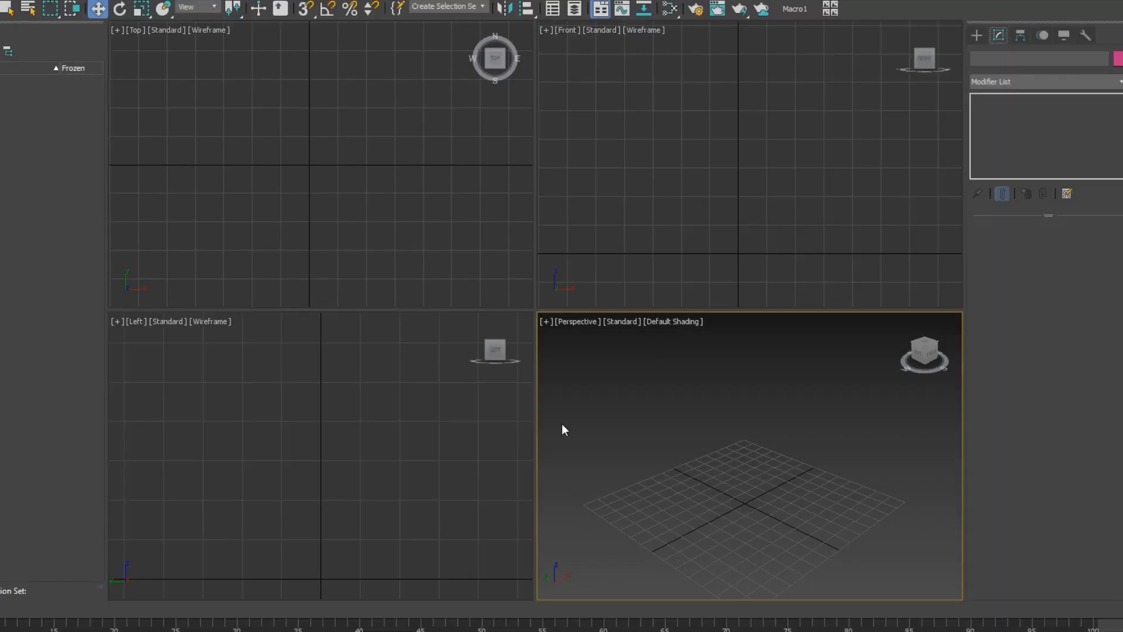
# Create a teapot primitive at the centre of the Perspective grid.
pyautogui.click(976, 35)
pyautogui.click(1021, 194)
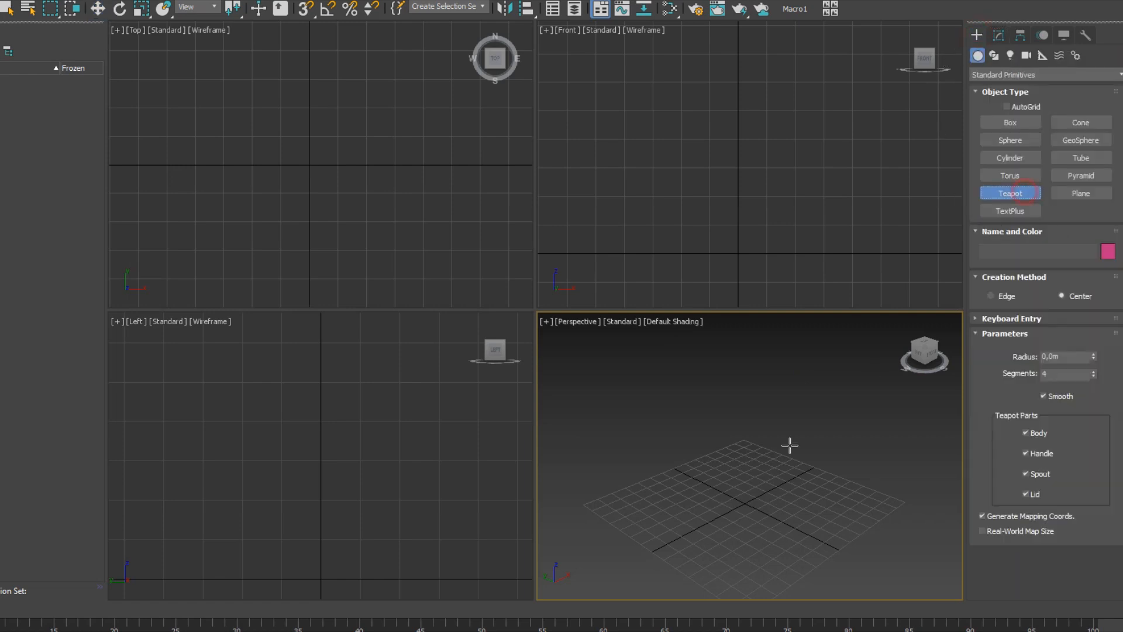
pyautogui.moveTo(722, 490); pyautogui.dragTo(771, 504)
pyautogui.keyDown('alt'); pyautogui.moveTo(762, 471); pyautogui.dragTo(713, 455, button='middle'); pyautogui.keyUp('alt')
pyautogui.scroll(5, 713, 455)
pyautogui.press('w')
pyautogui.scroll(-5, 713, 456)
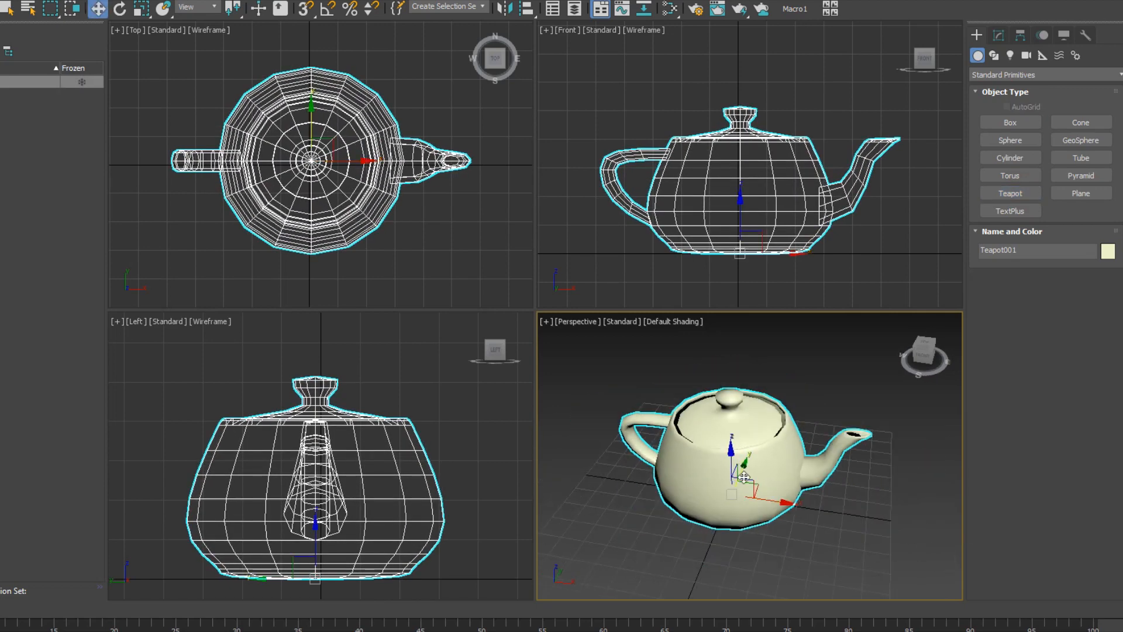
pyautogui.scroll(2, 737, 456)
# Set the teapot's radius to 1,0m in the Modify panel.
pyautogui.click(997, 37)
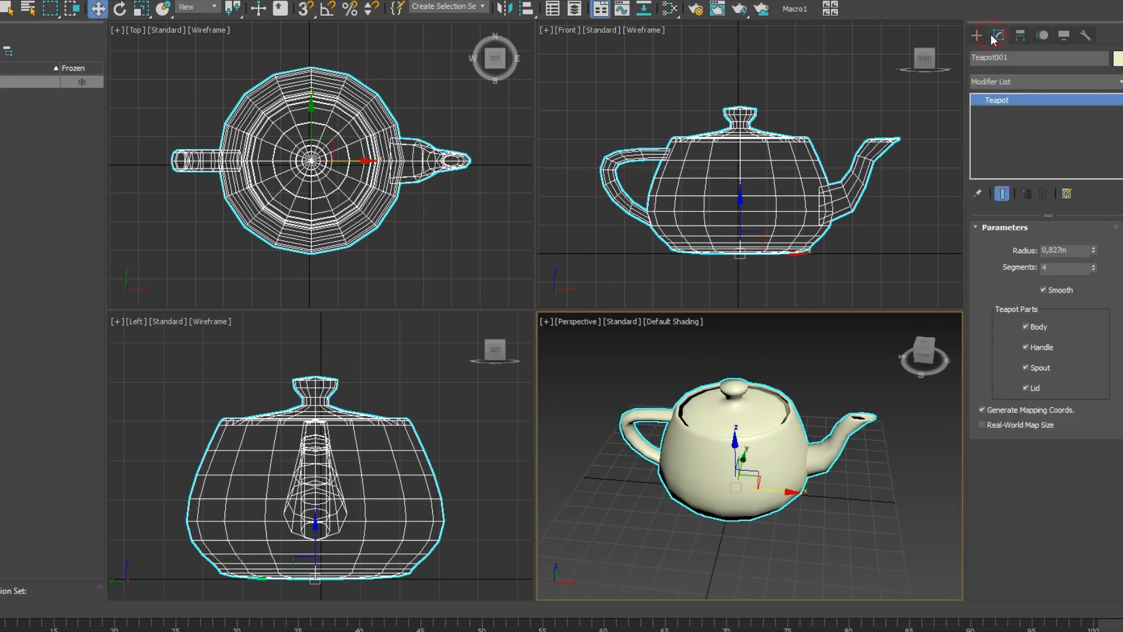
pyautogui.write('1')
pyautogui.press('Return')
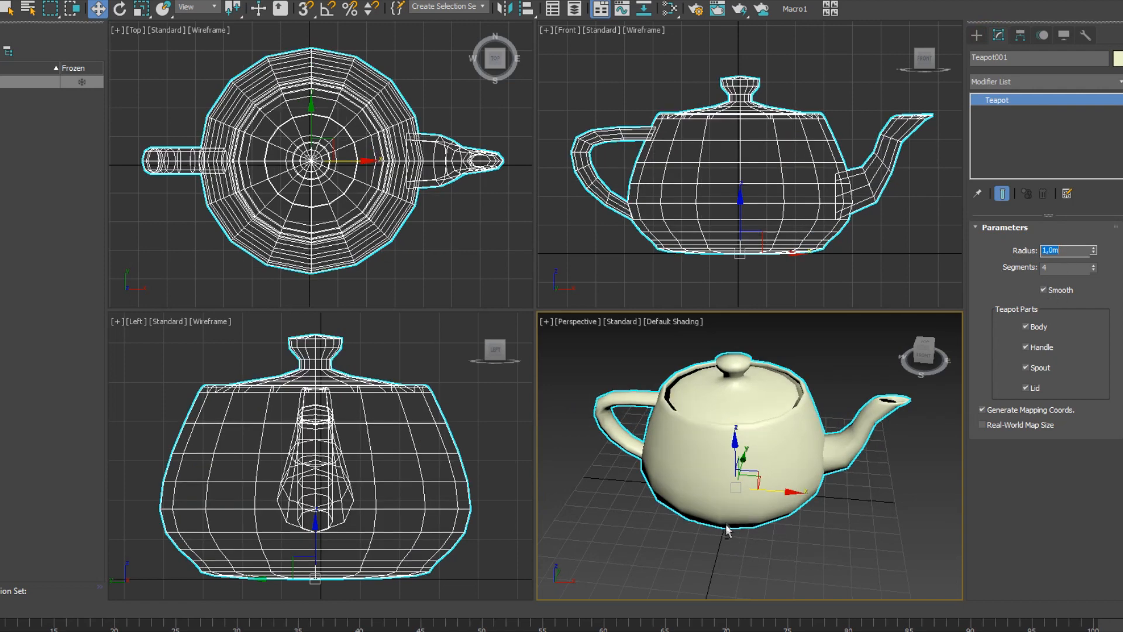
pyautogui.scroll(2, 745, 455)
pyautogui.keyDown('alt'); pyautogui.moveTo(758, 455); pyautogui.dragTo(702, 573, button='middle'); pyautogui.keyUp('alt')
pyautogui.scroll(-3, 784, 478)
pyautogui.scroll(3, 784, 479)
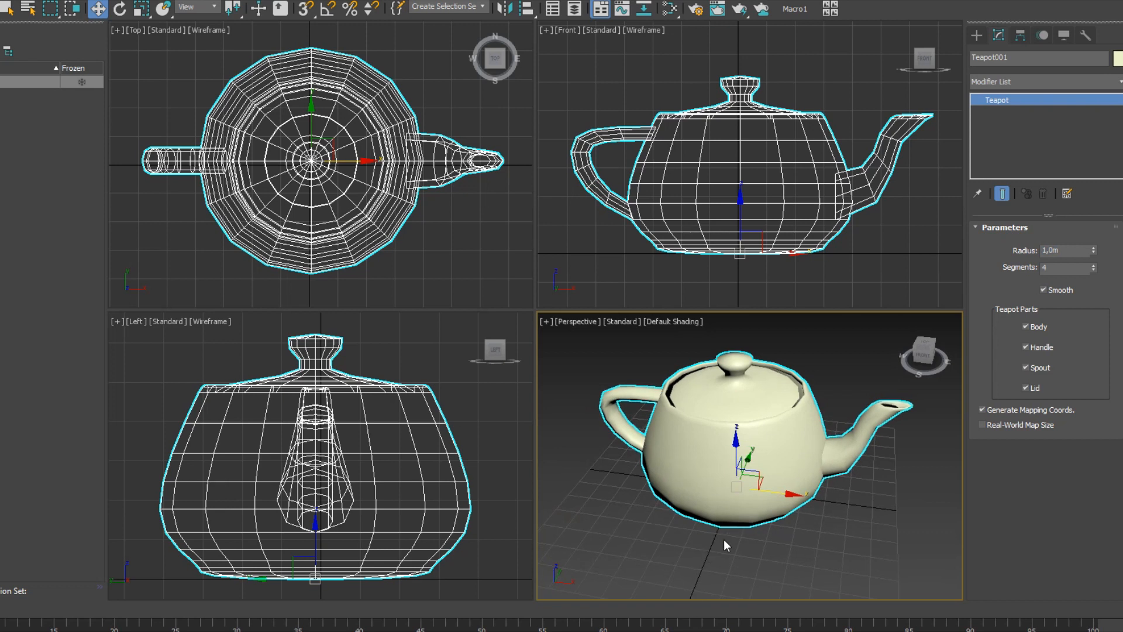
# Reset the teapot's X and Y position to 0 so it sits at the scene origin.
pyautogui.keyDown('alt'); pyautogui.moveTo(724, 540); pyautogui.dragTo(753, 499, button='middle'); pyautogui.keyUp('alt')
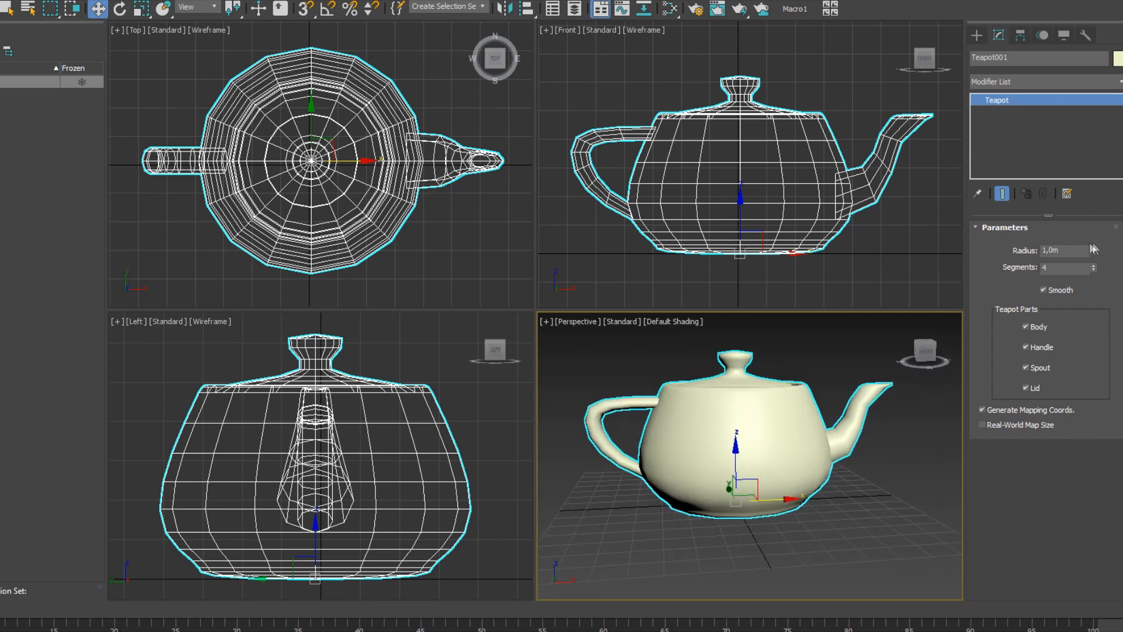
pyautogui.keyDown('alt'); pyautogui.moveTo(869, 403); pyautogui.dragTo(833, 414, button='middle'); pyautogui.keyUp('alt')
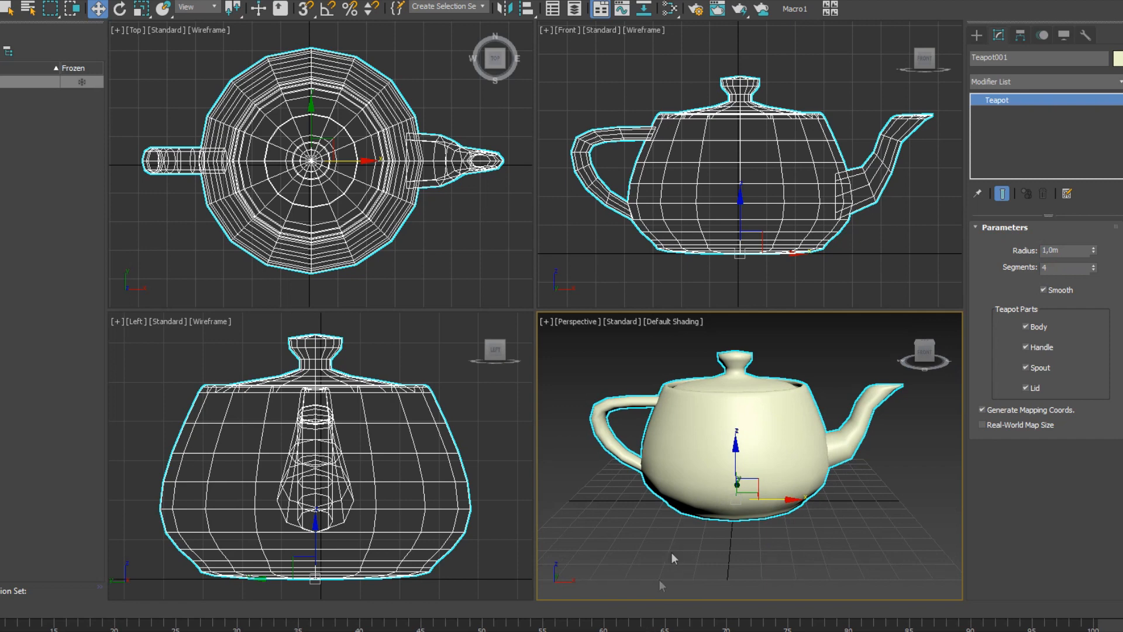
pyautogui.keyDown('alt'); pyautogui.moveTo(723, 504); pyautogui.dragTo(735, 543, button='middle'); pyautogui.keyUp('alt')
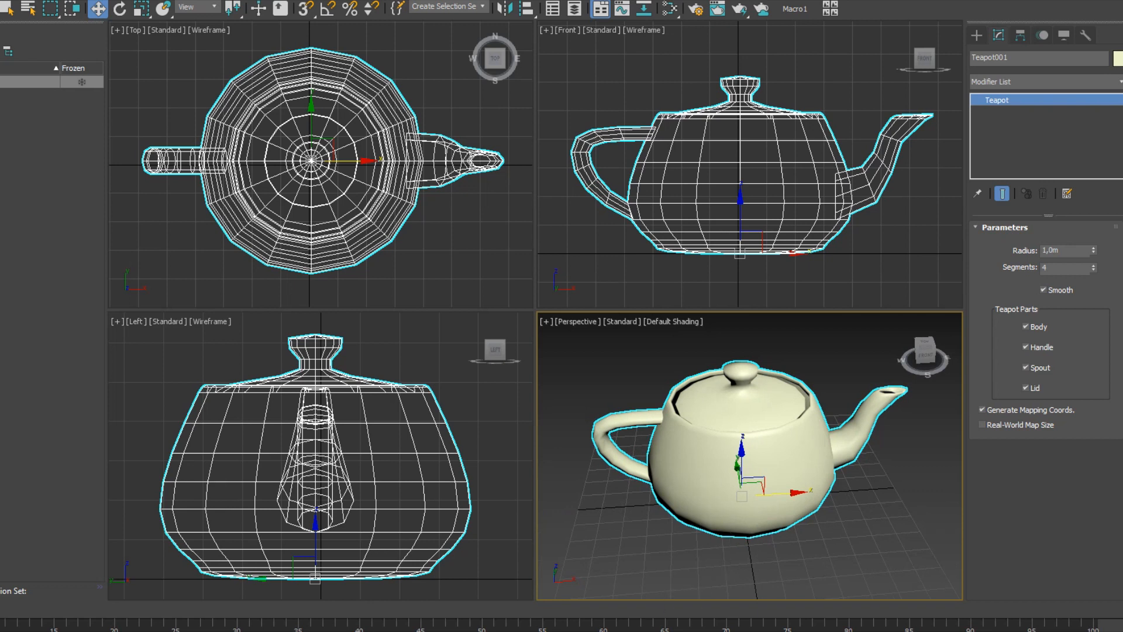
pyautogui.rightClick(714, 631)
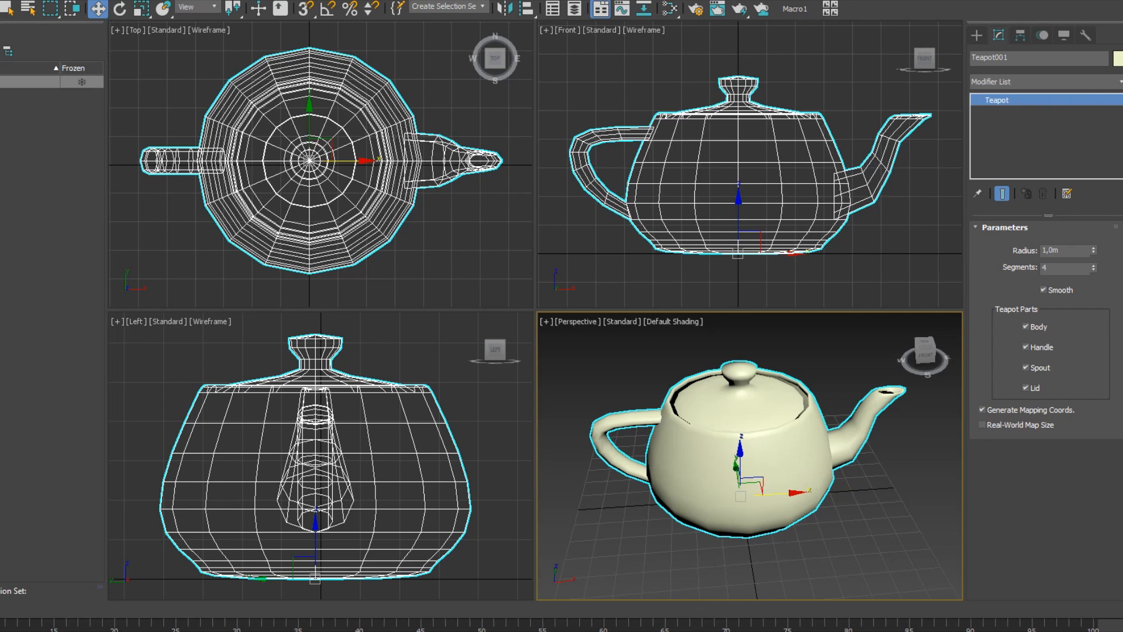
pyautogui.rightClick(728, 631)
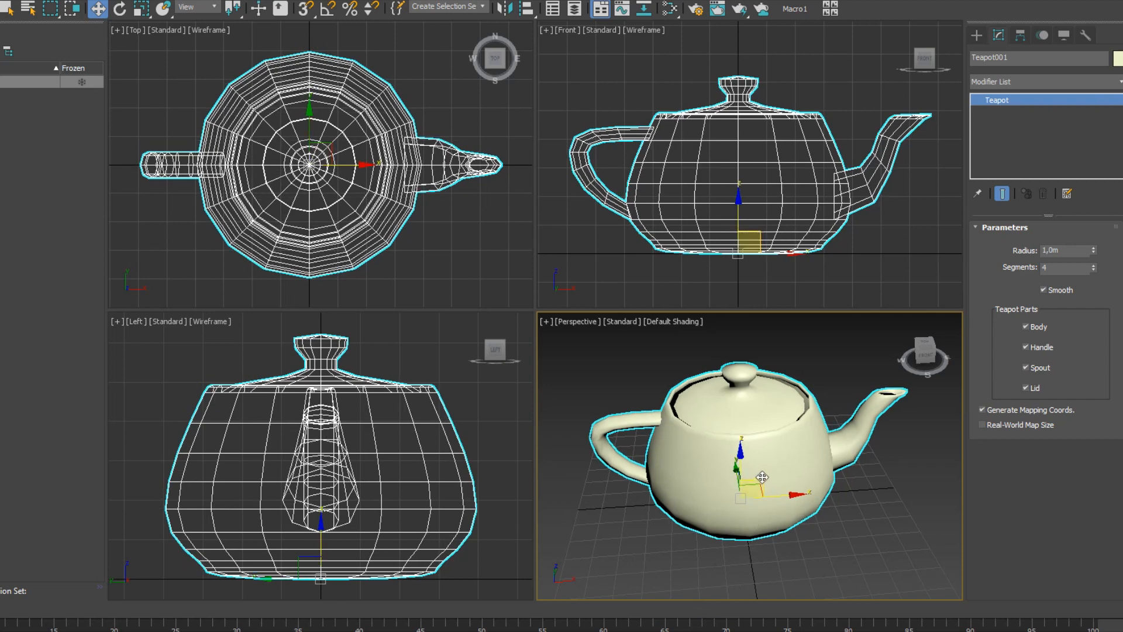
pyautogui.keyDown('alt'); pyautogui.moveTo(751, 477); pyautogui.dragTo(724, 478, button='middle'); pyautogui.keyUp('alt')
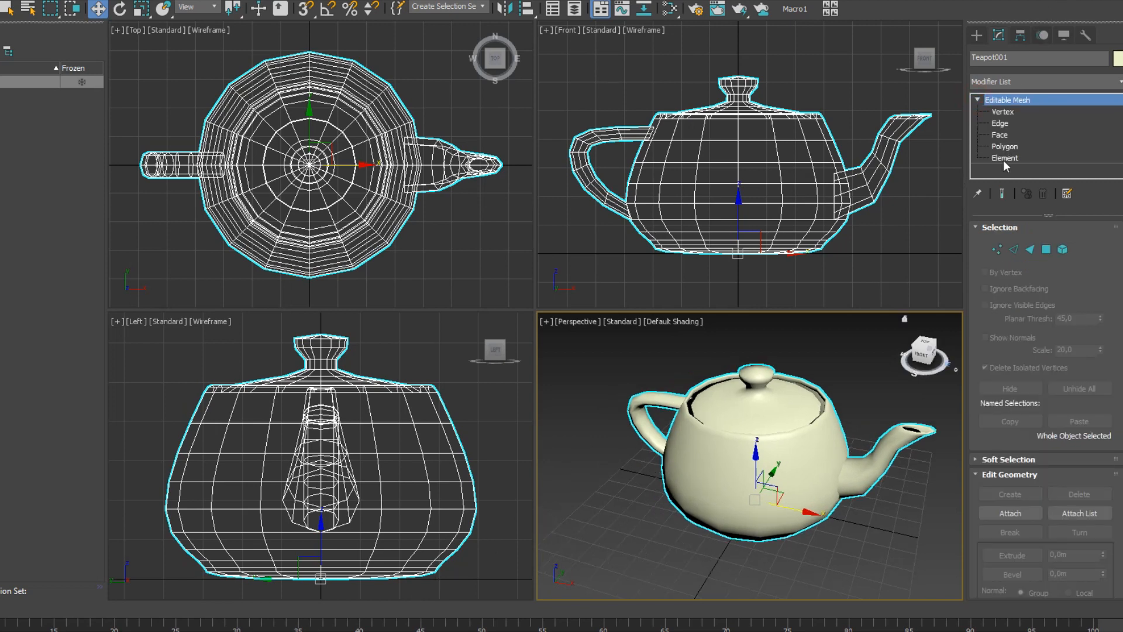
# Select the handle, lid and spout elements and detach them as Object001.
pyautogui.click(1005, 158)
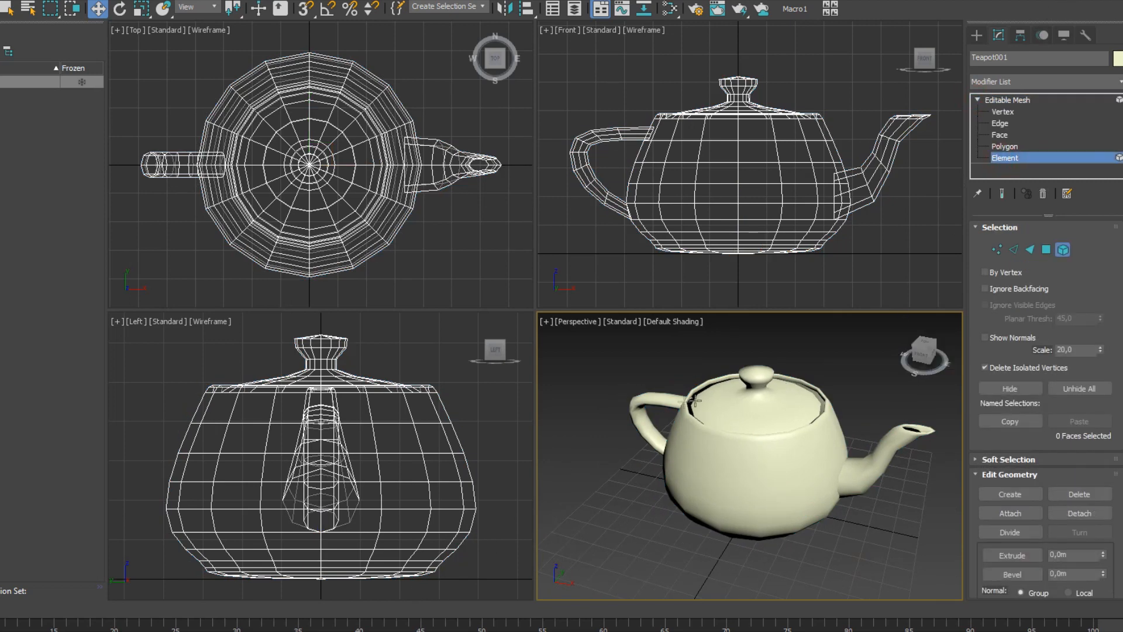
pyautogui.click(652, 403)
pyautogui.keyDown('ctrl'); pyautogui.click(754, 400); pyautogui.keyUp('ctrl')
pyautogui.keyDown('ctrl'); pyautogui.click(851, 465); pyautogui.keyUp('ctrl')
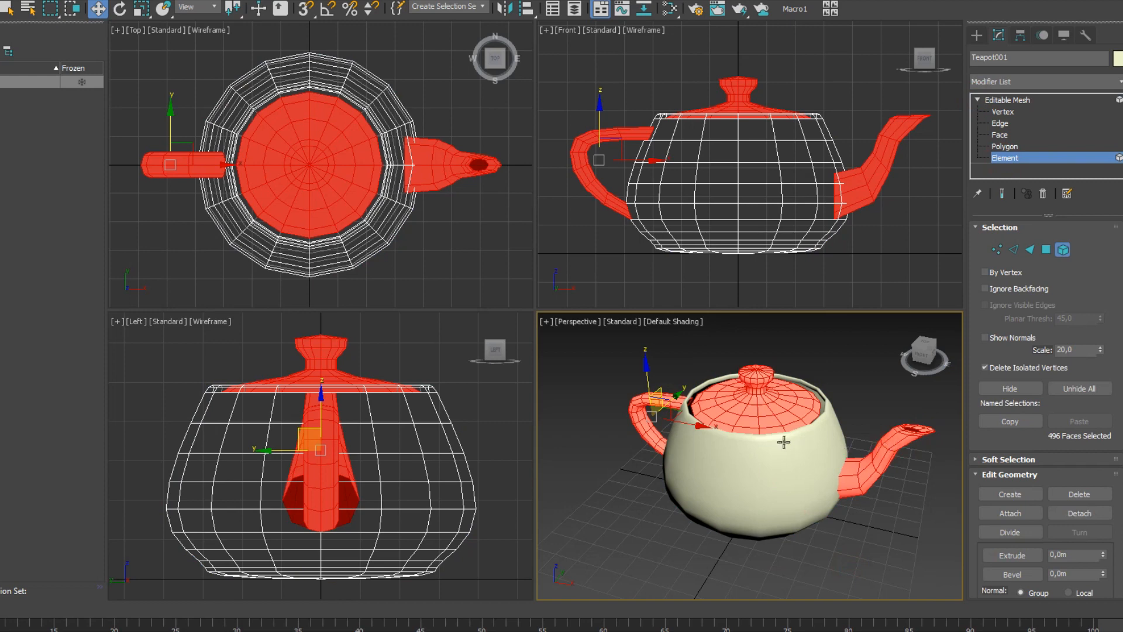
pyautogui.keyDown('alt'); pyautogui.moveTo(853, 444); pyautogui.dragTo(831, 448, button='middle'); pyautogui.keyUp('alt')
pyautogui.click(1079, 515)
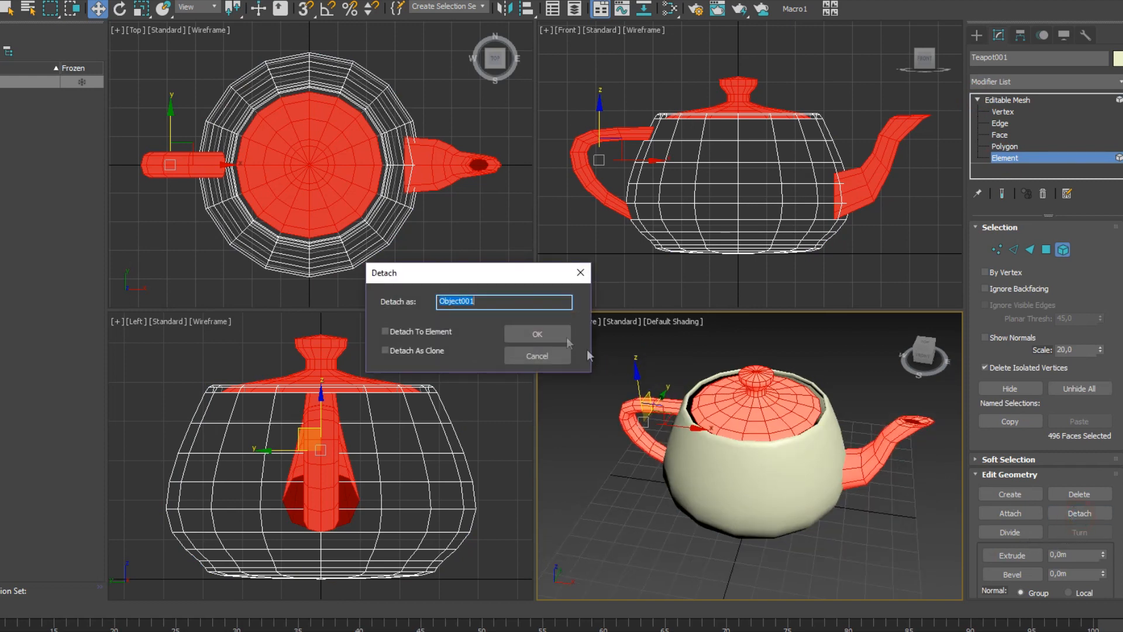
pyautogui.click(536, 332)
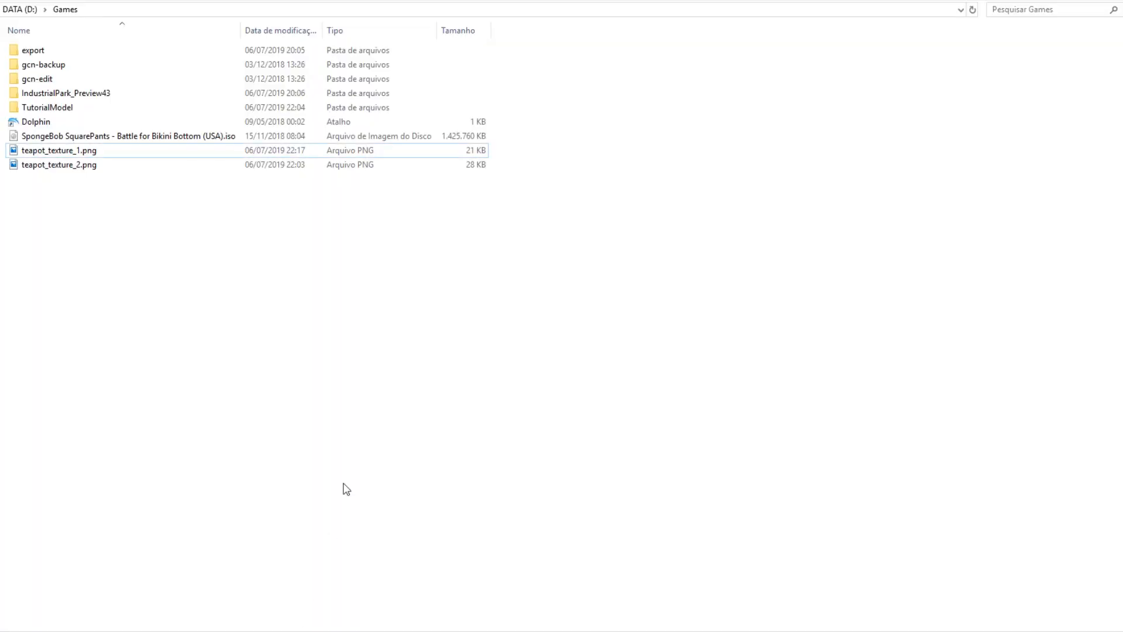
pyautogui.click(148, 326)
# Apply teapot_texture_1.png to the lid, handle and spout, and teapot_texture_2.png to the body.
pyautogui.moveTo(49, 151); pyautogui.dragTo(768, 419)
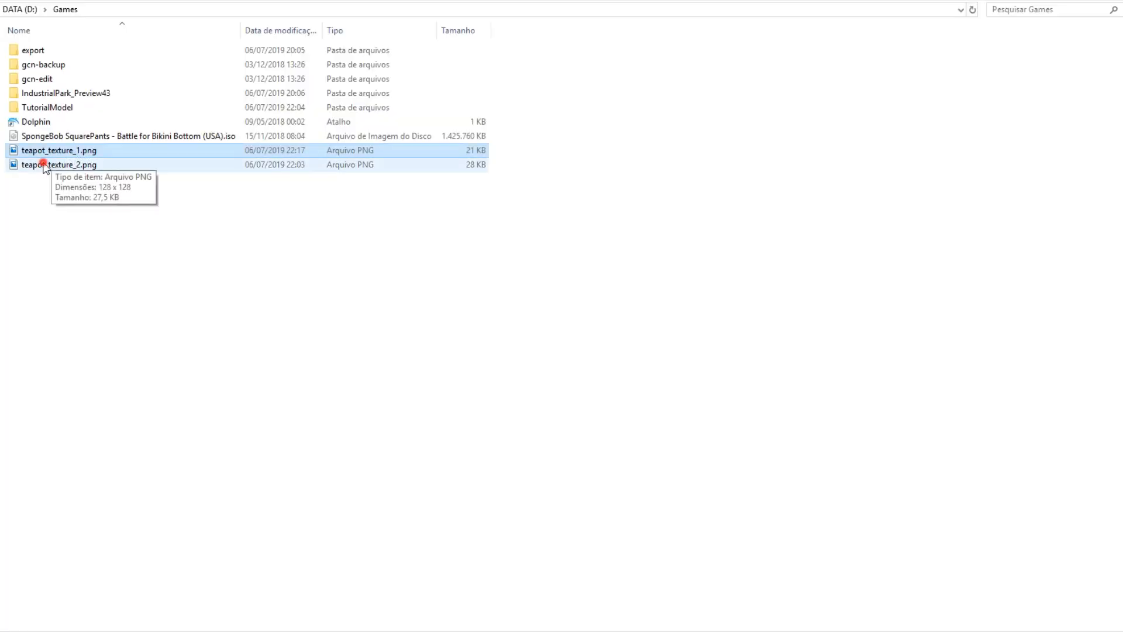
pyautogui.moveTo(51, 163); pyautogui.dragTo(744, 509)
pyautogui.keyDown('alt'); pyautogui.moveTo(785, 439); pyautogui.dragTo(761, 413, button='middle'); pyautogui.keyUp('alt')
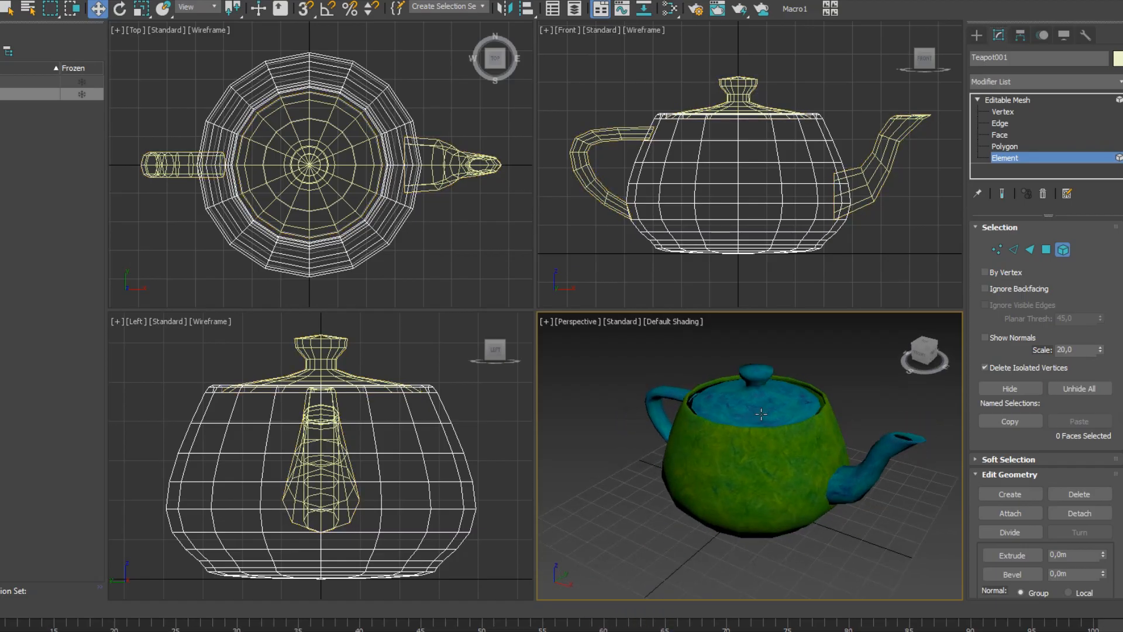
pyautogui.scroll(2, 768, 420)
pyautogui.moveTo(742, 478)
pyautogui.keyDown('alt'); pyautogui.mouseDown(button='middle')
pyautogui.moveTo(647, 476)
pyautogui.moveTo(737, 462)
pyautogui.mouseUp(button='middle'); pyautogui.keyUp('alt')
# Attach the lid, handle and spout object back onto the teapot body.
pyautogui.click(745, 459)
pyautogui.click(977, 35)
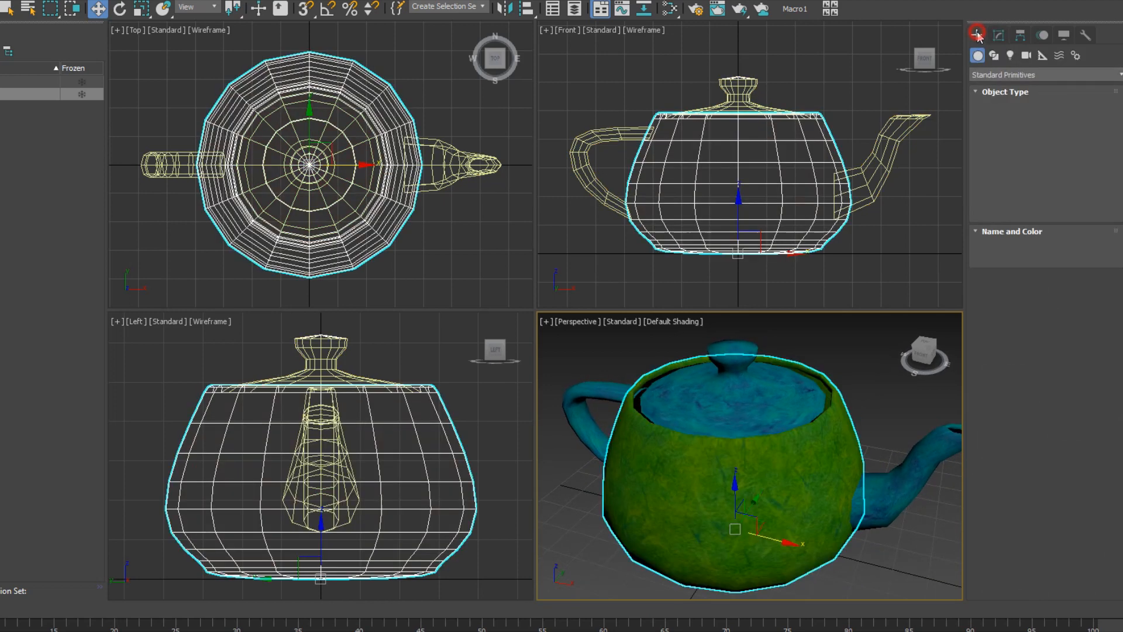
pyautogui.rightClick(732, 476)
pyautogui.click(709, 495)
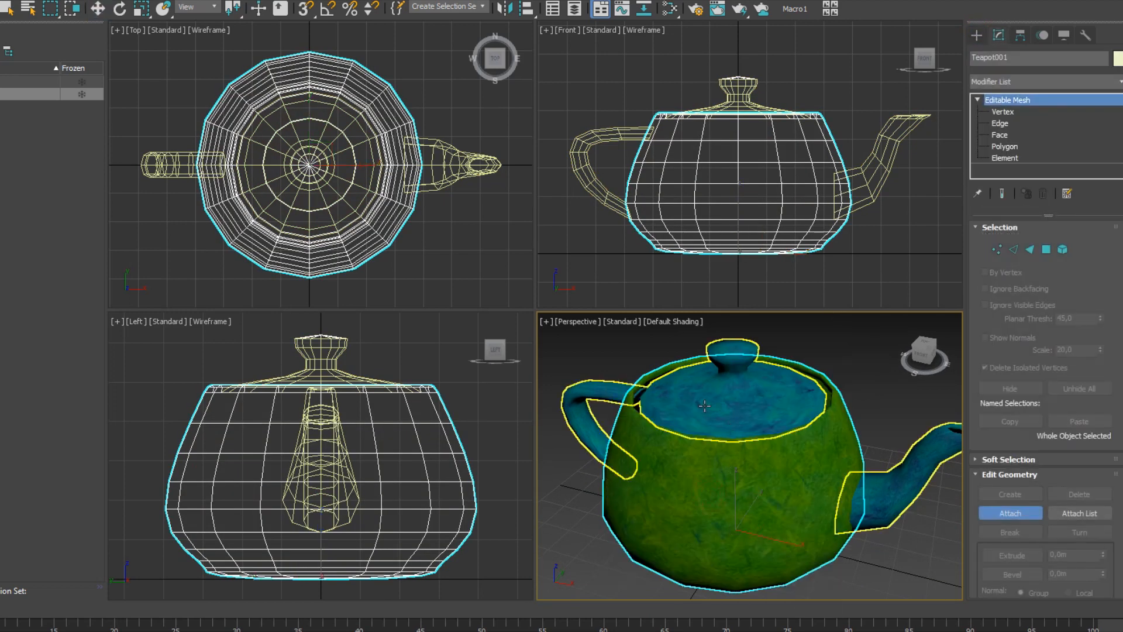
pyautogui.click(679, 437)
pyautogui.click(579, 301)
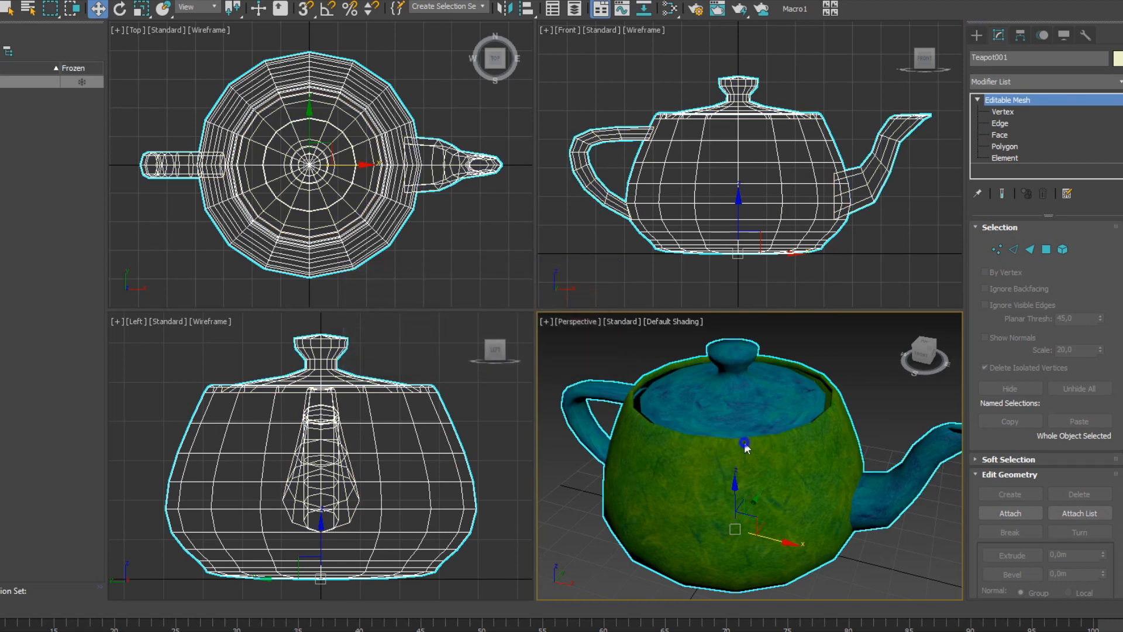
pyautogui.click(976, 36)
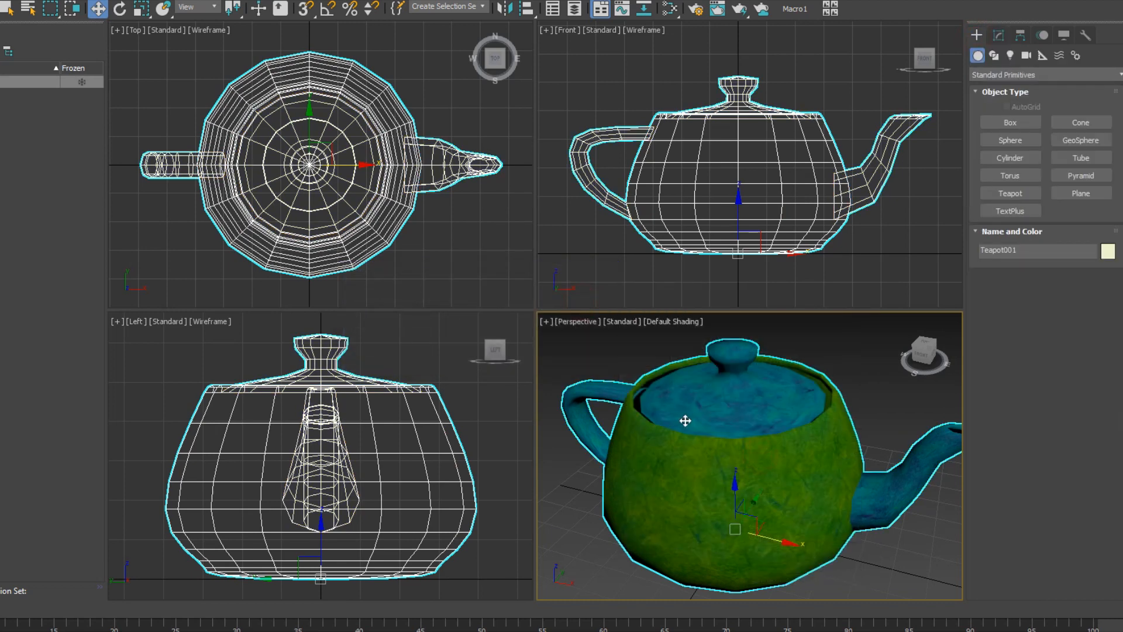
pyautogui.keyDown('alt'); pyautogui.moveTo(686, 421); pyautogui.dragTo(700, 426, button='middle'); pyautogui.keyUp('alt')
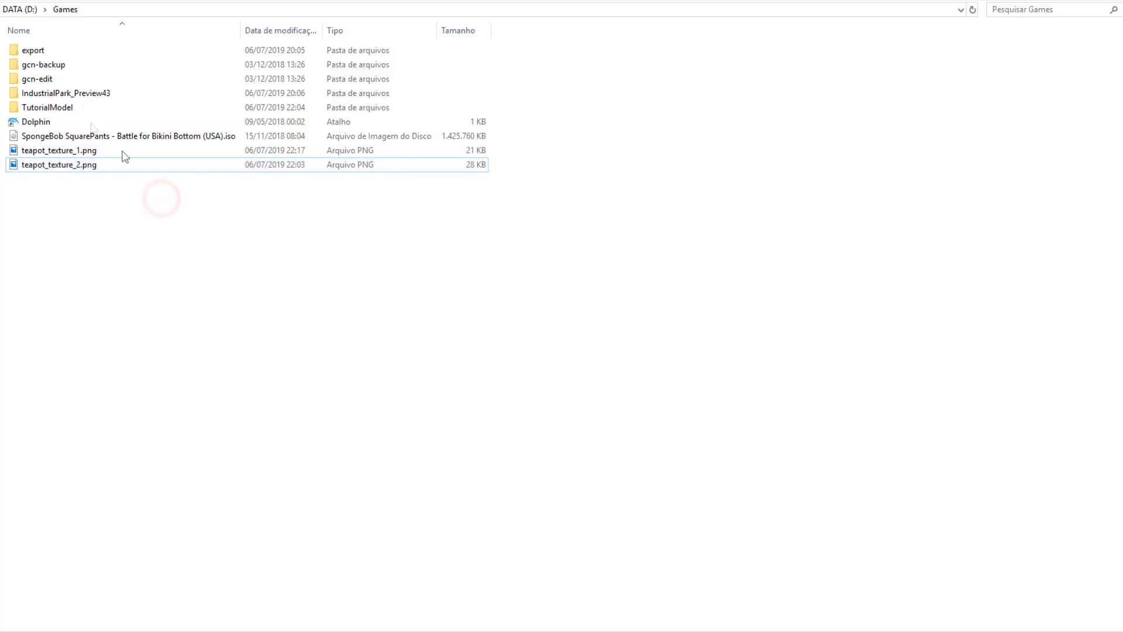
# Launch IndustrialPark.exe from IndustrialPark_Preview43, close the Archive Editor, and start a new project.
pyautogui.doubleClick(50, 93)
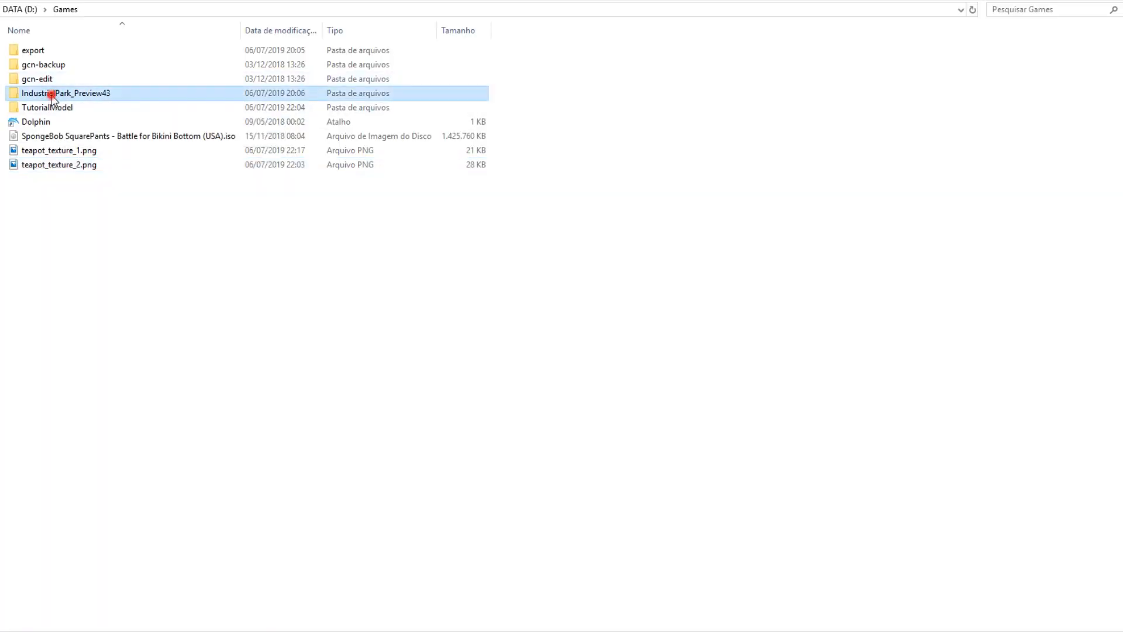
pyautogui.click(59, 79)
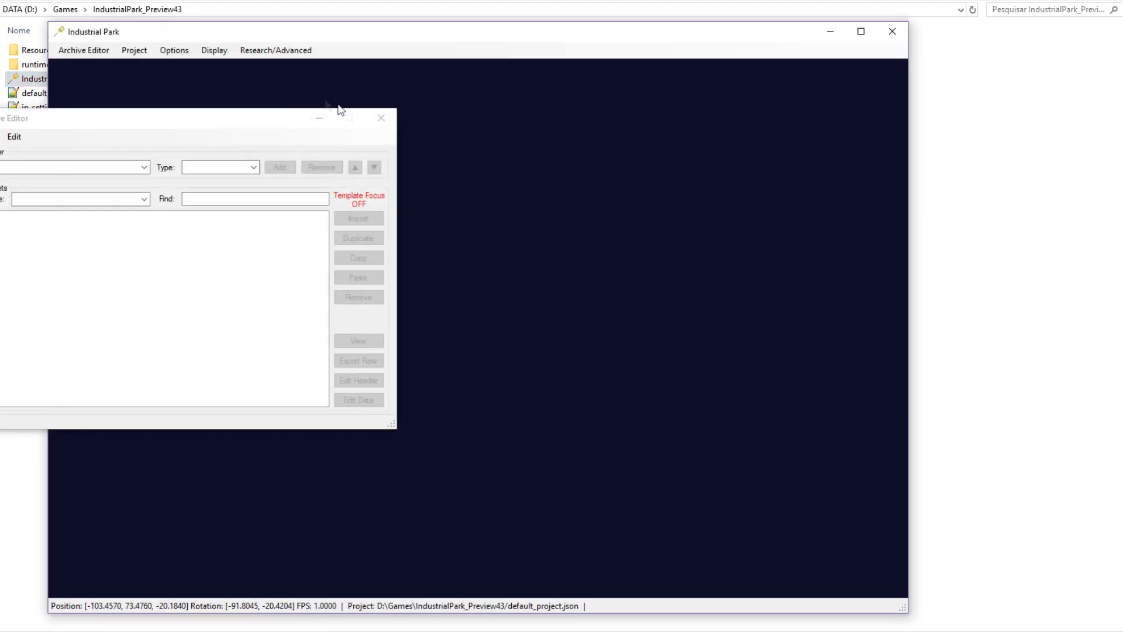
pyautogui.click(380, 118)
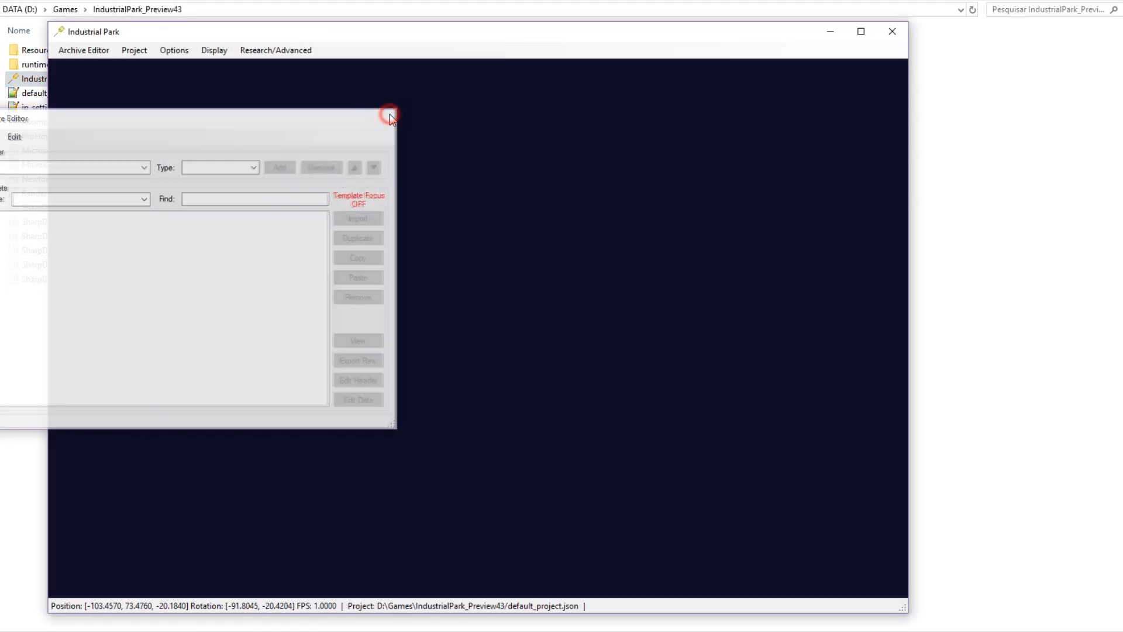
pyautogui.click(134, 50)
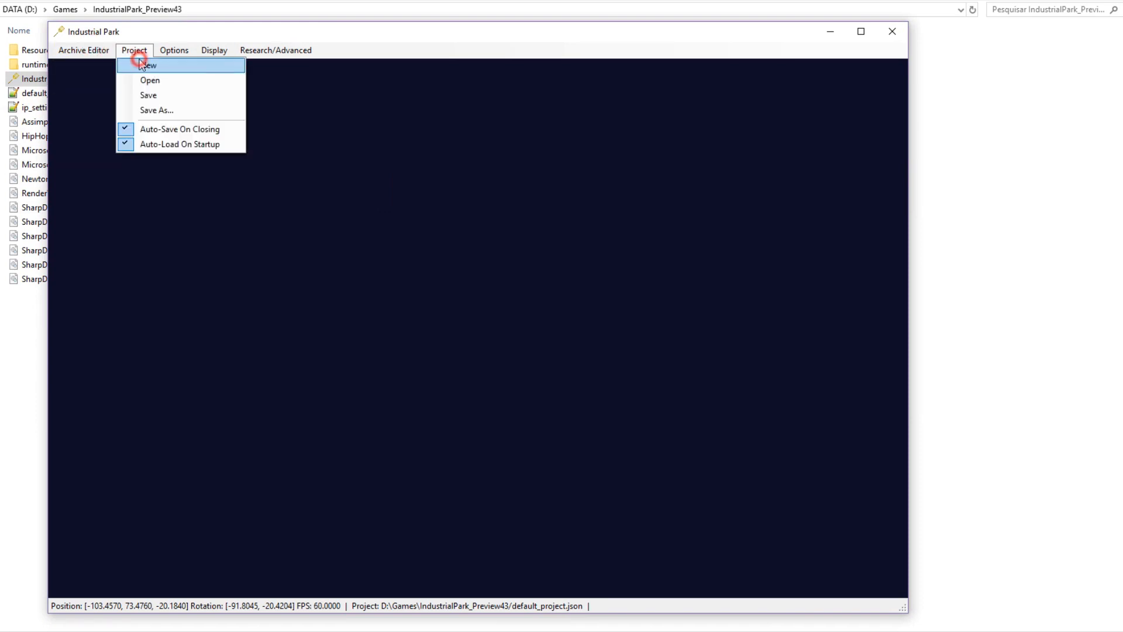
pyautogui.click(138, 64)
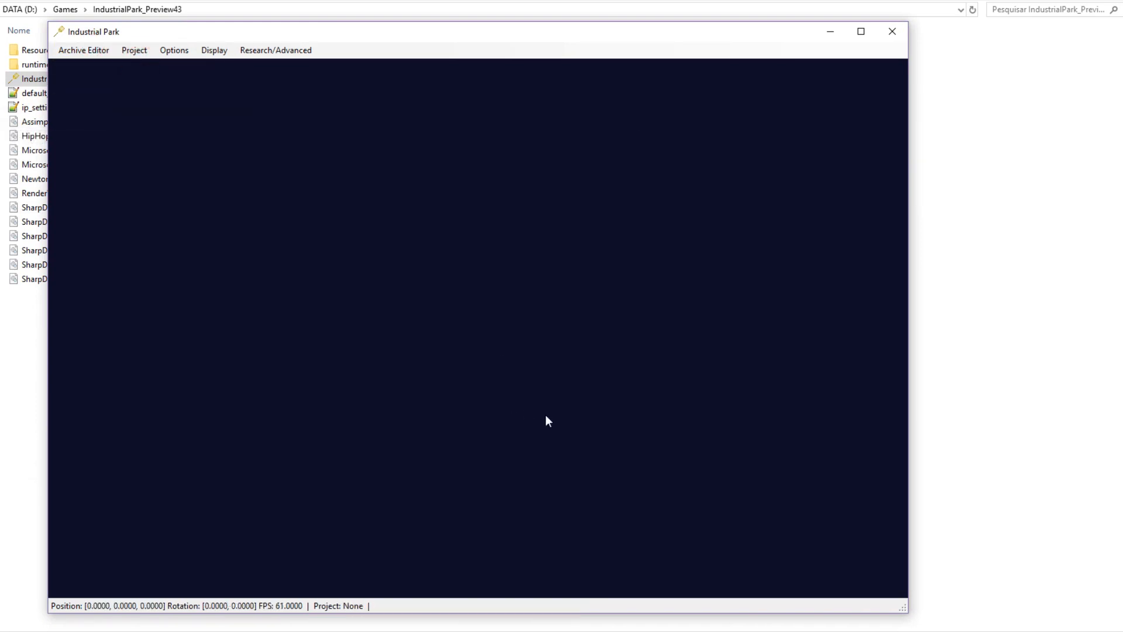
pyautogui.moveTo(402, 37); pyautogui.dragTo(479, 29)
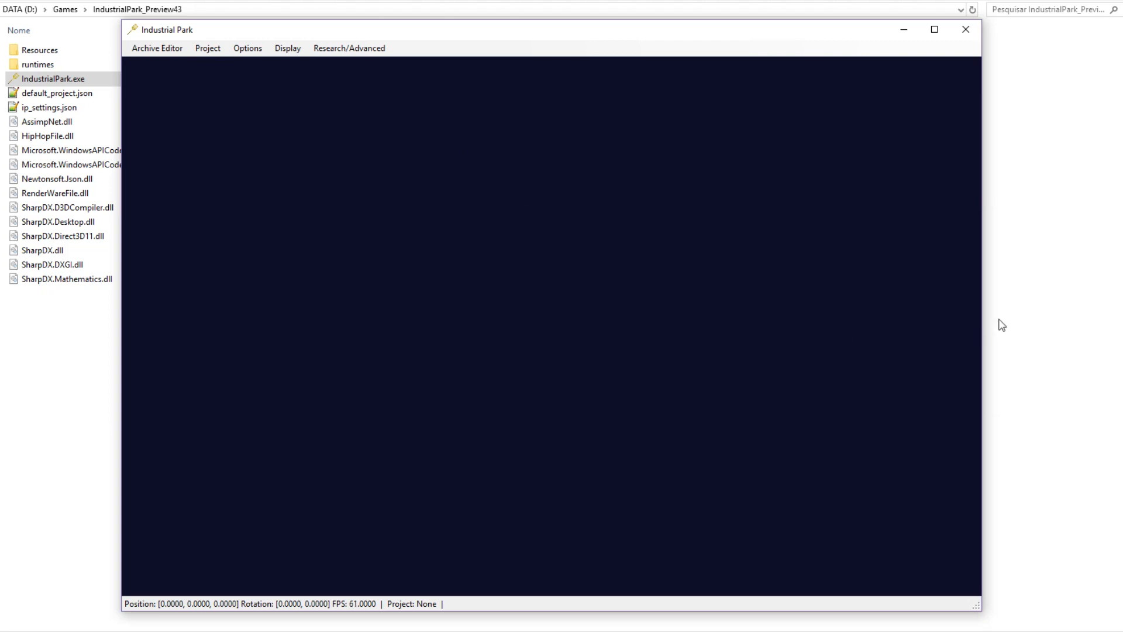
# Browse File Explorer to the Games > gcn-edit > files > jf folder.
pyautogui.click(100, 438)
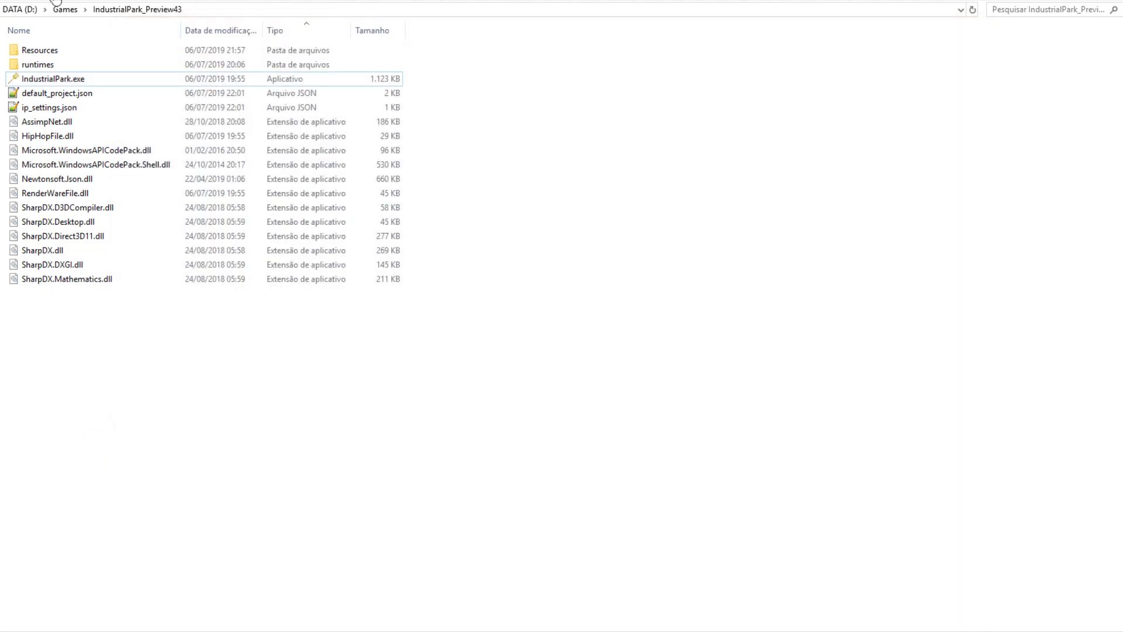
pyautogui.click(65, 9)
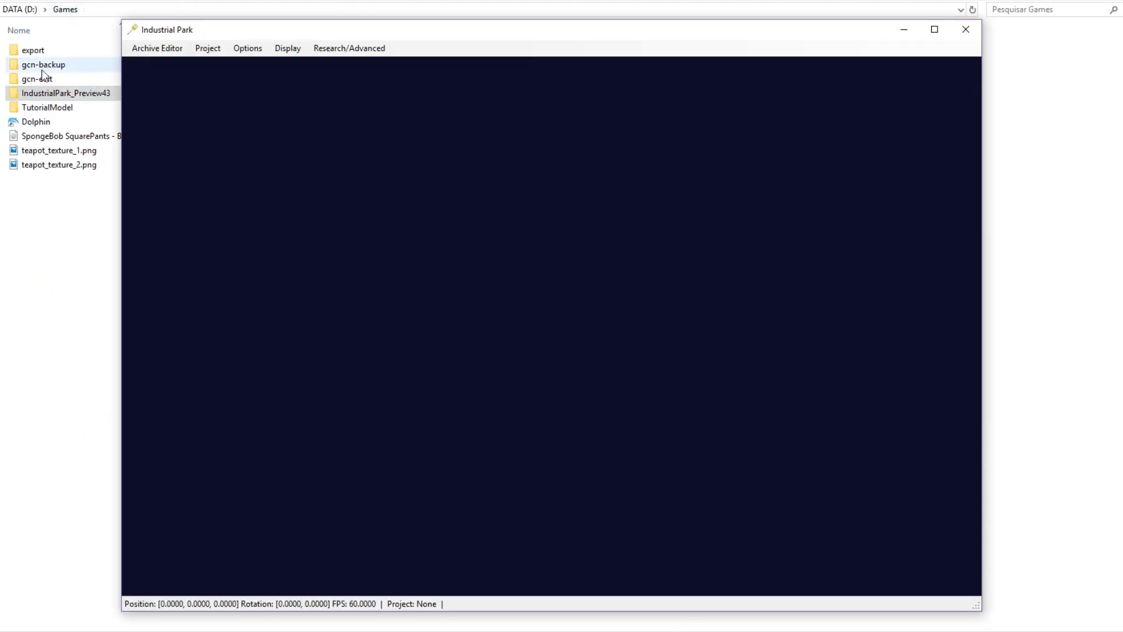
pyautogui.click(38, 79)
pyautogui.doubleClick(37, 78)
pyautogui.doubleClick(34, 50)
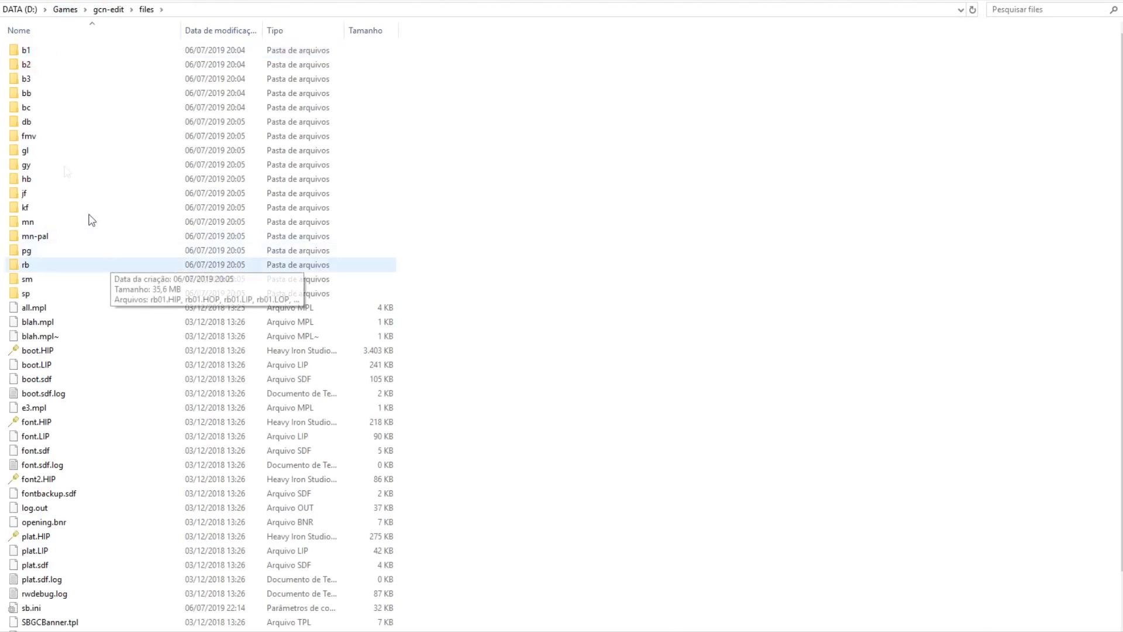
pyautogui.doubleClick(26, 193)
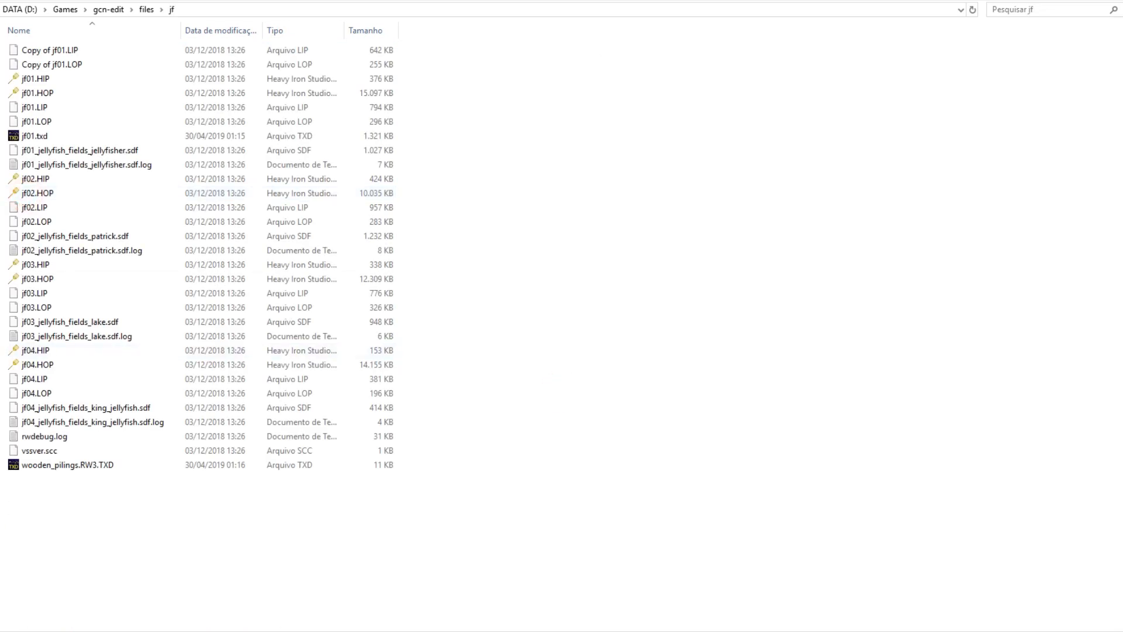
# Associate HIP/HOP files with Industrial Park and open jf01.HOP.
pyautogui.click(715, 631)
pyautogui.click(286, 48)
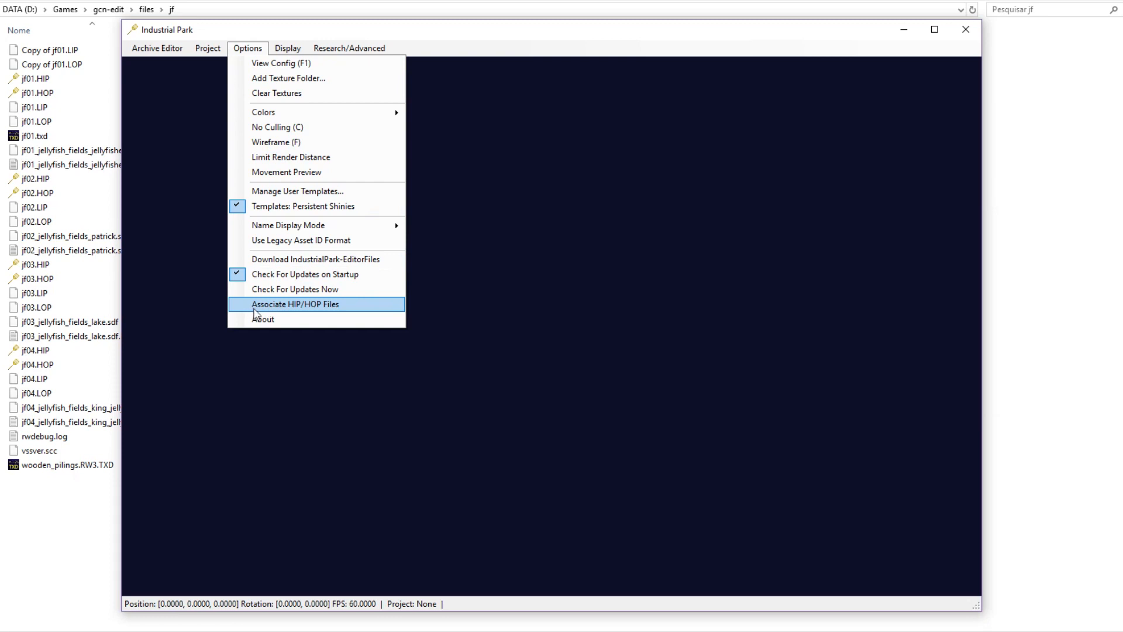
pyautogui.click(325, 305)
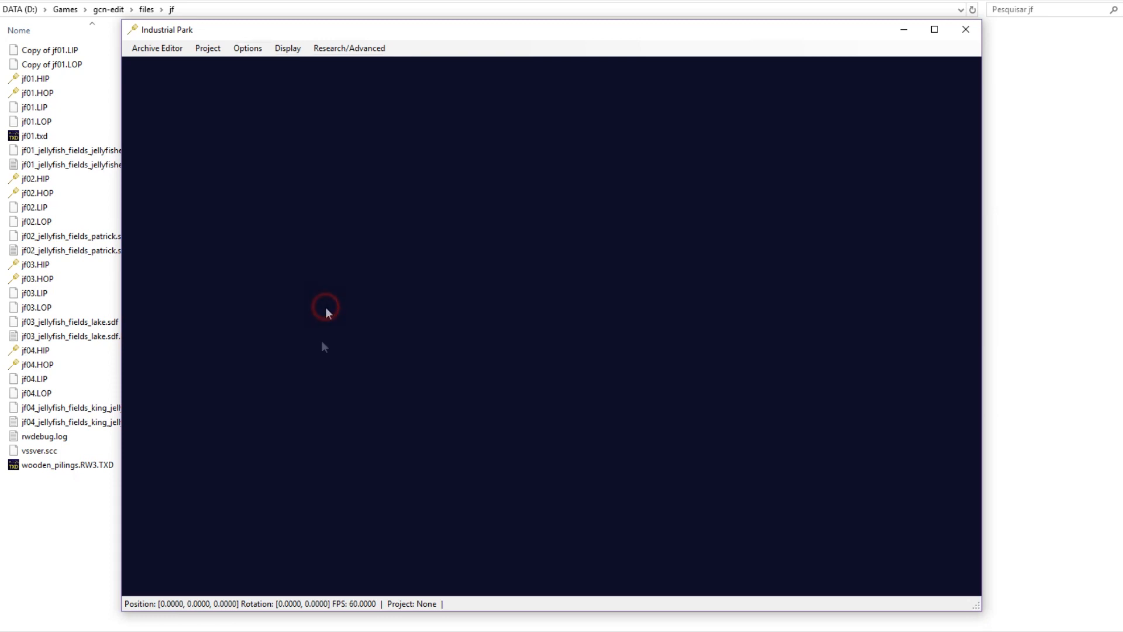
pyautogui.click(966, 29)
pyautogui.doubleClick(49, 95)
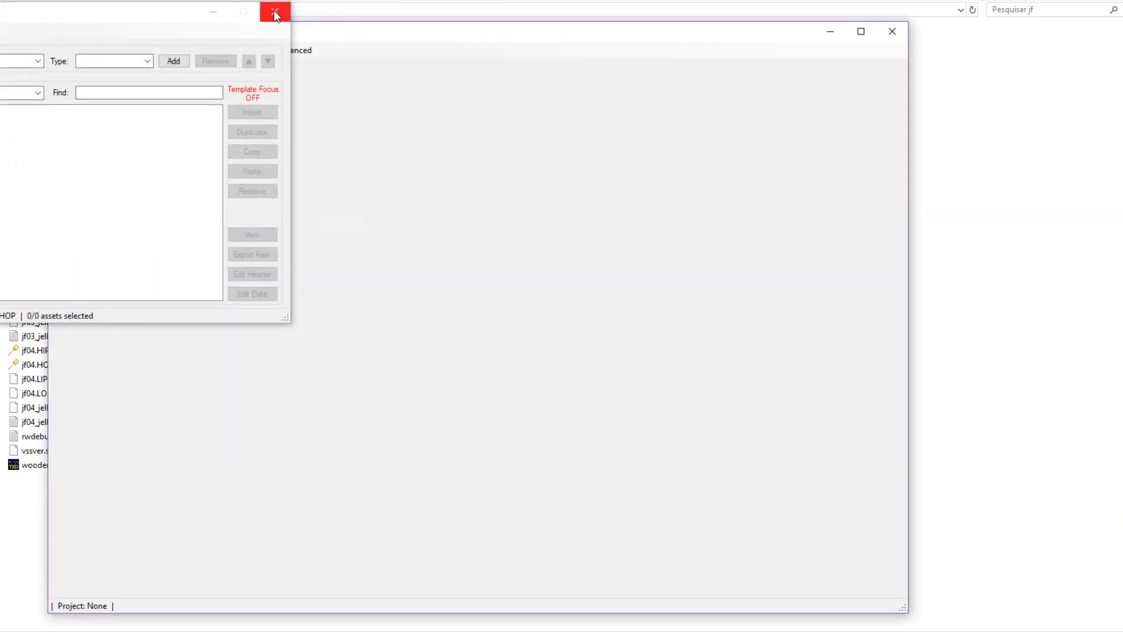
# Close the Archive Editor and load jf01.HIP into the level view.
pyautogui.click(274, 10)
pyautogui.moveTo(619, 310); pyautogui.dragTo(624, 383, button='middle')
pyautogui.scroll(-10, 624, 384)
pyautogui.moveTo(627, 345); pyautogui.dragTo(595, 353, button='right')
pyautogui.moveTo(595, 354); pyautogui.dragTo(606, 361, button='middle')
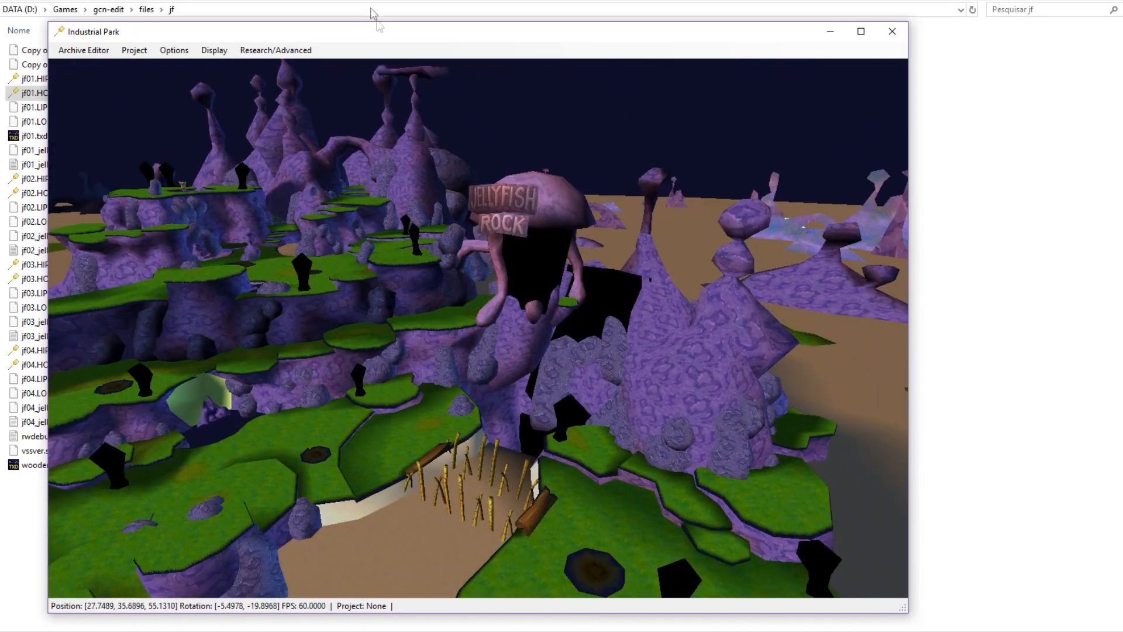
pyautogui.moveTo(361, 33); pyautogui.dragTo(404, 30)
pyautogui.moveTo(51, 82); pyautogui.dragTo(585, 334)
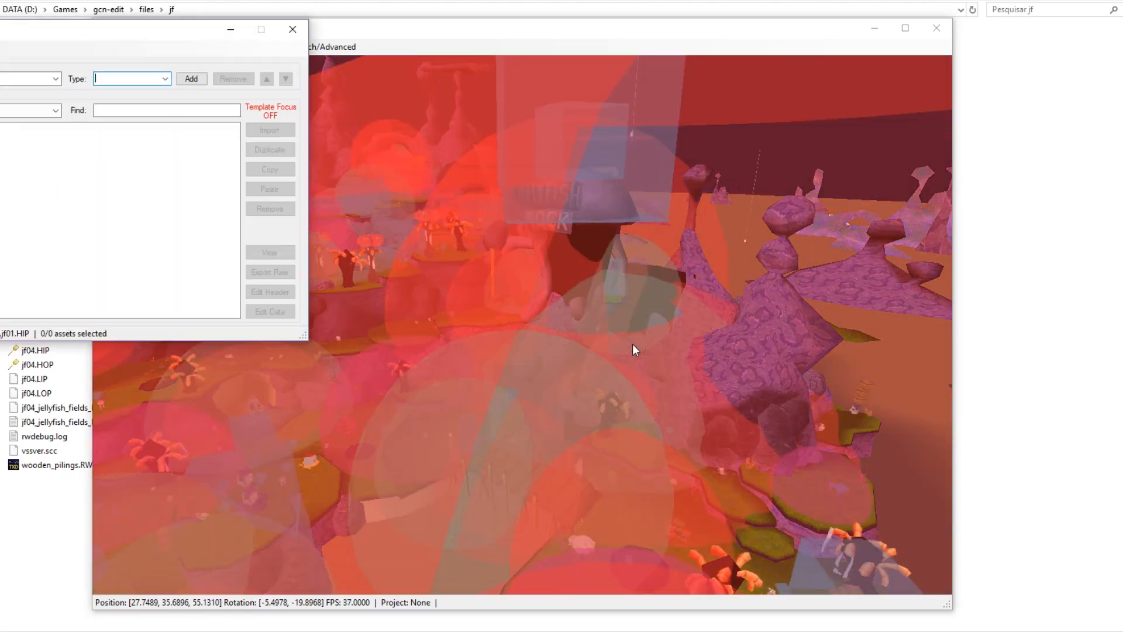
pyautogui.click(291, 29)
pyautogui.moveTo(569, 207); pyautogui.dragTo(477, 265, button='middle')
pyautogui.scroll(-9, 477, 265)
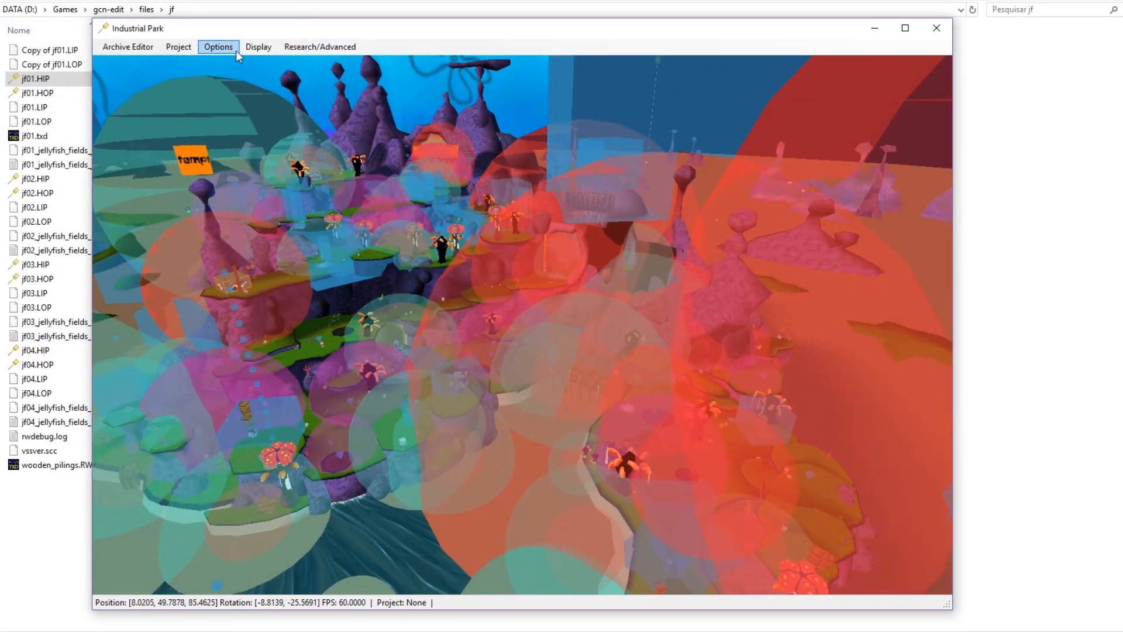
# Hide the TRIG, SFX and MVPT asset types from the 3D view.
pyautogui.click(258, 47)
pyautogui.moveTo(282, 49)
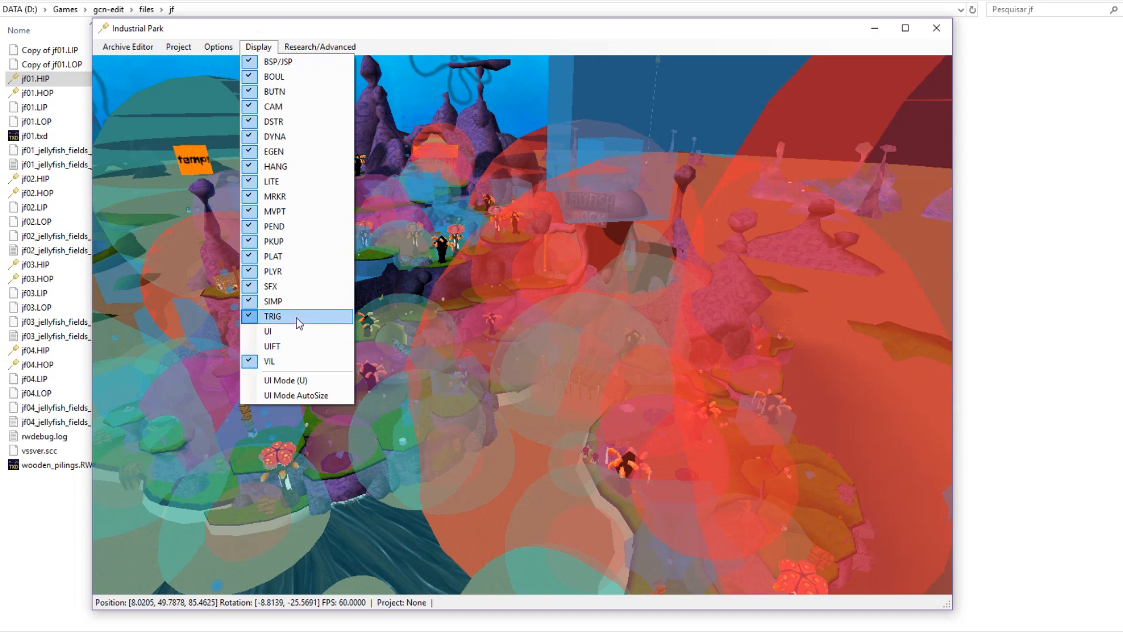
pyautogui.click(297, 319)
pyautogui.click(258, 46)
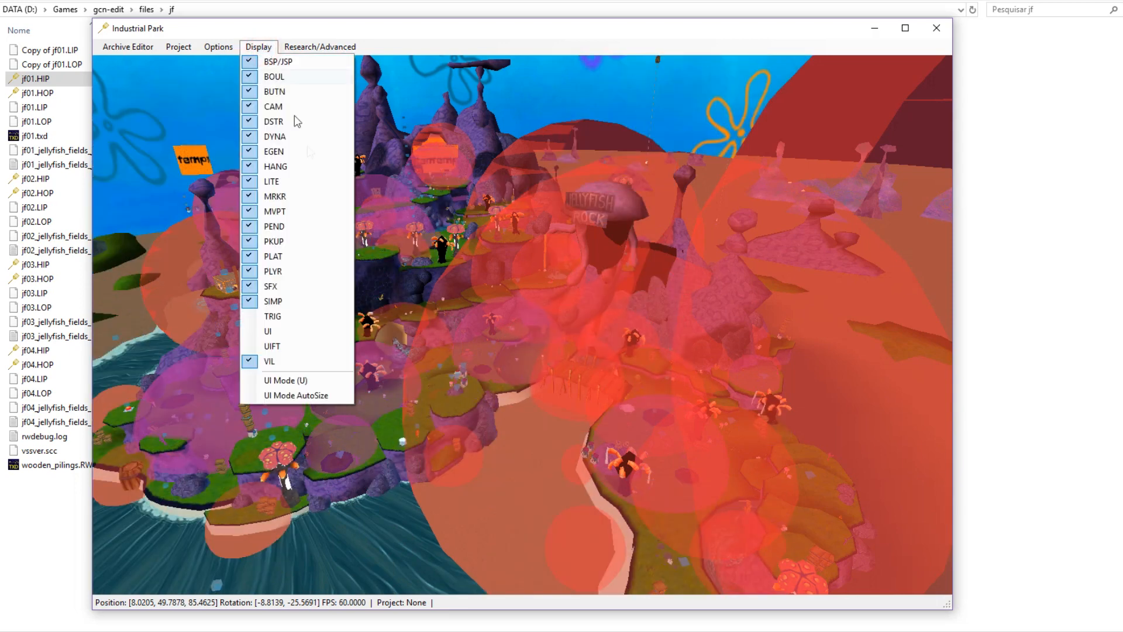
pyautogui.click(309, 286)
pyautogui.click(271, 47)
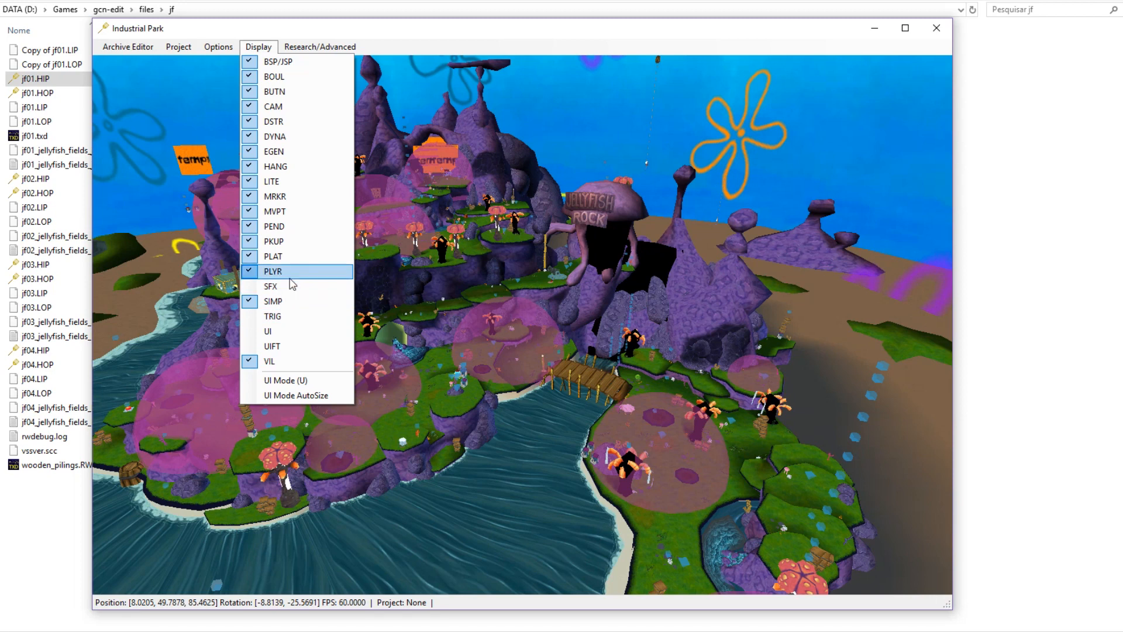
pyautogui.click(298, 211)
pyautogui.moveTo(585, 408); pyautogui.dragTo(478, 411, button='middle')
# Fly the camera around the Jellyfish Fields level with WASD and mouse.
pyautogui.press('d')
pyautogui.press('w')
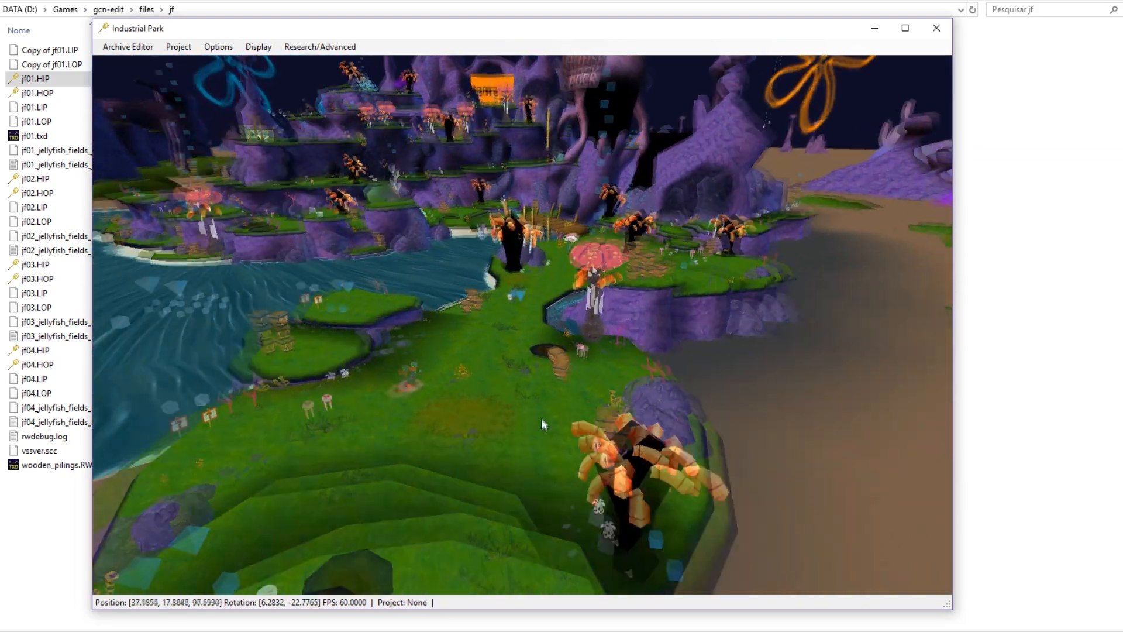
pyautogui.moveTo(540, 416); pyautogui.dragTo(490, 314, button='middle')
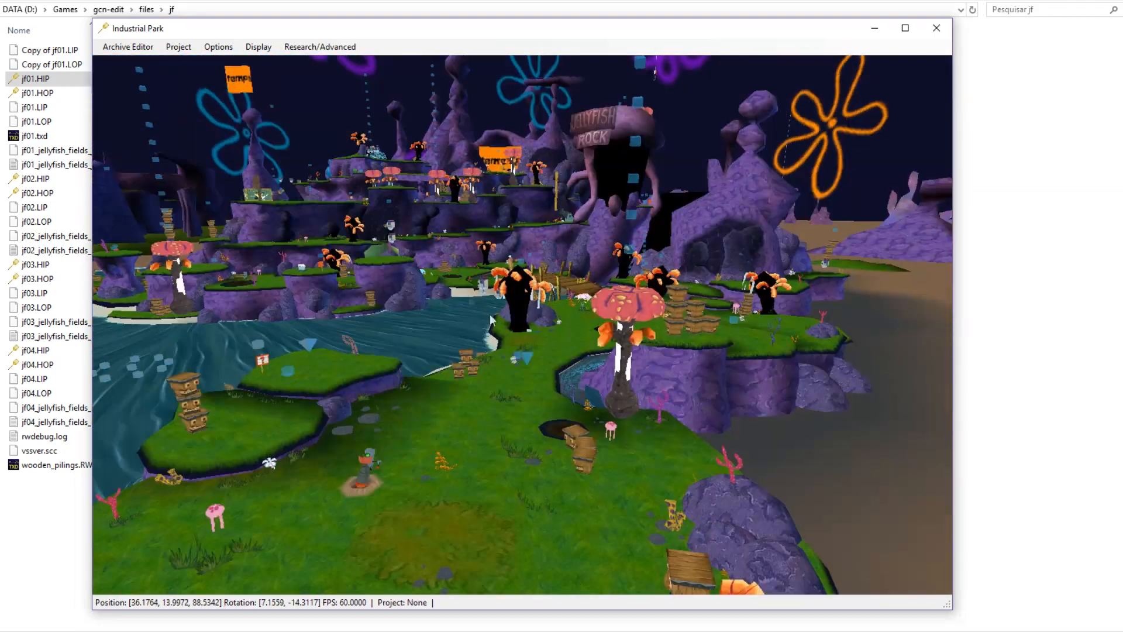
pyautogui.click(219, 48)
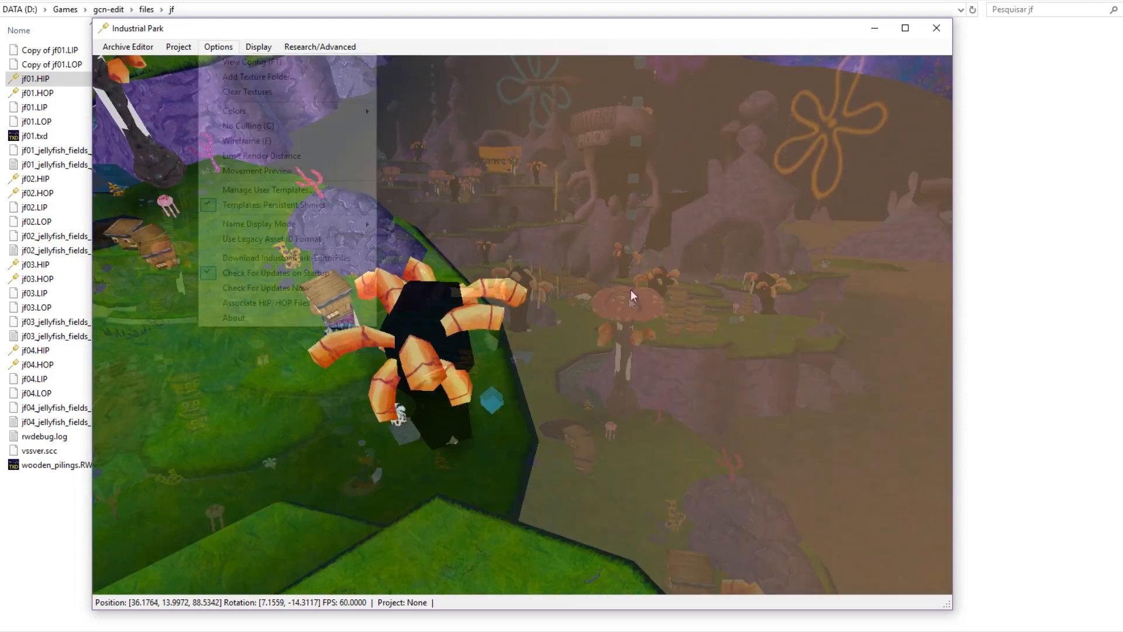
pyautogui.press('s')
pyautogui.moveTo(539, 342); pyautogui.dragTo(672, 346, button='middle')
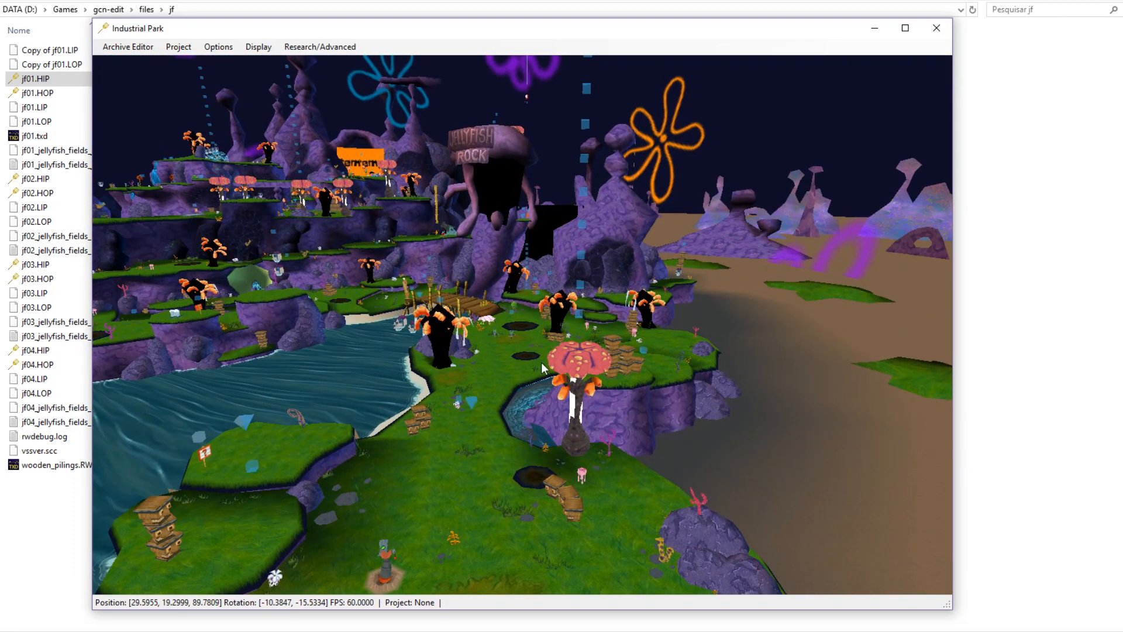
pyautogui.press('s')
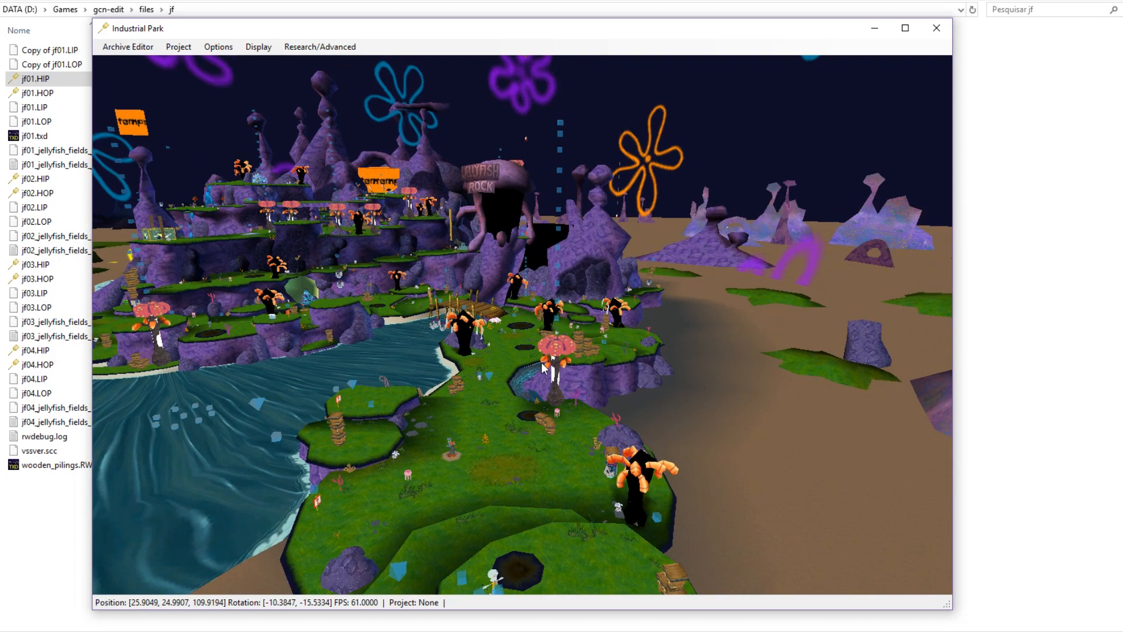
pyautogui.press('w')
pyautogui.click(107, 51)
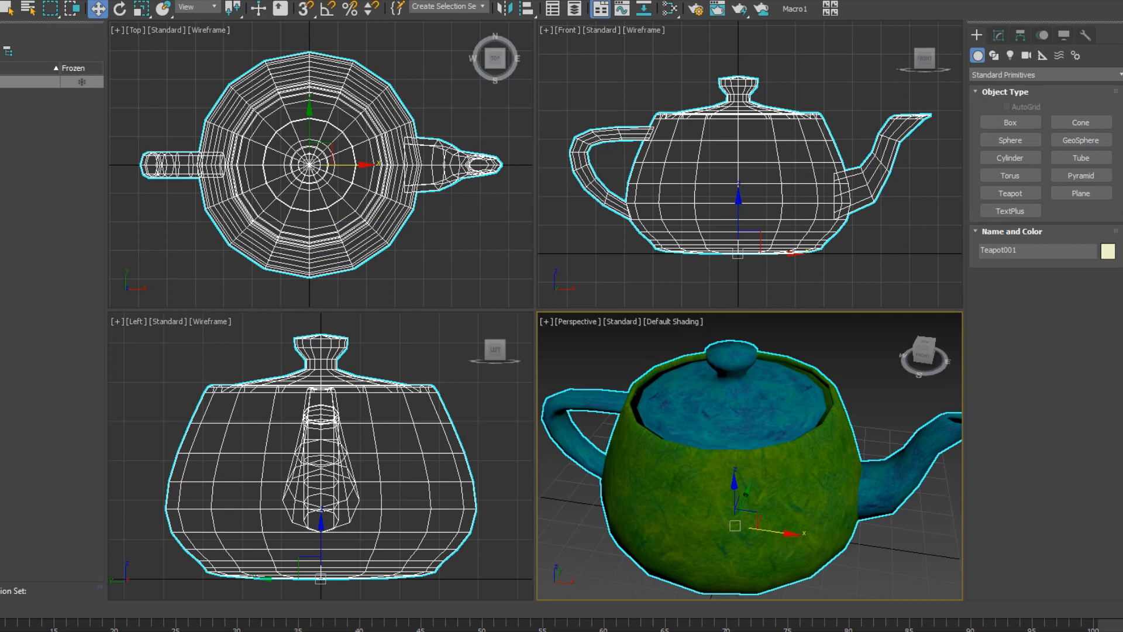
# Start Export Selected and set the Games folder as the save destination.
pyautogui.moveTo(1, 200)
pyautogui.click(35, 217)
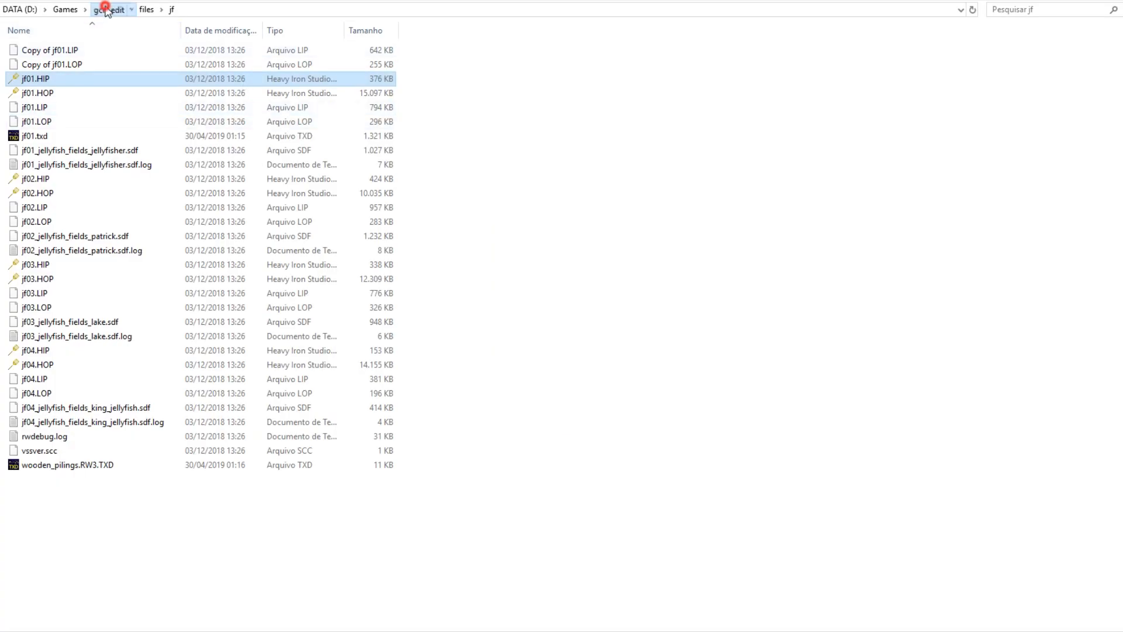
pyautogui.click(111, 9)
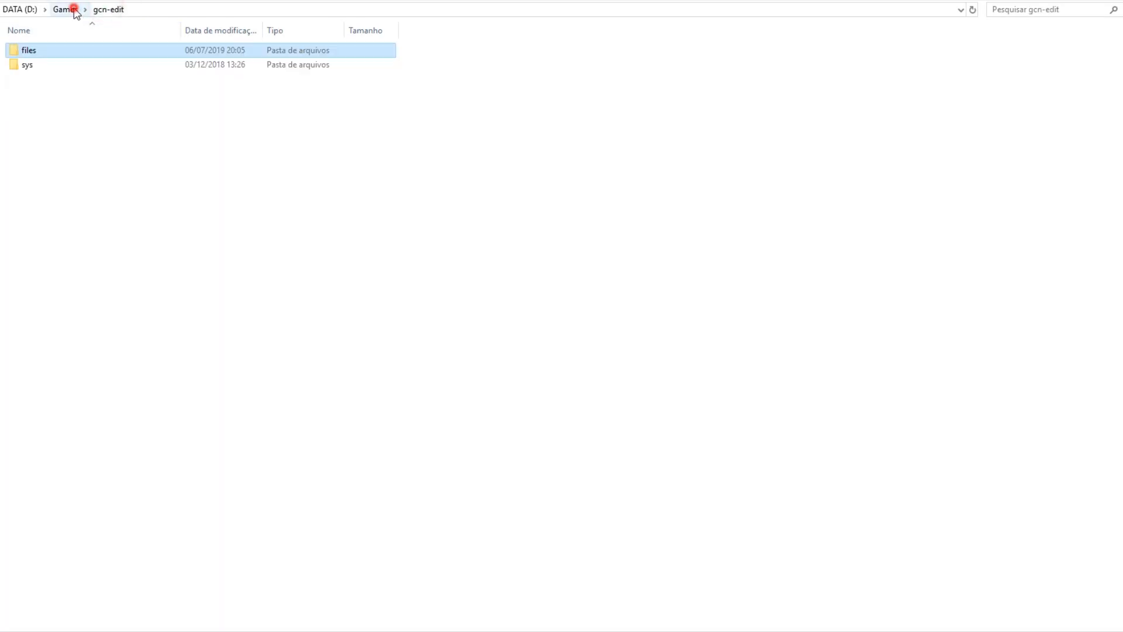
pyautogui.click(74, 9)
pyautogui.click(165, 8)
pyautogui.click(546, 398)
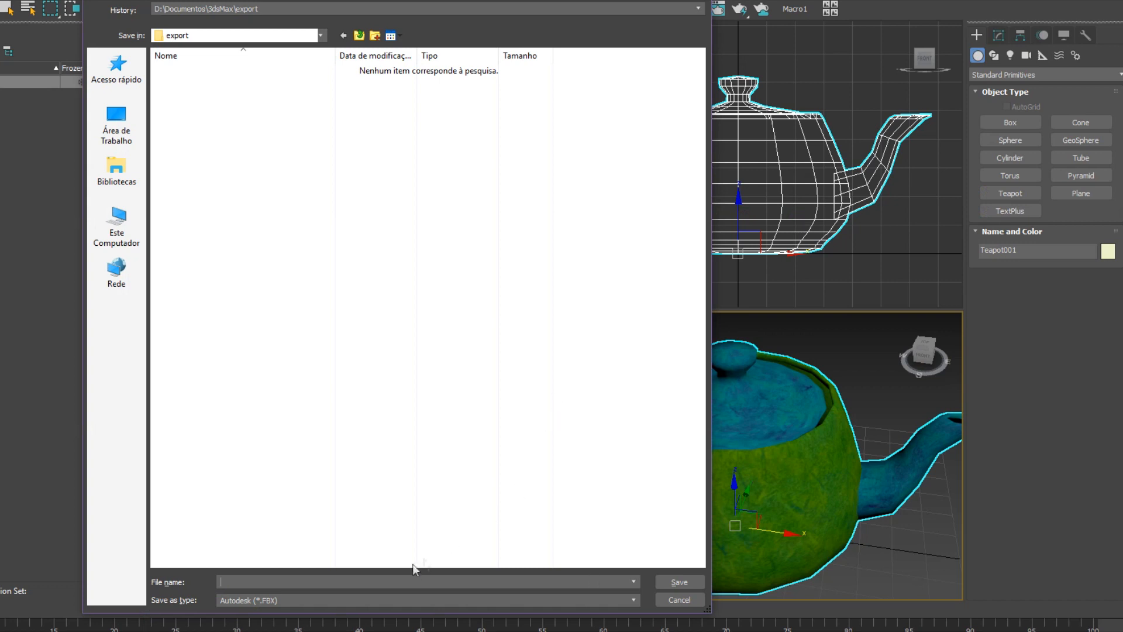
pyautogui.write('D:\\Games')
pyautogui.press('Return')
# Export the teapot in OBJ format under the name 'tea' and dismiss the summary.
pyautogui.click(331, 601)
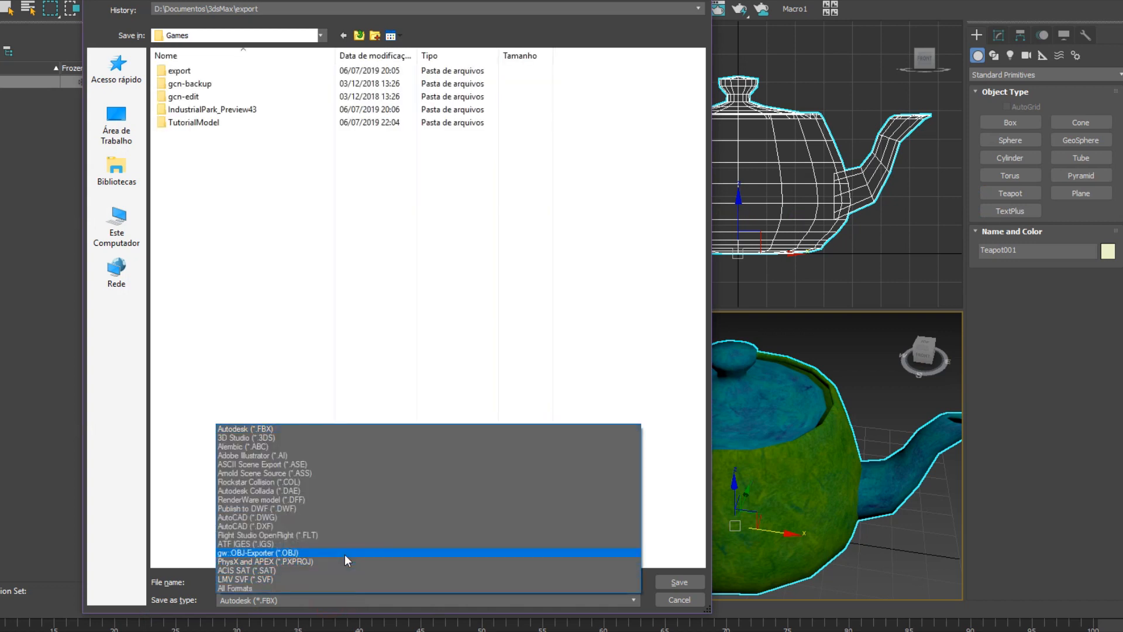
pyautogui.click(342, 554)
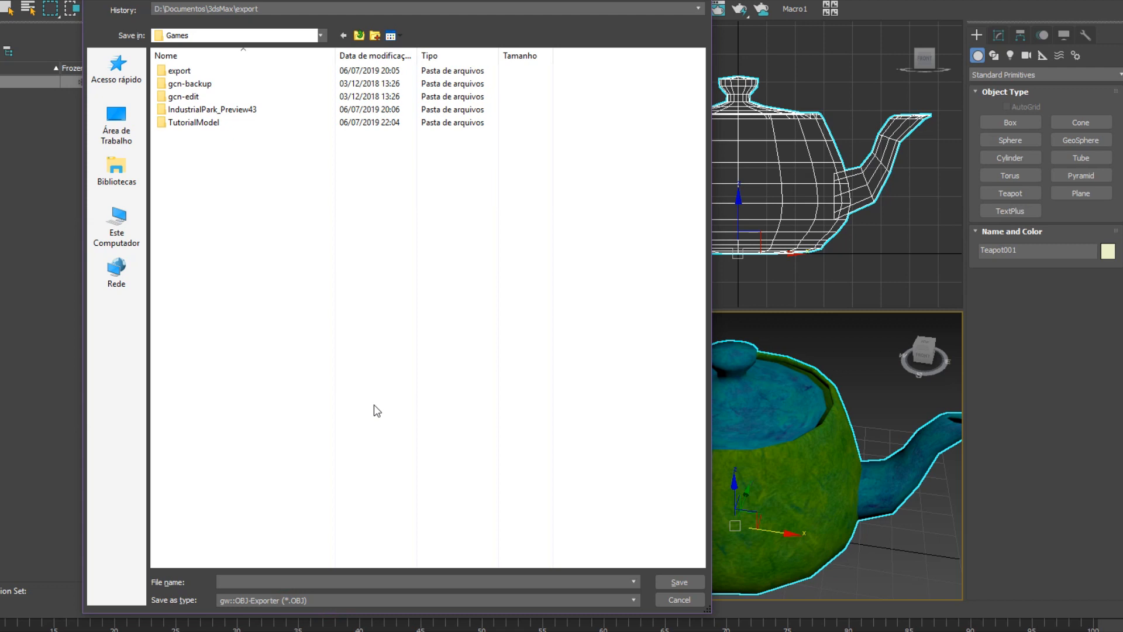
pyautogui.write('tea')
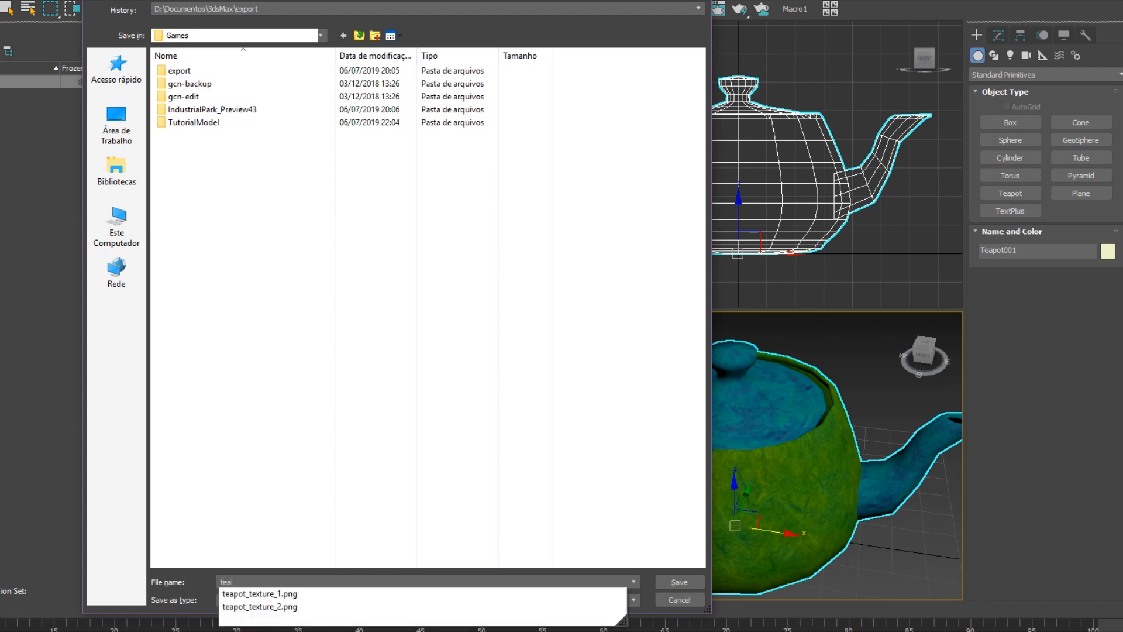
pyautogui.press('Return')
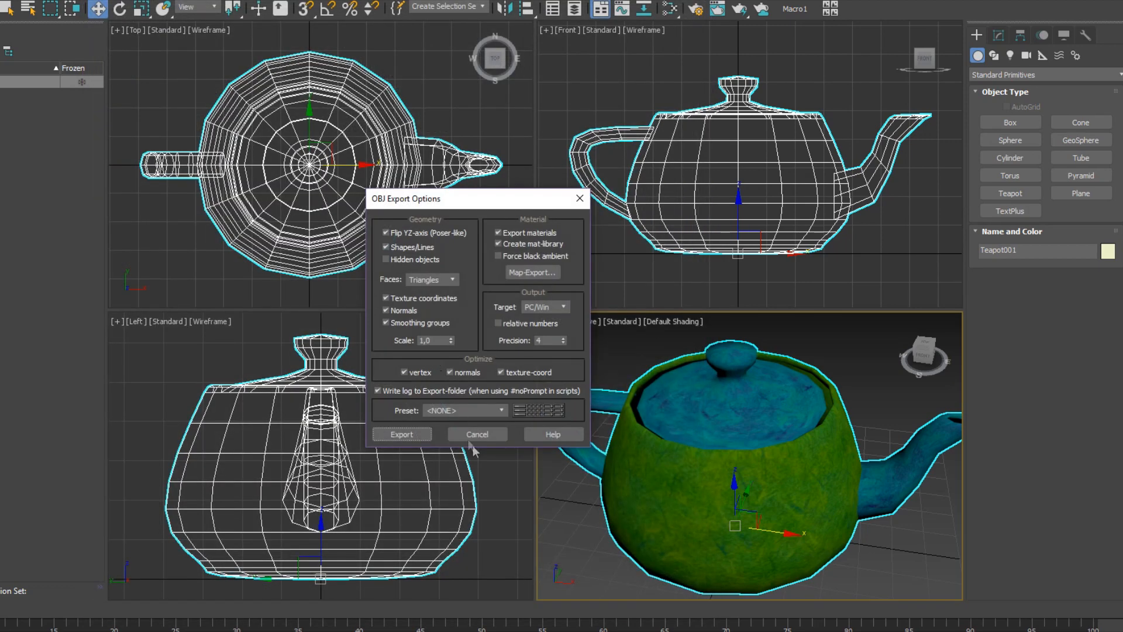
pyautogui.click(402, 434)
pyautogui.click(607, 439)
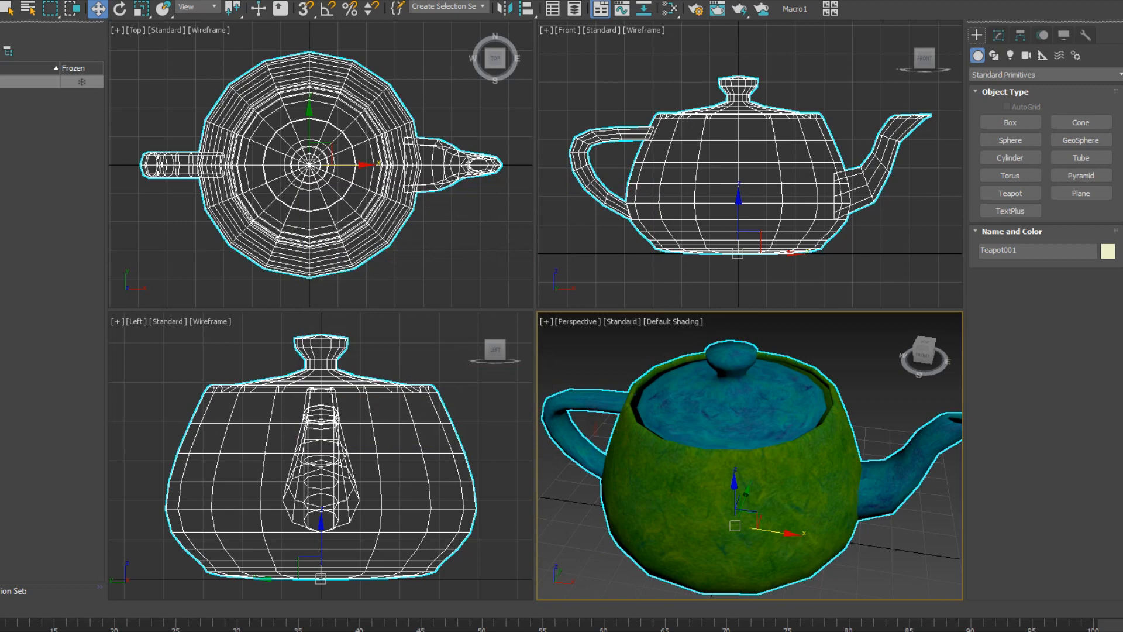
# Export the whole scene as teapot.FBX with the default FBX settings.
pyautogui.click(26, 205)
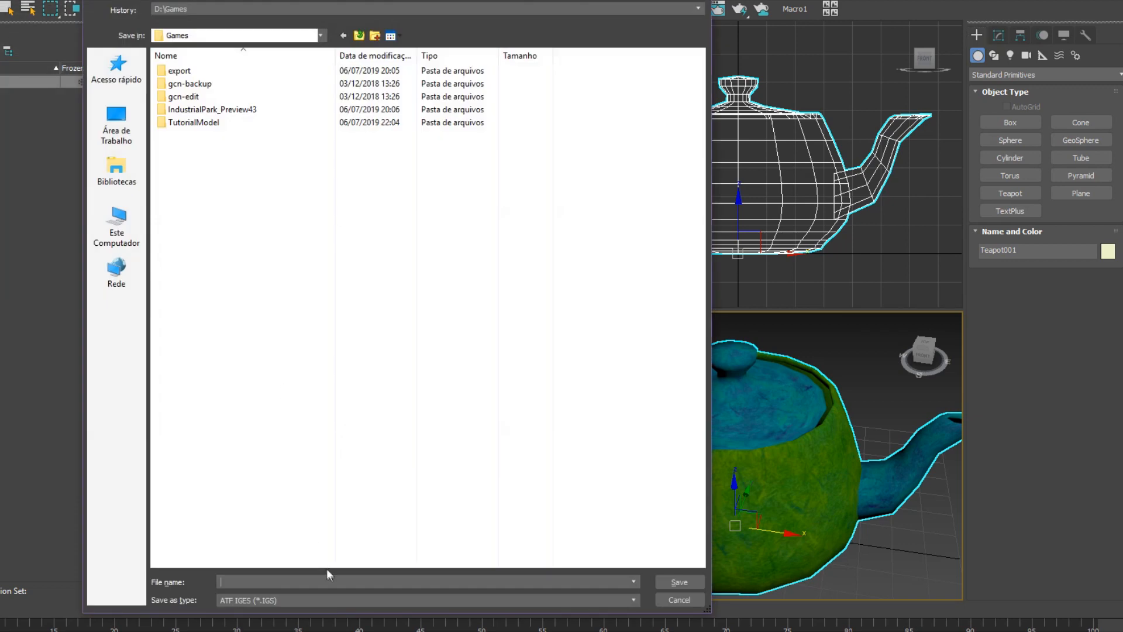
pyautogui.click(305, 600)
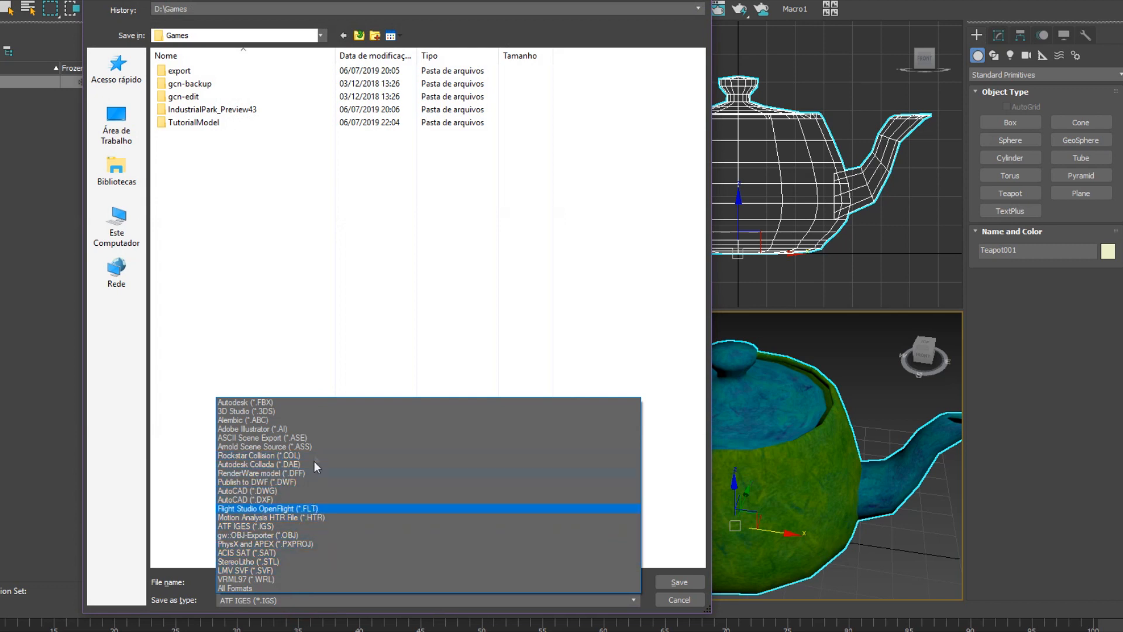
pyautogui.click(302, 402)
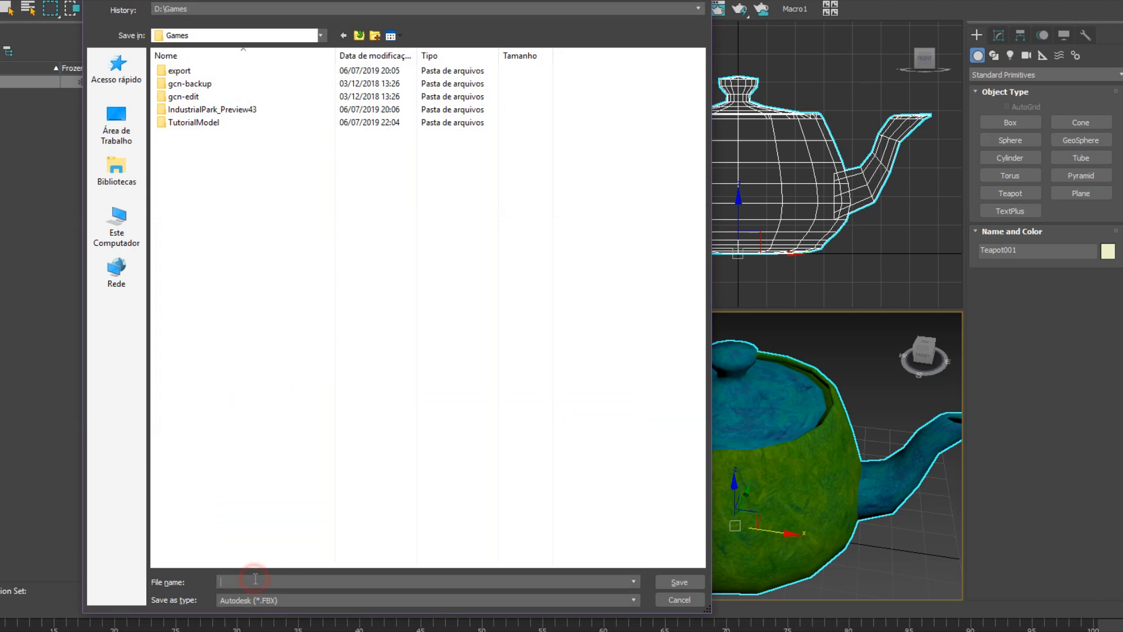
pyautogui.write('teapot')
pyautogui.press('Return')
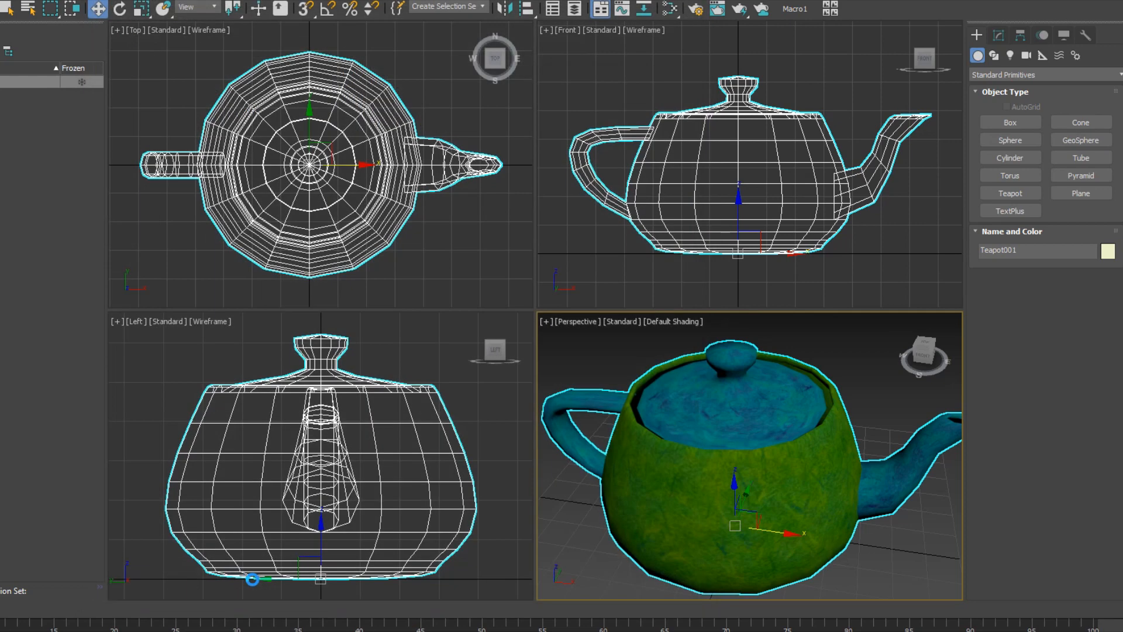
pyautogui.click(571, 502)
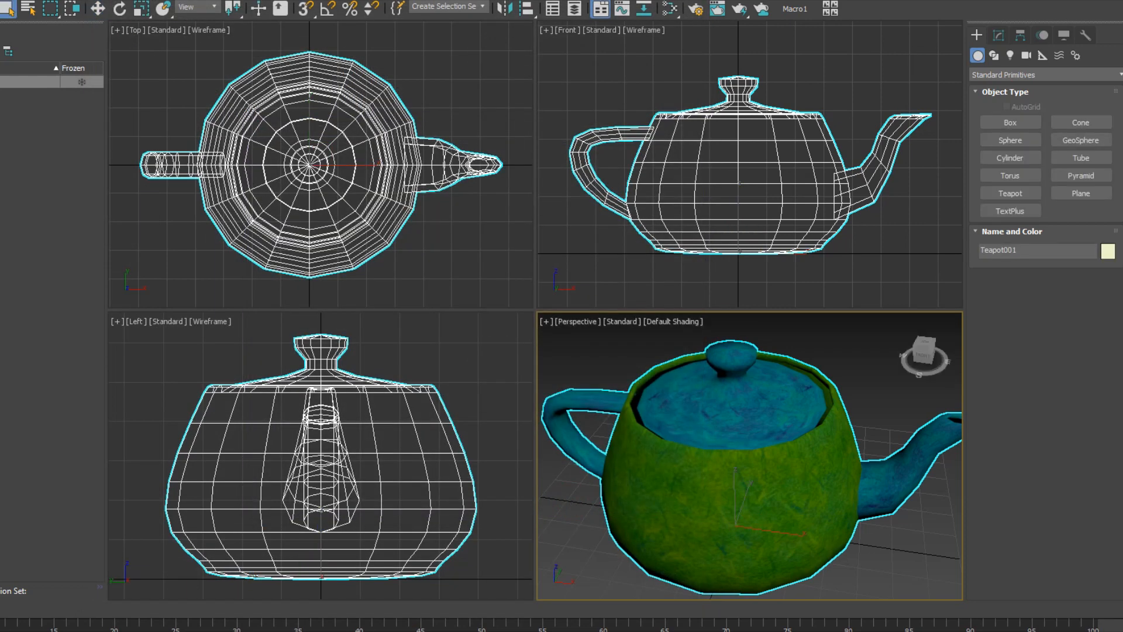
# Export the selected teapot as a RenderWare DFF model named teapot.
pyautogui.moveTo(5, 192)
pyautogui.click(26, 216)
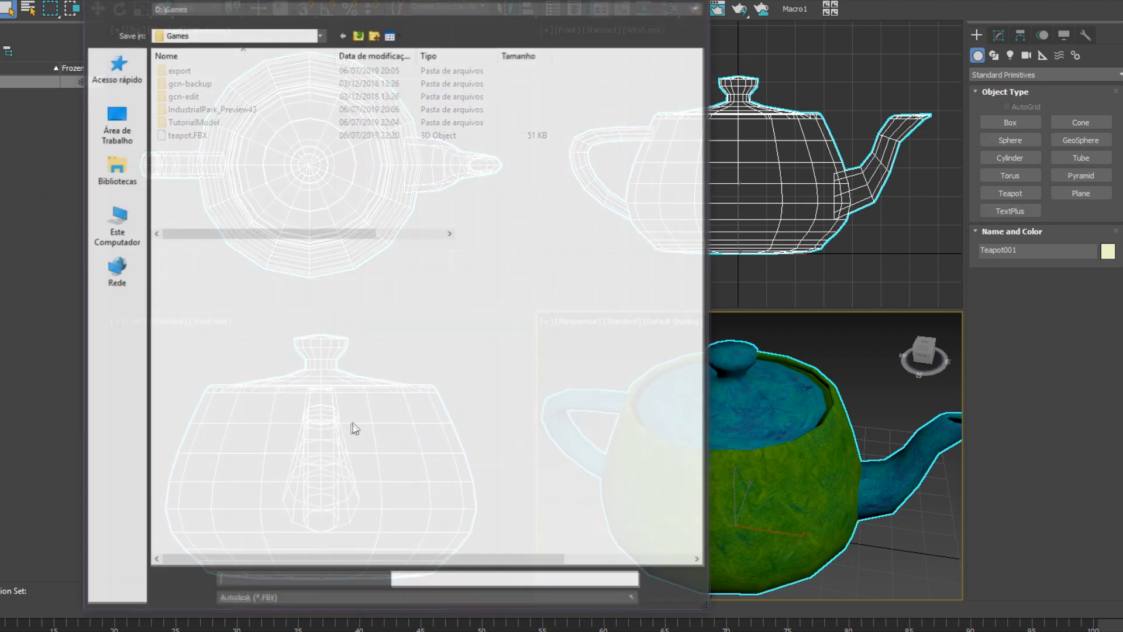
pyautogui.click(326, 600)
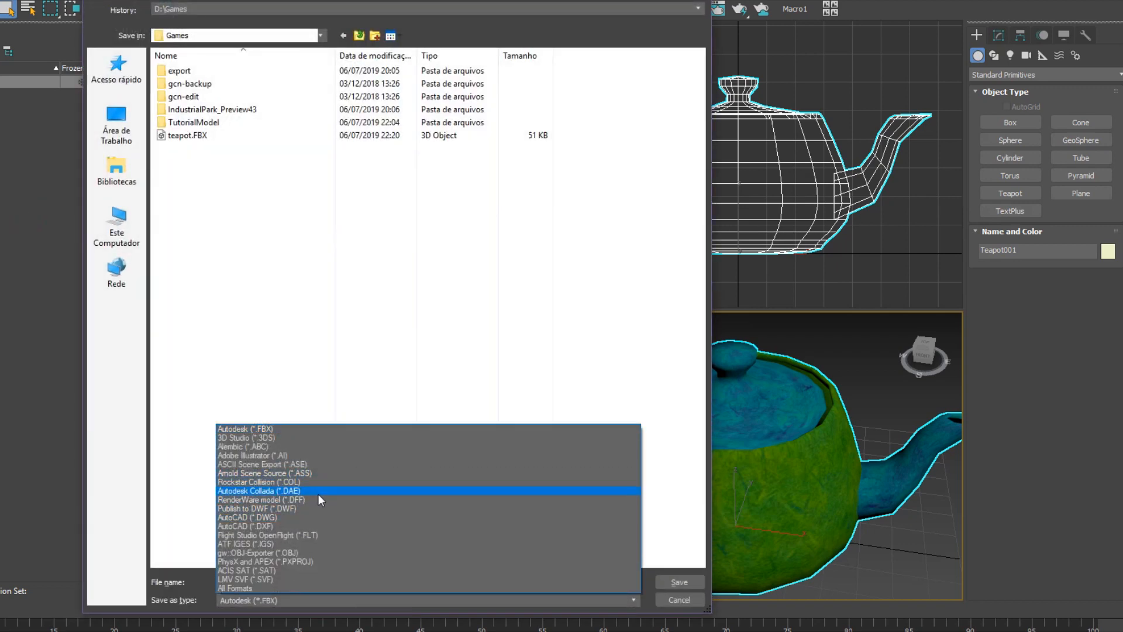
pyautogui.click(319, 499)
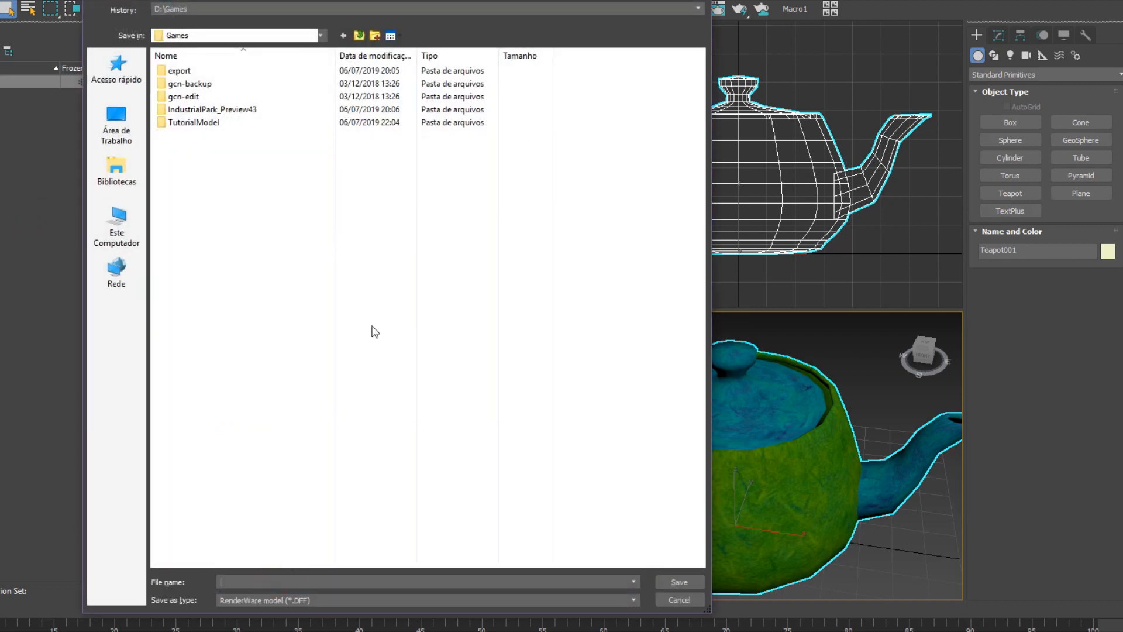
pyautogui.write('te')
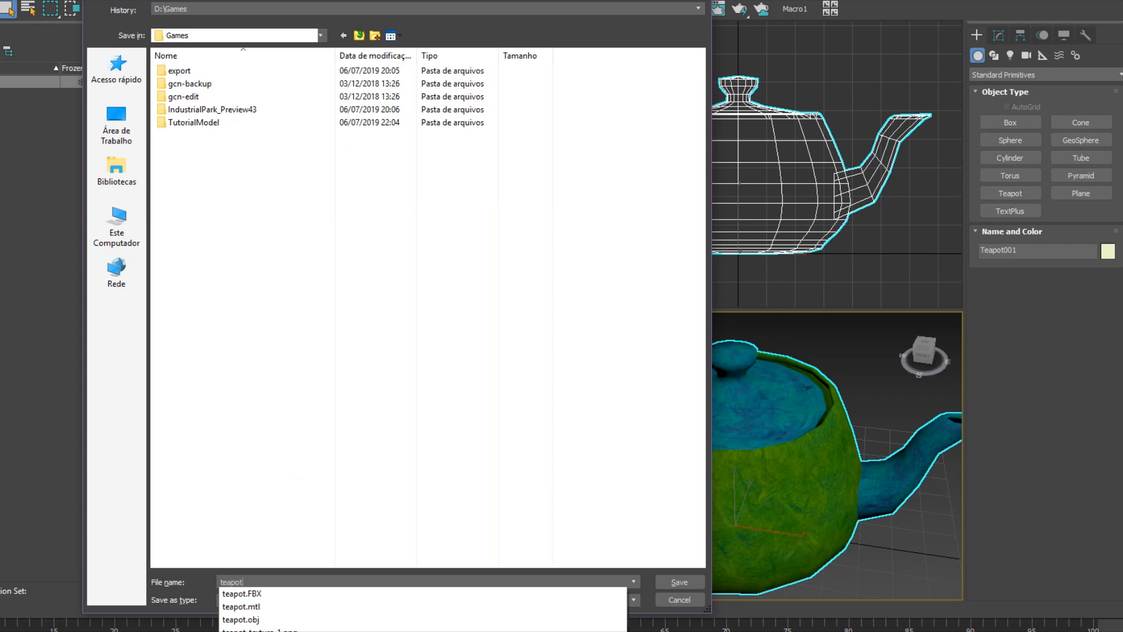
pyautogui.write('apot')
pyautogui.press('Return')
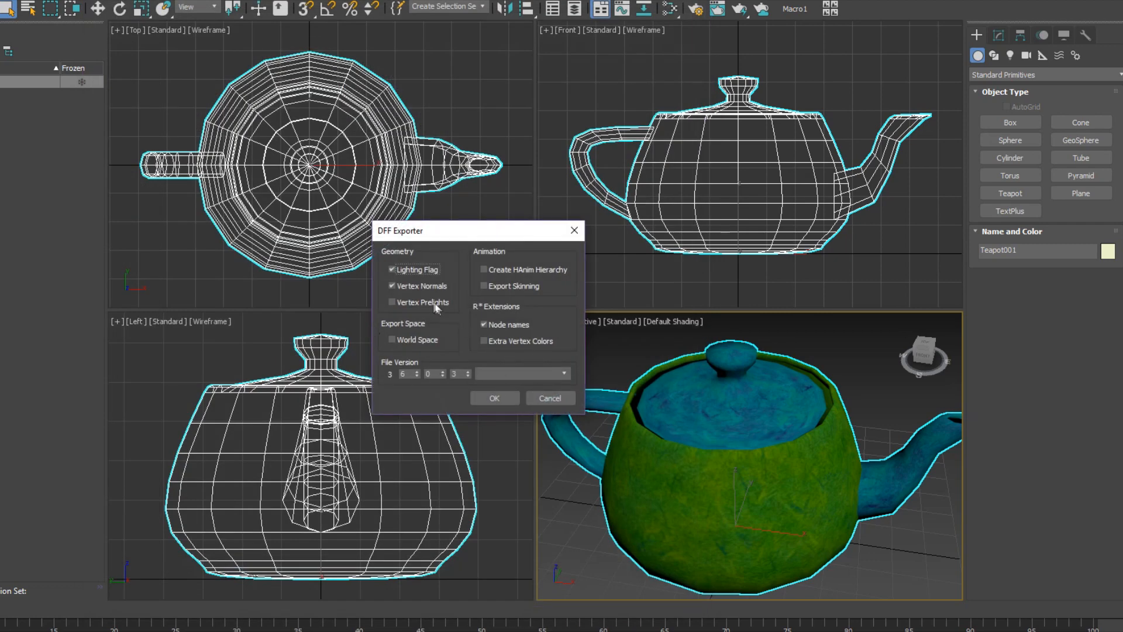
# Enable vertex prelights, HAnim and skinning, disable node names, and use version GTA VC PC (3.4).
pyautogui.click(417, 302)
pyautogui.click(494, 269)
pyautogui.click(502, 286)
pyautogui.click(495, 325)
pyautogui.click(505, 374)
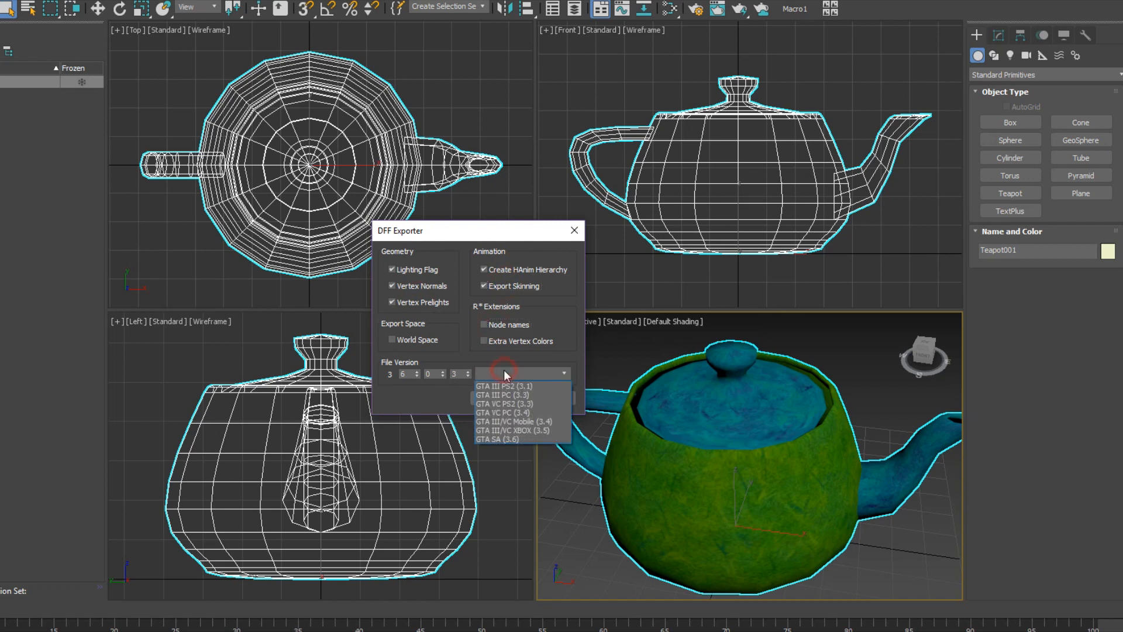
pyautogui.click(516, 413)
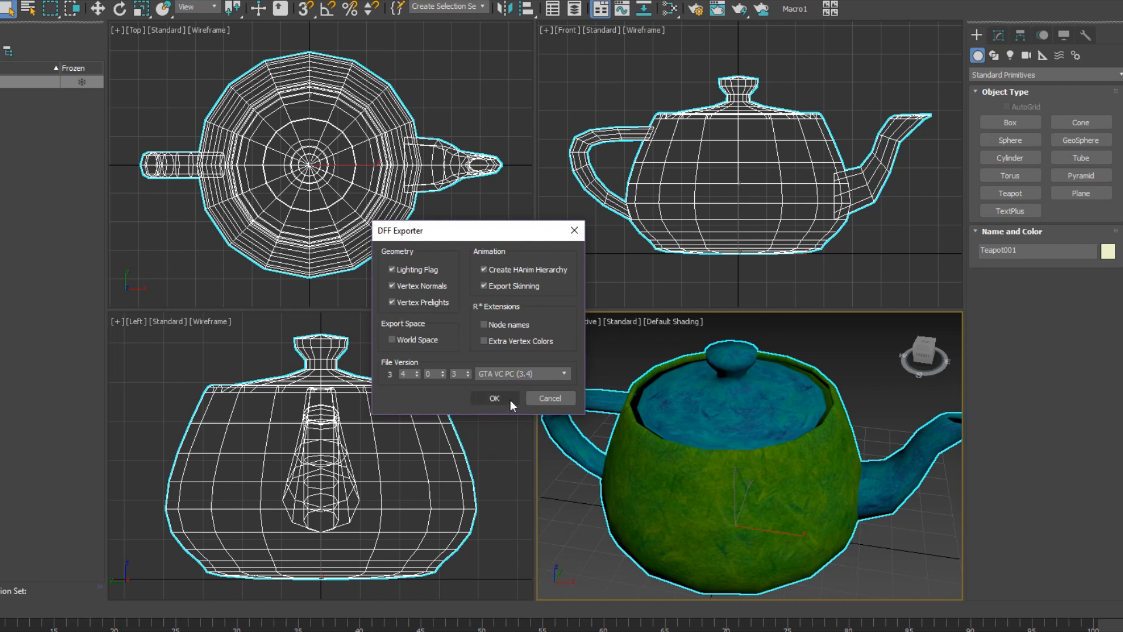
pyautogui.click(504, 397)
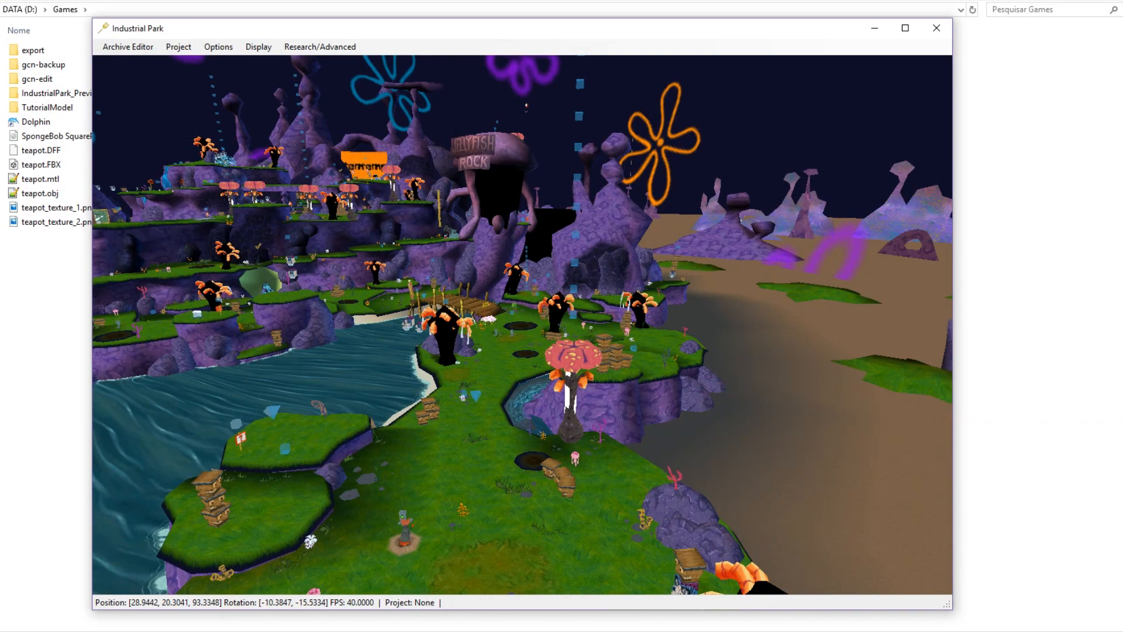
# Back in Industrial Park, open the jf01.HOP archive editor and centre its window.
pyautogui.click(56, 153)
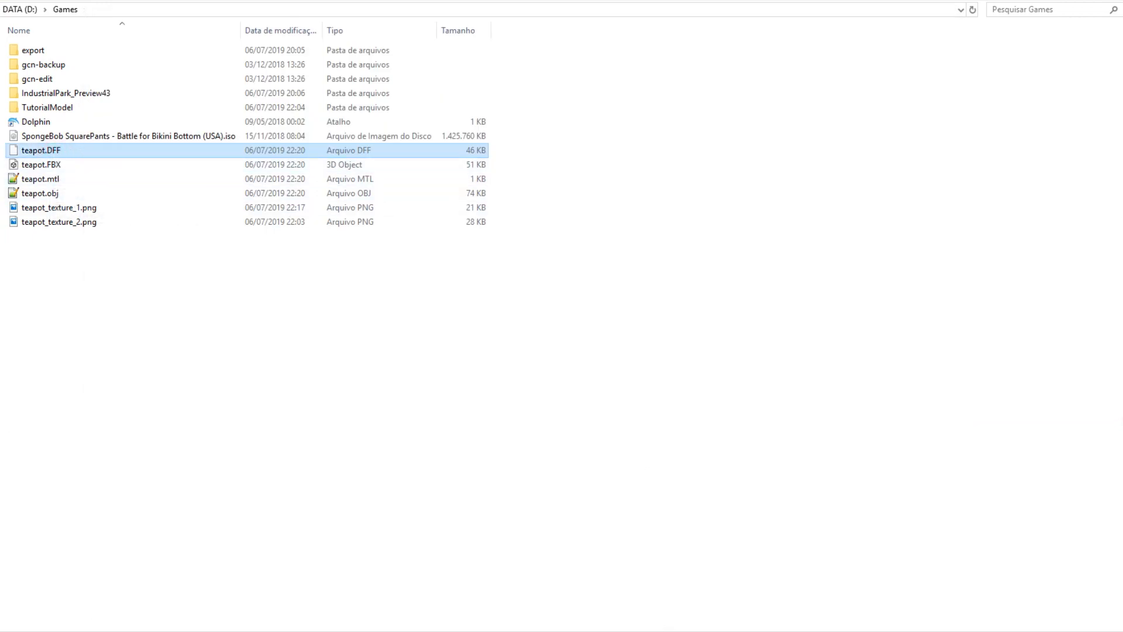
pyautogui.hotkey('alt', 'Tab')
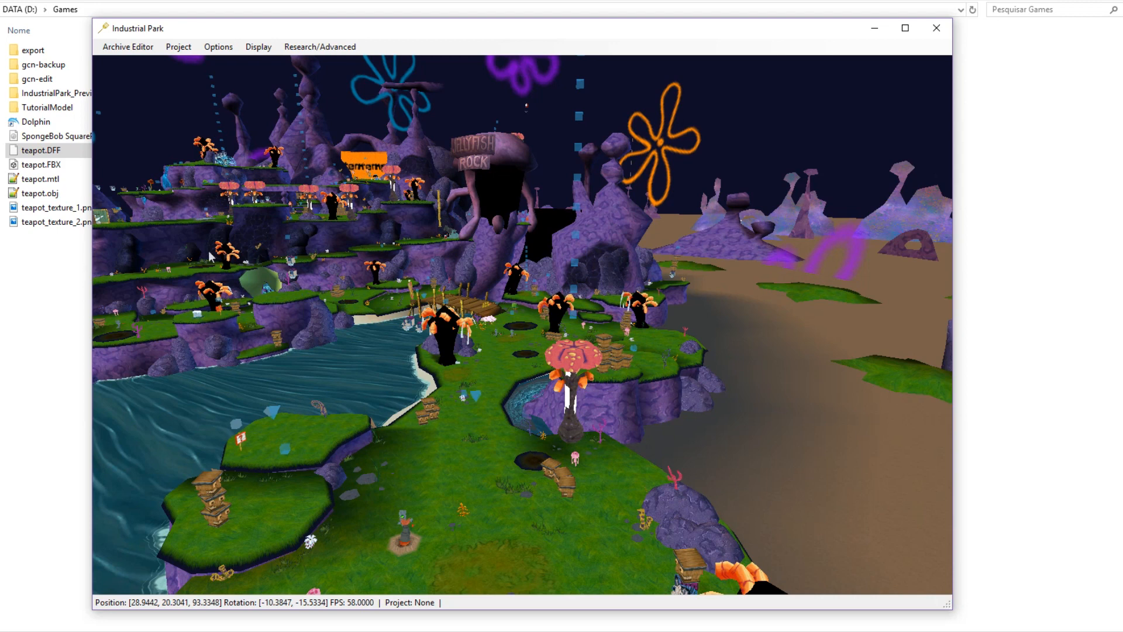
pyautogui.moveTo(694, 382); pyautogui.dragTo(564, 300, button='right')
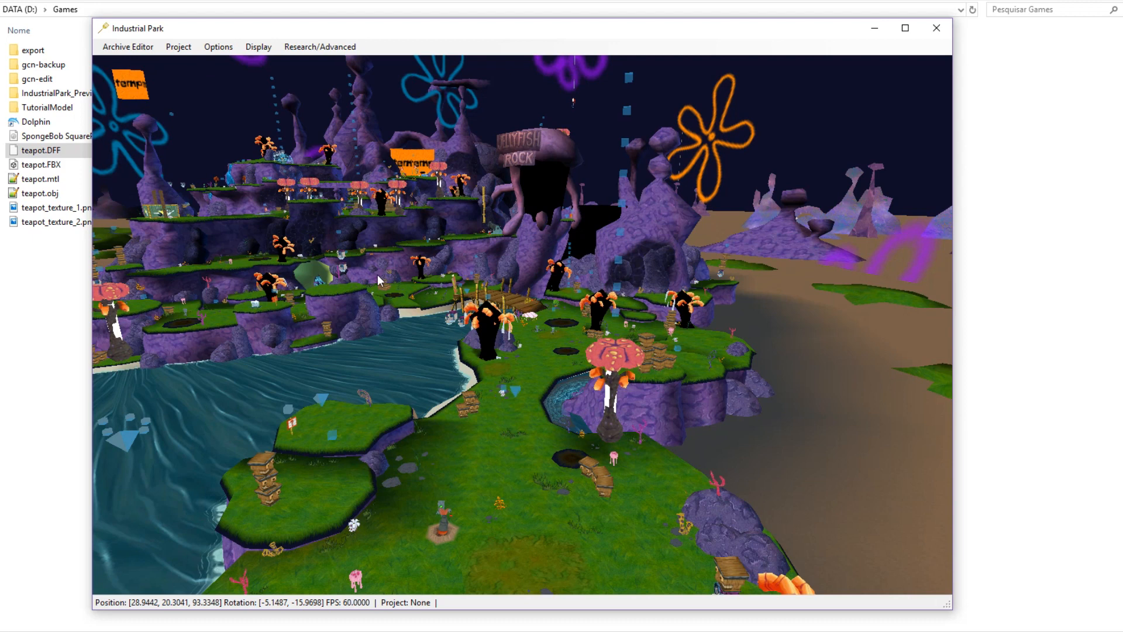
pyautogui.click(153, 47)
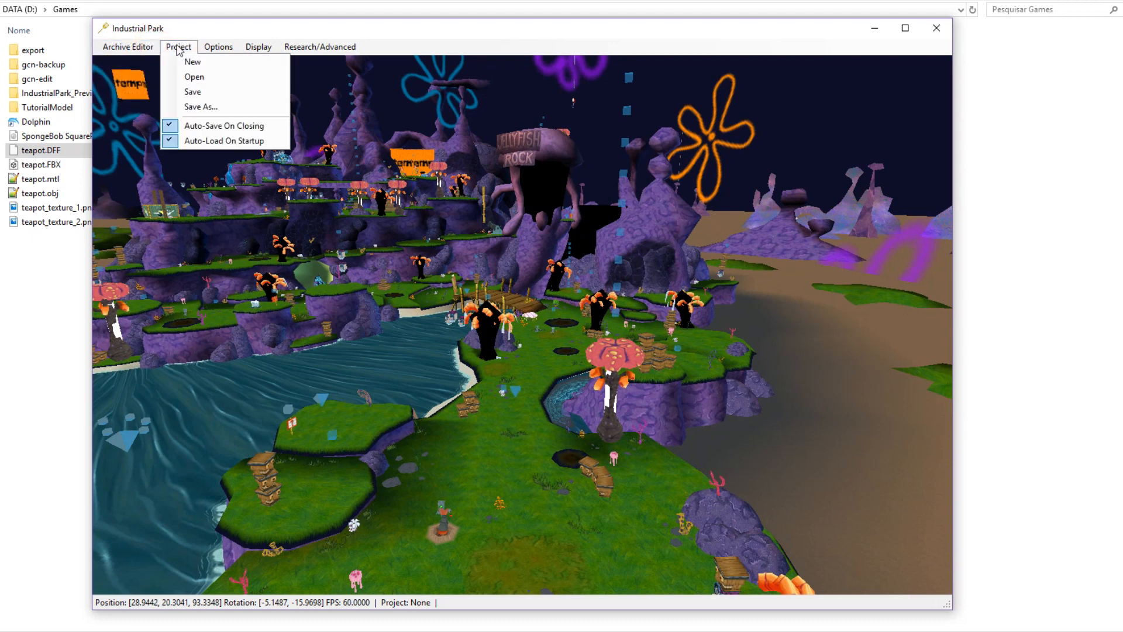
pyautogui.click(149, 86)
pyautogui.moveTo(149, 16); pyautogui.dragTo(581, 129)
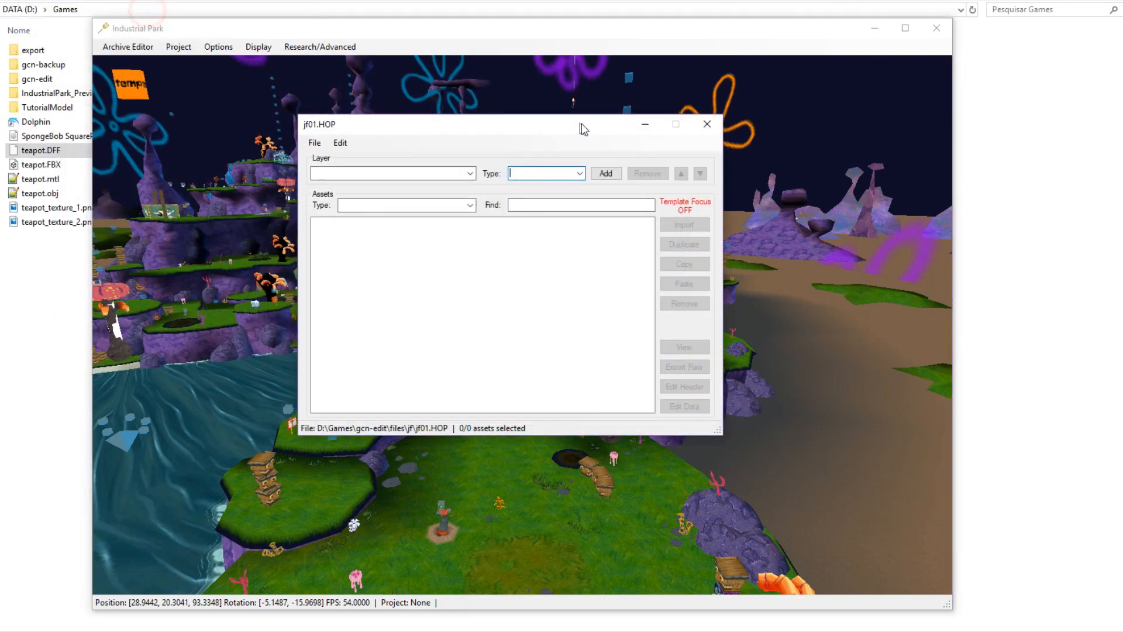
# Rename teapot.DFF to teapot_dff.DFF.
pyautogui.click(41, 150)
pyautogui.rightClick(41, 150)
pyautogui.click(109, 429)
pyautogui.press('Right')
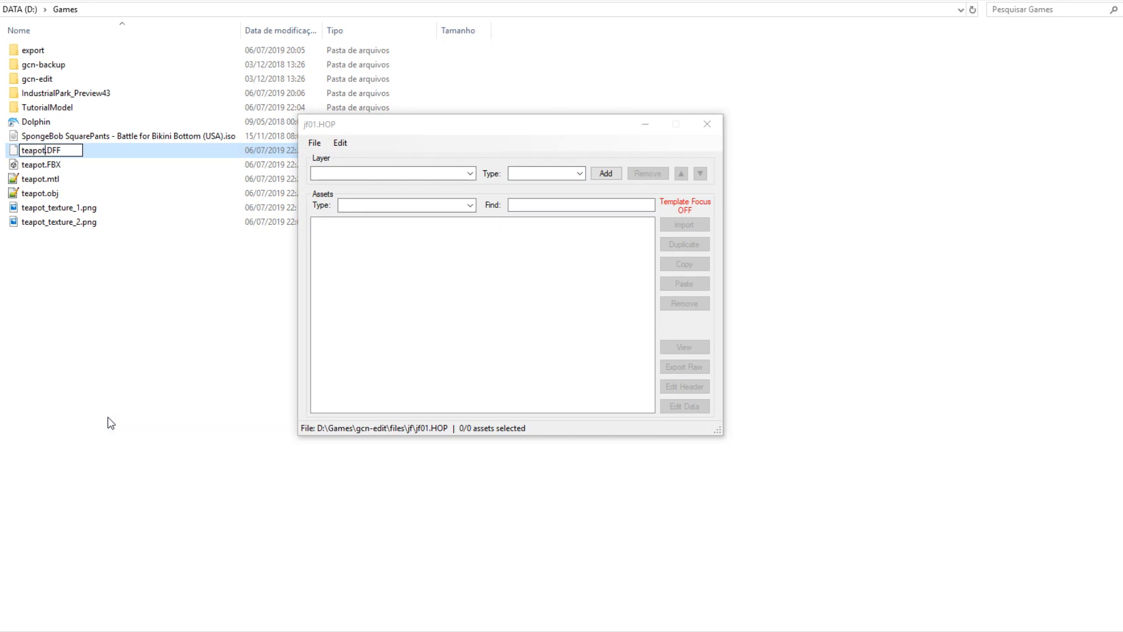
pyautogui.write('_dff')
pyautogui.press('Tab')
# Rename teapot.FBX to teapot_fbx.FBX and teapot.obj to teapot_obj.obj.
pyautogui.press('Right')
pyautogui.write('_f')
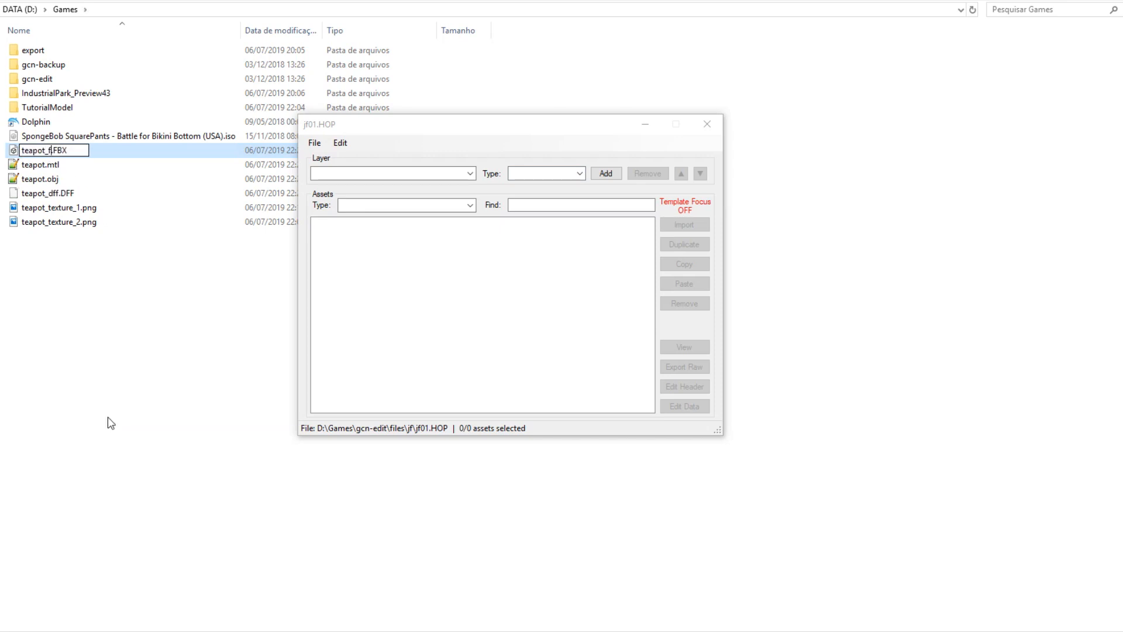
pyautogui.write('bx')
pyautogui.press('Tab')
pyautogui.press('Right')
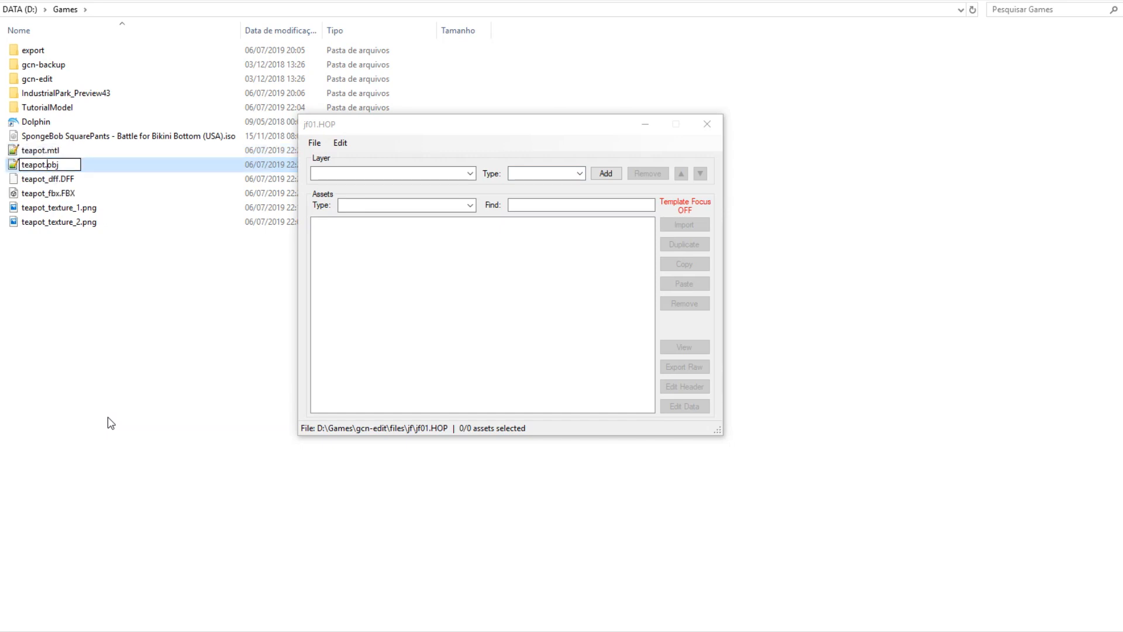
pyautogui.write('_obj')
pyautogui.press('Return')
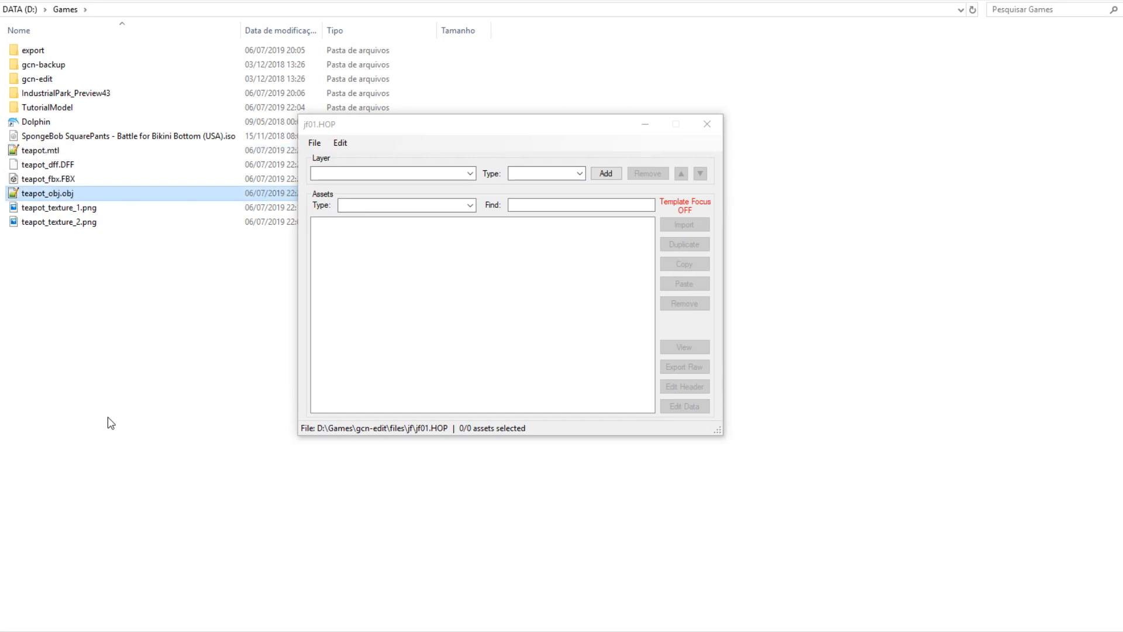
pyautogui.click(146, 311)
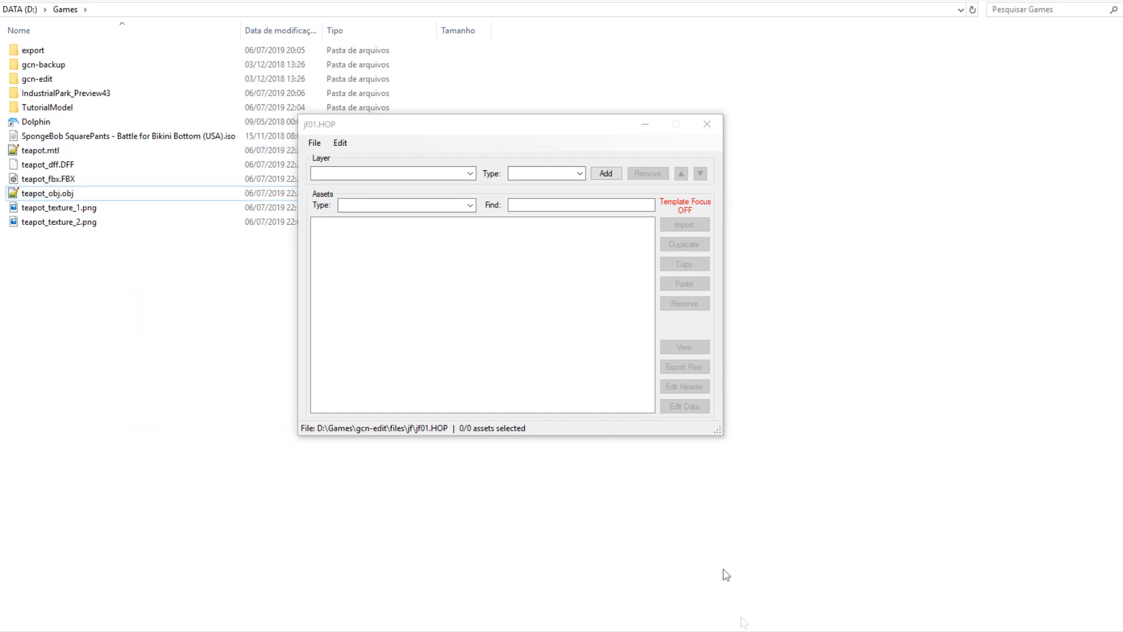
pyautogui.hotkey('alt', 'Tab')
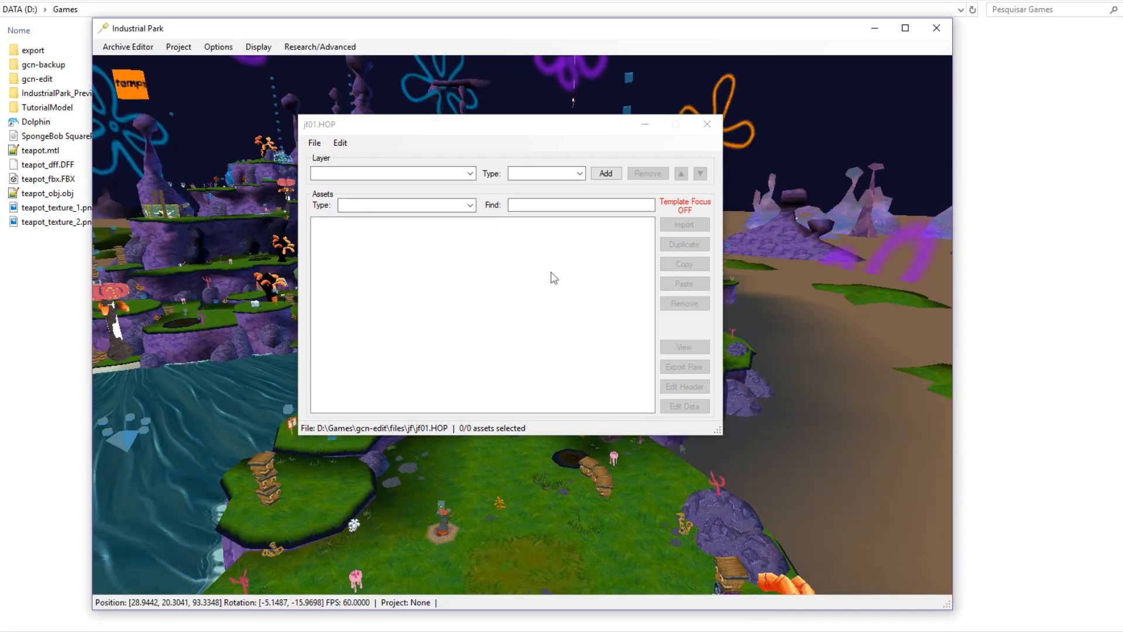
# Add a new MODEL layer, Layer 15, to jf01.HOP.
pyautogui.click(470, 173)
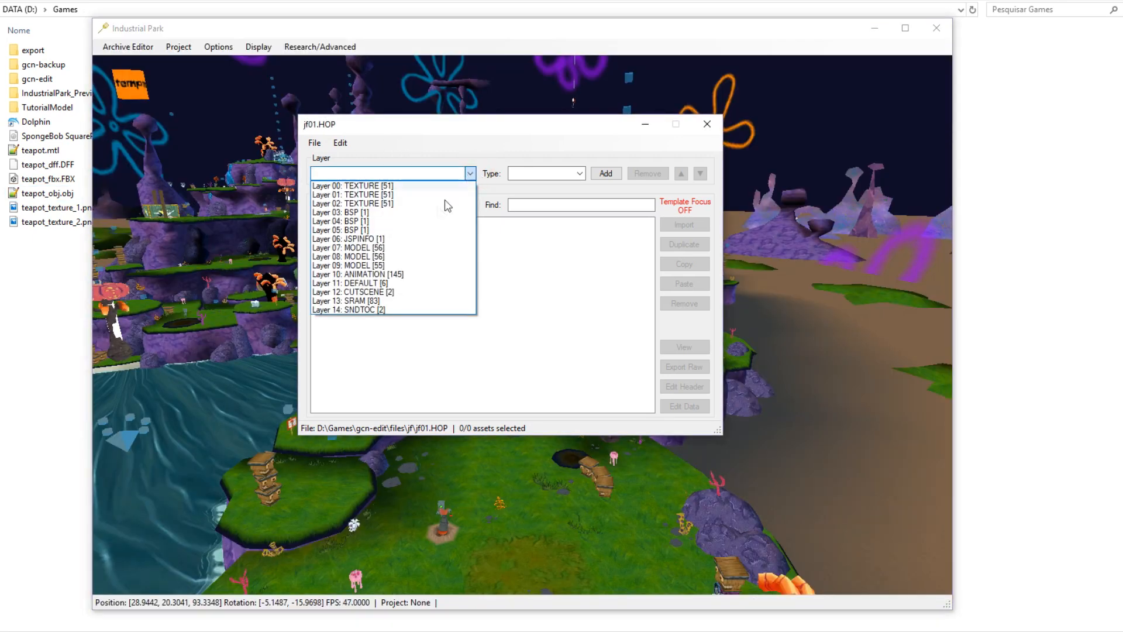
pyautogui.click(386, 265)
pyautogui.click(606, 174)
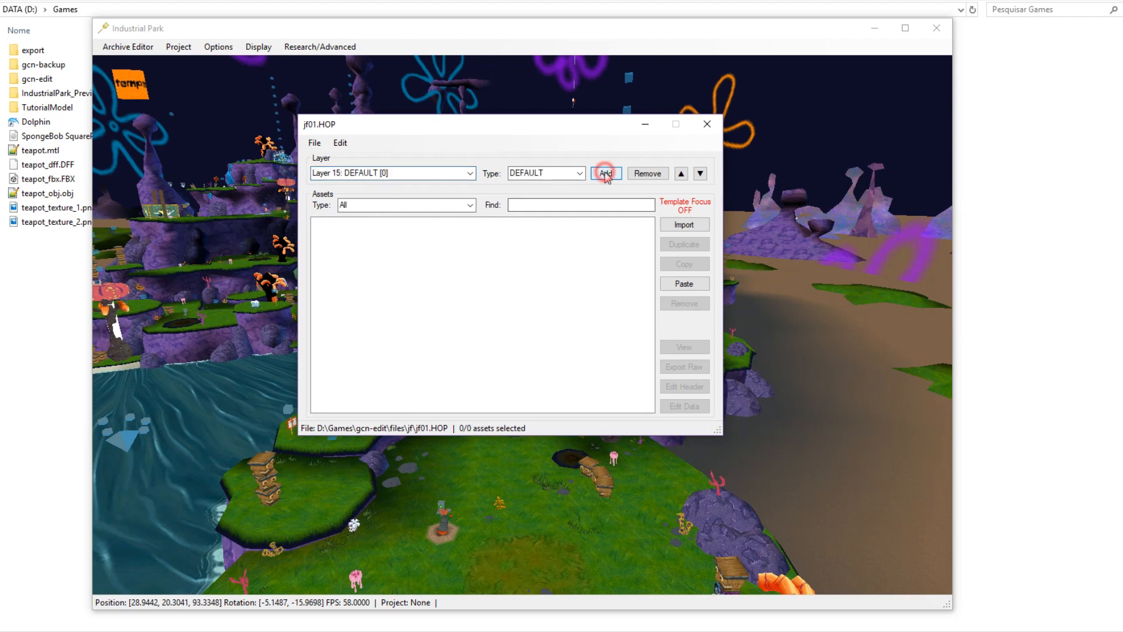
pyautogui.click(579, 173)
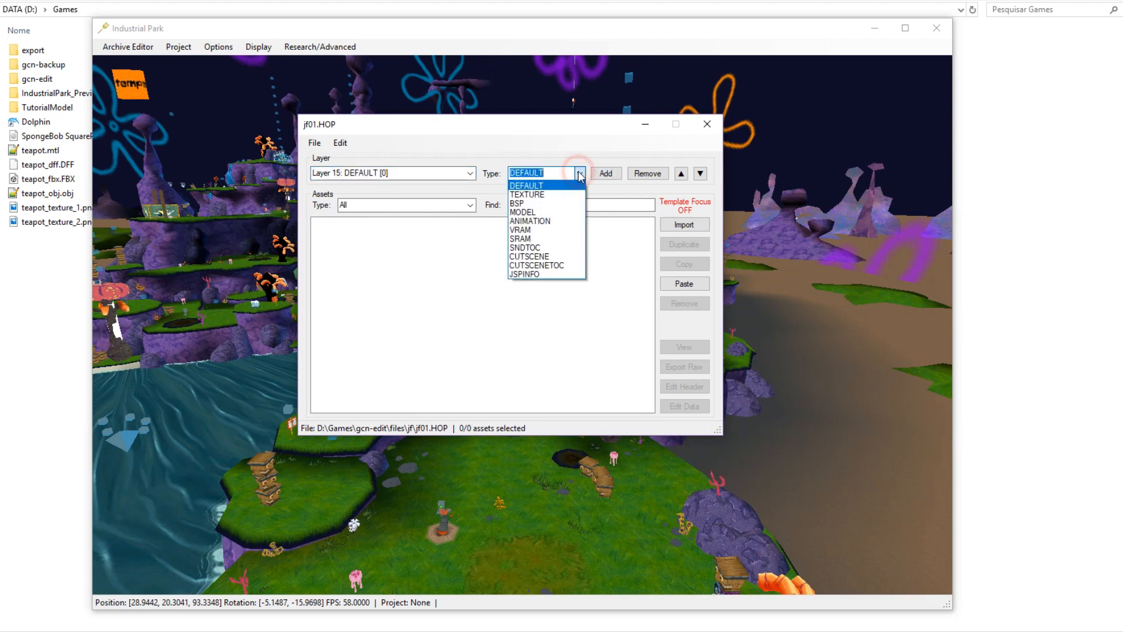
pyautogui.click(522, 211)
pyautogui.click(469, 173)
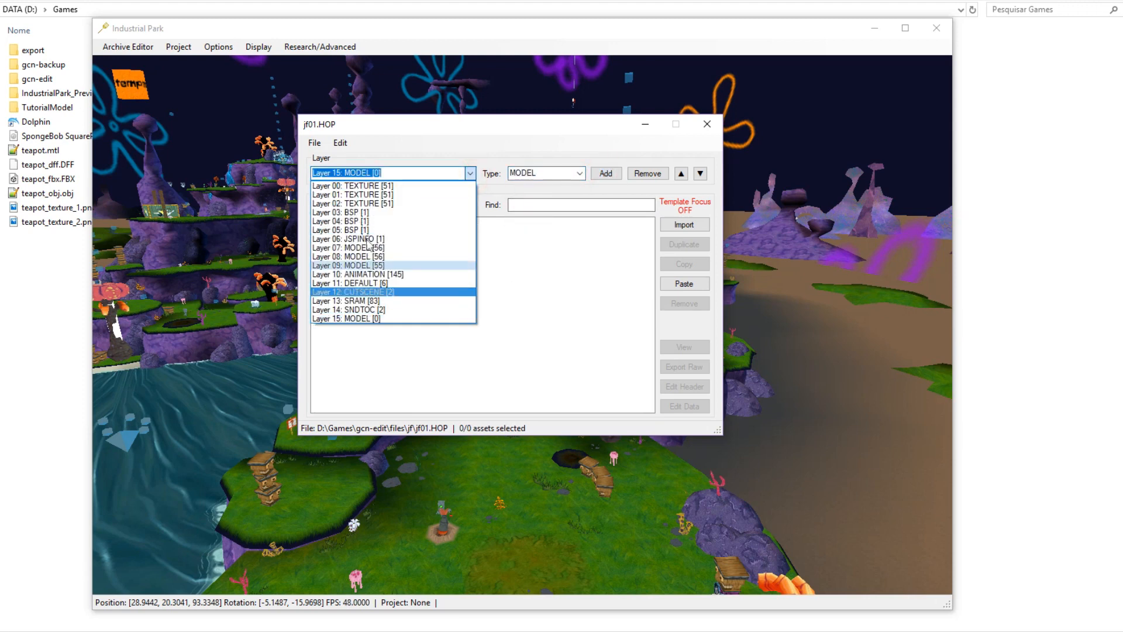
pyautogui.click(549, 266)
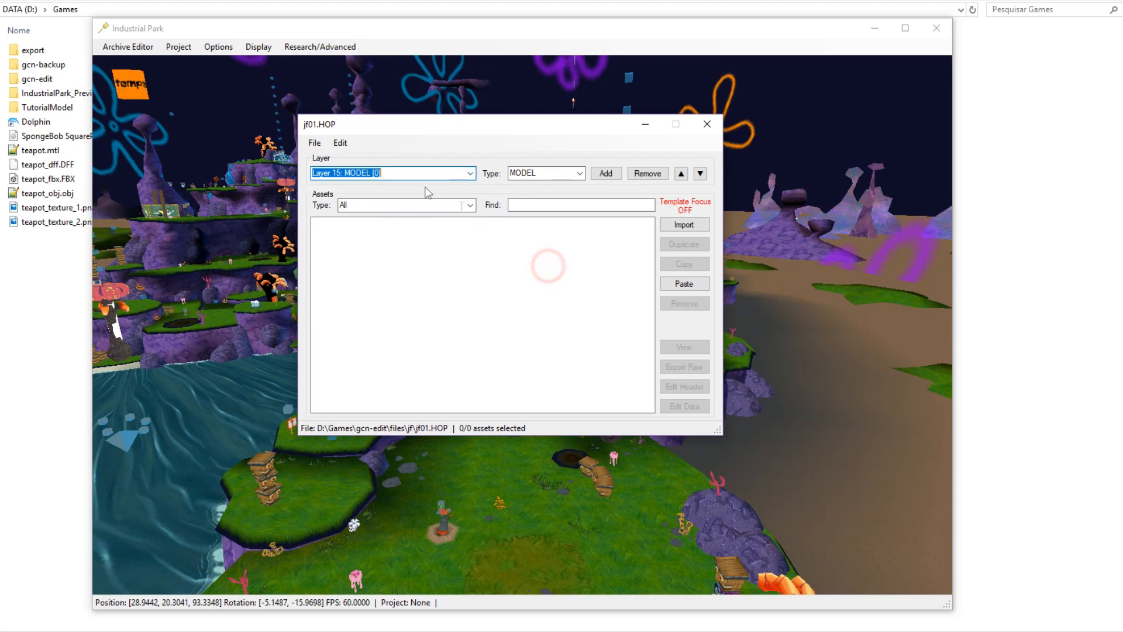
# Import teapot_dff.DFF, teapot_fbx.FBX and teapot_obj.obj as models into Layer 15.
pyautogui.click(339, 142)
pyautogui.click(416, 267)
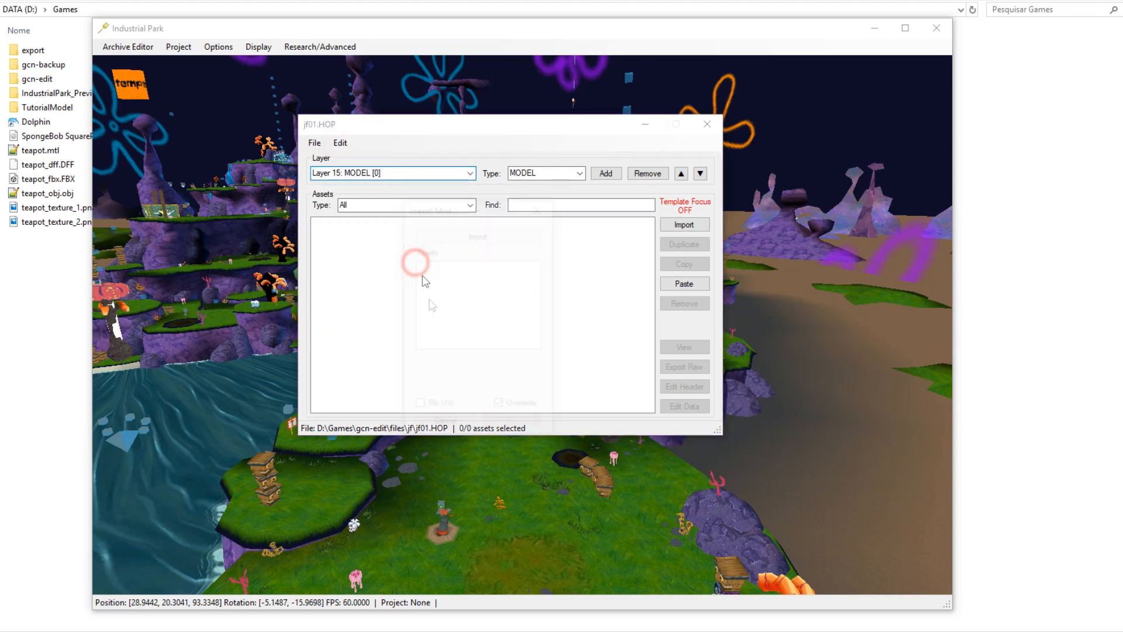
pyautogui.click(489, 237)
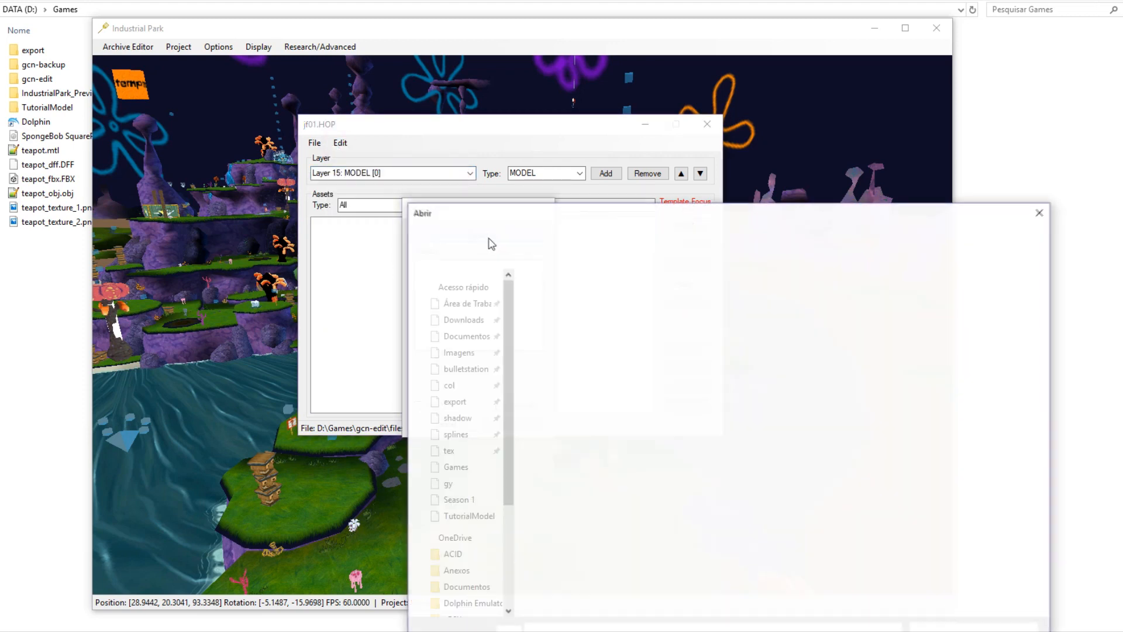
pyautogui.click(525, 266)
pyautogui.keyDown('ctrl'); pyautogui.click(515, 280); pyautogui.keyUp('ctrl')
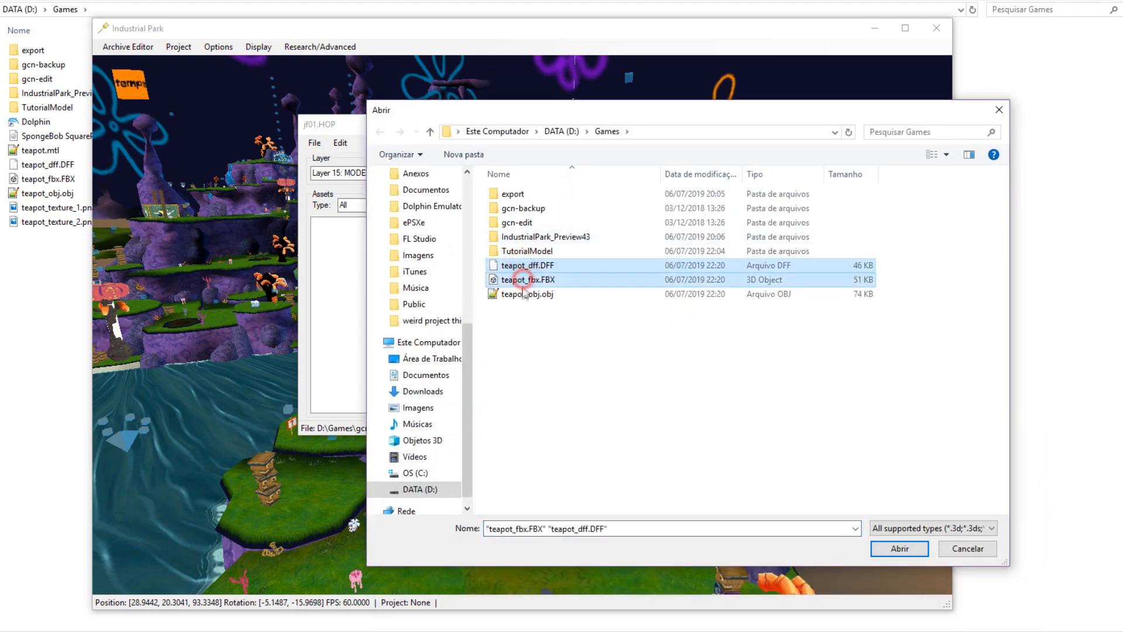
pyautogui.keyDown('ctrl'); pyautogui.click(514, 294); pyautogui.keyUp('ctrl')
pyautogui.click(878, 548)
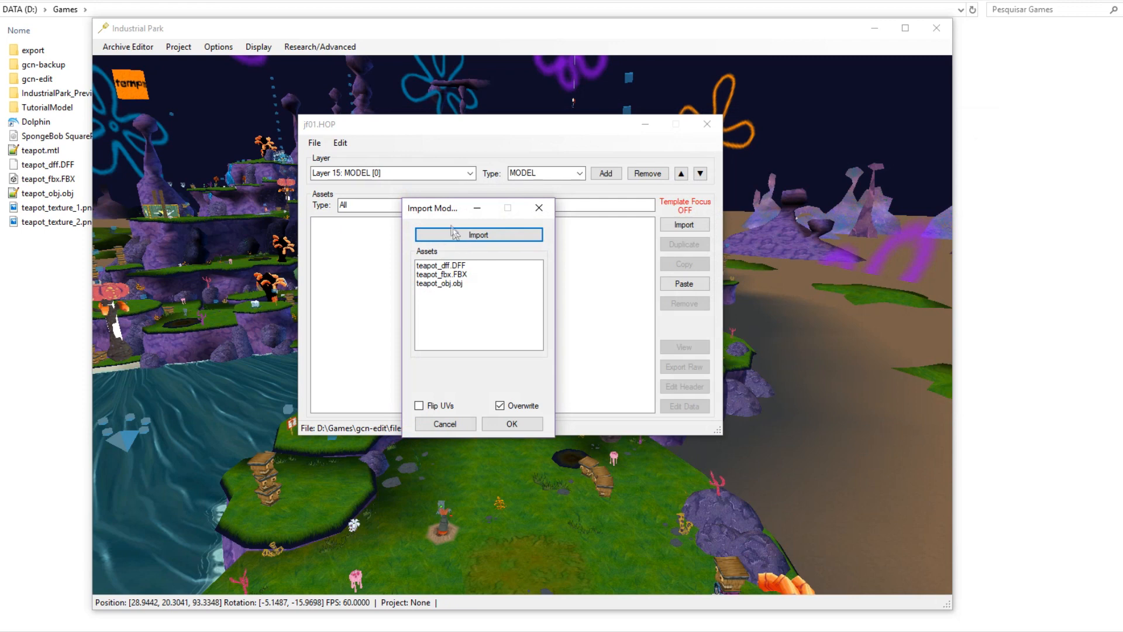
pyautogui.click(511, 423)
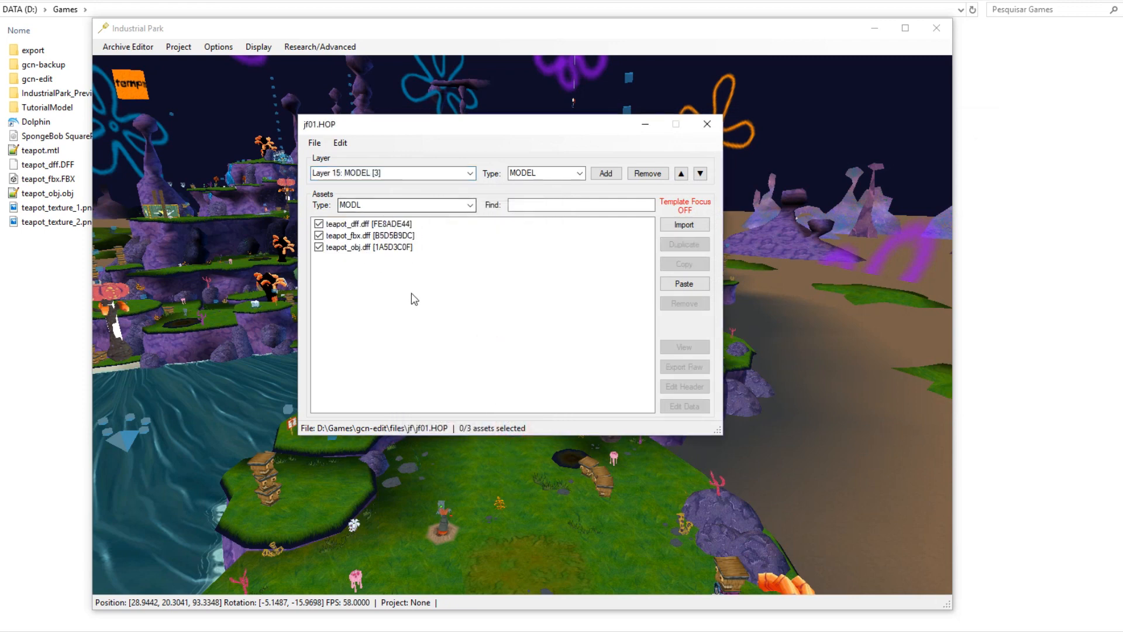
# Check the teapot_dff, teapot_fbx and teapot_obj model assets in jf01.HOP, leaving none selected.
pyautogui.moveTo(385, 123)
pyautogui.mouseDown()
pyautogui.moveTo(581, 176)
pyautogui.moveTo(670, 229)
pyautogui.mouseUp()
pyautogui.click(713, 486)
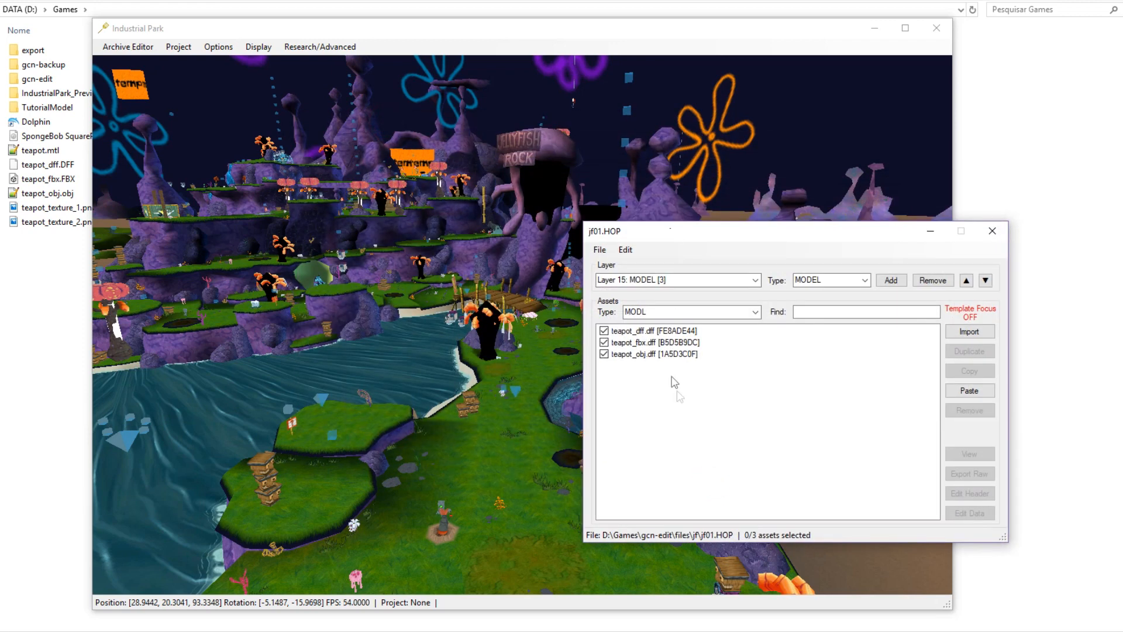
pyautogui.click(648, 332)
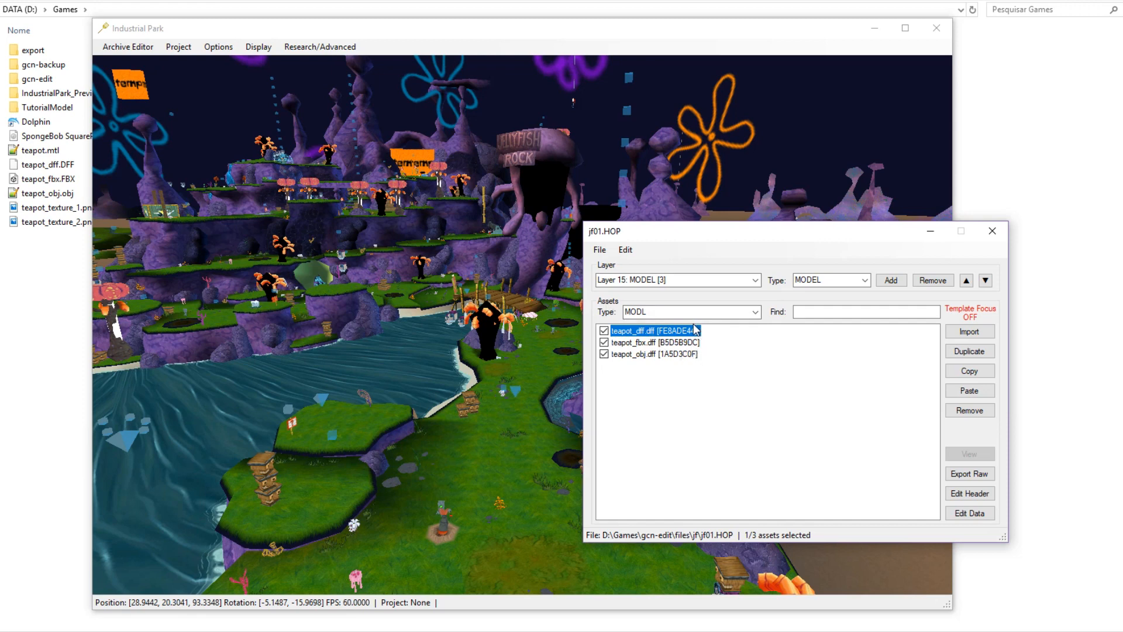
pyautogui.click(649, 343)
pyautogui.click(647, 354)
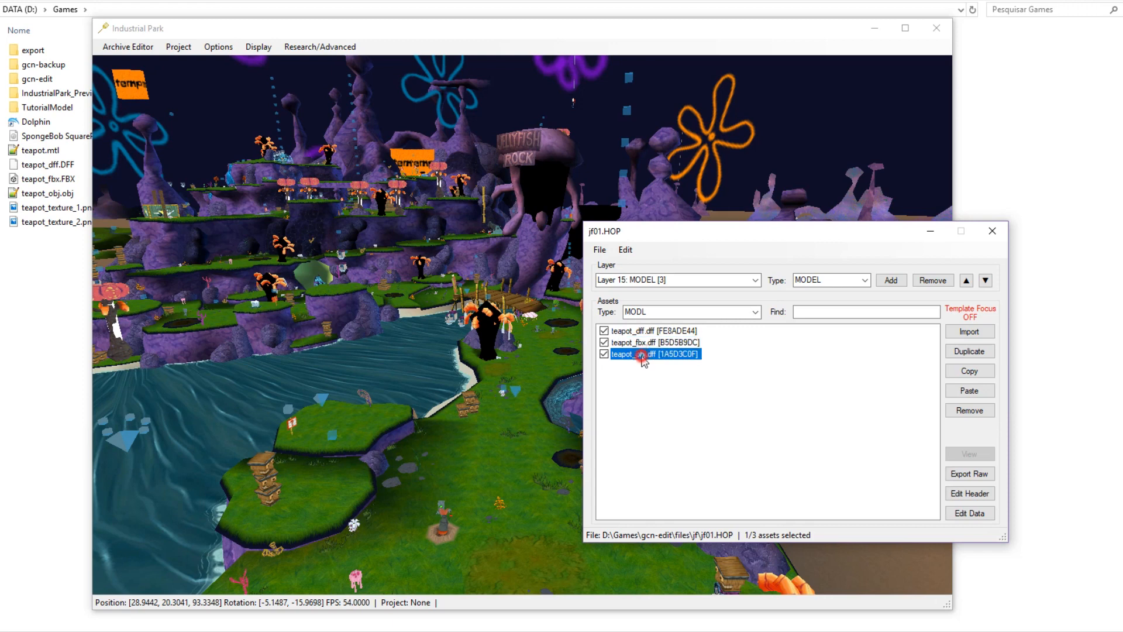
pyautogui.click(671, 343)
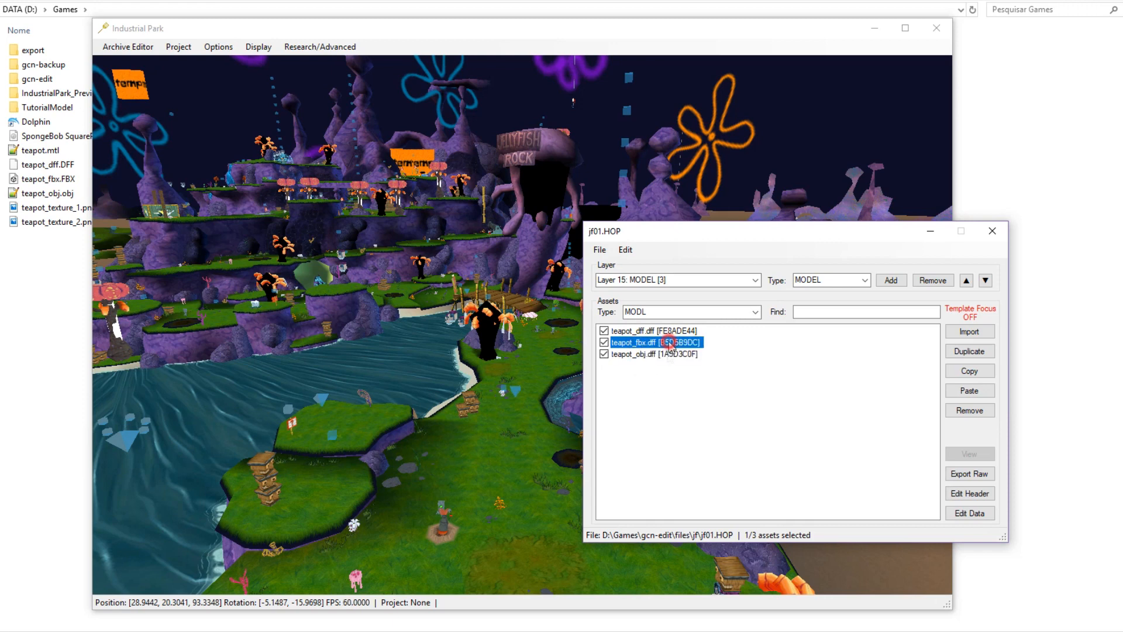
pyautogui.click(664, 371)
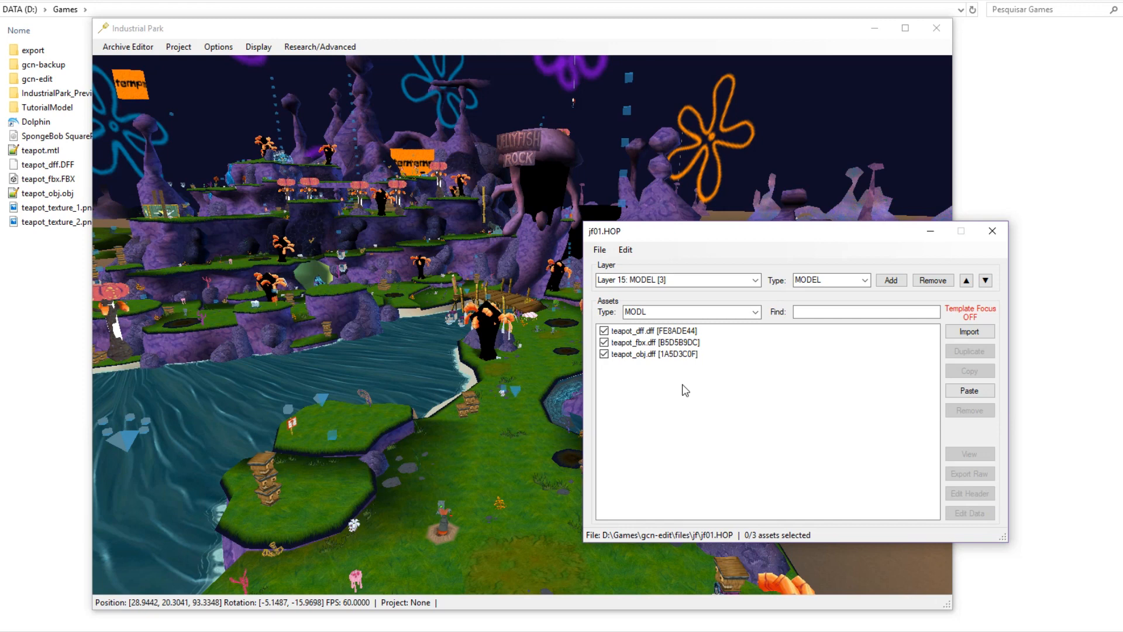
pyautogui.click(625, 250)
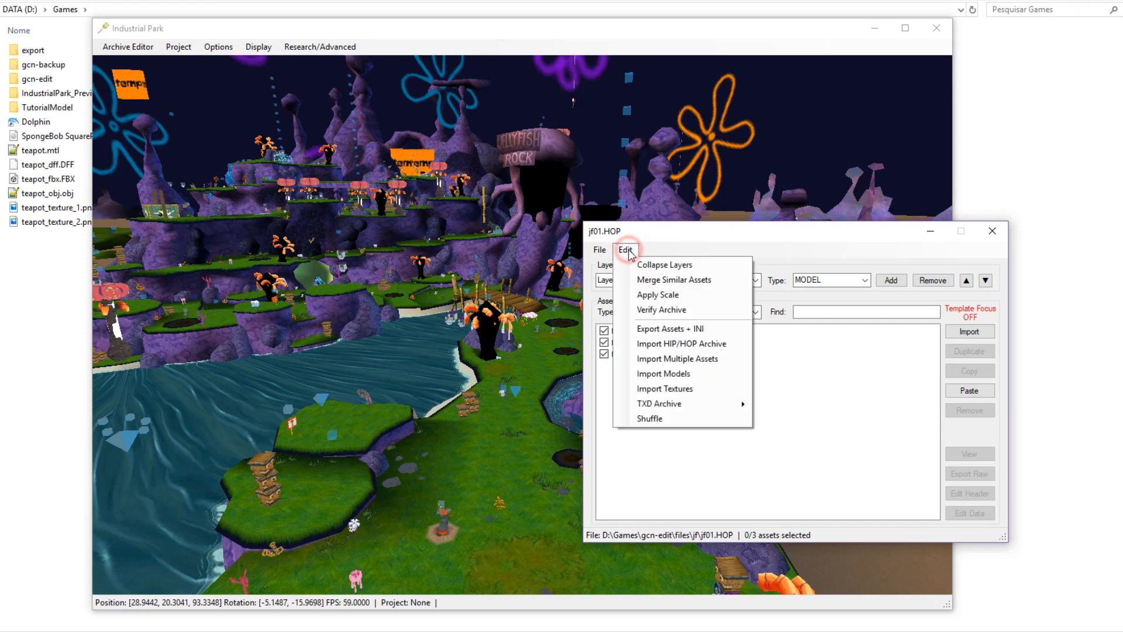
# Browse the importable file types and teapot_fbx.FBX, then cancel the file dialog without importing.
pyautogui.click(680, 374)
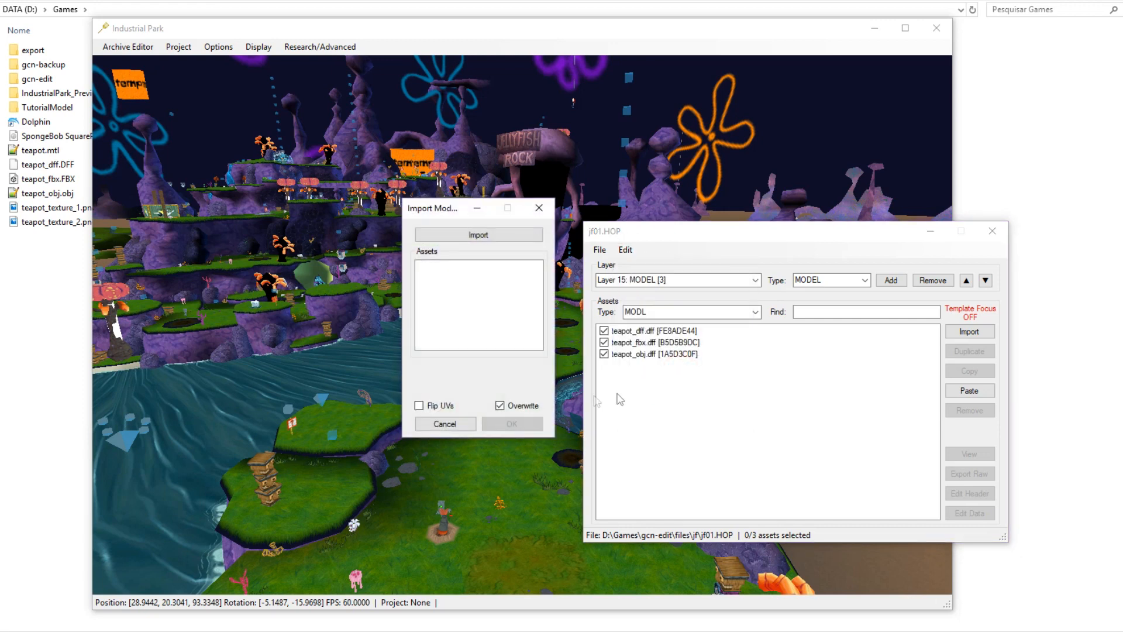
pyautogui.click(478, 235)
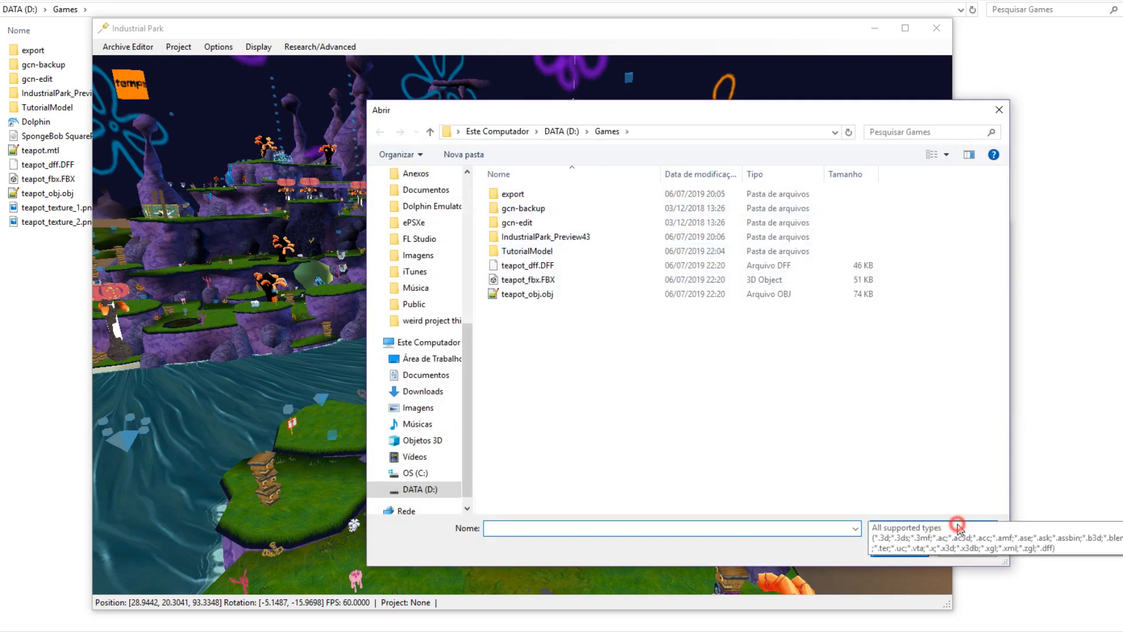
pyautogui.click(958, 528)
pyautogui.scroll(-6, 943, 444)
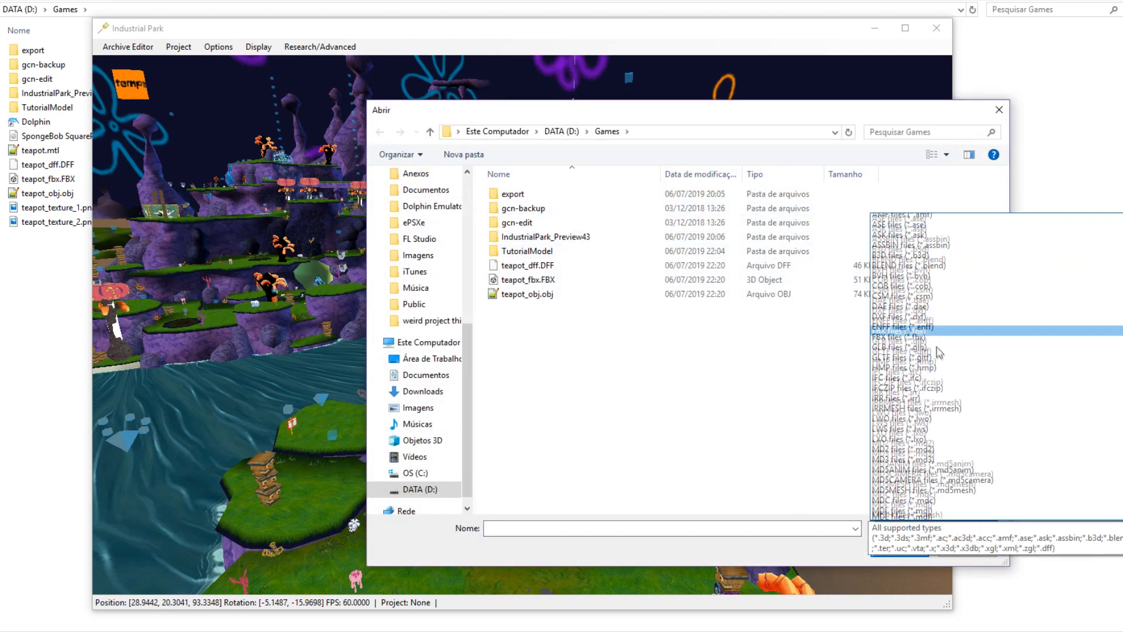
pyautogui.scroll(-7, 940, 437)
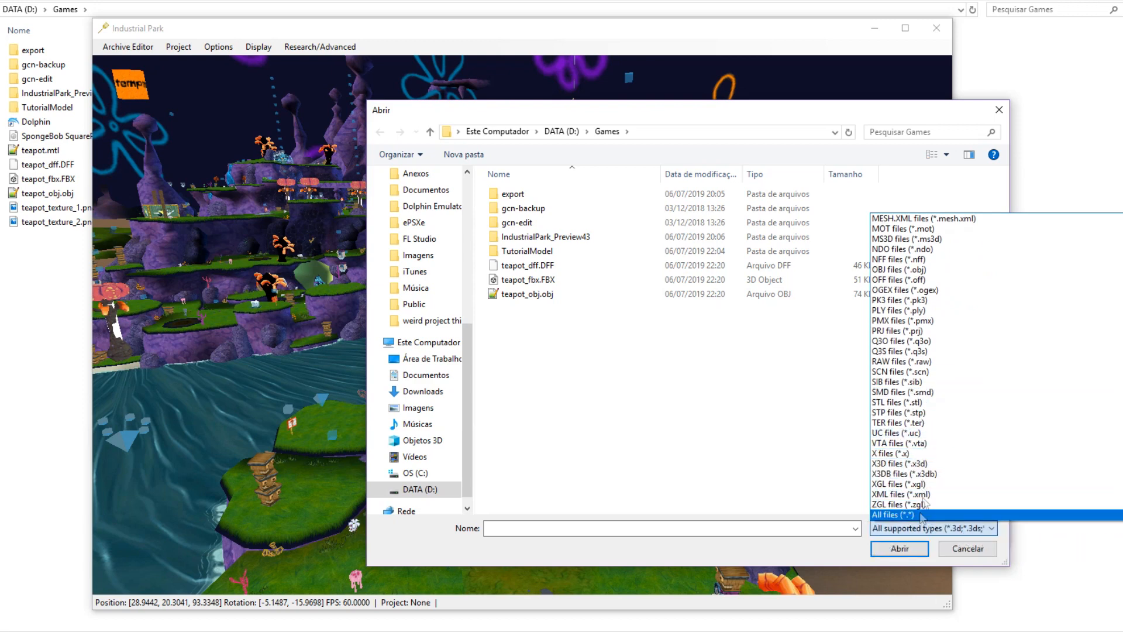
pyautogui.scroll(5, 922, 427)
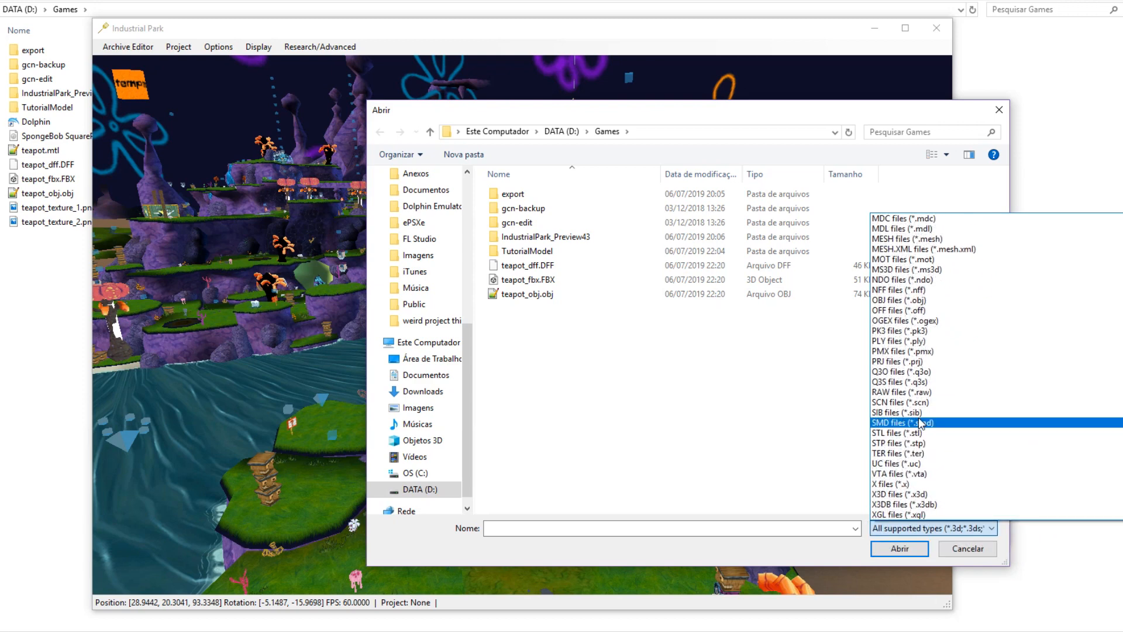
pyautogui.scroll(6, 926, 442)
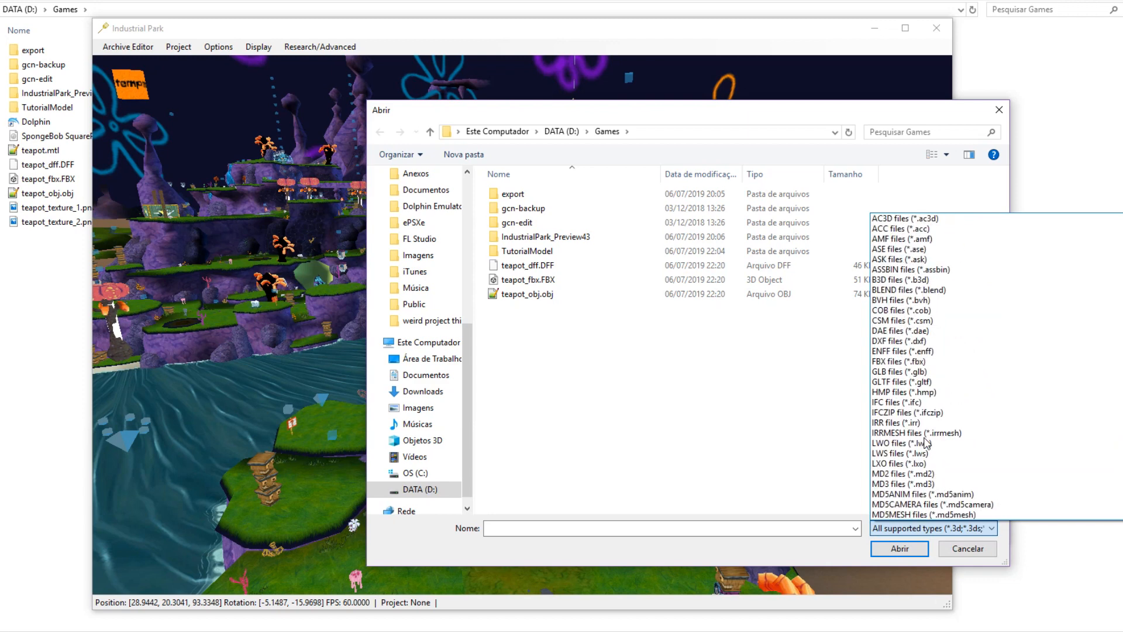
pyautogui.scroll(2, 943, 378)
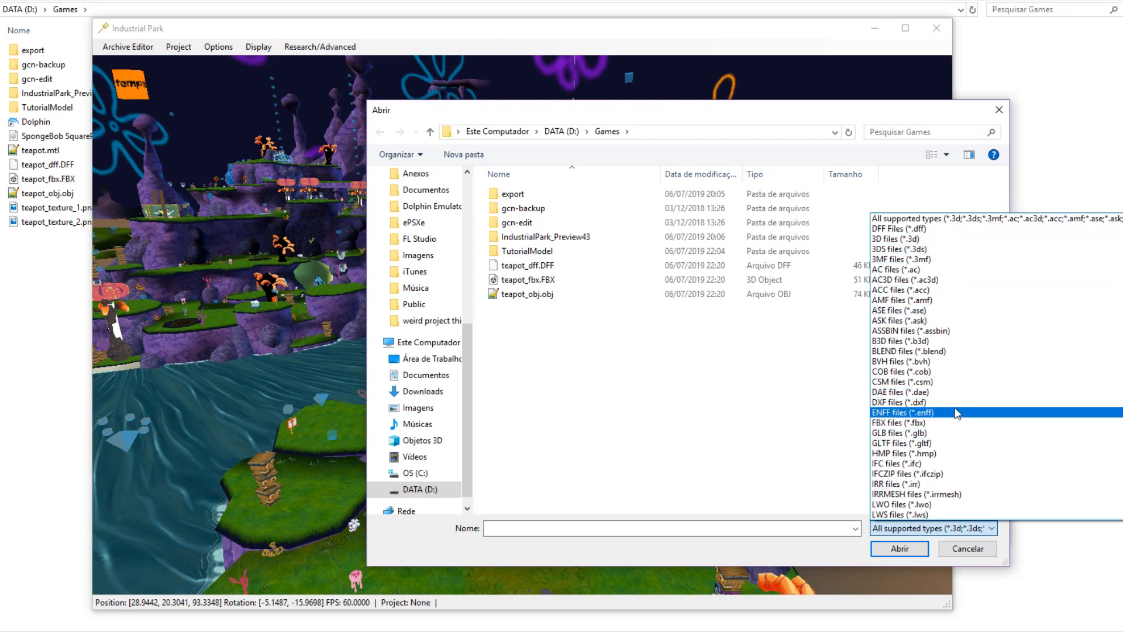
pyautogui.scroll(-2, 962, 410)
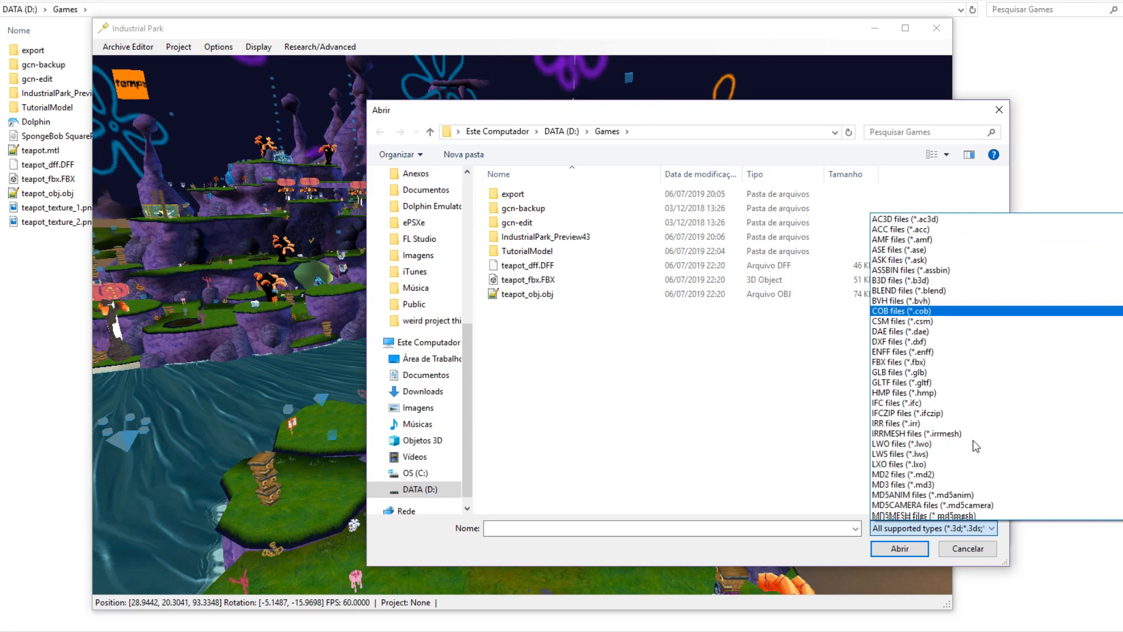
pyautogui.scroll(-2, 965, 456)
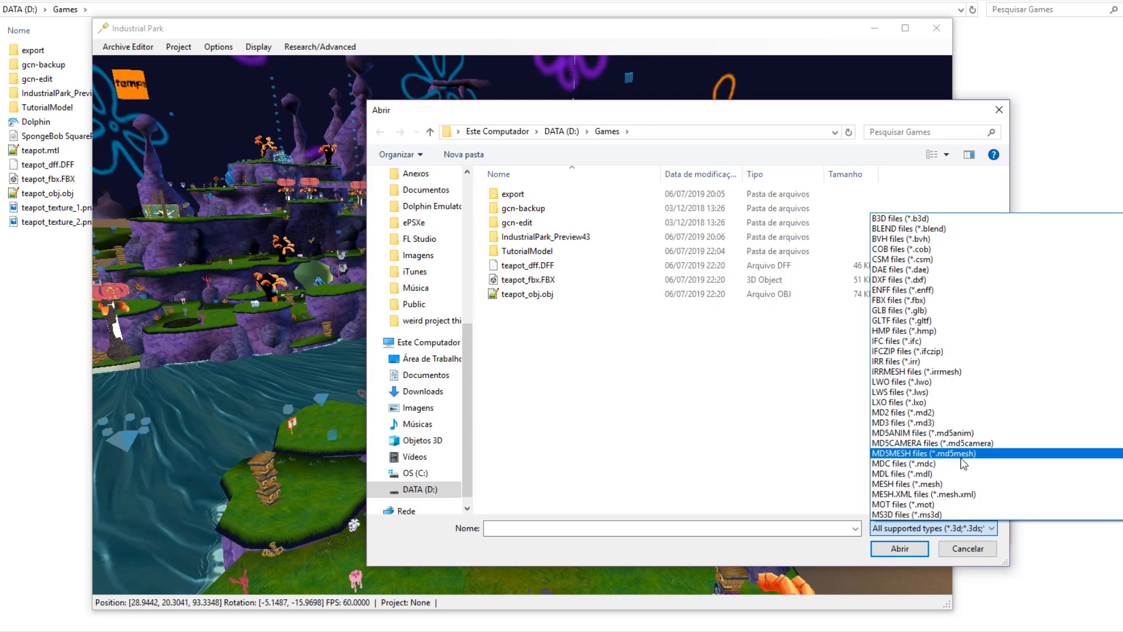
pyautogui.click(743, 391)
pyautogui.click(553, 280)
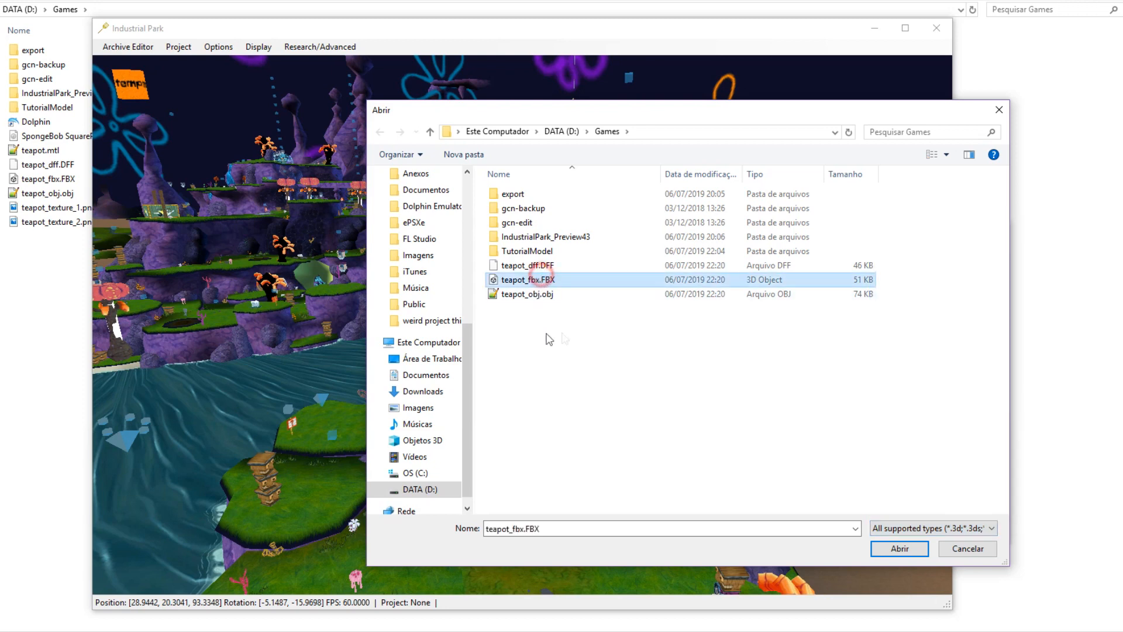
pyautogui.click(976, 551)
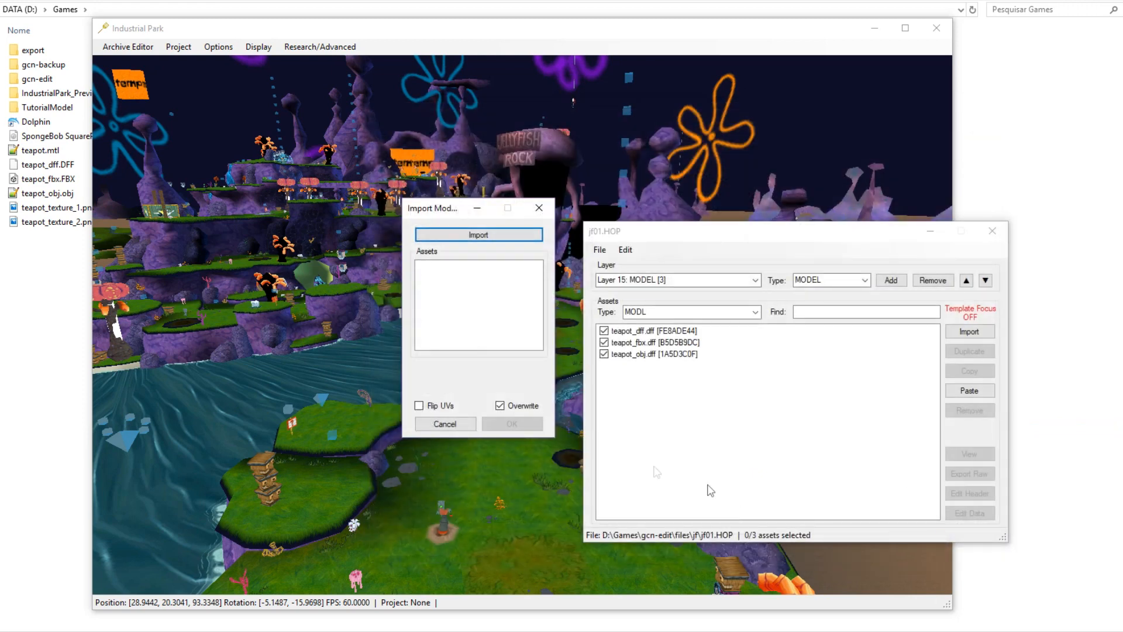
# Cancel the model import, then save and close the jf01.HOP archive.
pyautogui.click(452, 430)
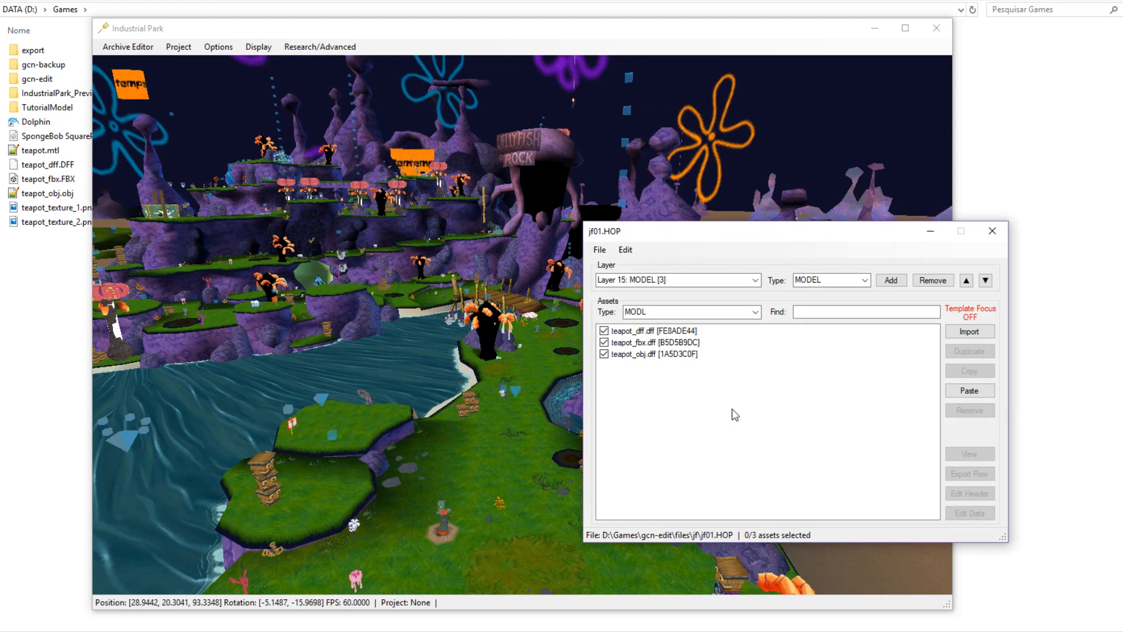
pyautogui.moveTo(718, 233); pyautogui.dragTo(282, 159)
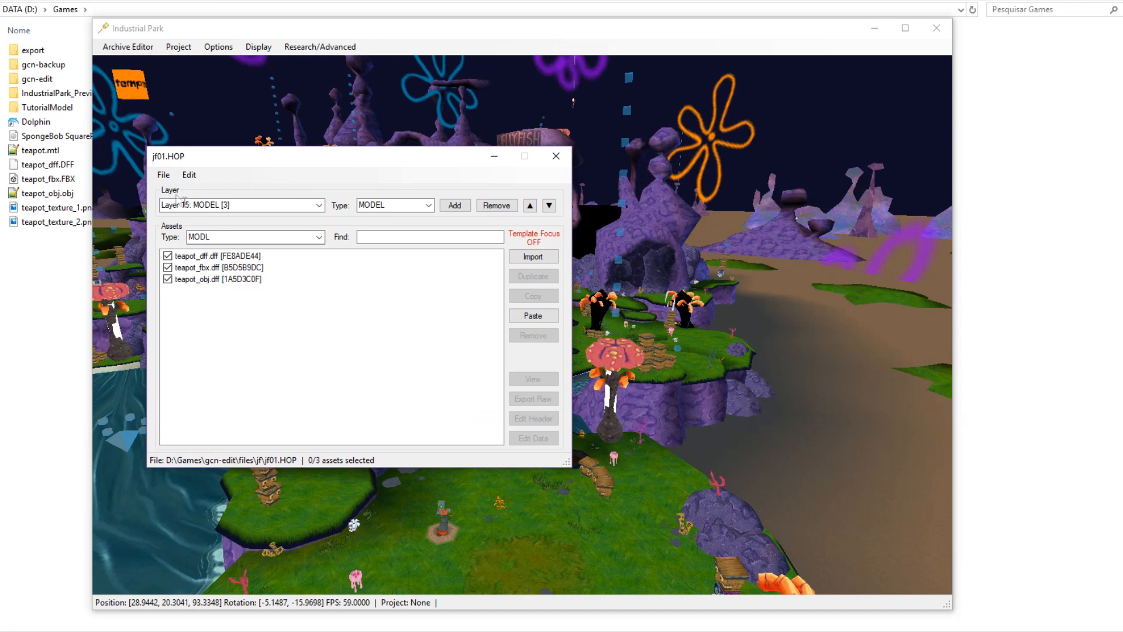
pyautogui.click(163, 175)
pyautogui.click(181, 217)
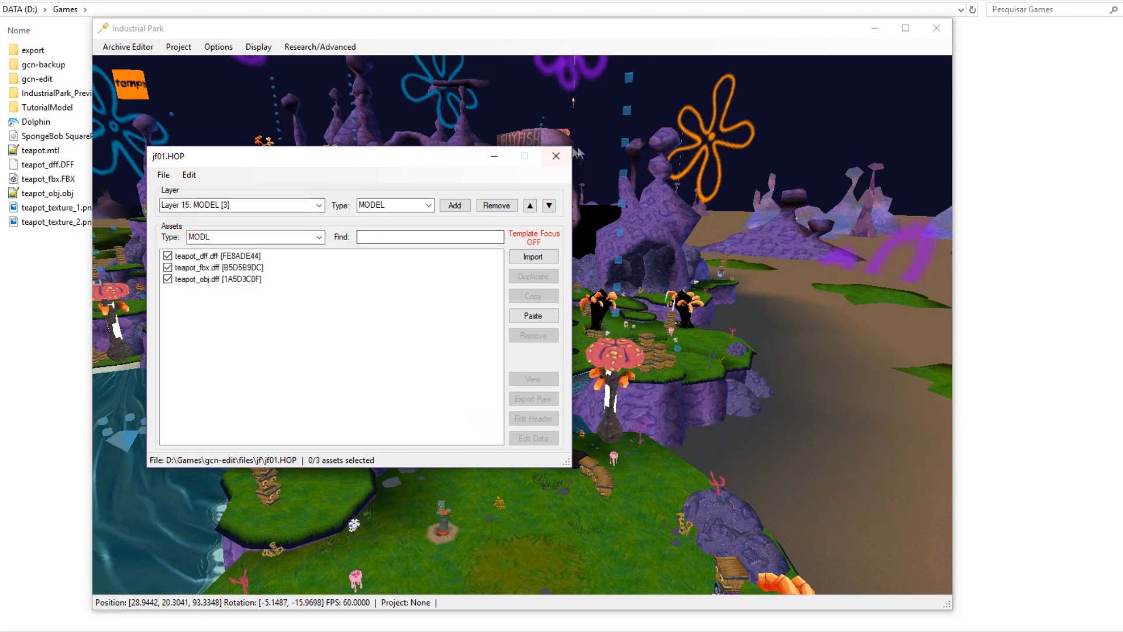
pyautogui.click(556, 155)
# Open the jf01.HIP archive editor showing Layer 11 DEFAULT's 1798 assets.
pyautogui.click(127, 47)
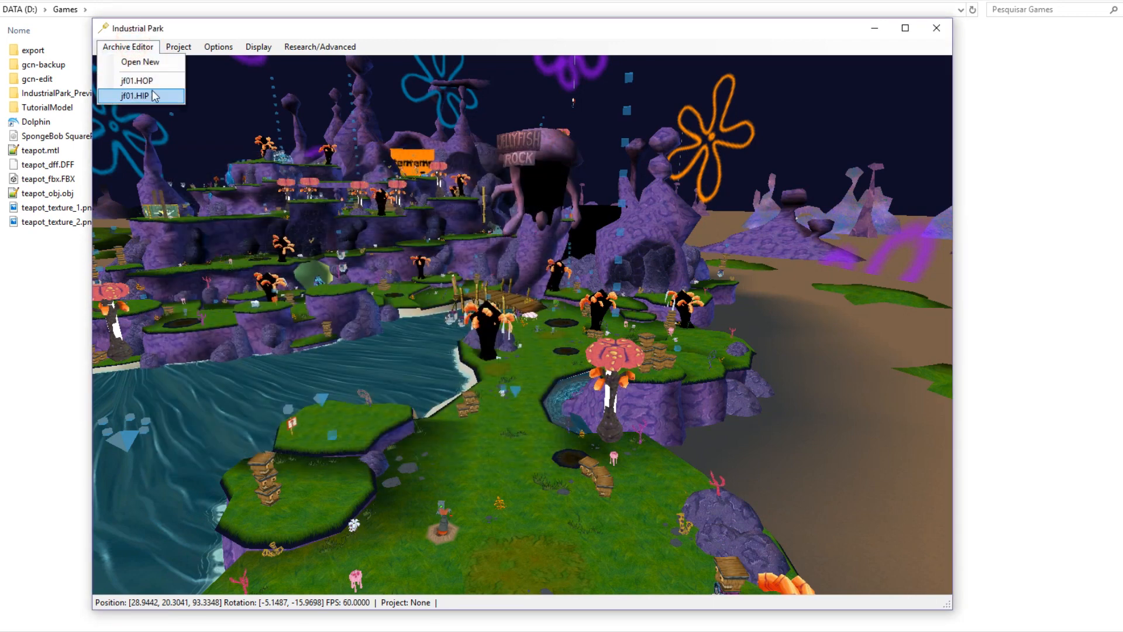
pyautogui.click(155, 96)
pyautogui.moveTo(130, 30); pyautogui.dragTo(417, 111)
pyautogui.click(409, 155)
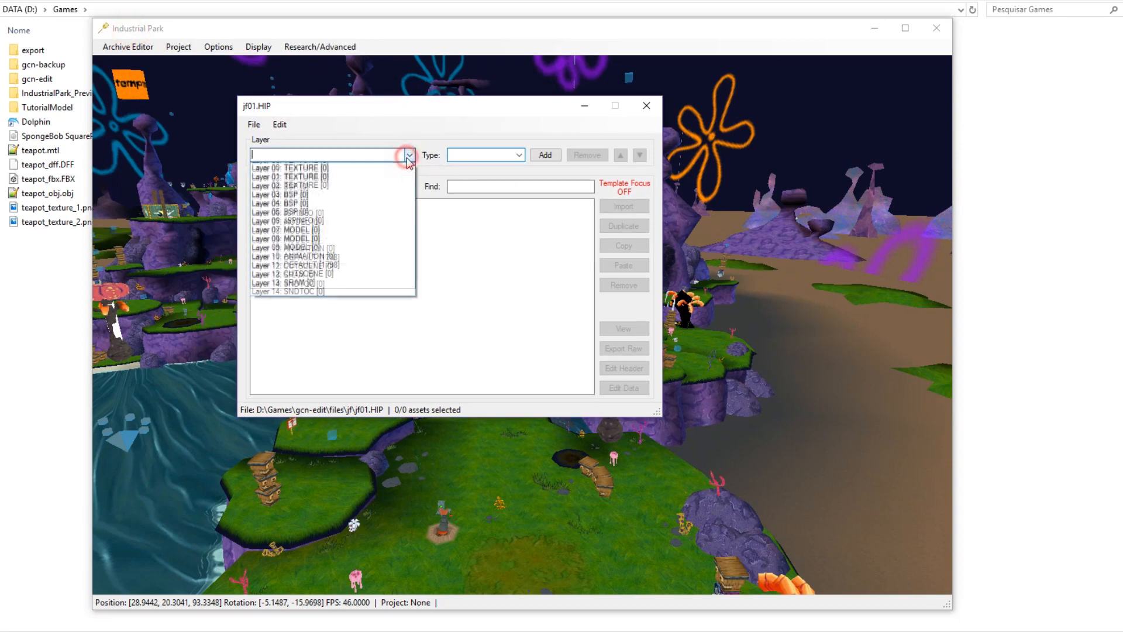
pyautogui.click(335, 257)
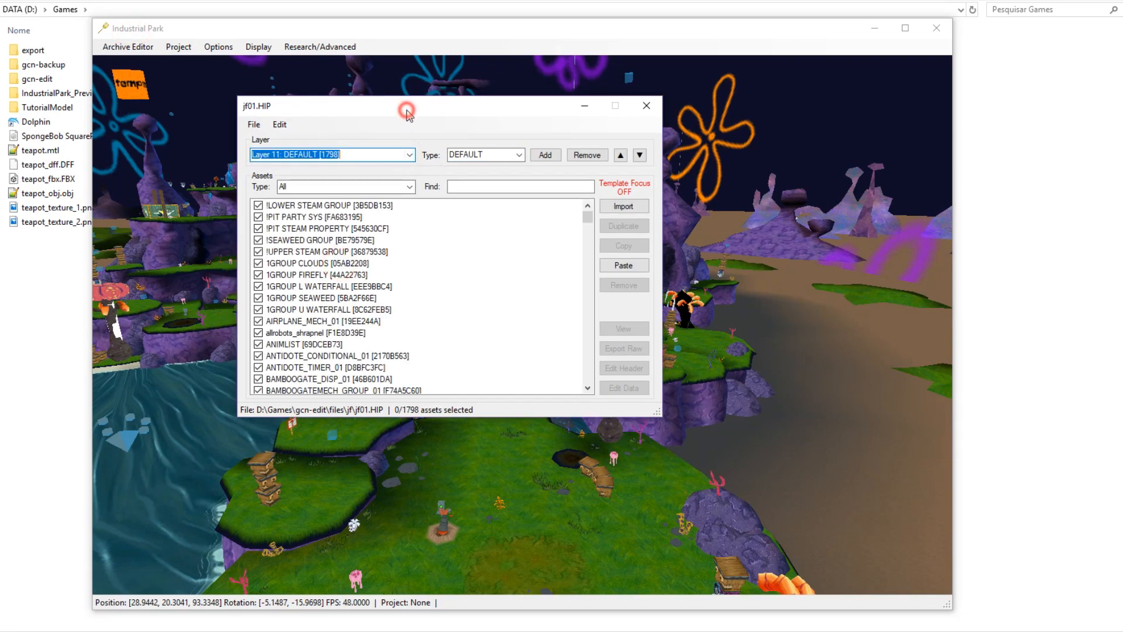
pyautogui.moveTo(406, 110); pyautogui.dragTo(913, 204)
pyautogui.moveTo(560, 309); pyautogui.dragTo(513, 350, button='middle')
pyautogui.press('w')
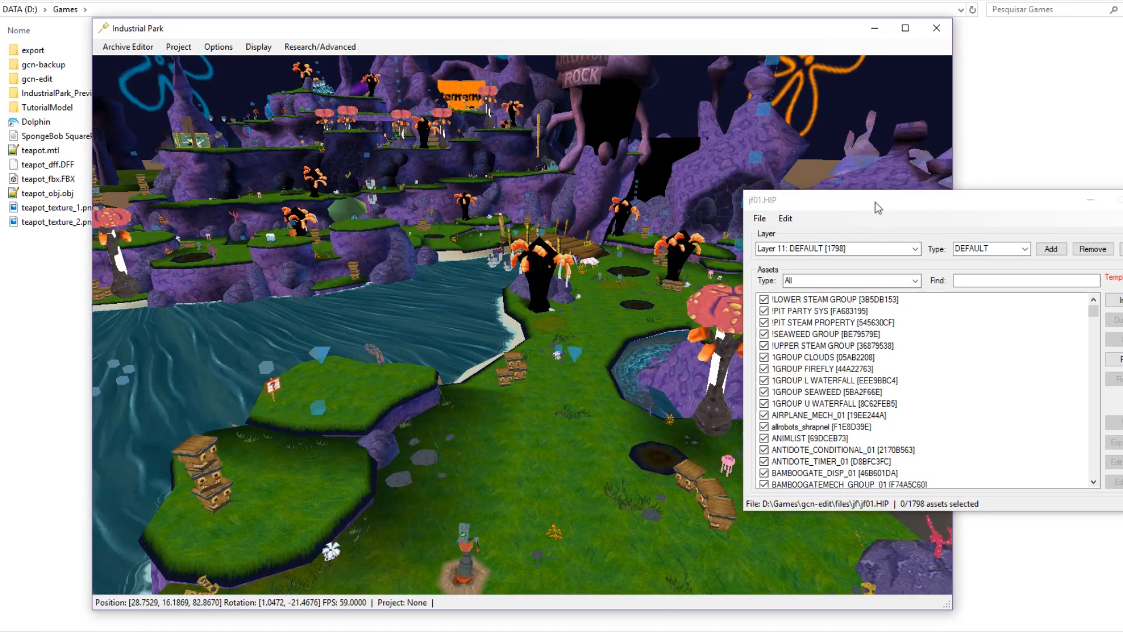
pyautogui.moveTo(879, 208); pyautogui.dragTo(842, 223)
# Choose the SIMP_Generic template for placement and turn on template focus in jf01.HIP.
pyautogui.rightClick(318, 298)
pyautogui.click(401, 321)
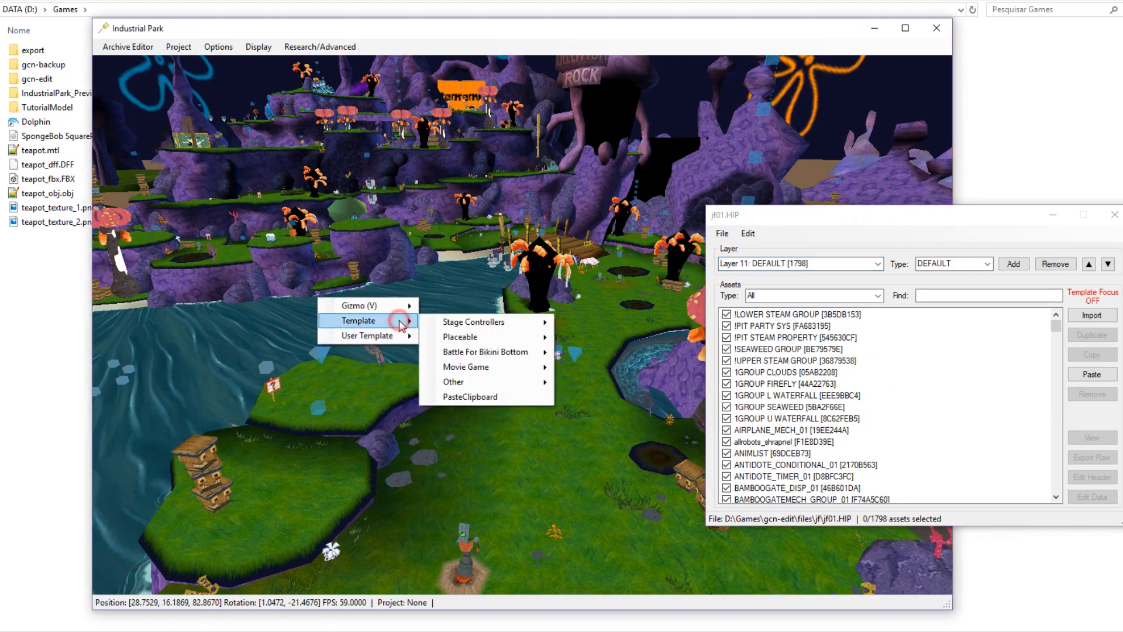
pyautogui.moveTo(477, 338)
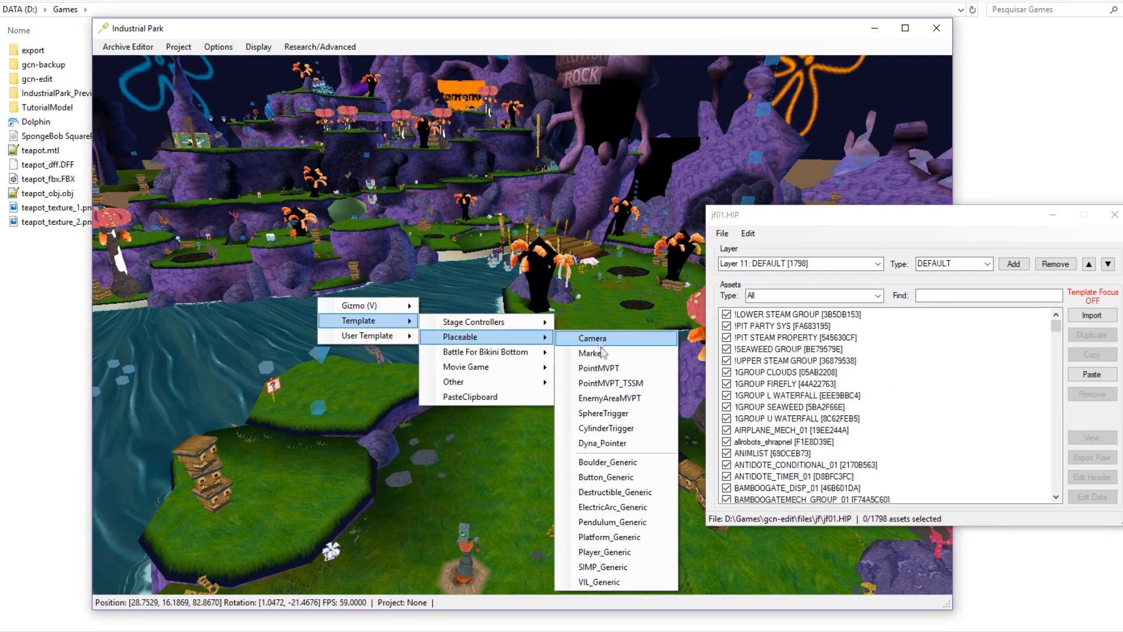
pyautogui.click(603, 567)
pyautogui.moveTo(552, 486); pyautogui.dragTo(574, 503, button='middle')
pyautogui.click(1019, 237)
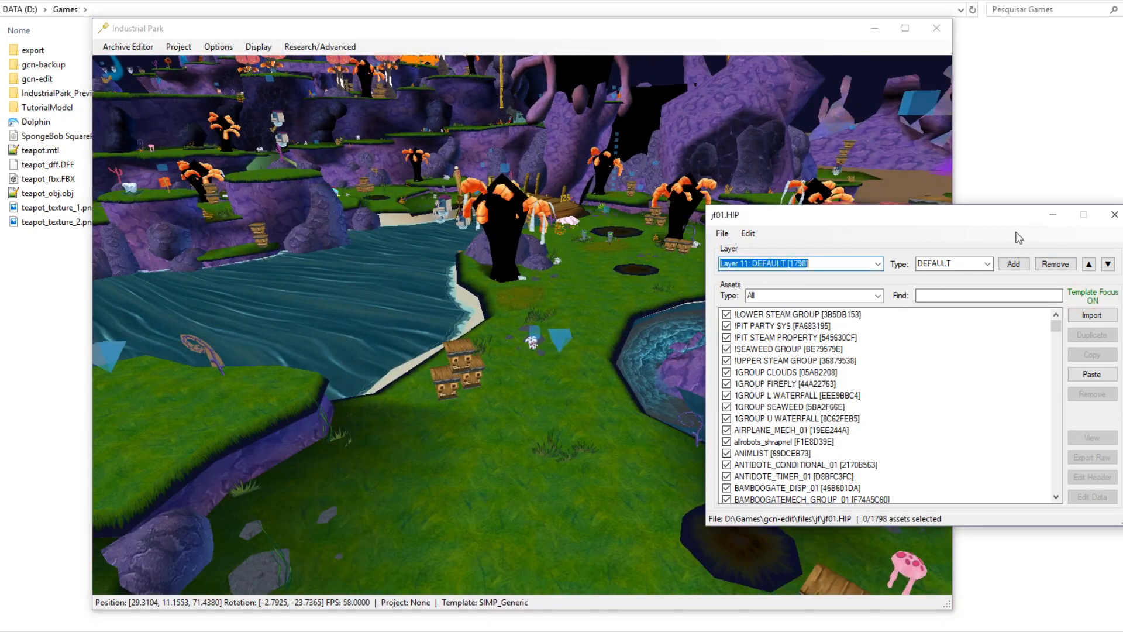
pyautogui.moveTo(1002, 216); pyautogui.dragTo(978, 183)
# Place a SIMP_GENERIC_01 object on the grass near the crates and open its Asset Data Editor.
pyautogui.moveTo(545, 398); pyautogui.dragTo(510, 462, button='middle')
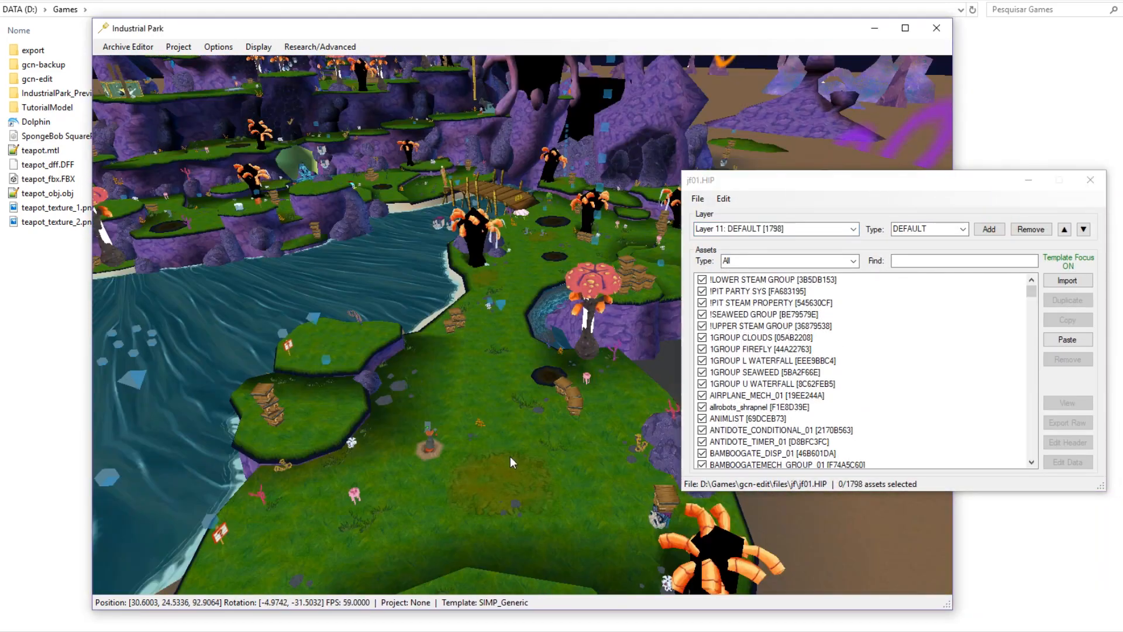
pyautogui.scroll(5, 512, 400)
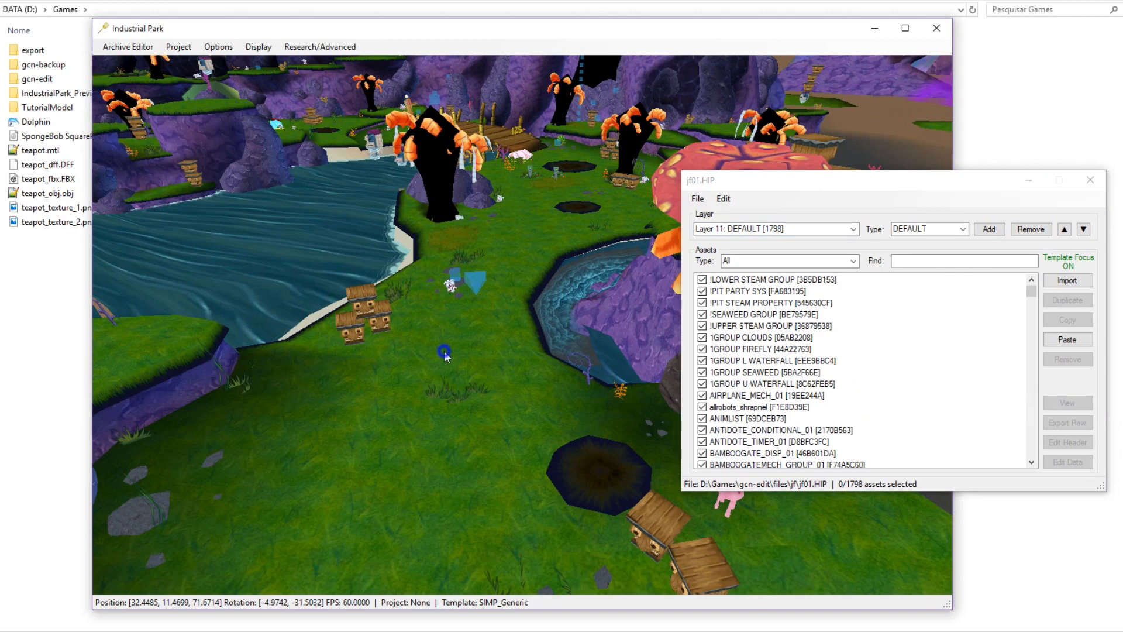
pyautogui.keyDown('shift'); pyautogui.rightClick(444, 352); pyautogui.keyUp('shift')
pyautogui.moveTo(488, 400); pyautogui.dragTo(318, 387, button='middle')
pyautogui.press('w')
pyautogui.press('d')
pyautogui.scroll(1, 320, 388)
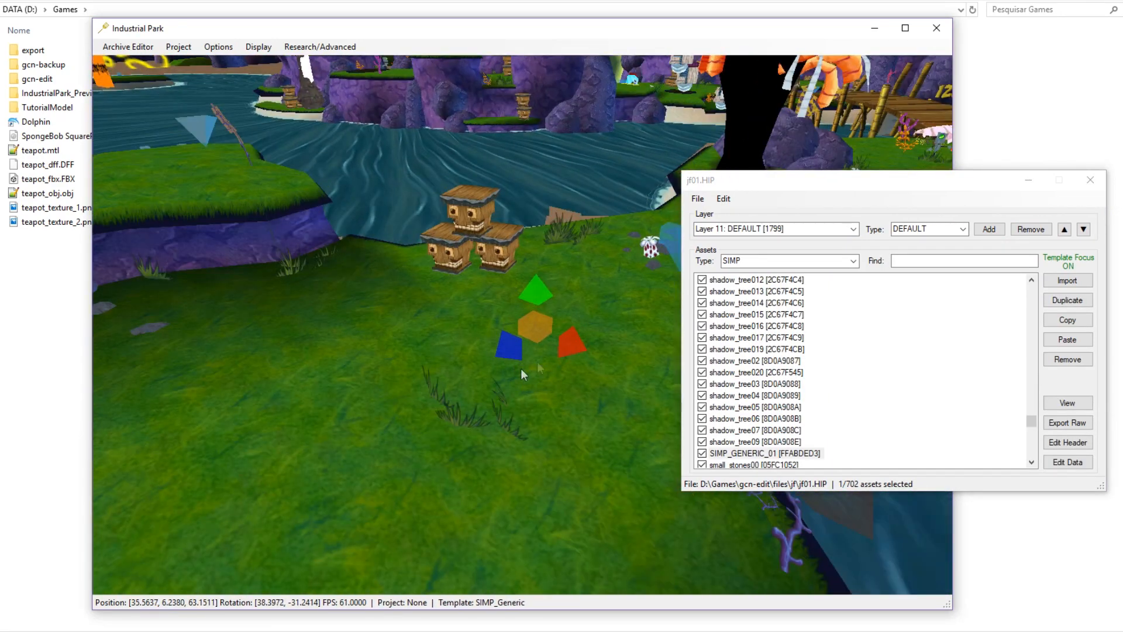
pyautogui.click(1072, 464)
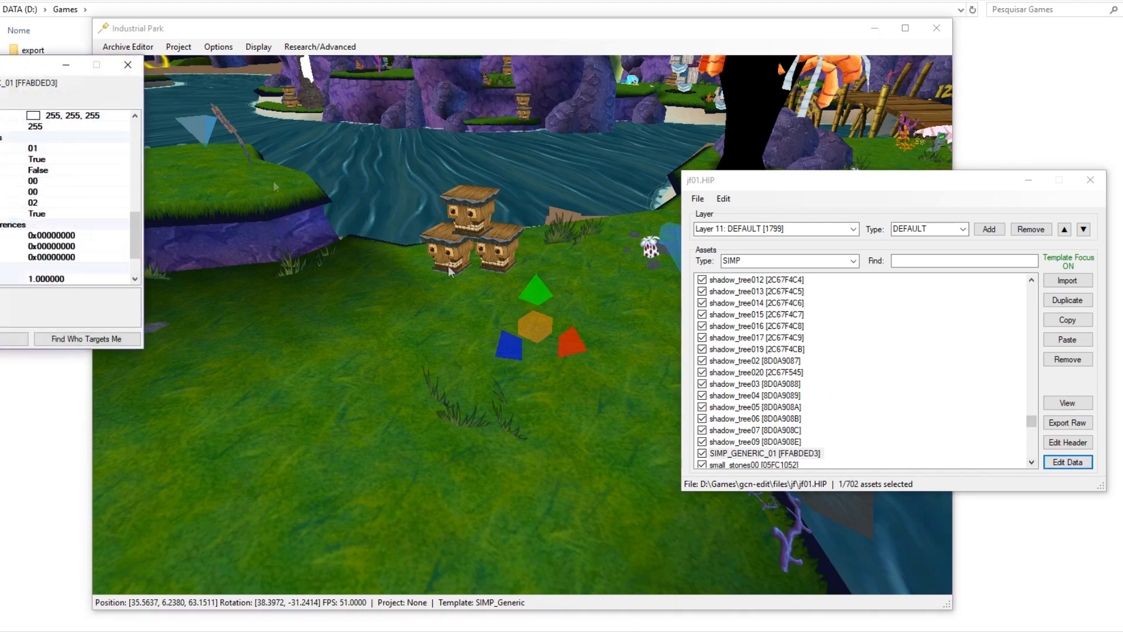
pyautogui.moveTo(0, 66); pyautogui.dragTo(764, 97)
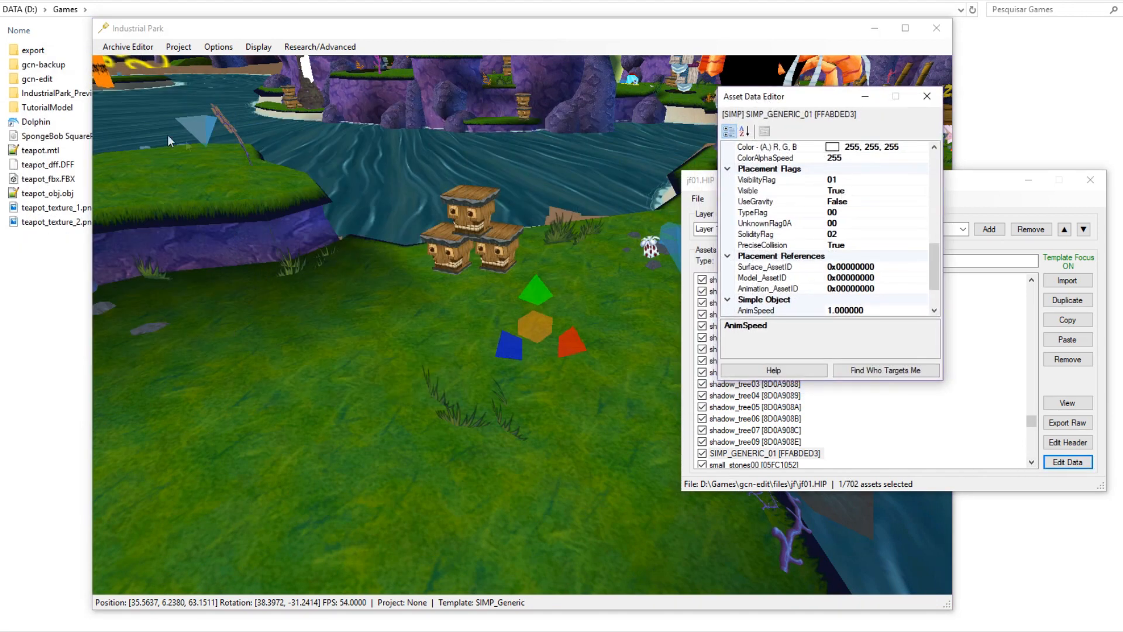
# Paste teapot_dff.dff's asset ID into SIMP_GENERIC_01's Model_AssetID and jump the view to the object.
pyautogui.click(134, 50)
pyautogui.click(135, 81)
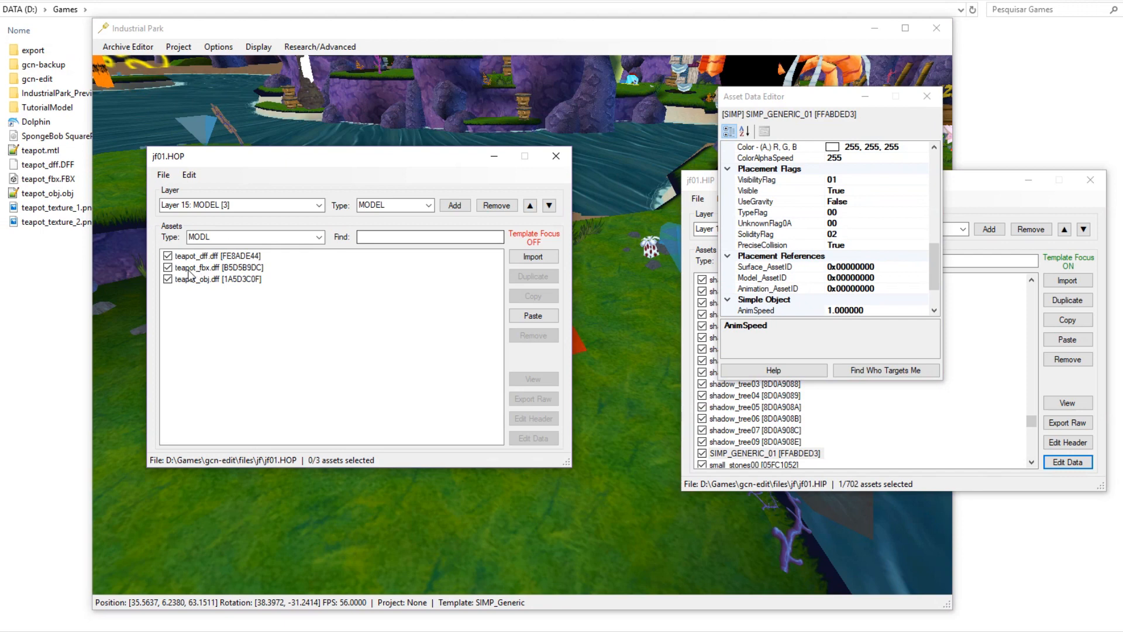
pyautogui.click(198, 256)
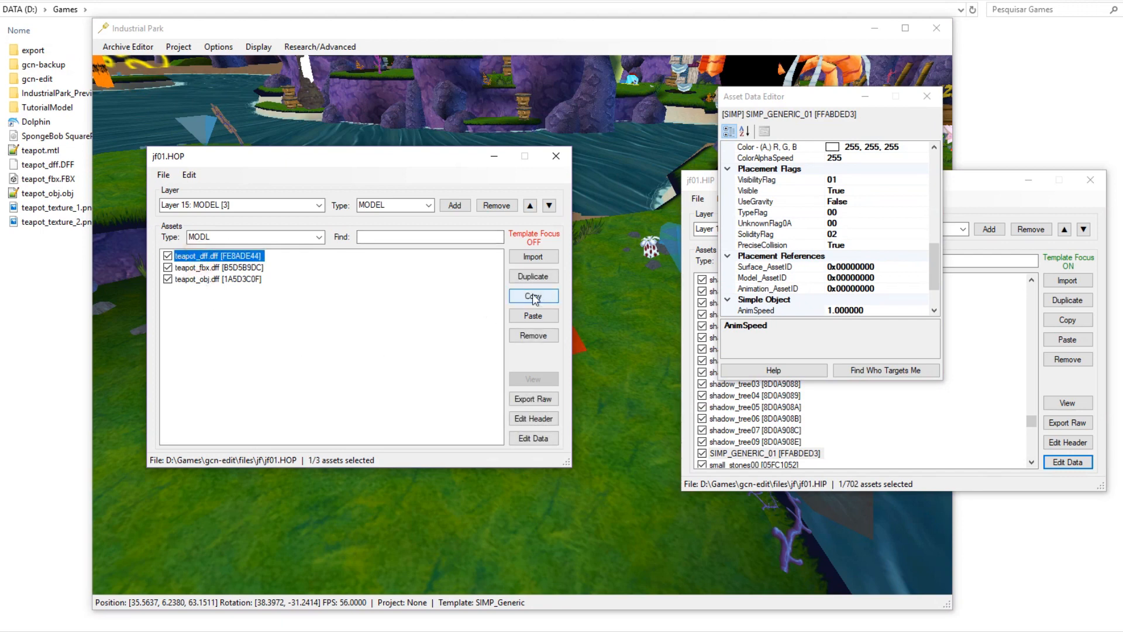
pyautogui.click(533, 297)
pyautogui.click(870, 278)
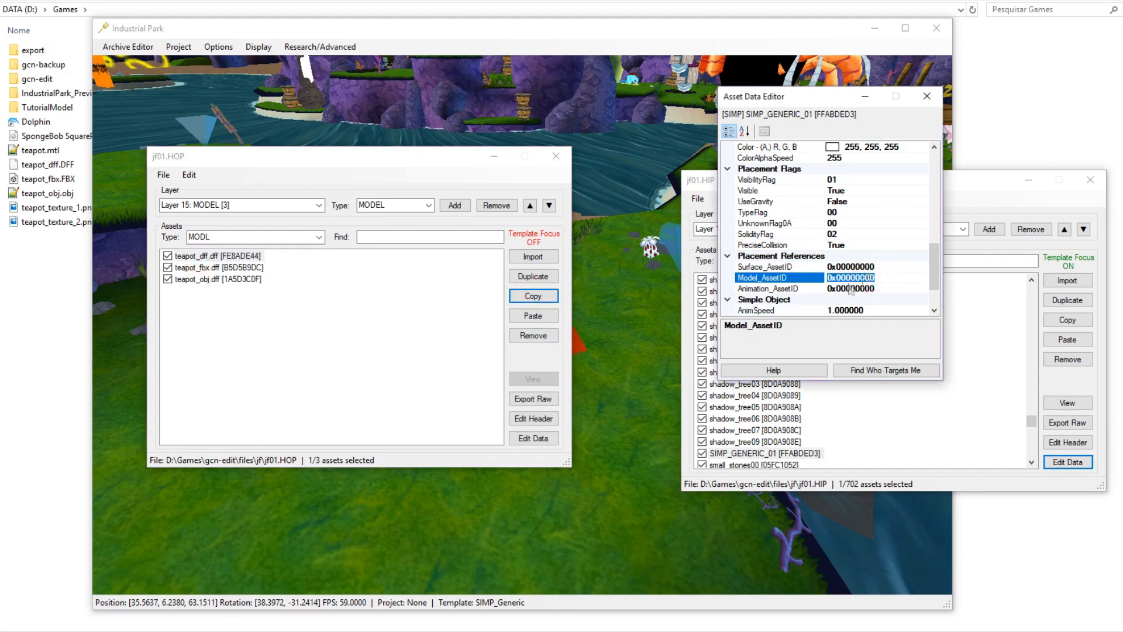
pyautogui.press('BackSpace')
pyautogui.hotkey('ctrl', 'v')
pyautogui.doubleClick(882, 279)
pyautogui.click(806, 268)
pyautogui.click(813, 278)
pyautogui.doubleClick(895, 278)
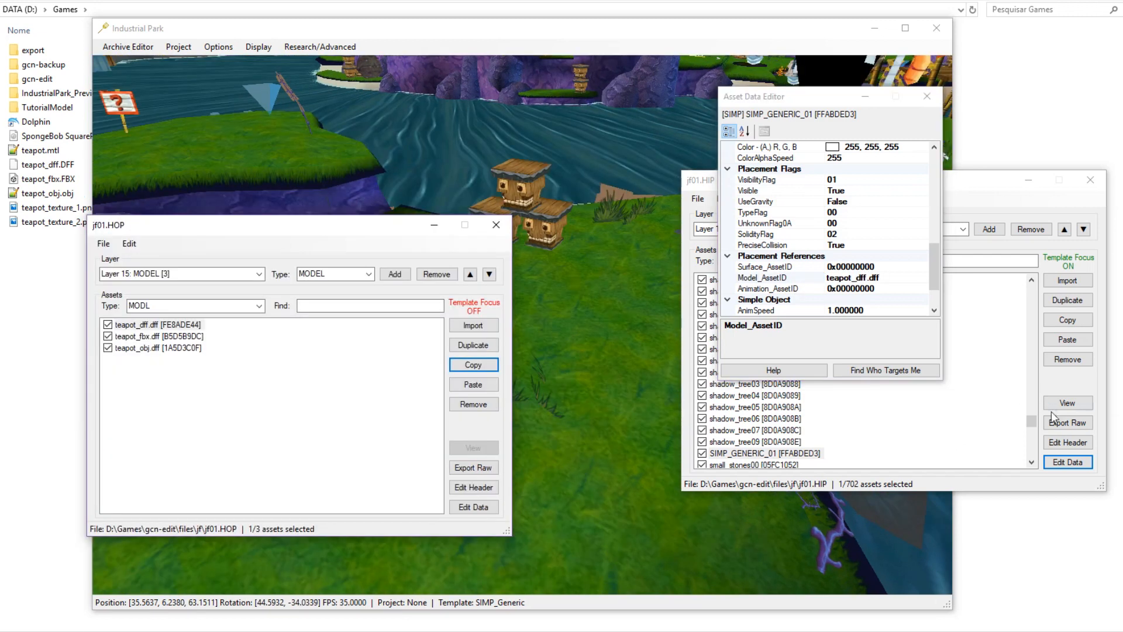
pyautogui.click(1068, 402)
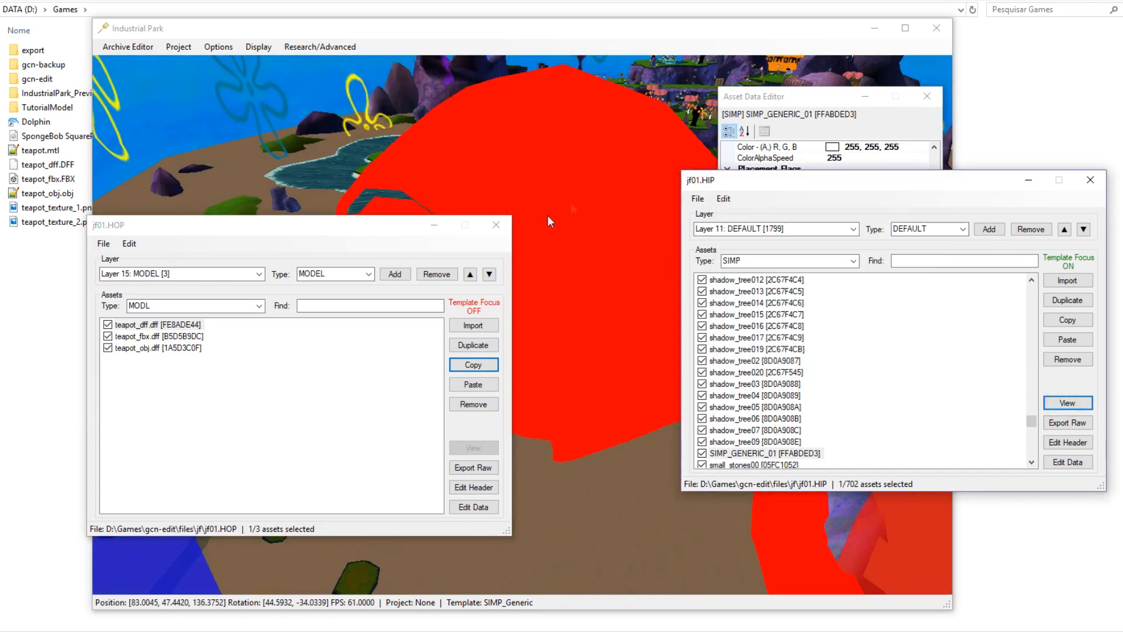
# Close the jf01.HIP, Asset Data Editor and jf01.HOP windows and pull the camera back.
pyautogui.click(1020, 180)
pyautogui.click(923, 98)
pyautogui.click(493, 223)
pyautogui.scroll(-5, 576, 257)
pyautogui.moveTo(569, 270); pyautogui.dragTo(529, 271, button='middle')
pyautogui.press('d')
pyautogui.press('w')
pyautogui.moveTo(650, 490); pyautogui.dragTo(446, 432, button='middle')
pyautogui.press('d')
pyautogui.press('d')
pyautogui.press('s')
pyautogui.press('d')
# Circle the camera around the red teapot and reopen SIMP_GENERIC_01's Asset Data Editor.
pyautogui.press('w')
pyautogui.moveTo(626, 419); pyautogui.dragTo(421, 386, button='middle')
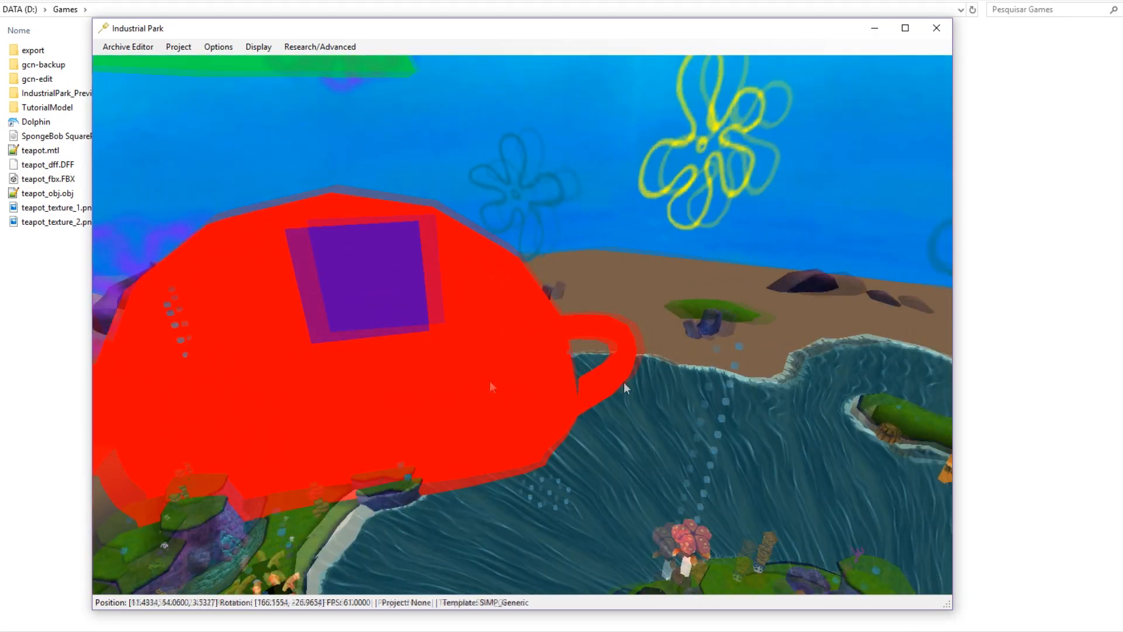
pyautogui.moveTo(627, 388); pyautogui.dragTo(421, 378, button='middle')
pyautogui.moveTo(647, 383); pyautogui.dragTo(546, 386, button='middle')
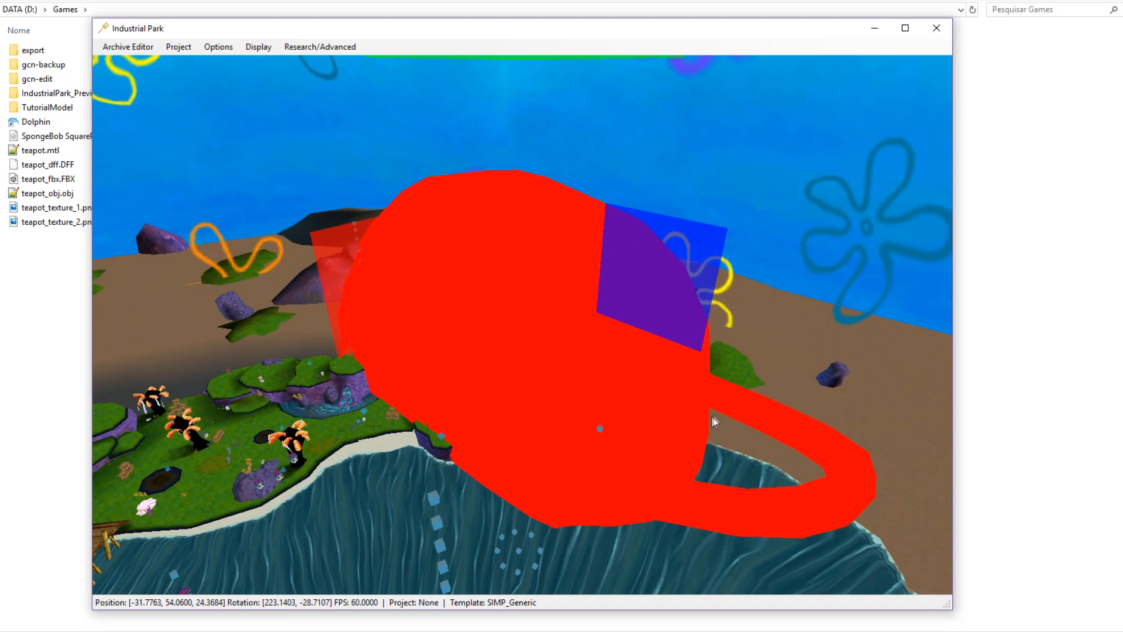
pyautogui.press('d')
pyautogui.moveTo(712, 417); pyautogui.dragTo(588, 402, button='middle')
pyautogui.press('w')
pyautogui.press('s')
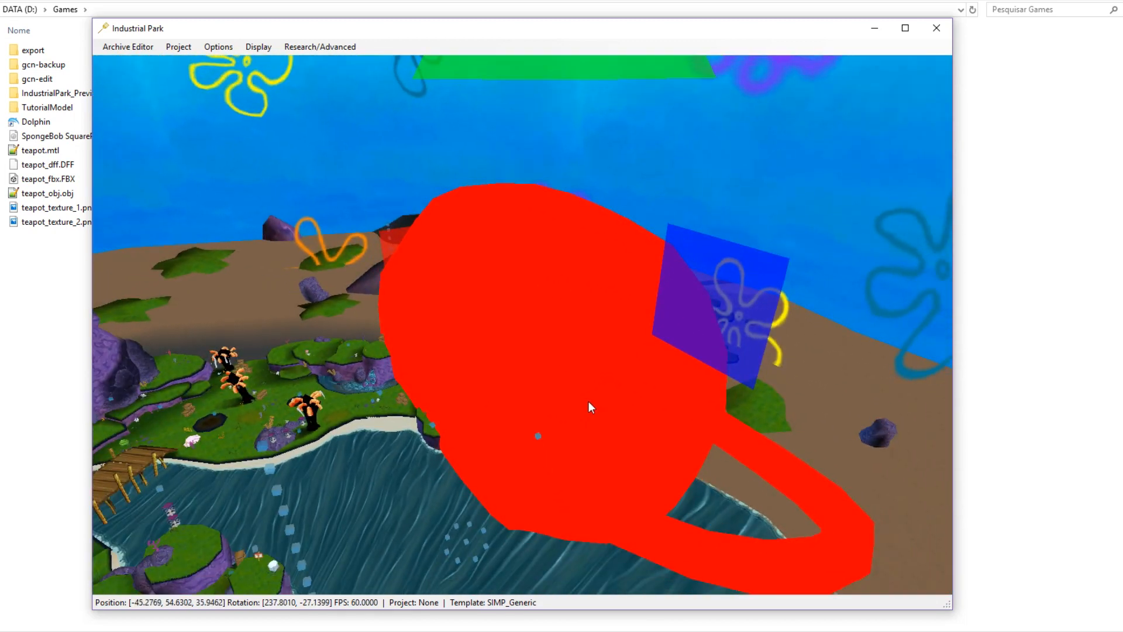
pyautogui.press('w')
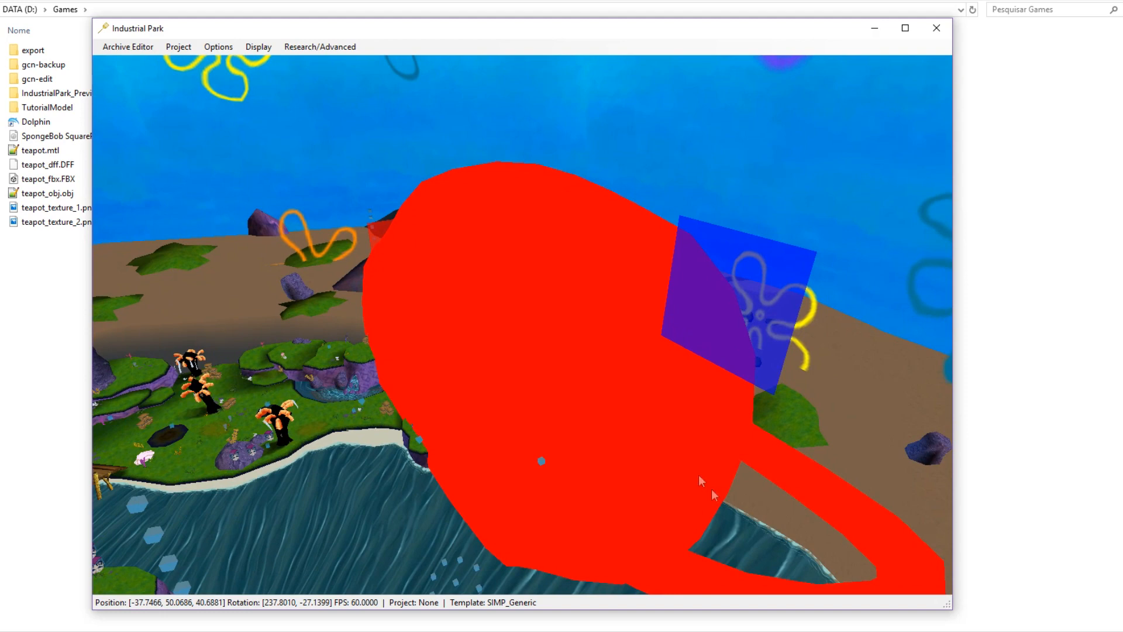
pyautogui.moveTo(712, 489); pyautogui.dragTo(621, 467, button='middle')
pyautogui.press('g')
pyautogui.moveTo(39, 104); pyautogui.dragTo(310, 80)
# Set the teapot's Pitch to -90 in the Asset Data Editor so it stands upright.
pyautogui.click(145, 82)
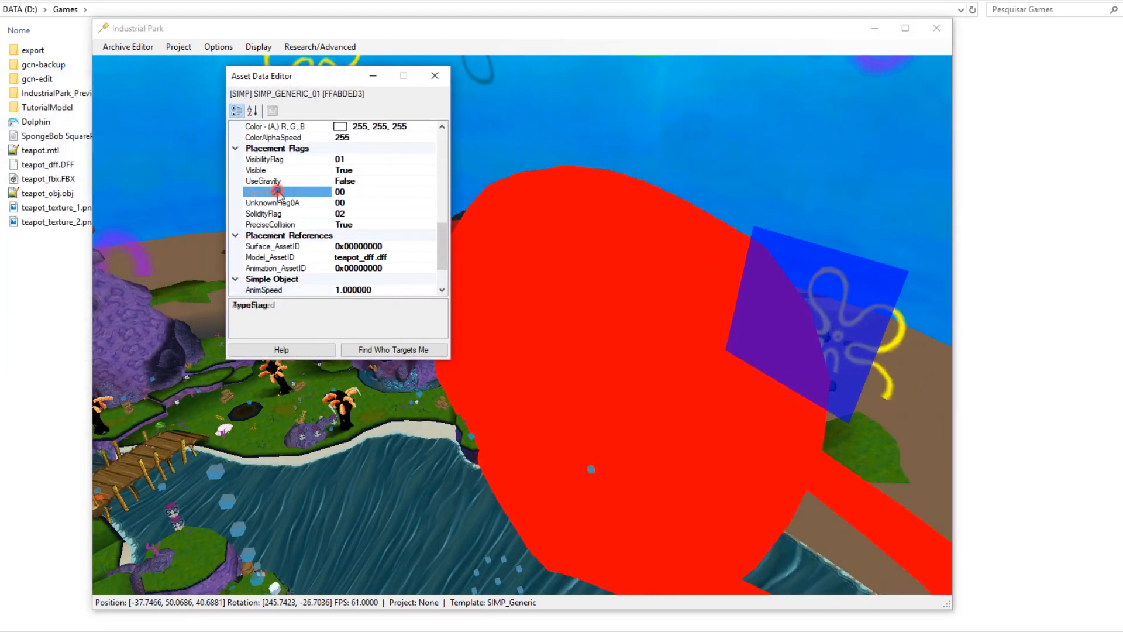
pyautogui.click(275, 189)
pyautogui.moveTo(611, 290); pyautogui.dragTo(578, 298, button='middle')
pyautogui.press('v')
pyautogui.scroll(-6, 675, 322)
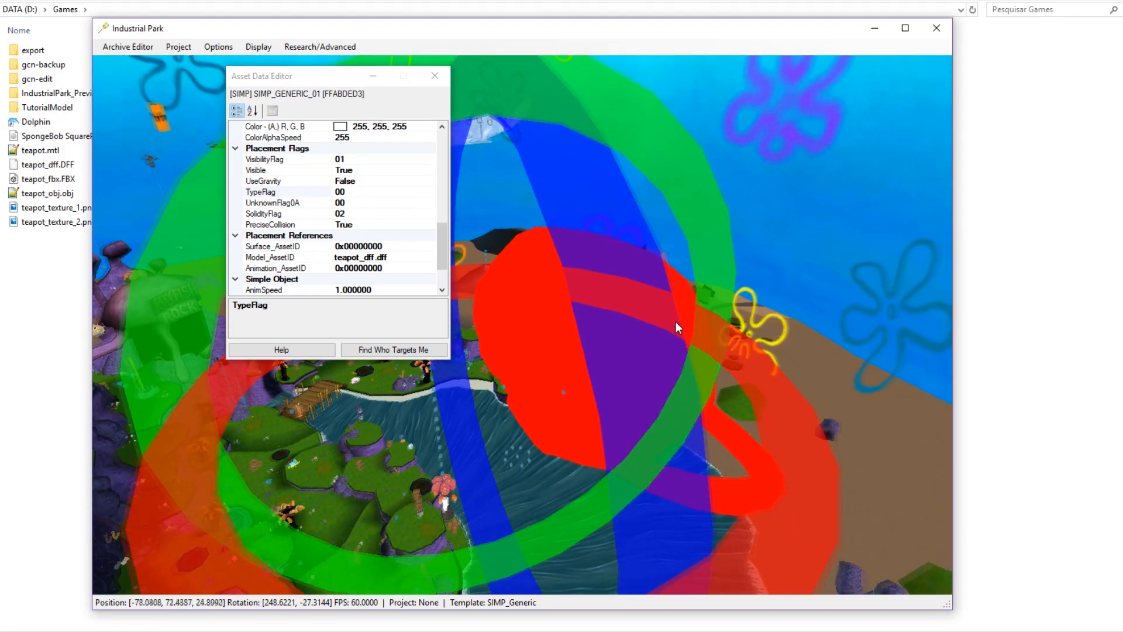
pyautogui.scroll(2, 671, 316)
pyautogui.moveTo(669, 313); pyautogui.dragTo(588, 204, button='middle')
pyautogui.scroll(5, 527, 213)
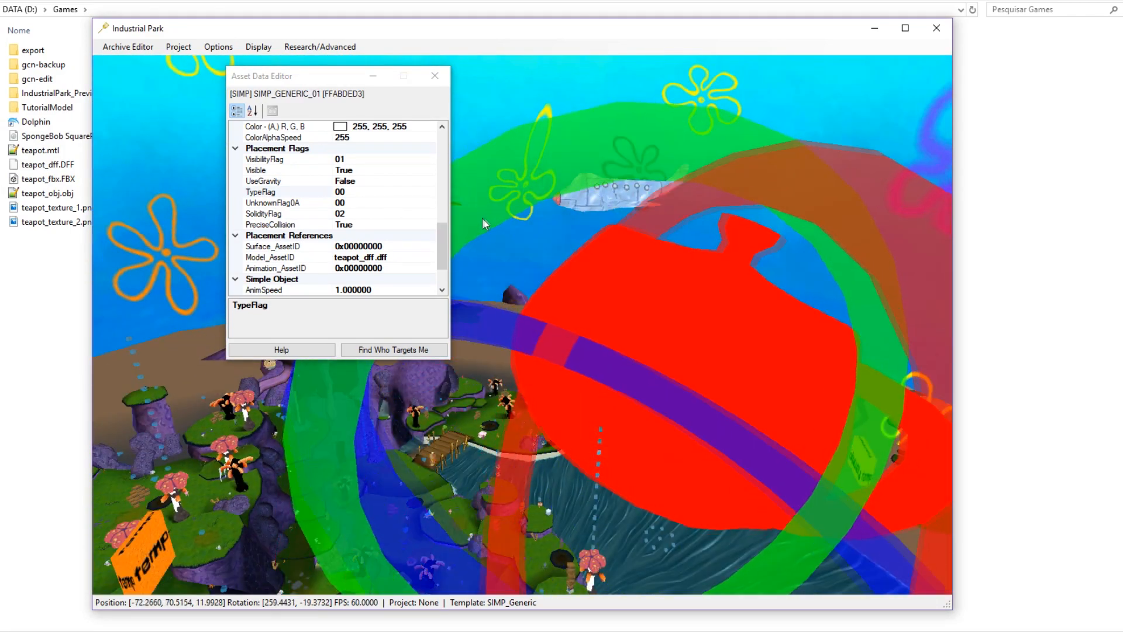
pyautogui.scroll(6, 398, 243)
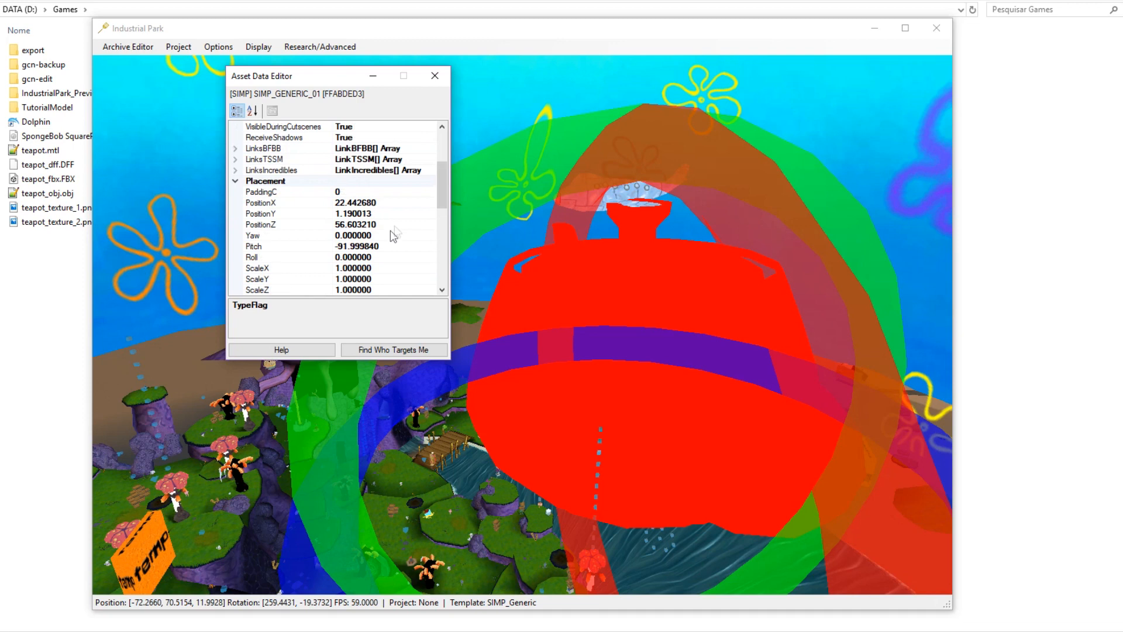
pyautogui.click(377, 250)
pyautogui.moveTo(378, 248); pyautogui.dragTo(342, 249)
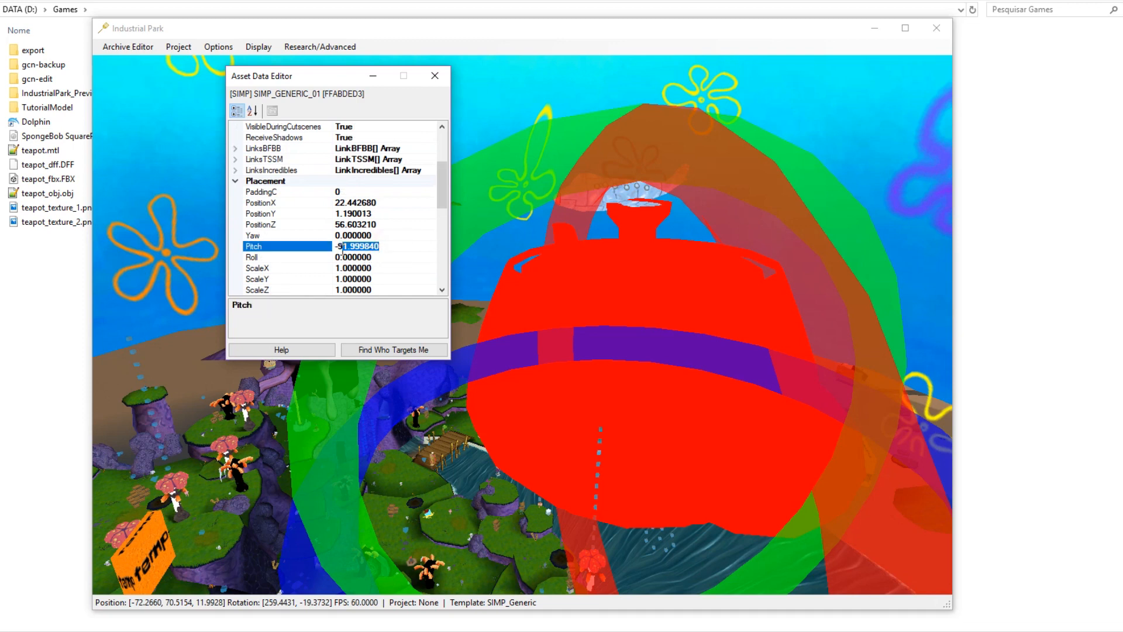
pyautogui.press('Return')
# Drag the teapot with the move gizmo toward the grassy island.
pyautogui.moveTo(661, 339); pyautogui.dragTo(697, 344, button='middle')
pyautogui.press('v')
pyautogui.scroll(-3, 697, 344)
pyautogui.scroll(-5, 640, 354)
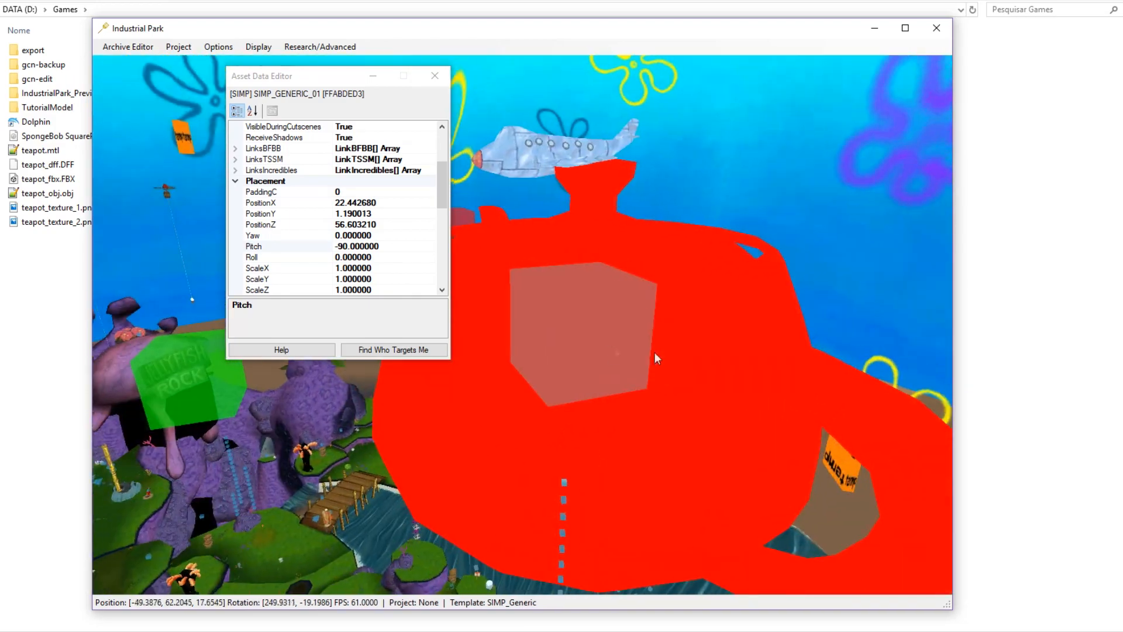
pyautogui.moveTo(589, 477); pyautogui.dragTo(610, 536, button='middle')
pyautogui.scroll(8, 548, 457)
pyautogui.moveTo(548, 458); pyautogui.dragTo(657, 481, button='middle')
pyautogui.moveTo(658, 481); pyautogui.dragTo(599, 454, button='right')
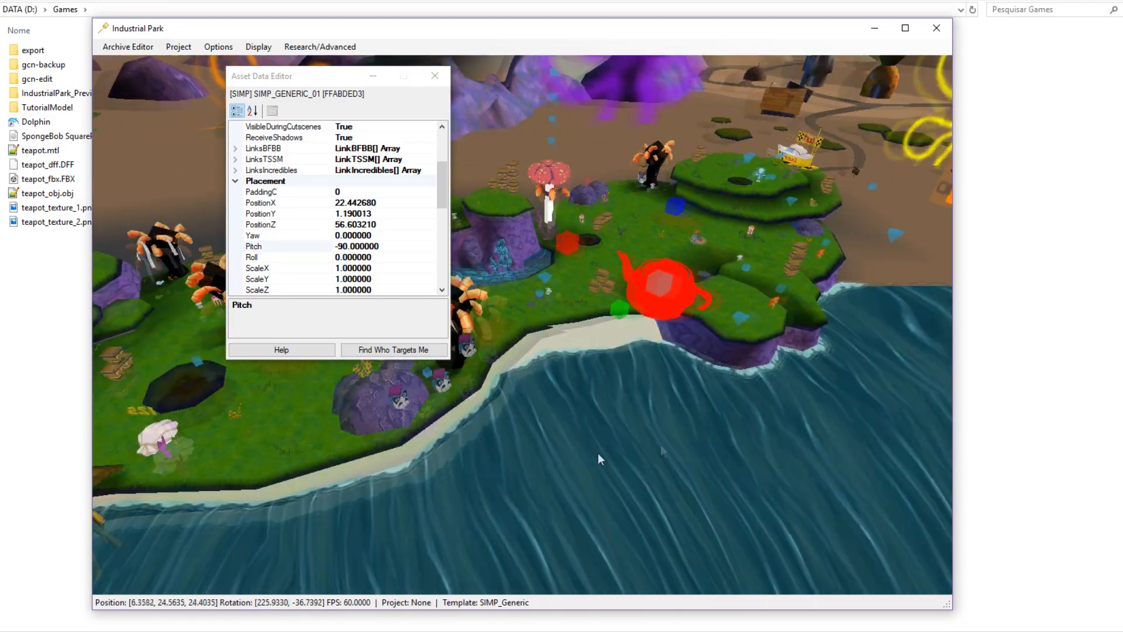
pyautogui.scroll(4, 598, 454)
pyautogui.moveTo(599, 454); pyautogui.dragTo(608, 438, button='middle')
pyautogui.moveTo(603, 355); pyautogui.dragTo(625, 308, button='middle')
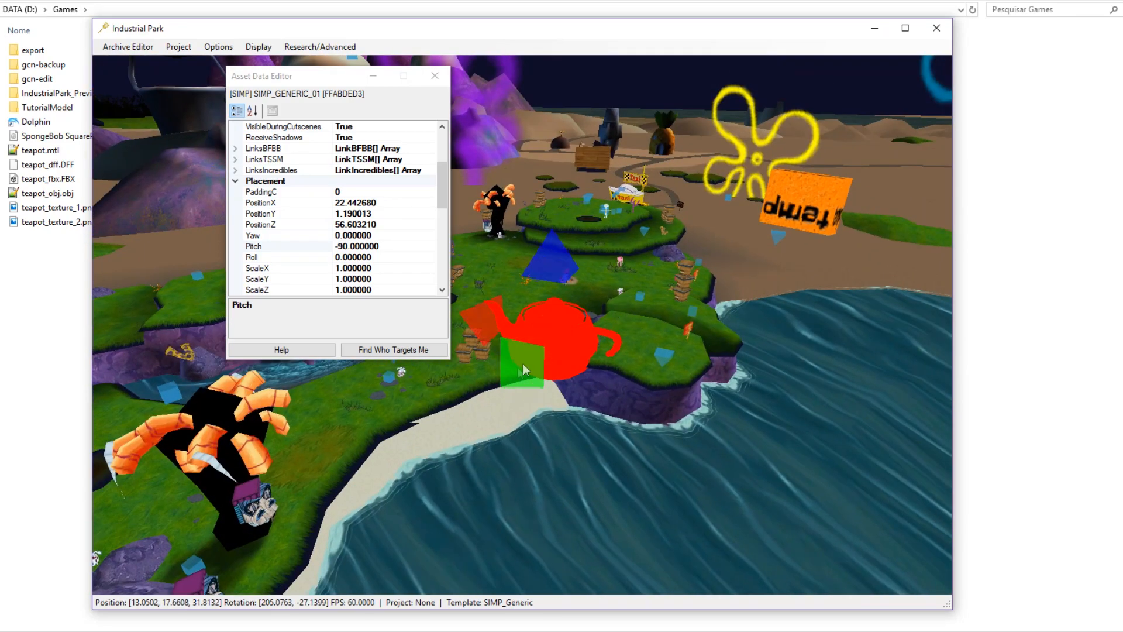
pyautogui.moveTo(523, 363); pyautogui.dragTo(553, 338)
pyautogui.moveTo(513, 289); pyautogui.dragTo(468, 292)
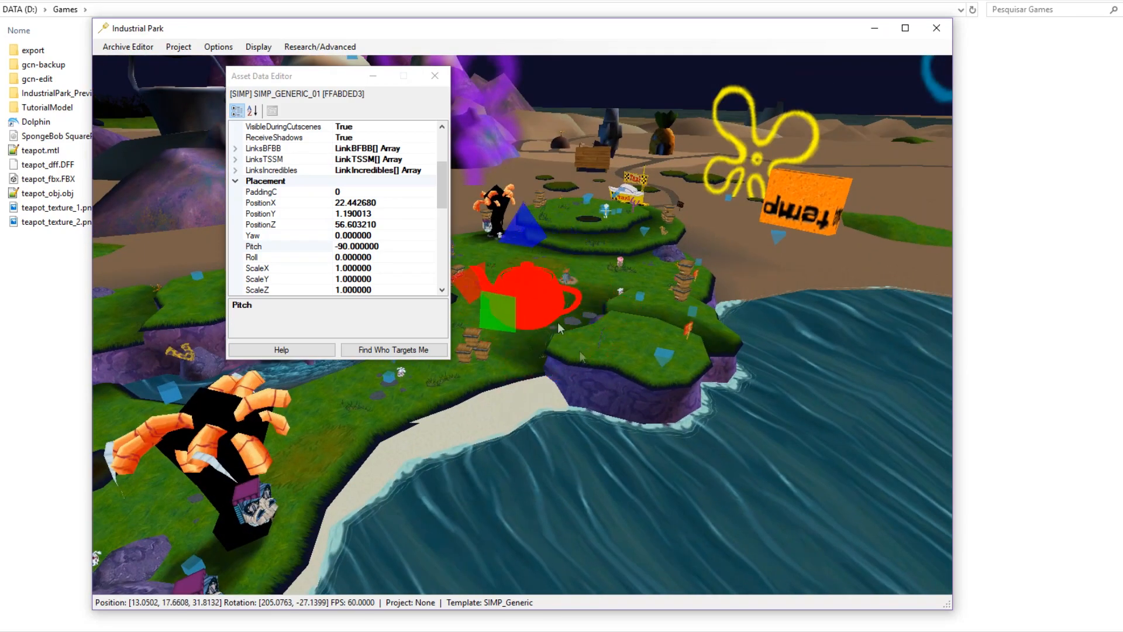
# Nudge the teapot left and slightly up so it sits on the island shore.
pyautogui.moveTo(557, 322); pyautogui.dragTo(578, 311, button='middle')
pyautogui.scroll(6, 577, 311)
pyautogui.moveTo(578, 312); pyautogui.dragTo(480, 503, button='right')
pyautogui.moveTo(480, 503); pyautogui.dragTo(710, 462, button='middle')
pyautogui.moveTo(710, 462); pyautogui.dragTo(606, 455, button='right')
pyautogui.scroll(-4, 526, 445)
pyautogui.moveTo(527, 445); pyautogui.dragTo(742, 432, button='middle')
pyautogui.press('a')
pyautogui.scroll(3, 742, 431)
pyautogui.moveTo(577, 412); pyautogui.dragTo(564, 381)
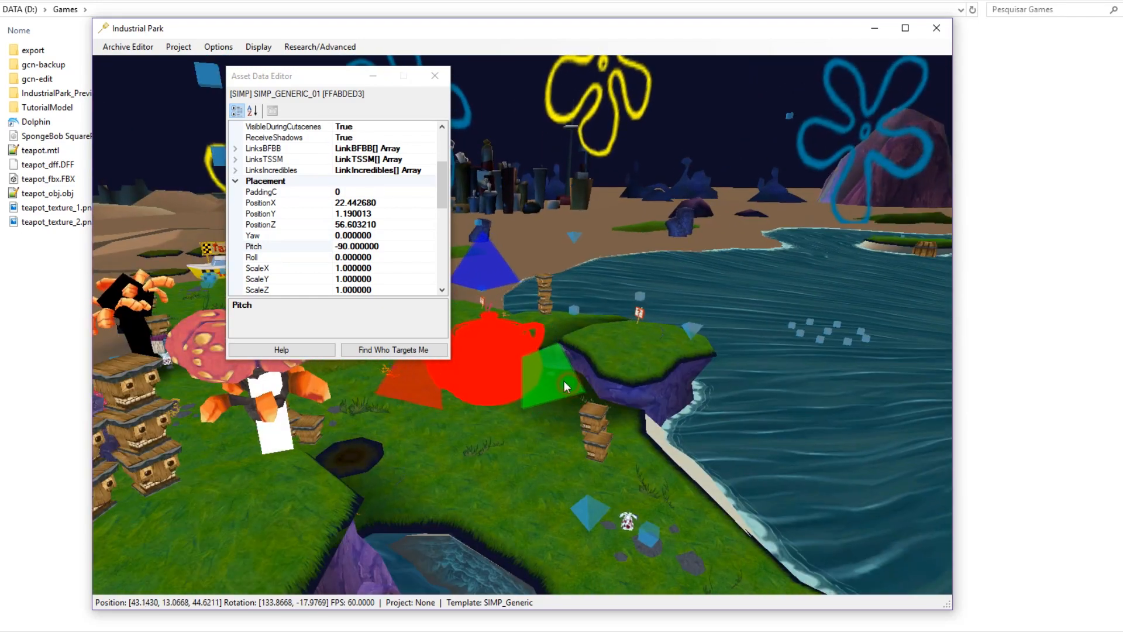
# Set the teapot's ScaleX, ScaleY and ScaleZ to 0.075.
pyautogui.scroll(-1, 302, 251)
pyautogui.click(288, 245)
pyautogui.click(295, 234)
pyautogui.click(305, 255)
pyautogui.moveTo(648, 330); pyautogui.dragTo(602, 332, button='middle')
pyautogui.scroll(3, 602, 332)
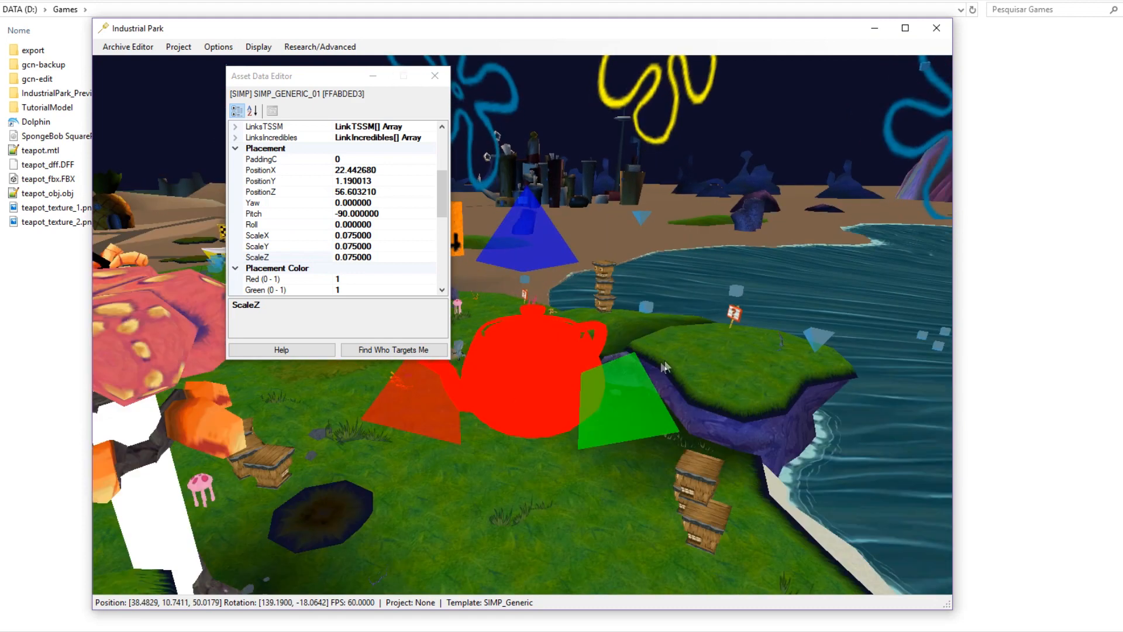
pyautogui.moveTo(665, 360); pyautogui.dragTo(641, 363, button='middle')
# Verify that ScaleX, ScaleY and ScaleZ all read 0.075.
pyautogui.click(281, 237)
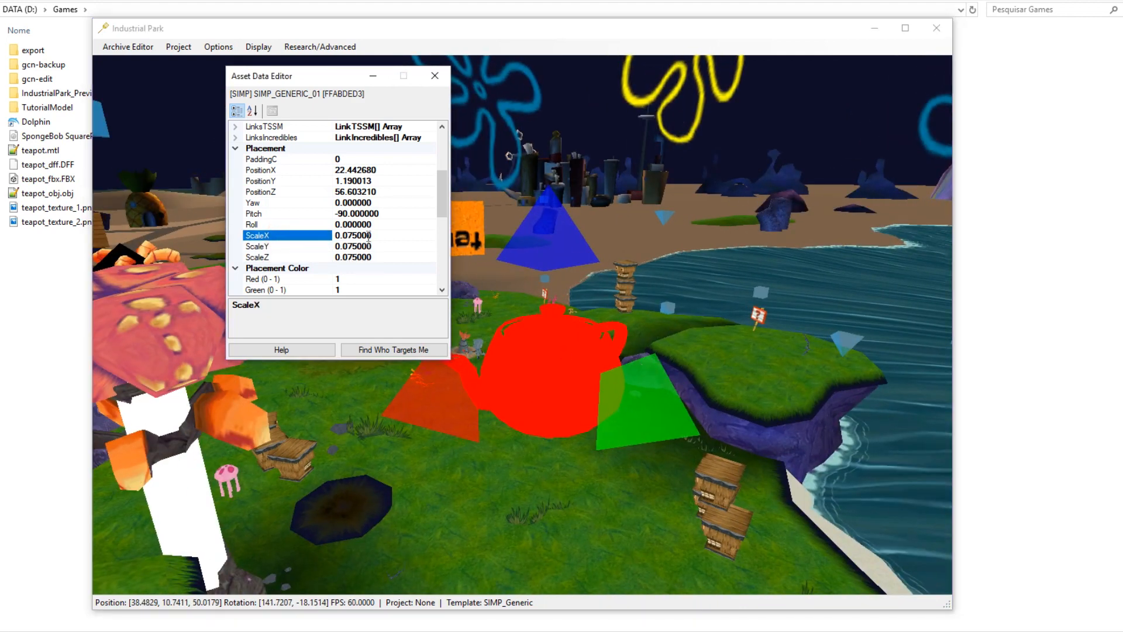
pyautogui.click(286, 244)
pyautogui.click(286, 257)
pyautogui.click(287, 245)
pyautogui.click(290, 234)
pyautogui.click(379, 235)
pyautogui.click(313, 244)
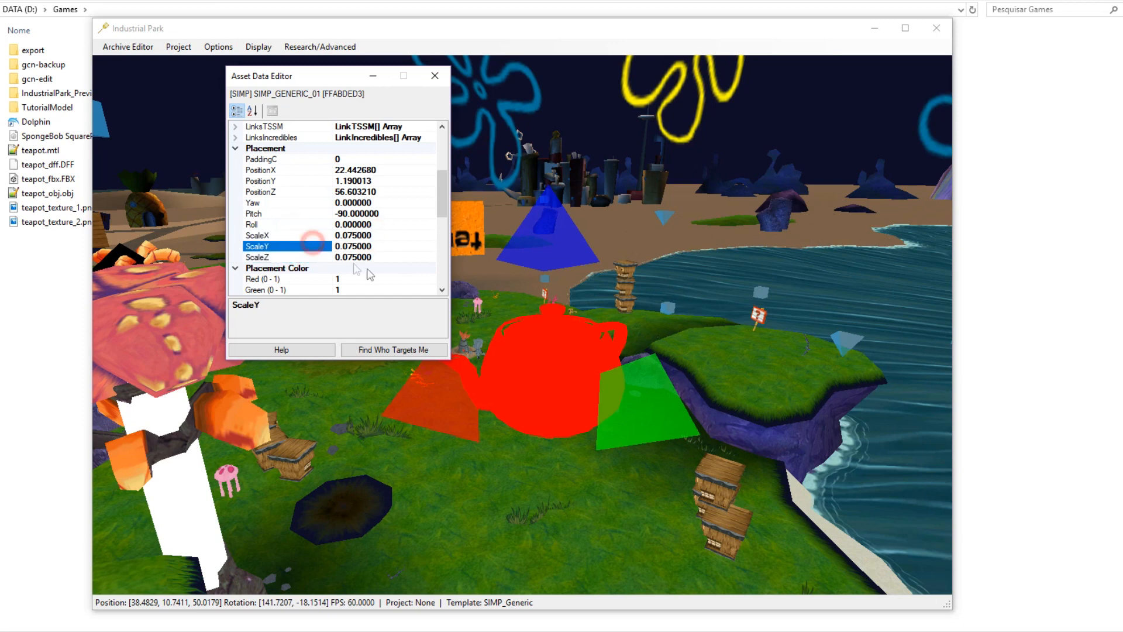
pyautogui.moveTo(370, 245); pyautogui.dragTo(309, 252)
pyautogui.click(307, 250)
# Close the Asset Data Editor and reopen the jf01.HOP archive.
pyautogui.click(435, 76)
pyautogui.moveTo(570, 337); pyautogui.dragTo(585, 404, button='middle')
pyautogui.scroll(1, 561, 352)
pyautogui.scroll(1, 560, 352)
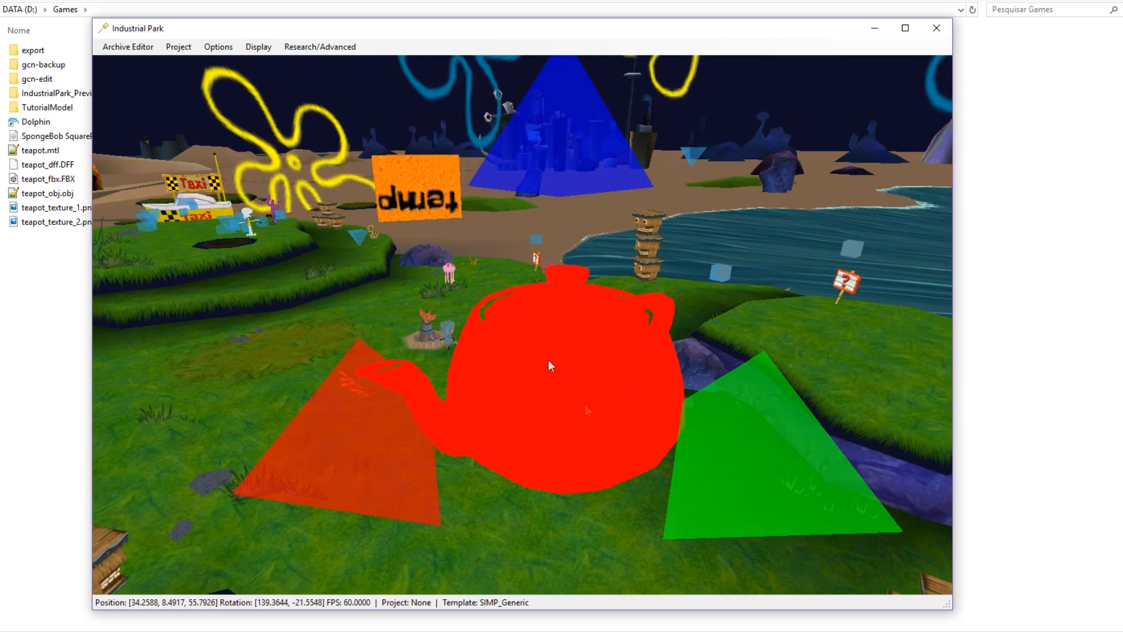
pyautogui.click(122, 48)
pyautogui.click(138, 81)
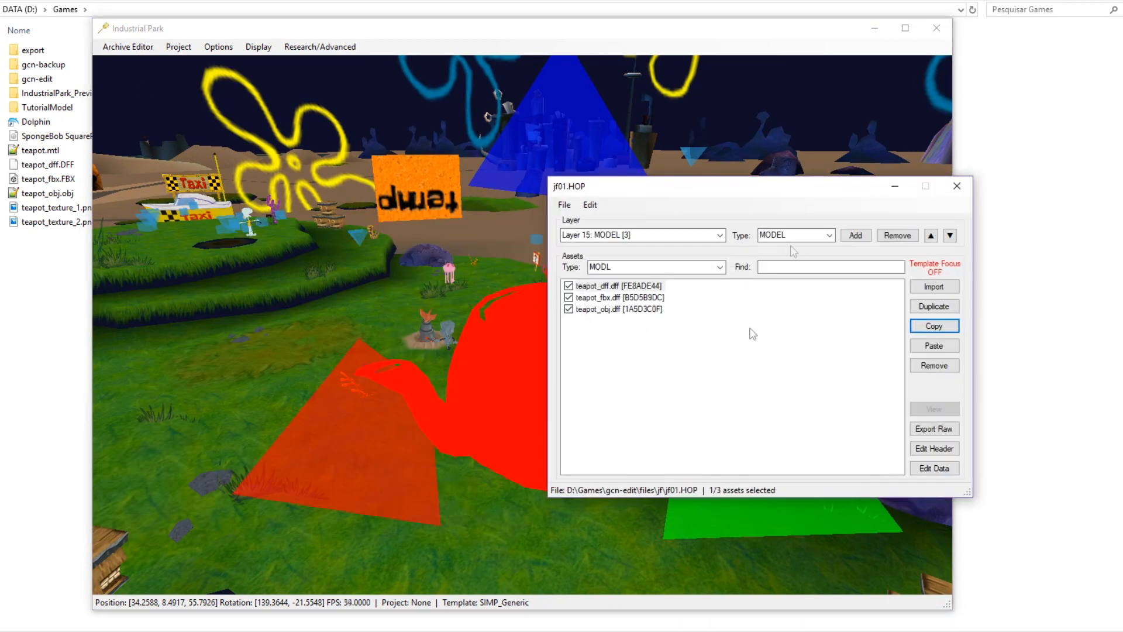
pyautogui.click(719, 386)
# Import both teapot PNGs as textures into jf01.HOP's Layer 02: TEXTURE.
pyautogui.click(721, 234)
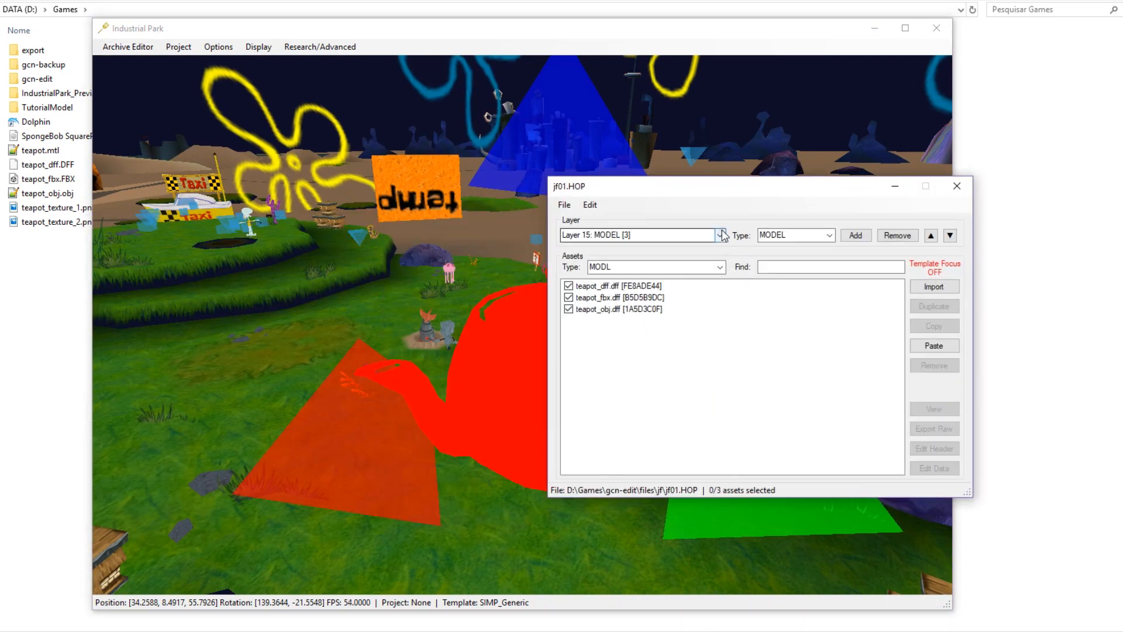
pyautogui.click(657, 265)
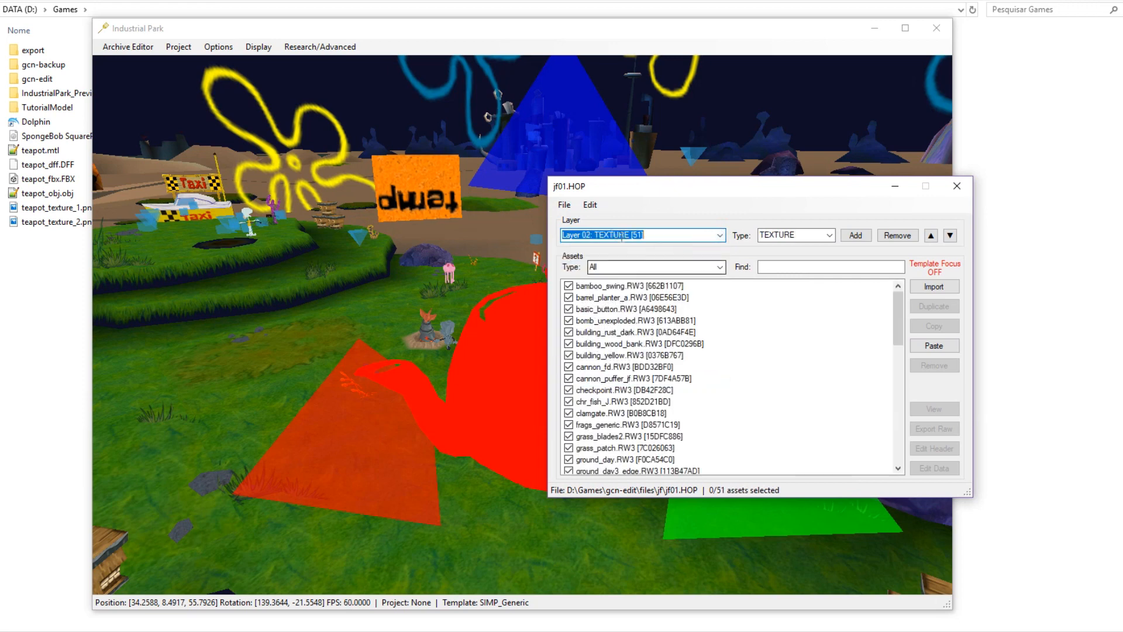
pyautogui.click(590, 205)
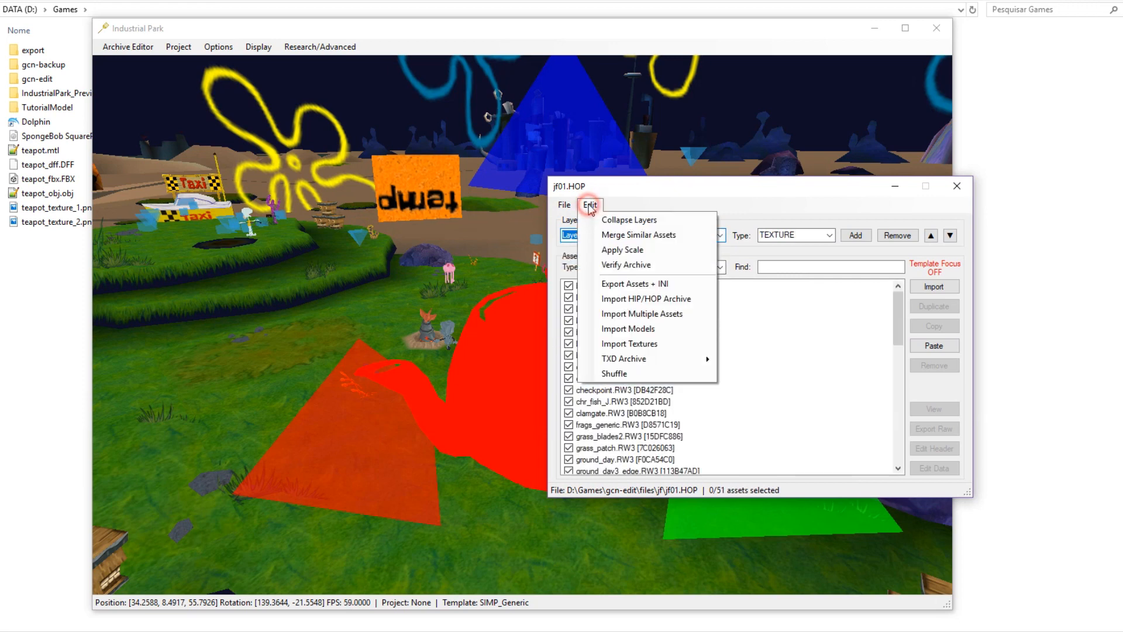
pyautogui.click(662, 344)
pyautogui.click(486, 230)
pyautogui.moveTo(583, 405); pyautogui.dragTo(562, 374)
pyautogui.press('Return')
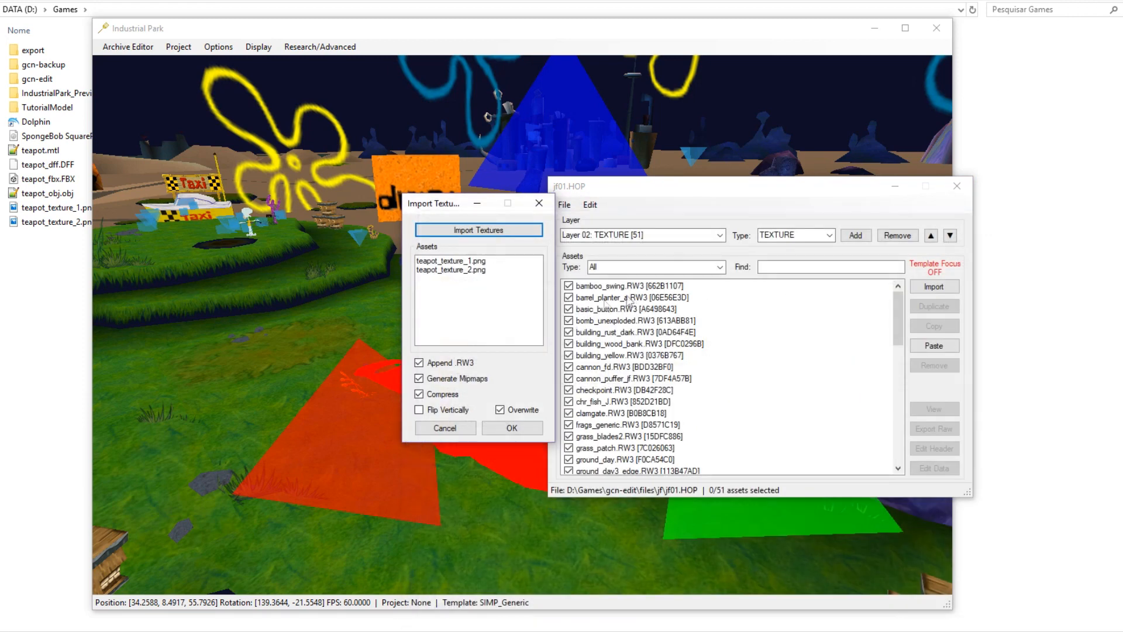
pyautogui.click(497, 430)
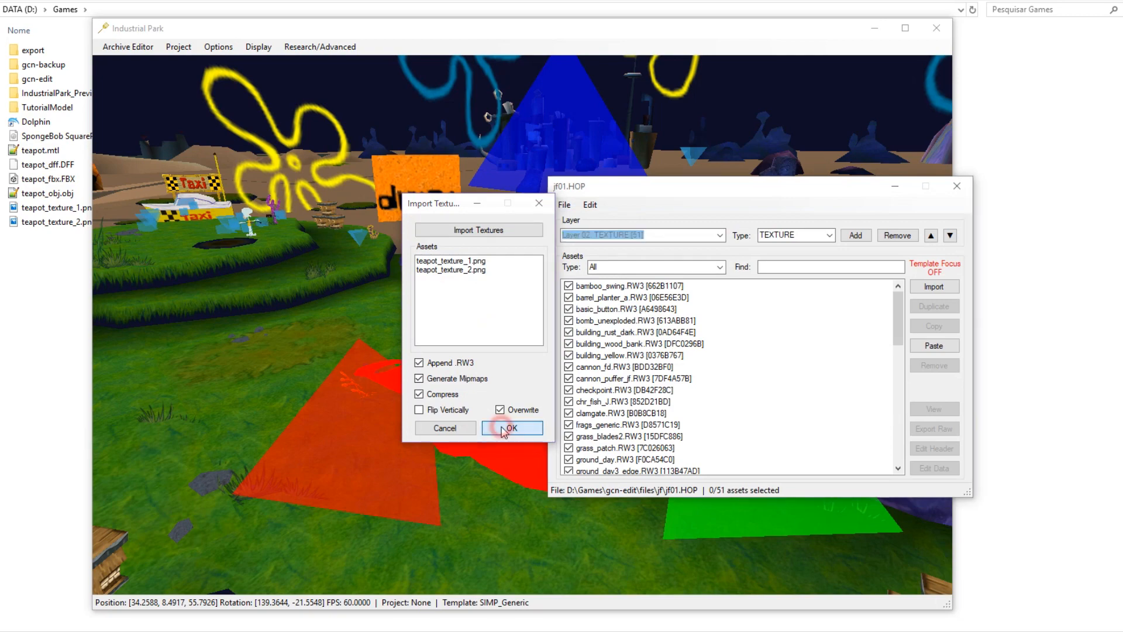
pyautogui.click(801, 350)
# Fly the camera to the textured teapot and select it.
pyautogui.moveTo(696, 186); pyautogui.dragTo(900, 180)
pyautogui.moveTo(689, 348); pyautogui.dragTo(556, 307, button='middle')
pyautogui.scroll(-3, 556, 308)
pyautogui.scroll(5, 557, 308)
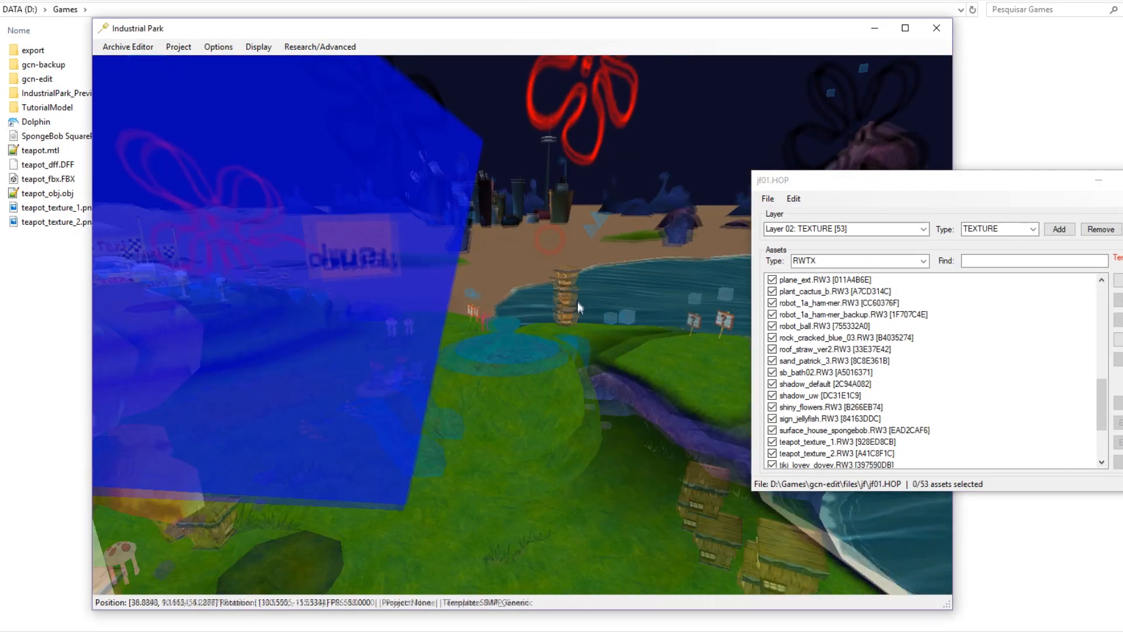
pyautogui.click(706, 161)
pyautogui.click(689, 138)
pyautogui.click(897, 313)
pyautogui.click(976, 326)
pyautogui.moveTo(444, 432); pyautogui.dragTo(276, 435, button='middle')
pyautogui.scroll(-10, 469, 430)
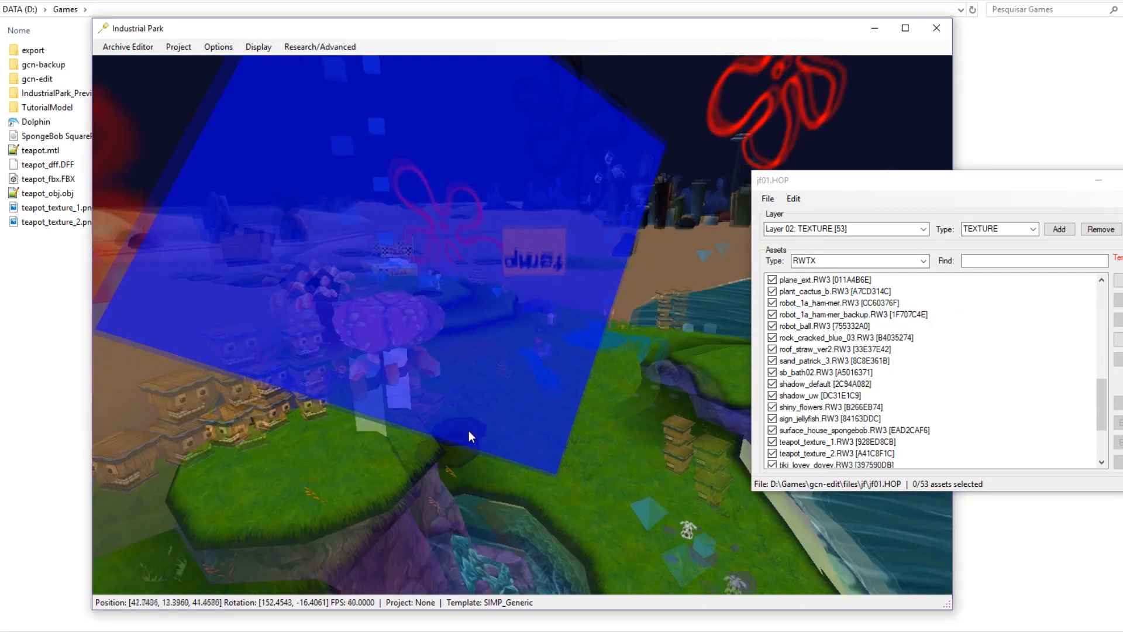
pyautogui.scroll(10, 468, 303)
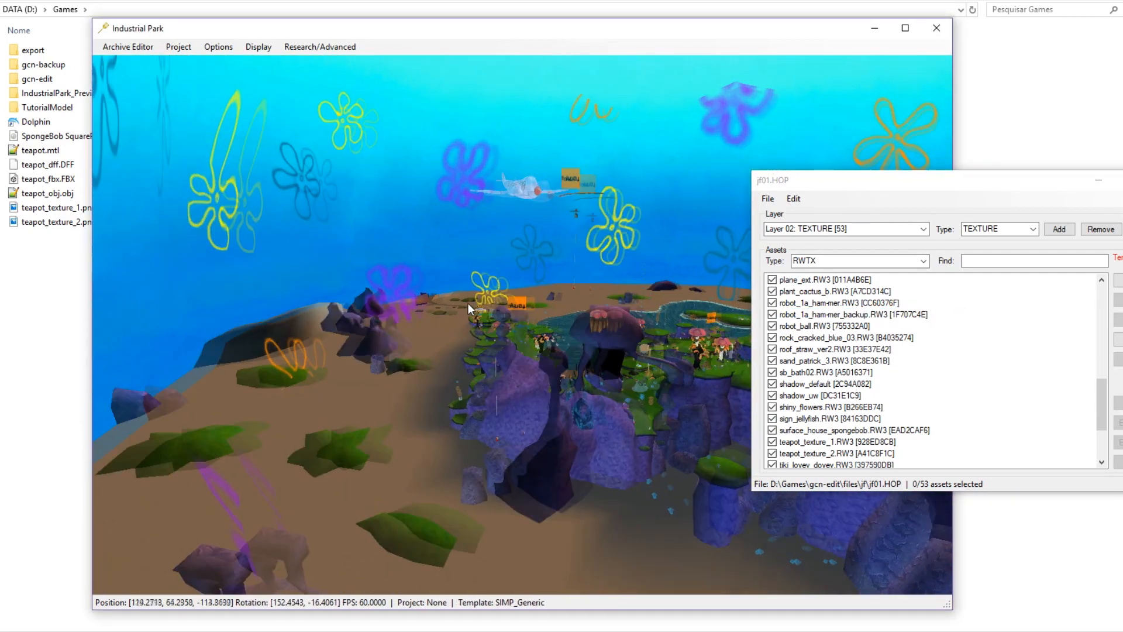
pyautogui.moveTo(481, 354); pyautogui.dragTo(365, 409, button='middle')
pyautogui.scroll(3, 407, 476)
pyautogui.moveTo(407, 475); pyautogui.dragTo(562, 413, button='middle')
pyautogui.press('a')
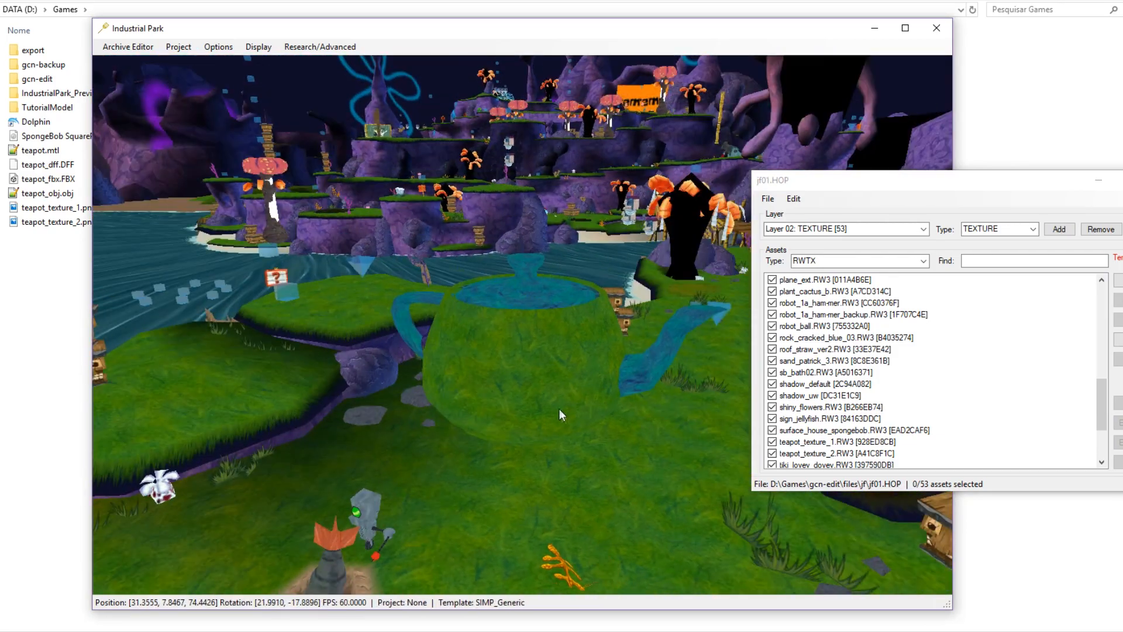
pyautogui.scroll(1, 559, 412)
pyautogui.click(546, 370)
# Open SIMP_GENERIC_01's asset data to confirm it uses the teapot_dff.dff model.
pyautogui.scroll(-2, 548, 373)
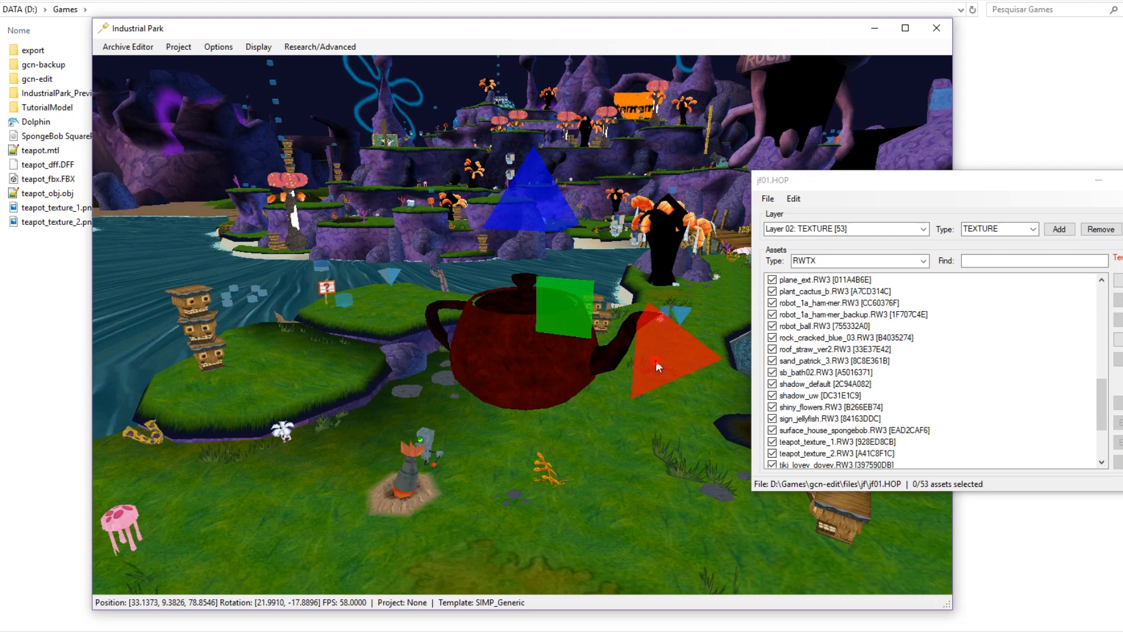
pyautogui.moveTo(656, 361); pyautogui.dragTo(667, 355)
pyautogui.moveTo(832, 182); pyautogui.dragTo(809, 241)
pyautogui.moveTo(524, 366); pyautogui.dragTo(533, 373, button='middle')
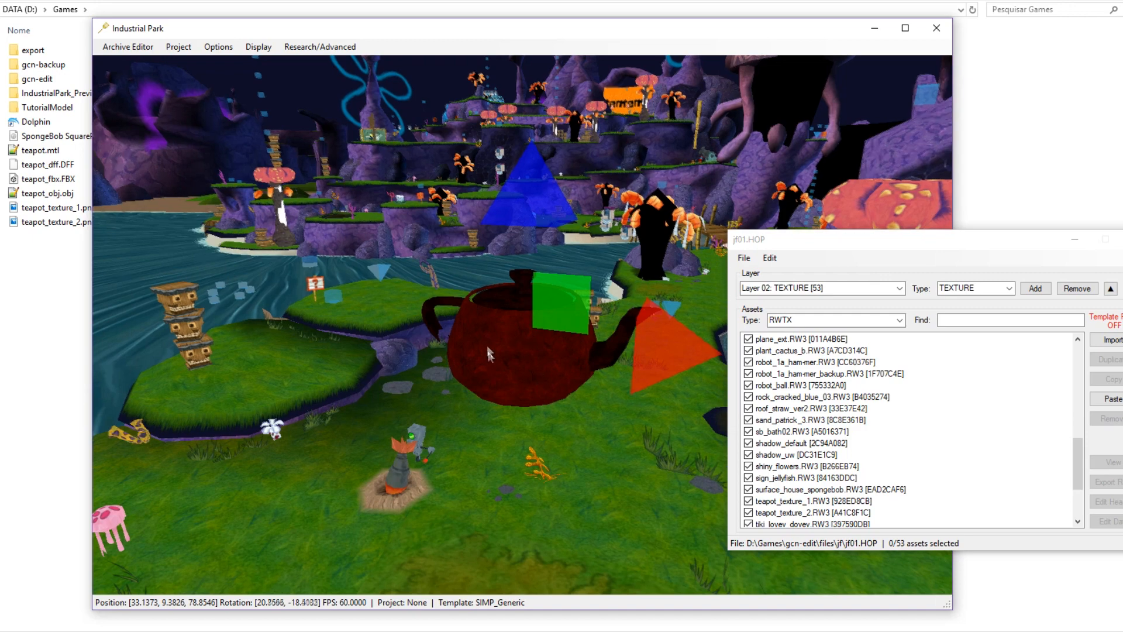
pyautogui.moveTo(487, 351); pyautogui.dragTo(489, 364, button='middle')
pyautogui.scroll(4, 499, 384)
pyautogui.scroll(-3, 499, 384)
pyautogui.scroll(5, 500, 384)
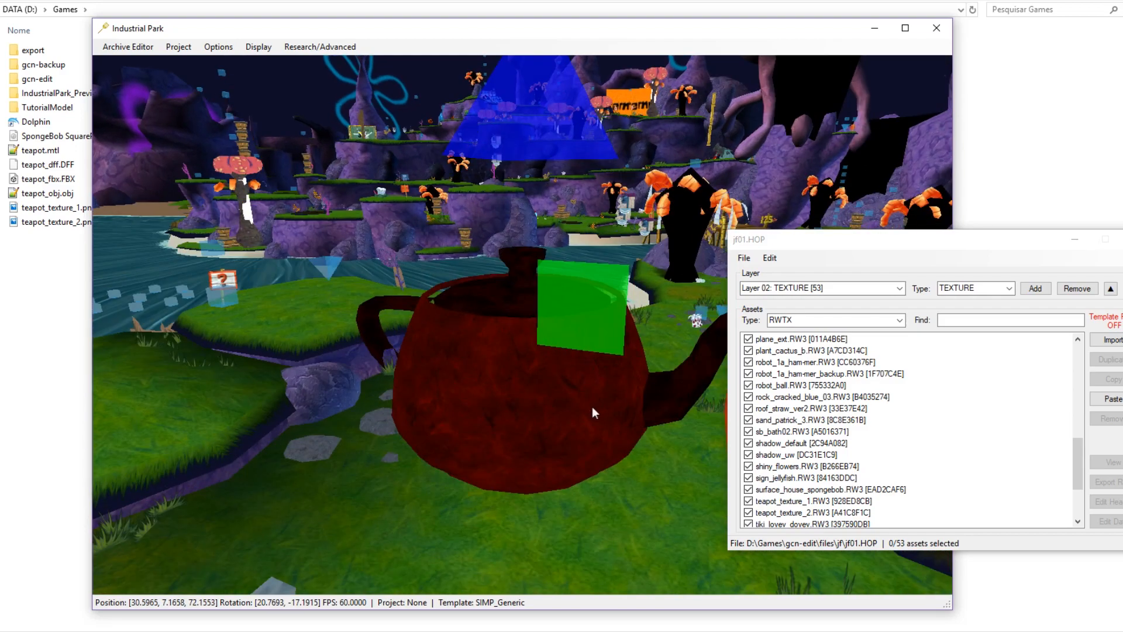
pyautogui.moveTo(573, 406); pyautogui.dragTo(577, 344, button='middle')
pyautogui.scroll(-3, 577, 344)
pyautogui.scroll(-2, 577, 345)
pyautogui.doubleClick(472, 358)
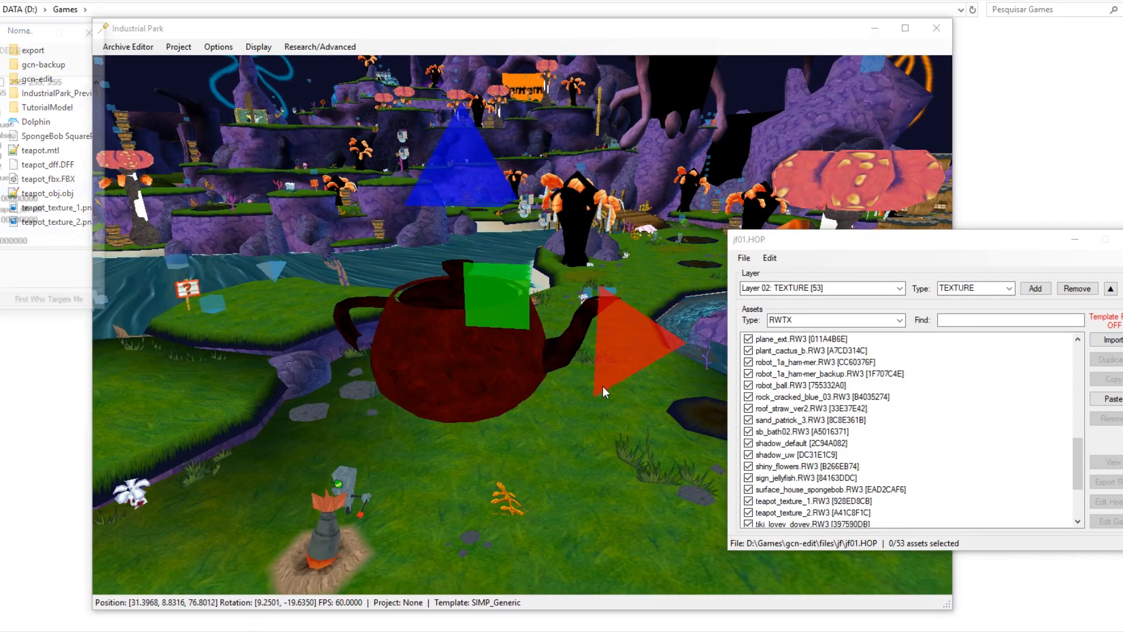
pyautogui.moveTo(0, 31); pyautogui.dragTo(425, 201)
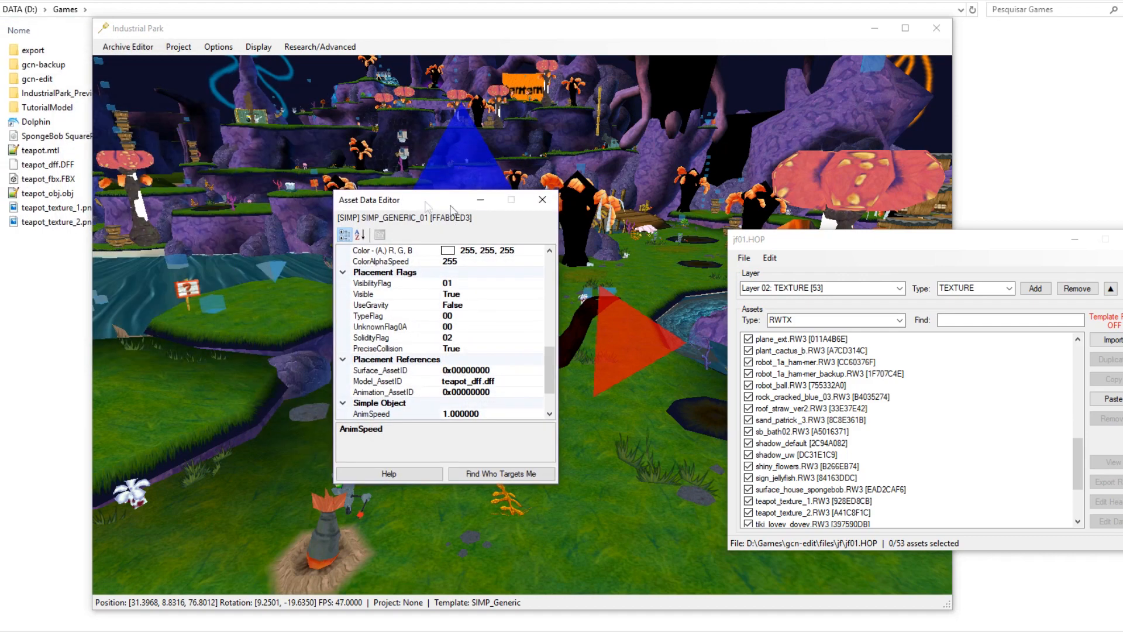
# Select teapot_dff.dff in Layer 15: MODEL and open its data for editing.
pyautogui.click(542, 199)
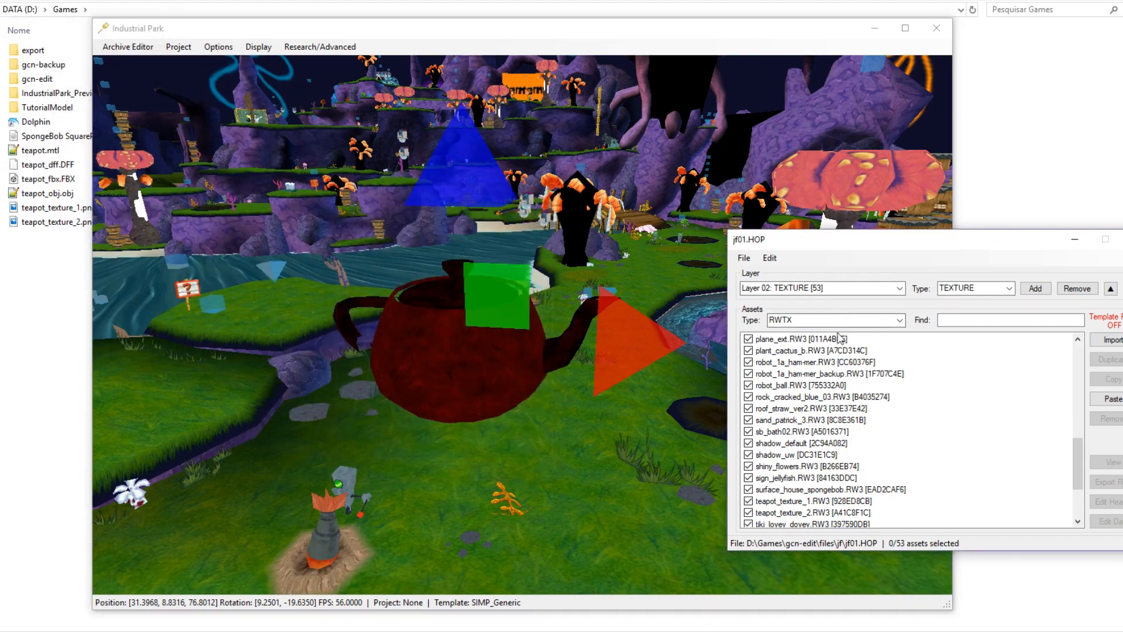
pyautogui.click(899, 289)
pyautogui.click(854, 436)
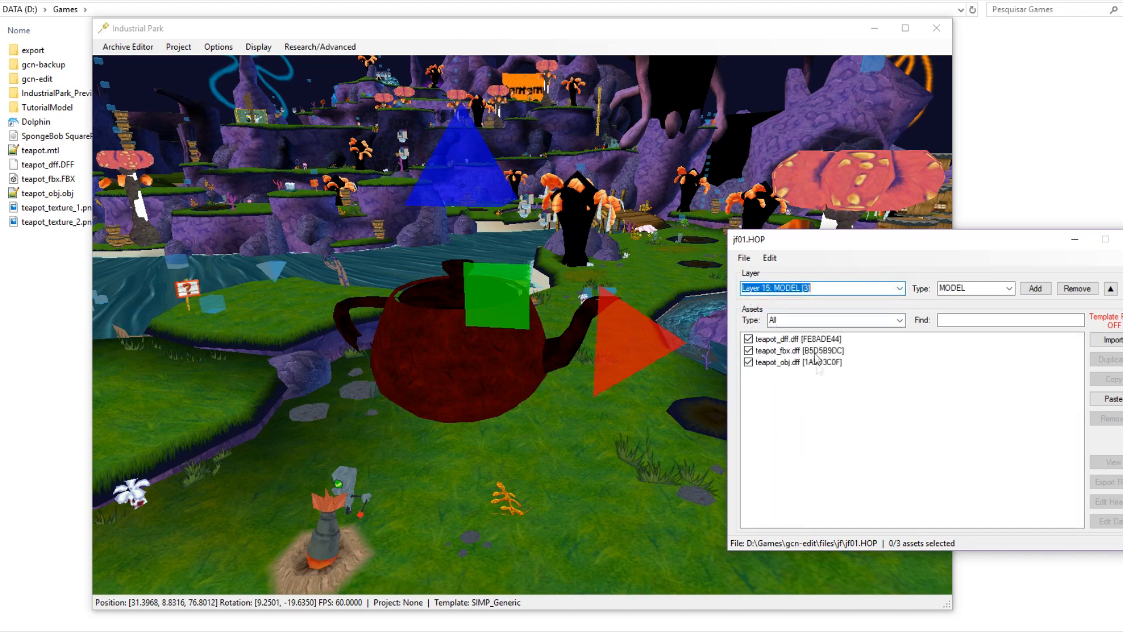
pyautogui.click(811, 339)
pyautogui.moveTo(845, 244); pyautogui.dragTo(787, 235)
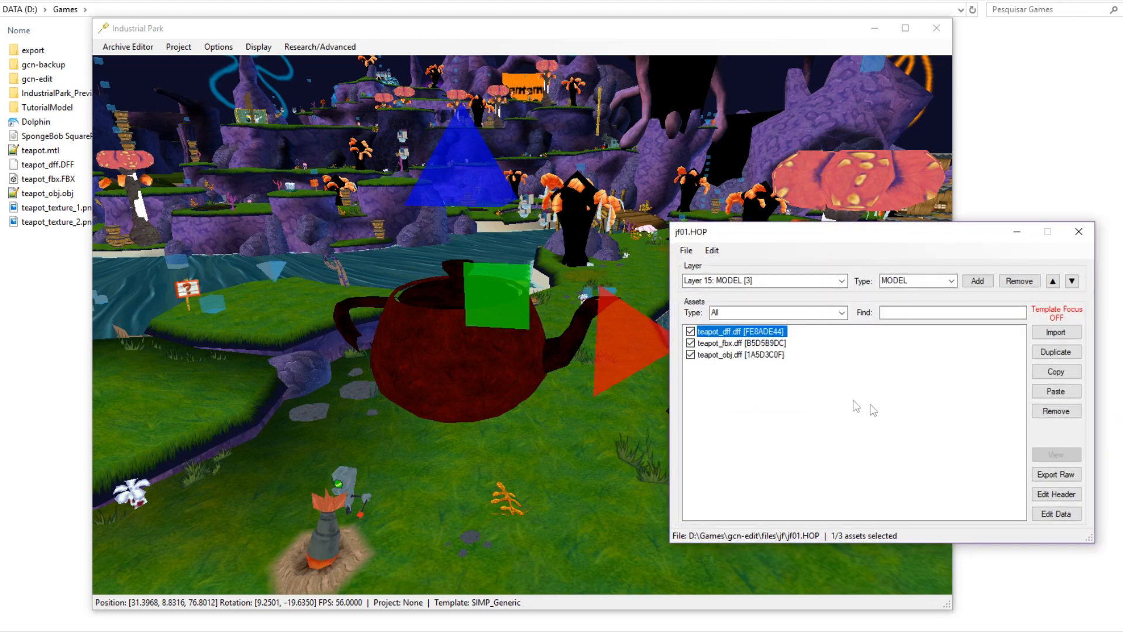
pyautogui.click(1056, 515)
pyautogui.moveTo(25, 67); pyautogui.dragTo(467, 238)
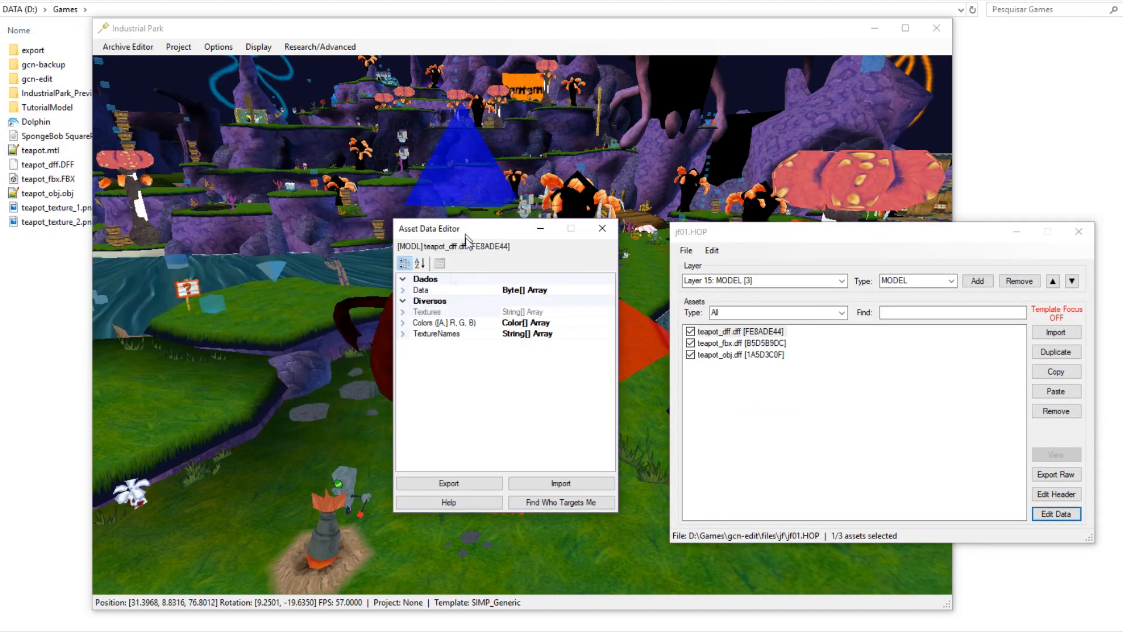
# Set both of the model's material colours to 255 (White) instead of grey 149.
pyautogui.click(403, 322)
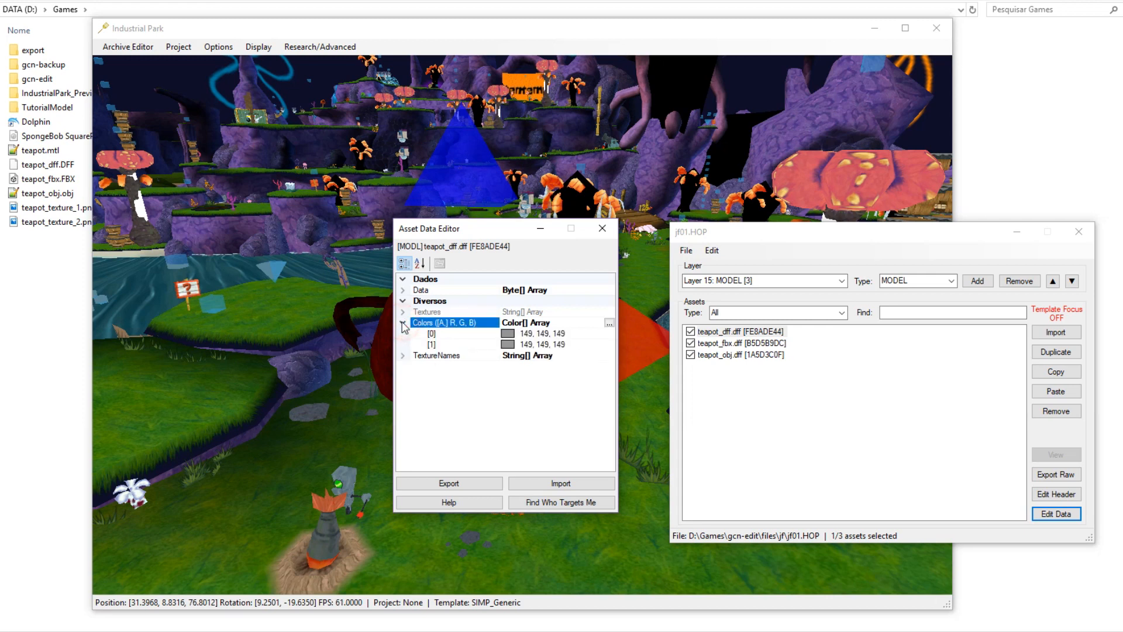
pyautogui.click(481, 326)
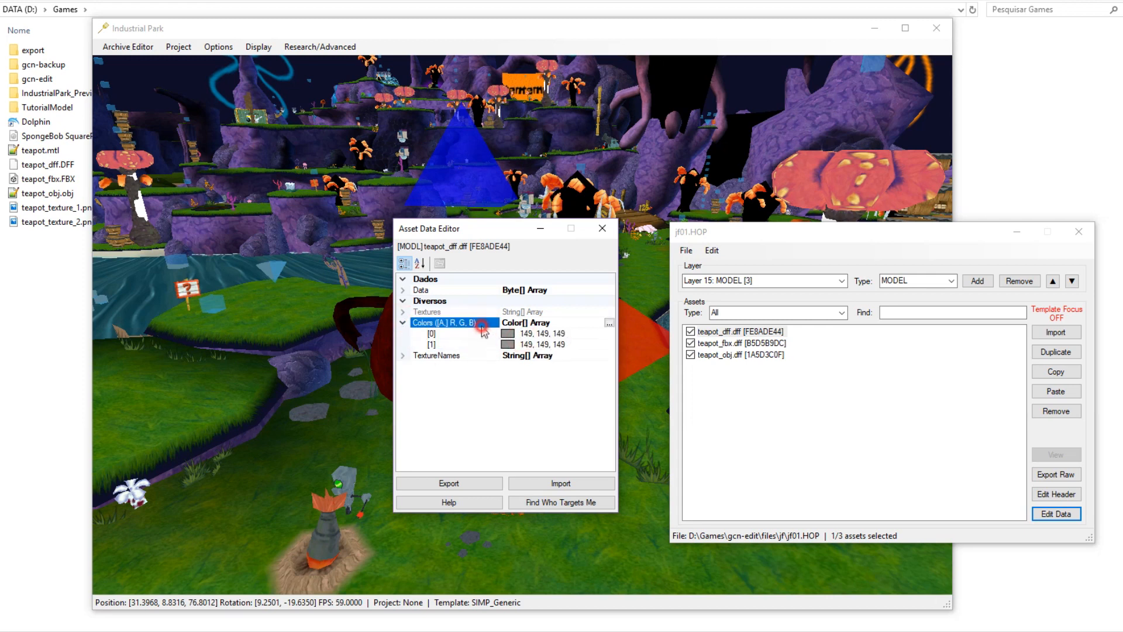
pyautogui.click(610, 323)
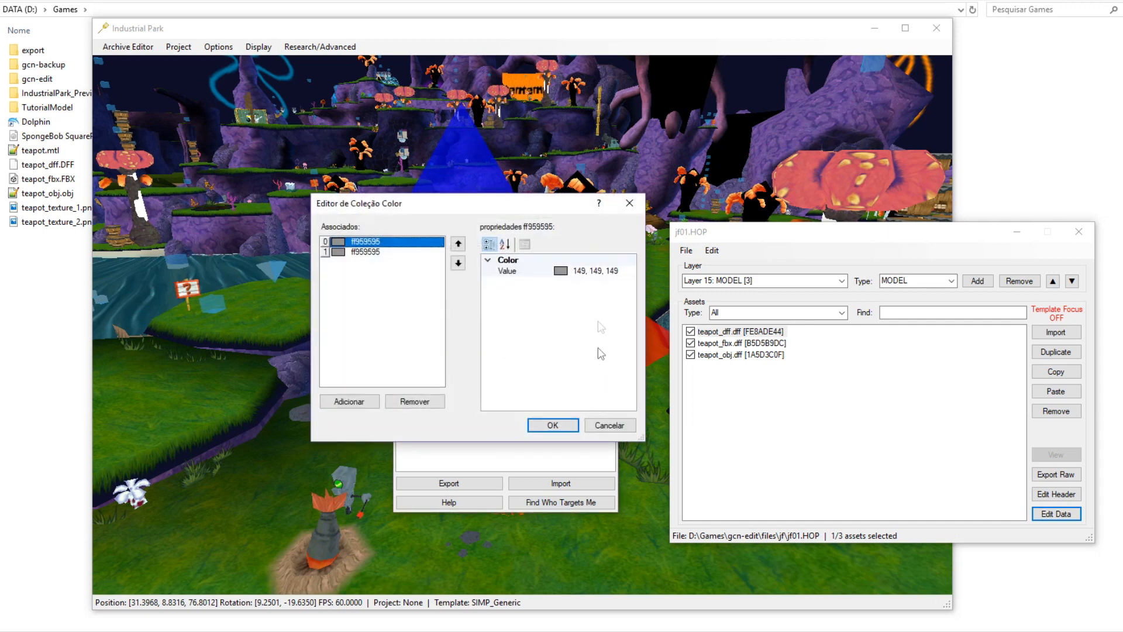
pyautogui.keyDown('shift'); pyautogui.click(379, 256); pyautogui.keyUp('shift')
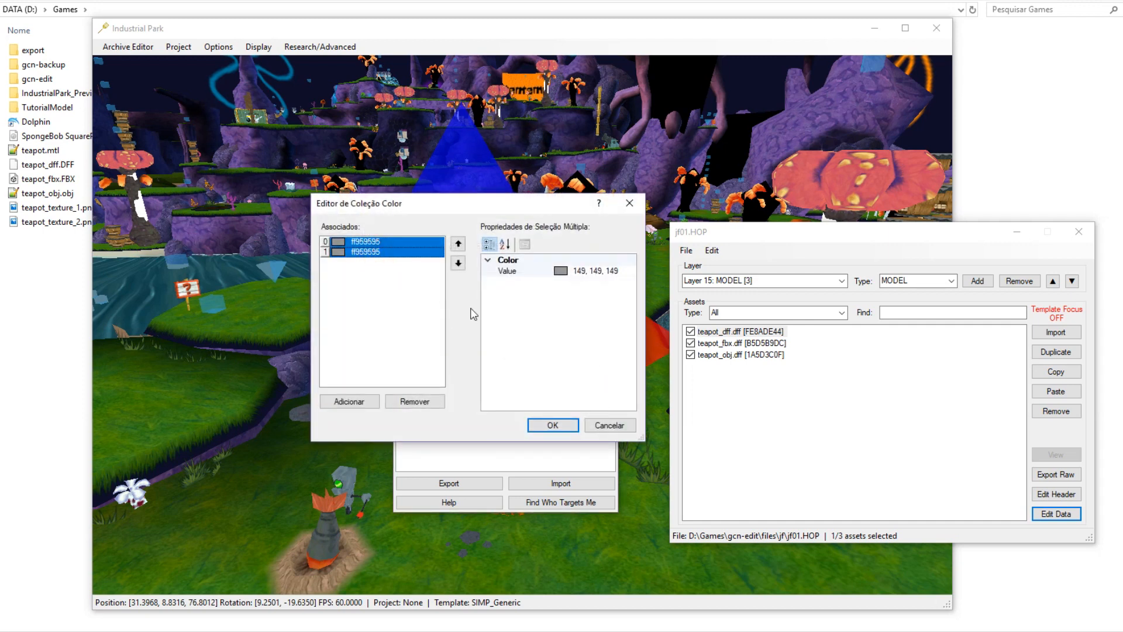
pyautogui.click(626, 271)
pyautogui.write('255, 255, 255')
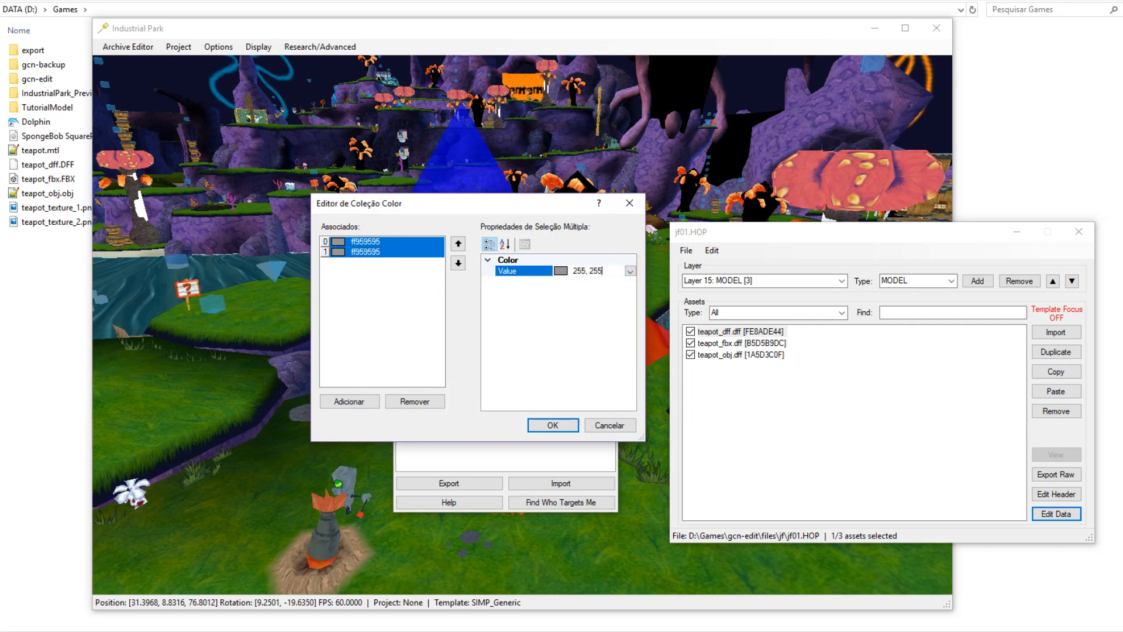
pyautogui.click(499, 329)
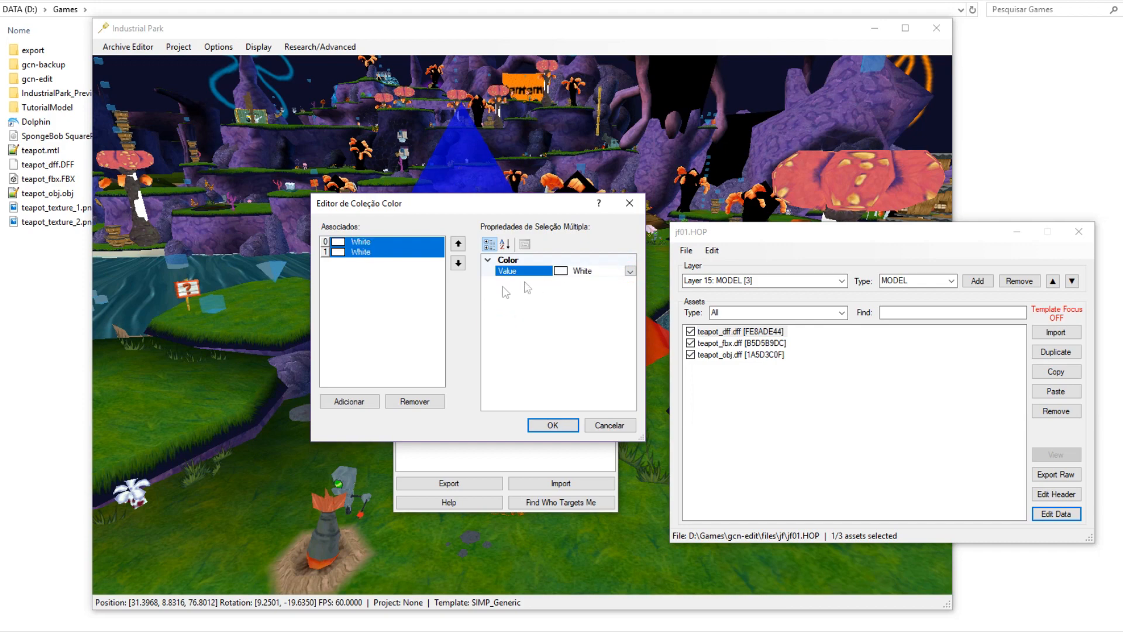
pyautogui.click(552, 424)
pyautogui.click(613, 225)
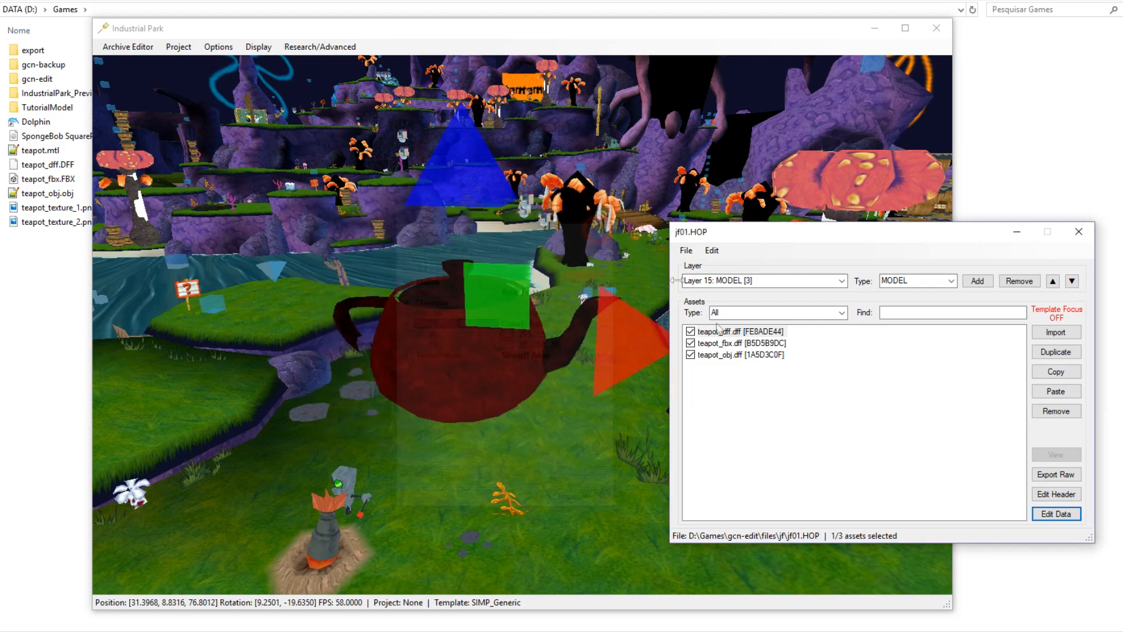
# Inspect the brightened teapot in the viewport and bring jf01.HOP back to front.
pyautogui.click(758, 412)
pyautogui.scroll(1, 571, 404)
pyautogui.moveTo(568, 430); pyautogui.dragTo(508, 451, button='middle')
pyautogui.click(581, 342)
pyautogui.click(784, 392)
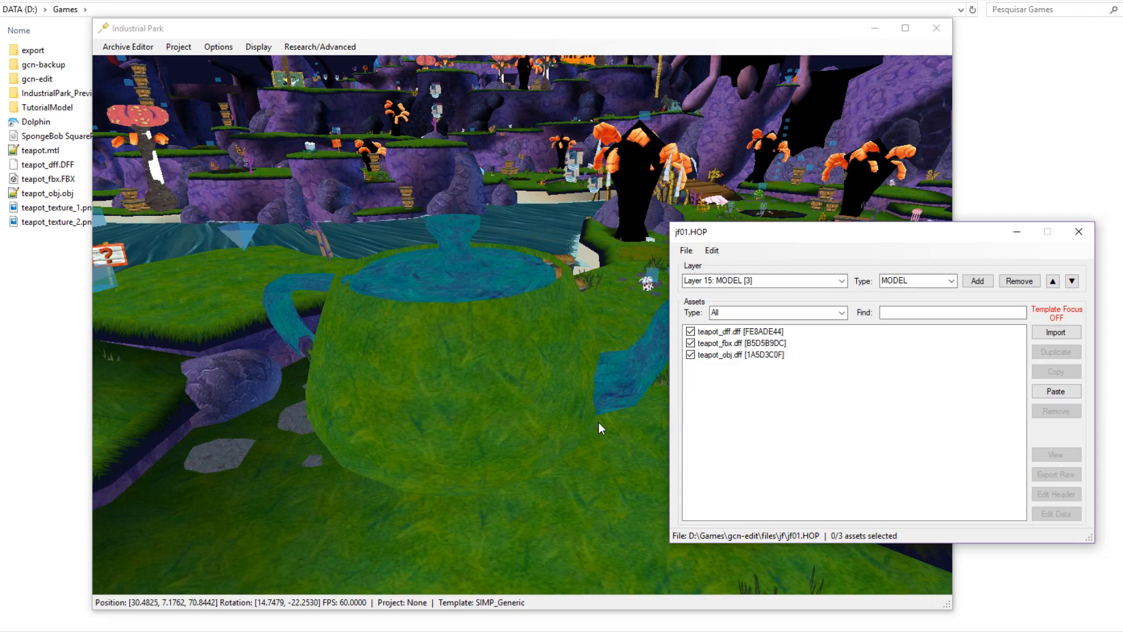
# Save the jf01.HOP archive and close it.
pyautogui.moveTo(576, 336); pyautogui.dragTo(591, 329, button='middle')
pyautogui.scroll(-3, 592, 329)
pyautogui.click(680, 251)
pyautogui.click(693, 290)
pyautogui.click(1082, 231)
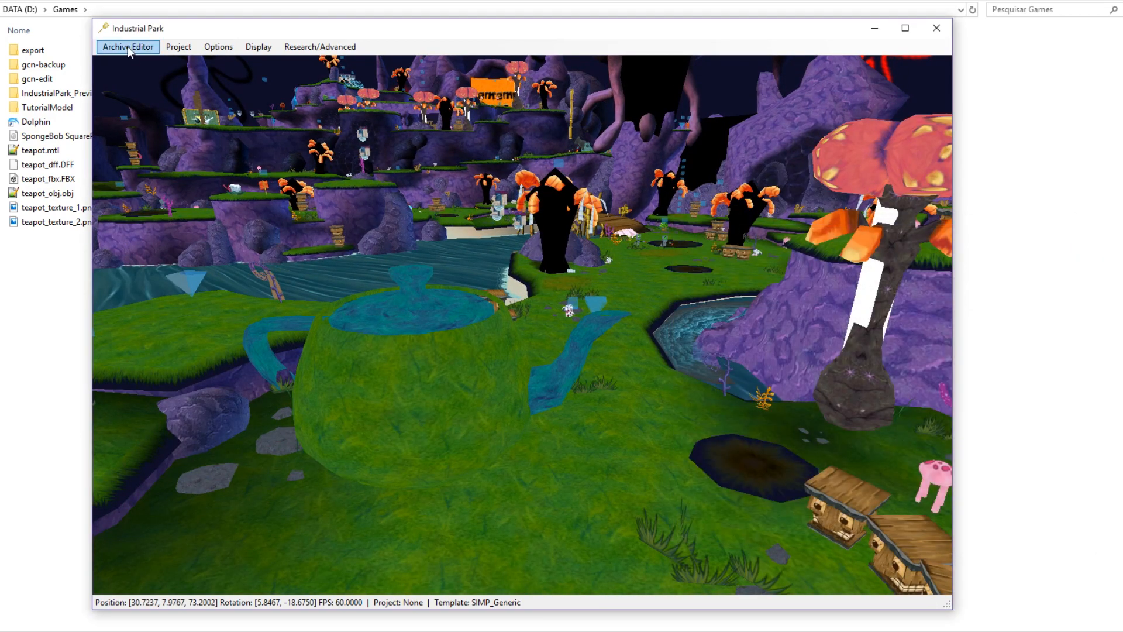
# Open the jf01.HIP archive, save it and close it.
pyautogui.click(742, 630)
pyautogui.click(911, 326)
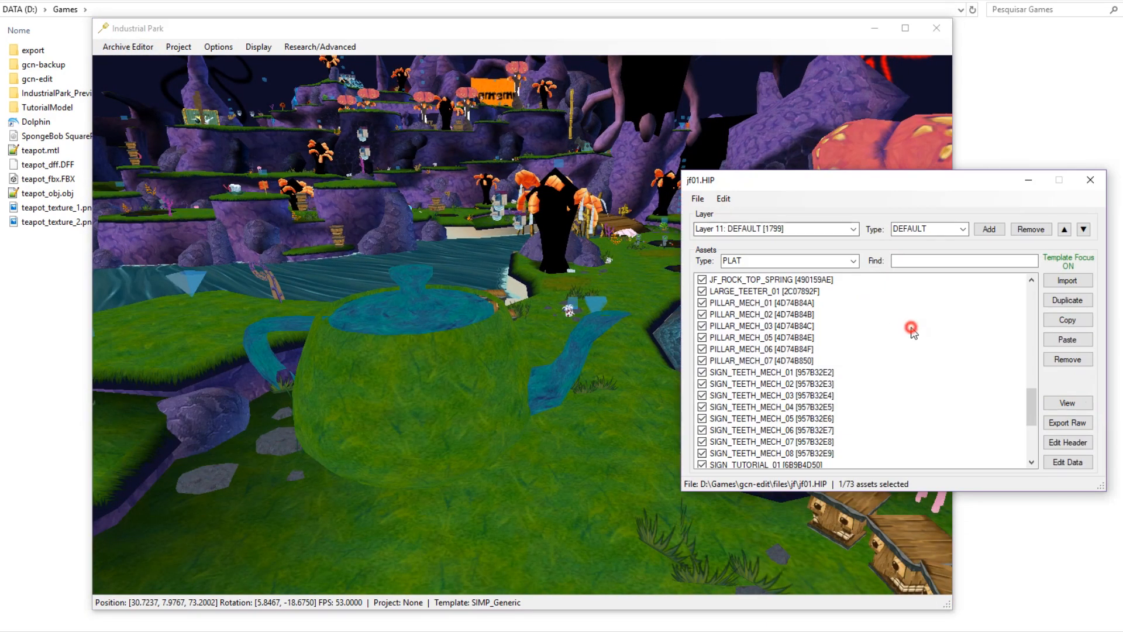
pyautogui.click(697, 203)
pyautogui.click(718, 244)
pyautogui.click(1090, 180)
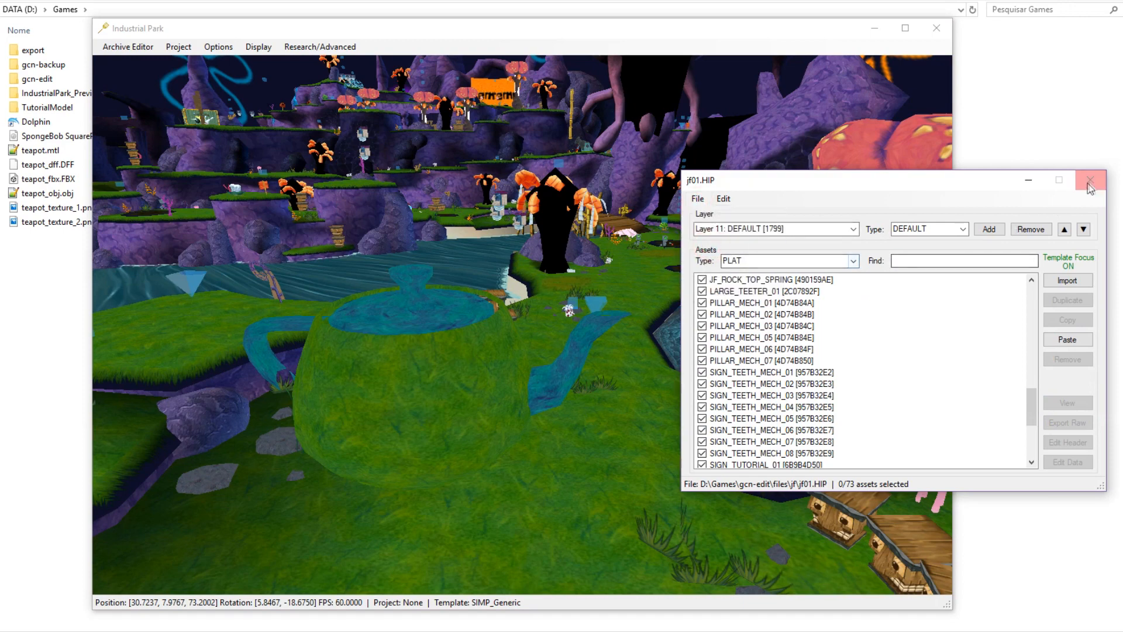
pyautogui.click(870, 34)
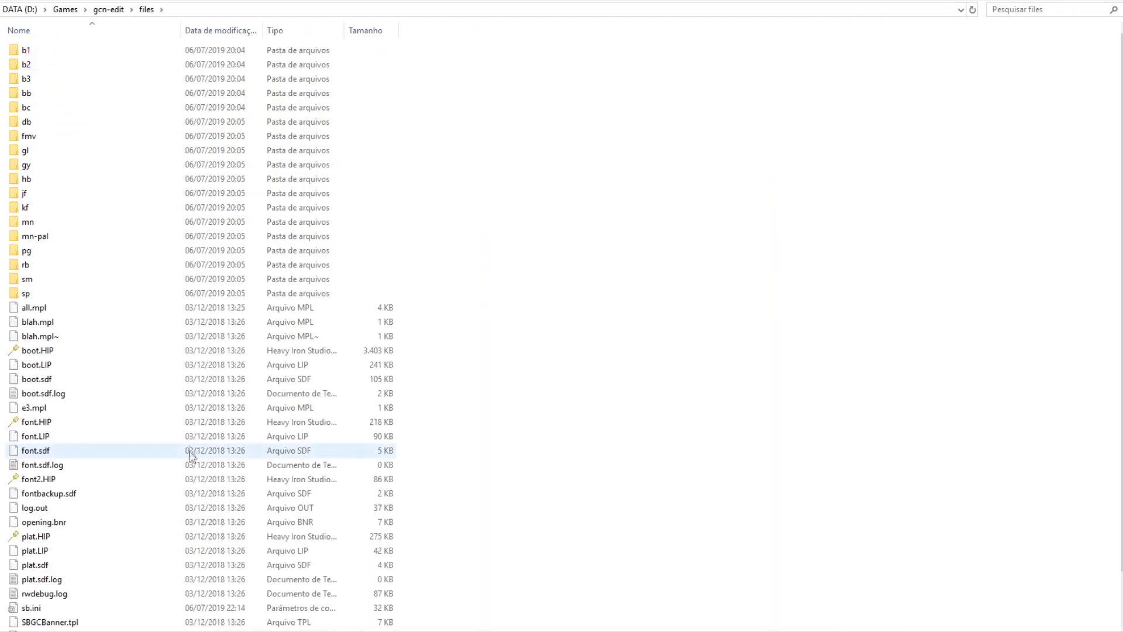
# Change sb.ini to BOOT=JF01 with ShowMenuOnBoot = 0, then save and close it.
pyautogui.scroll(-2, 191, 453)
pyautogui.doubleClick(30, 522)
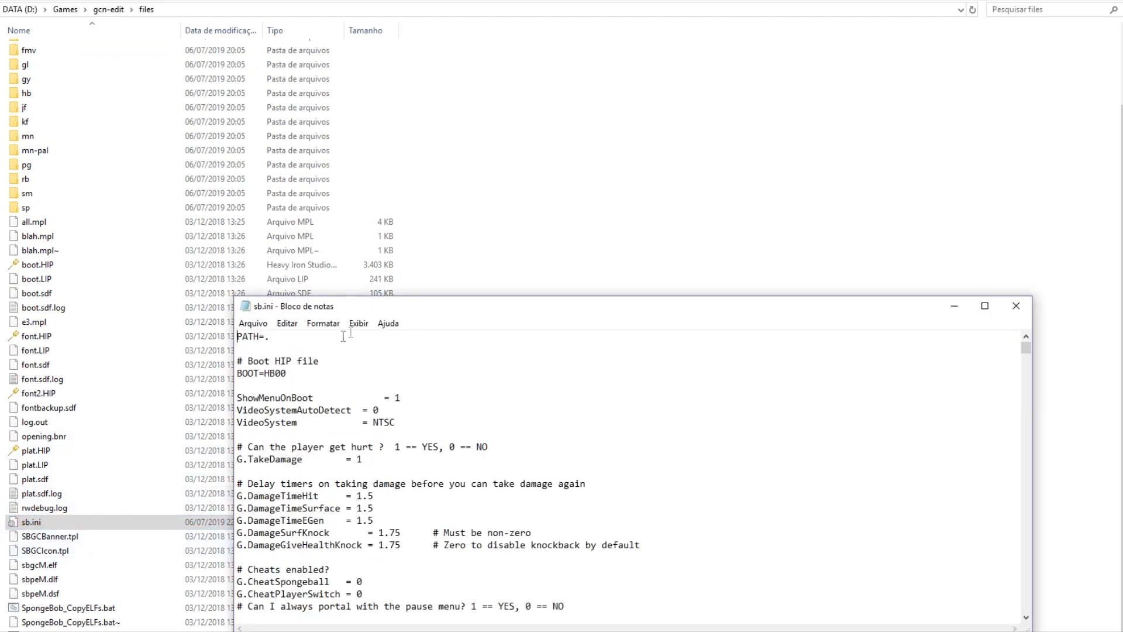
pyautogui.moveTo(362, 312); pyautogui.dragTo(370, 243)
pyautogui.moveTo(271, 304)
pyautogui.mouseDown()
pyautogui.moveTo(304, 293)
pyautogui.moveTo(294, 306)
pyautogui.mouseUp()
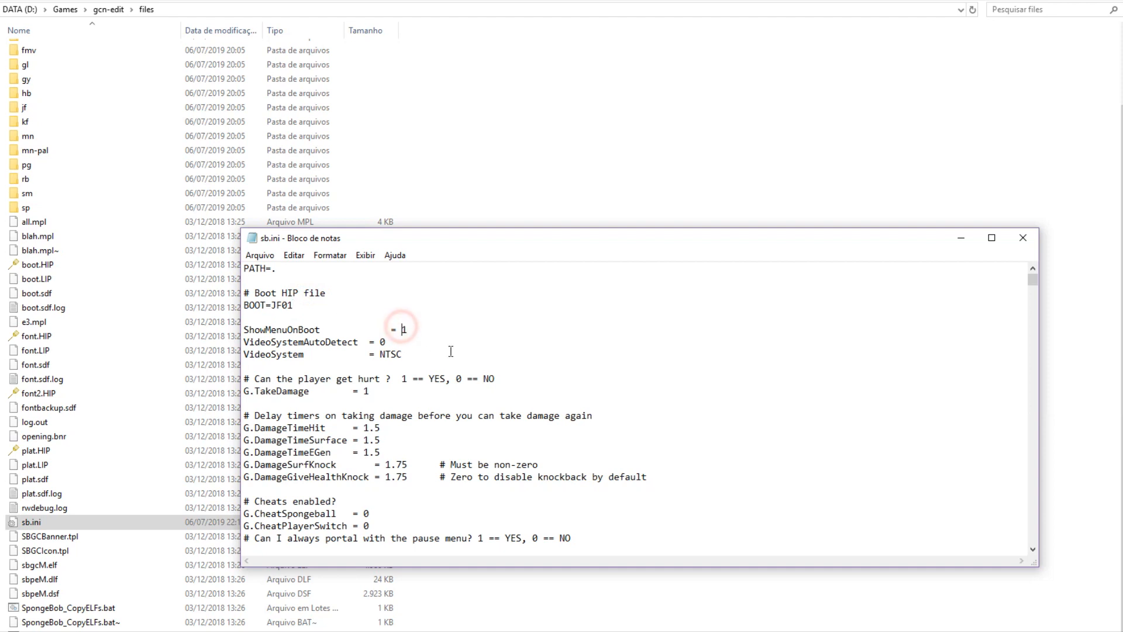
pyautogui.click(1024, 237)
# Launch the Dolphin emulator from the Games folder.
pyautogui.click(65, 9)
pyautogui.click(607, 310)
pyautogui.click(737, 630)
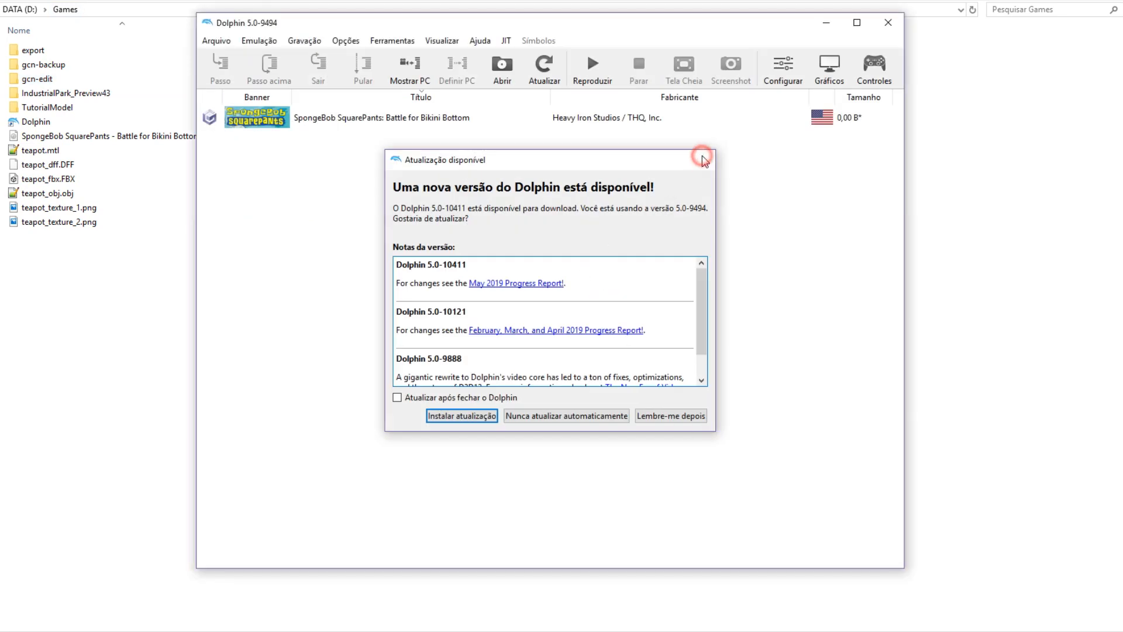
# Run Battle for Bikini Bottom in Dolphin to view the teapot, then stop emulation and minimize Dolphin.
pyautogui.click(705, 159)
pyautogui.doubleClick(636, 119)
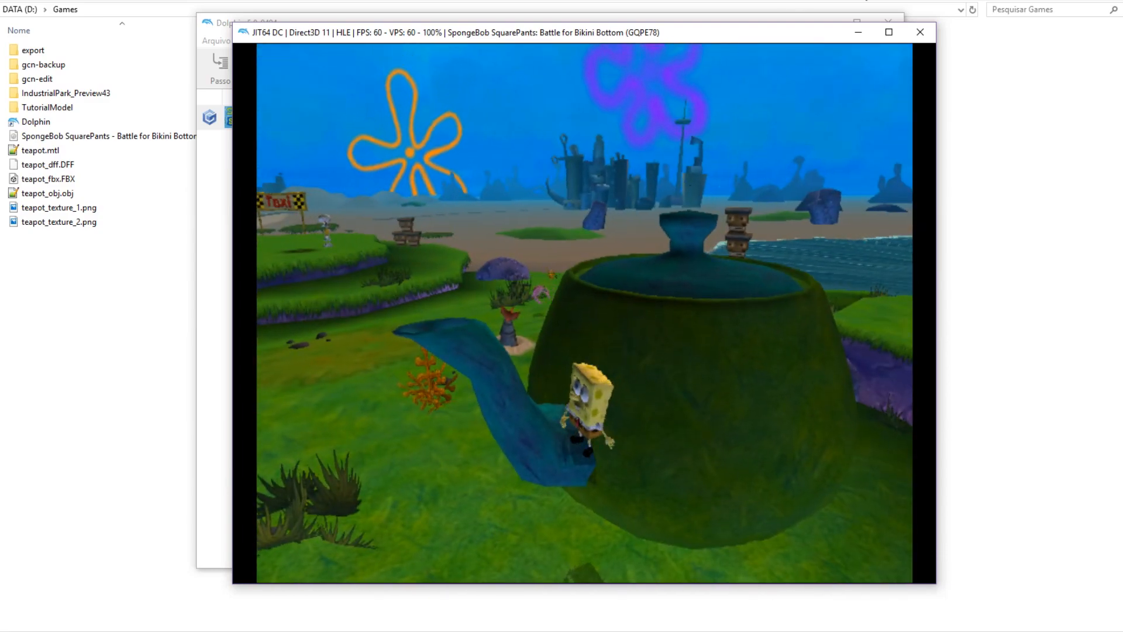
pyautogui.click(920, 32)
pyautogui.click(531, 318)
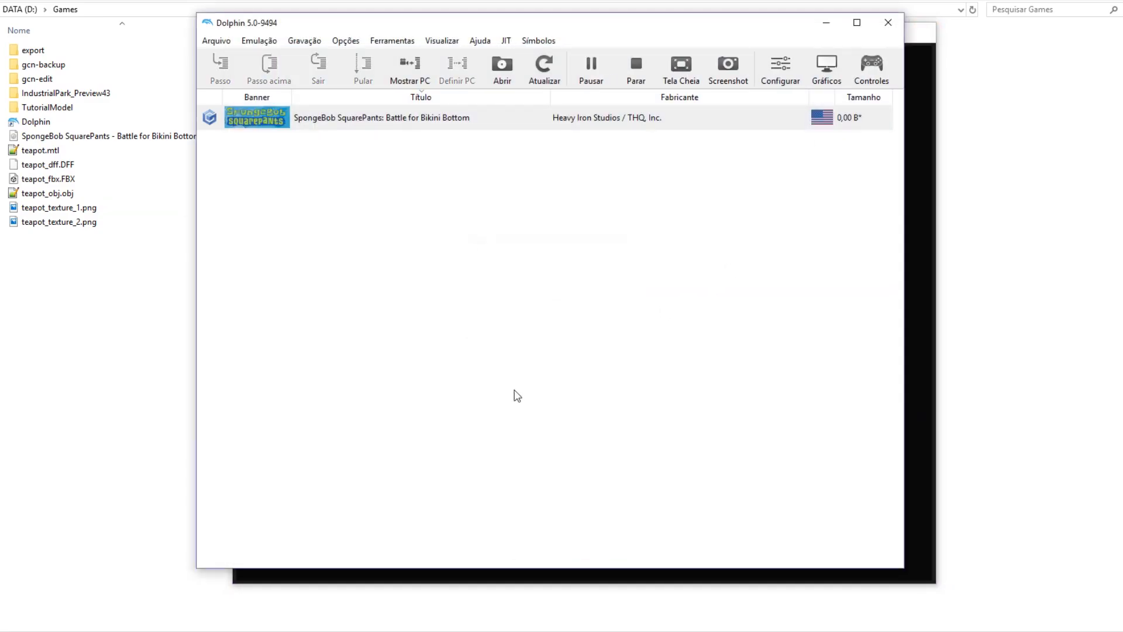
pyautogui.click(826, 21)
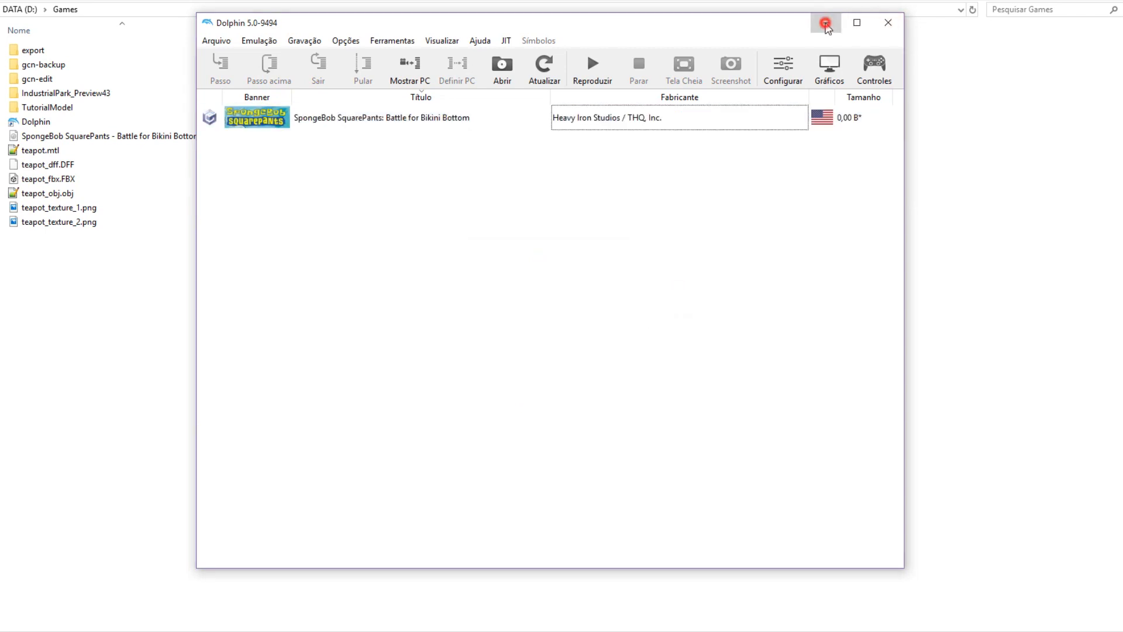
# Select the teapot and open the jf01.HOP asset list beside the SIMP's property window.
pyautogui.hotkey('alt', 'Tab')
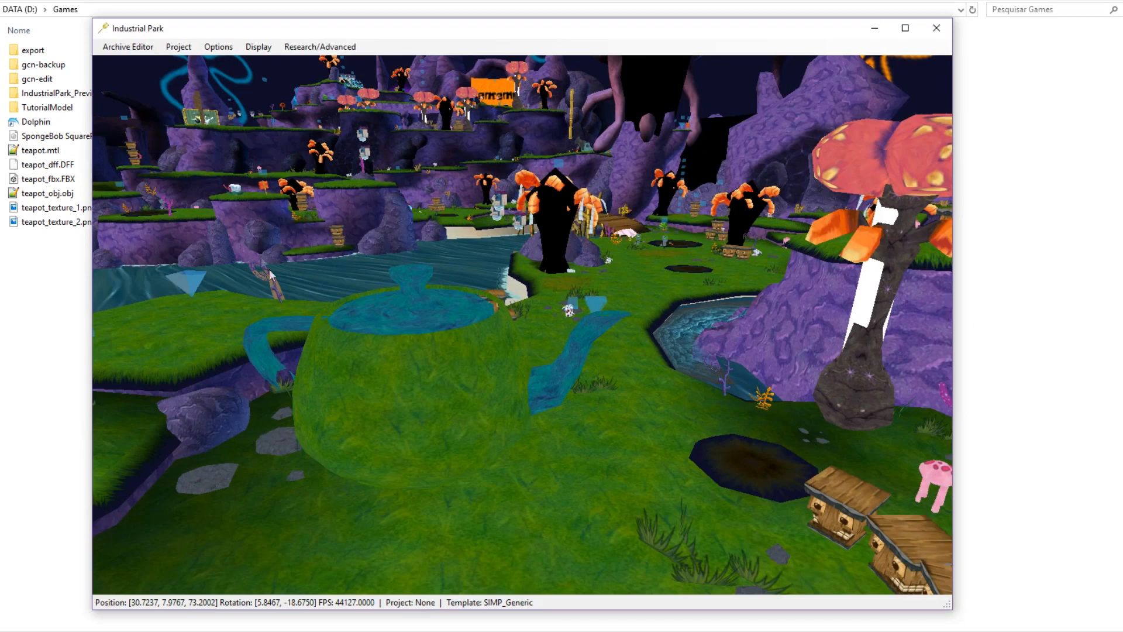
pyautogui.click(406, 379)
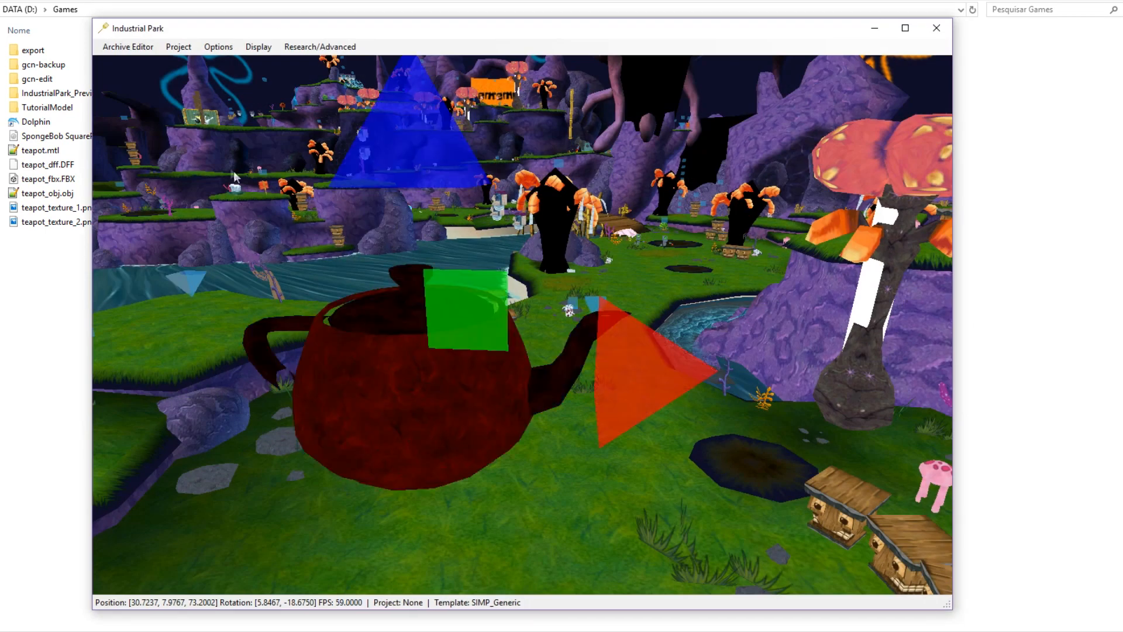
pyautogui.click(128, 47)
pyautogui.click(150, 80)
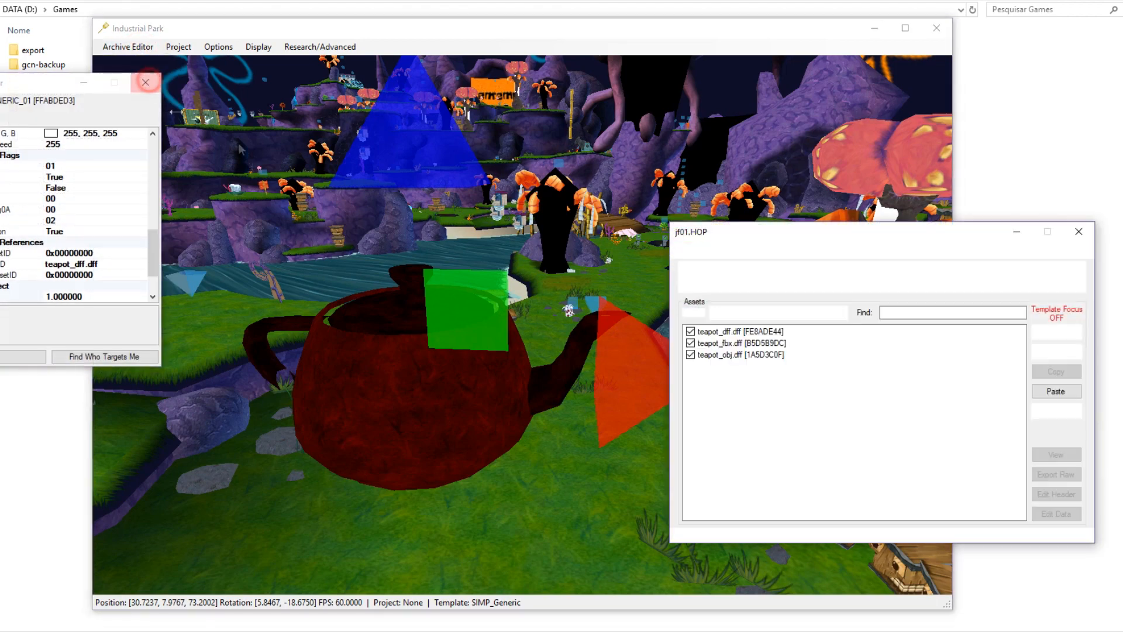
pyautogui.click(761, 344)
pyautogui.moveTo(23, 88); pyautogui.dragTo(871, 161)
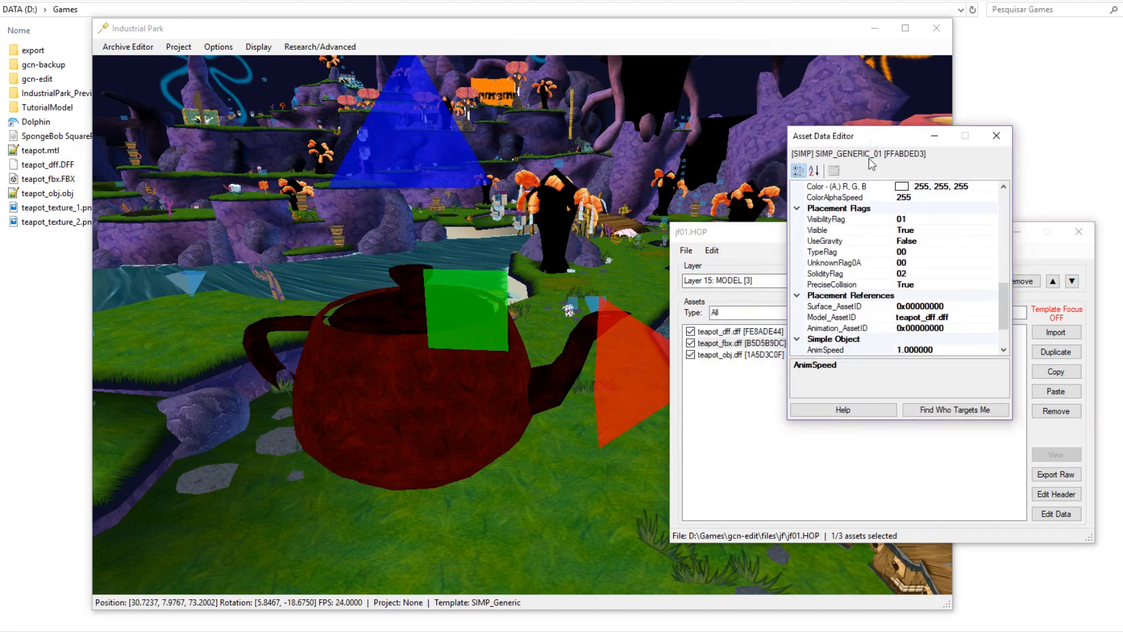
# Set SIMP_GENERIC_01's Model_AssetID to teapot_fbx.dff and view the swapped teapot.
pyautogui.click(759, 344)
pyautogui.click(868, 219)
pyautogui.click(926, 317)
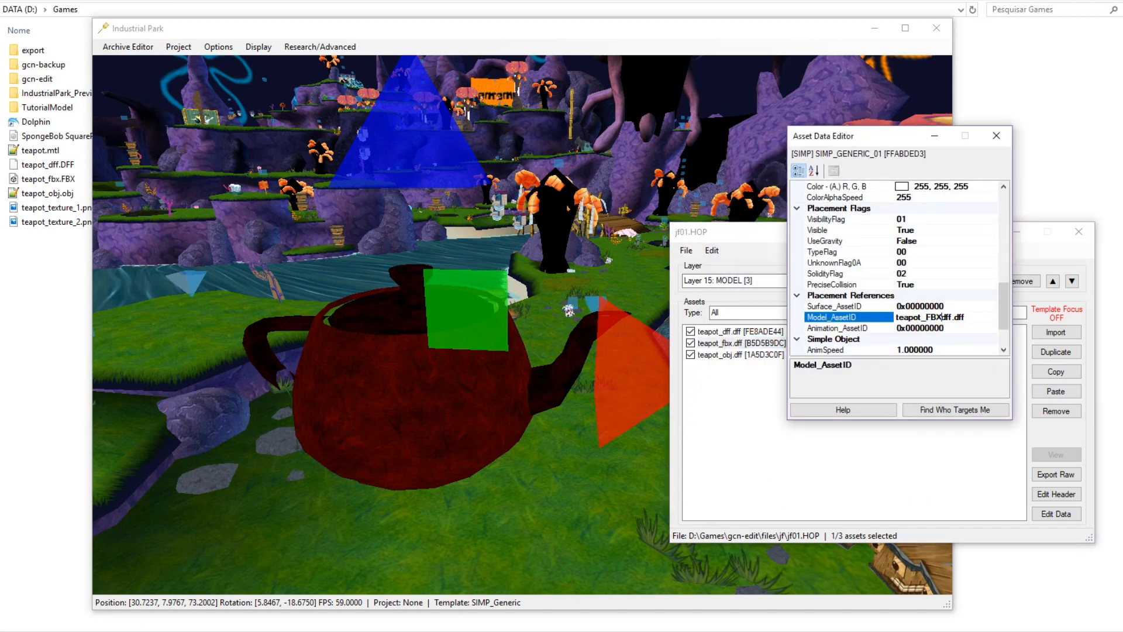
pyautogui.press('Return')
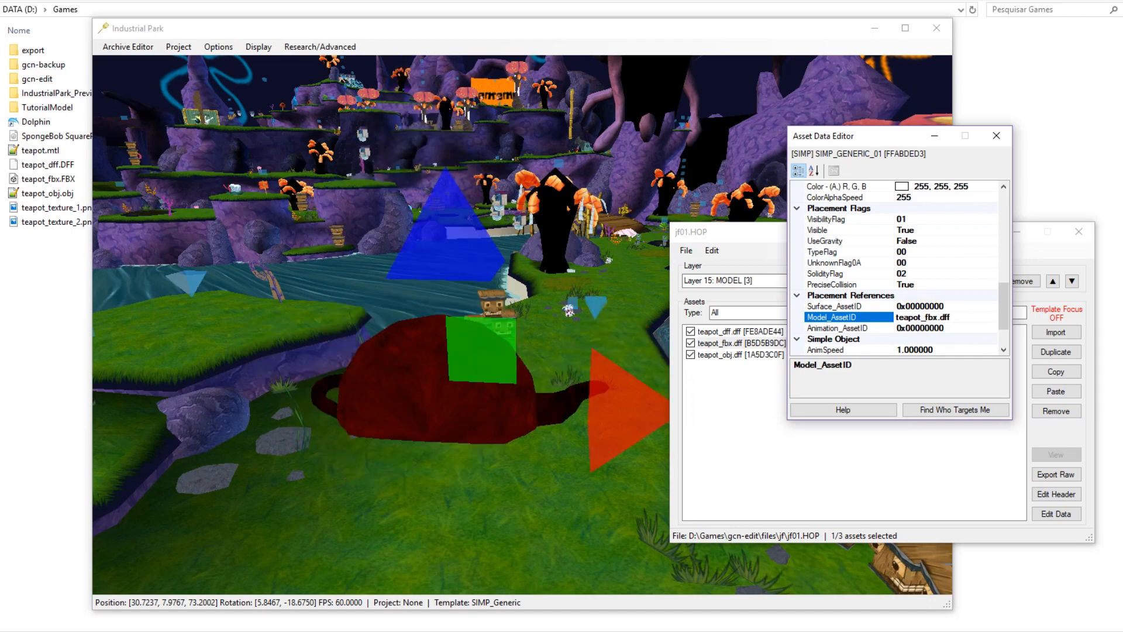
pyautogui.scroll(-2, 466, 251)
pyautogui.moveTo(464, 233); pyautogui.dragTo(522, 257, button='middle')
pyautogui.scroll(3, 419, 234)
pyautogui.scroll(-1, 522, 257)
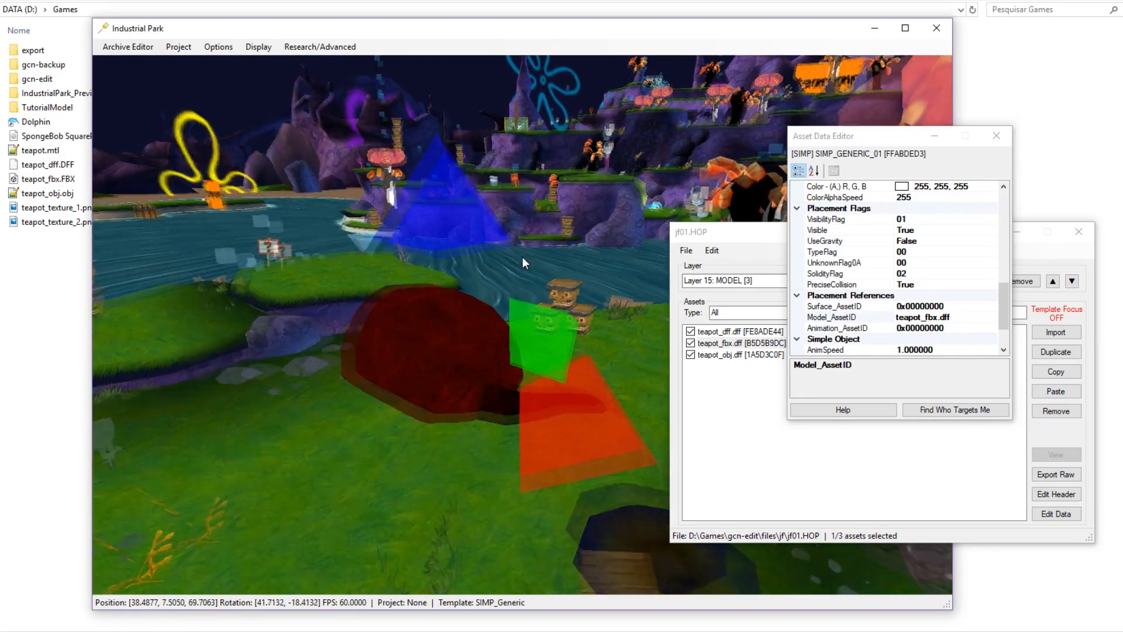
pyautogui.scroll(1, 522, 258)
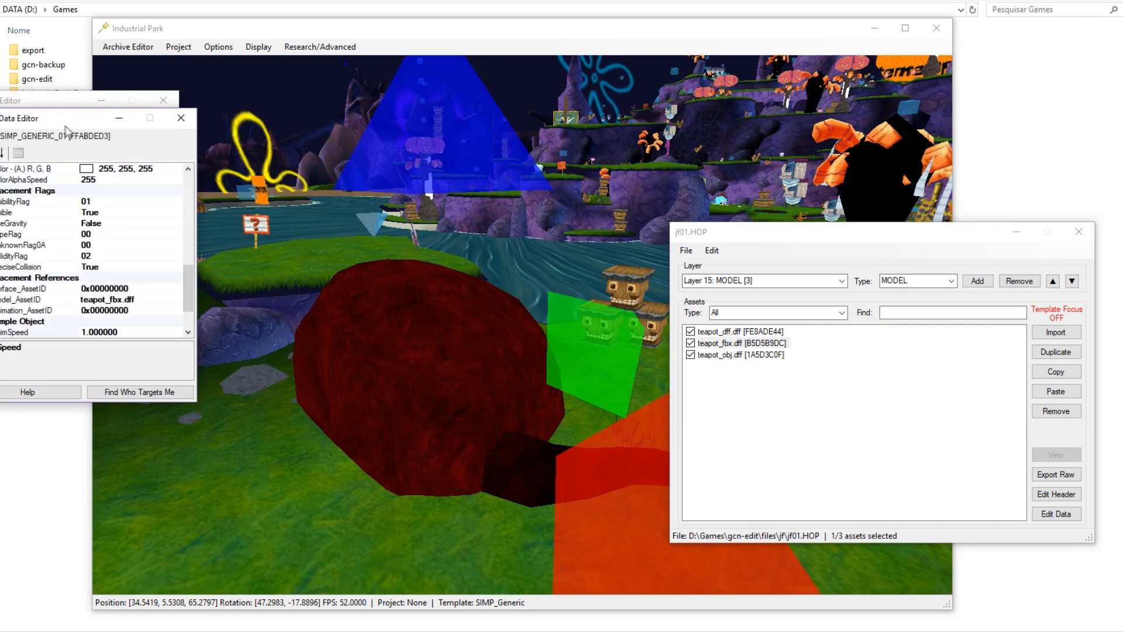
# Change the teapot SIMP's Pitch from -90 to 0.
pyautogui.moveTo(64, 123); pyautogui.dragTo(529, 178)
pyautogui.scroll(5, 668, 332)
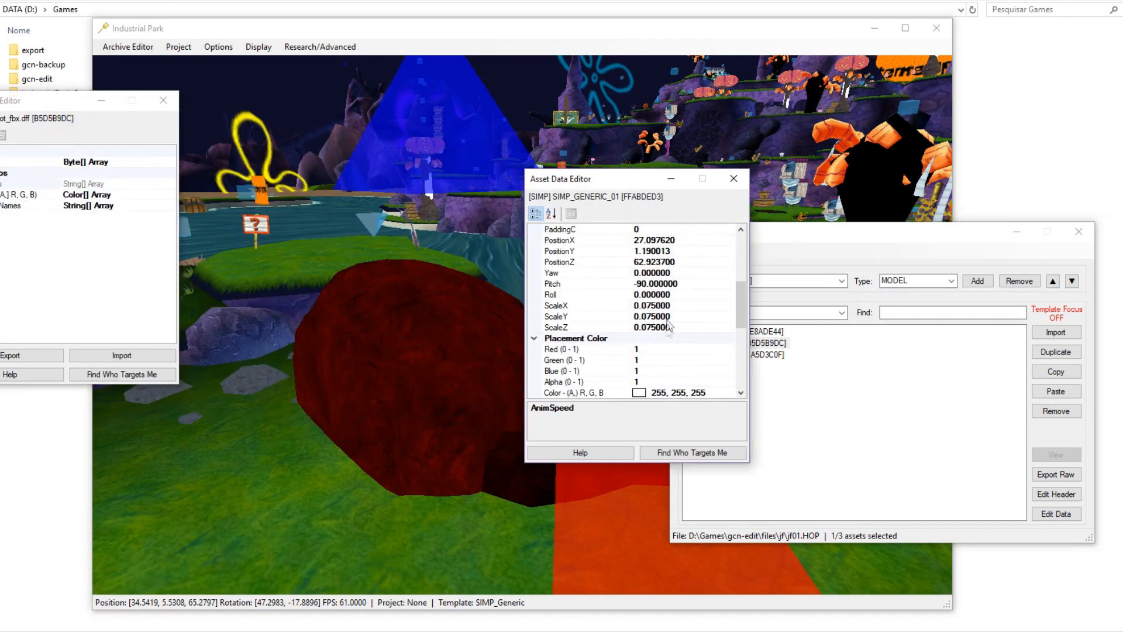
pyautogui.click(676, 285)
pyautogui.click(686, 284)
pyautogui.click(603, 283)
pyautogui.write('0')
pyautogui.press('Return')
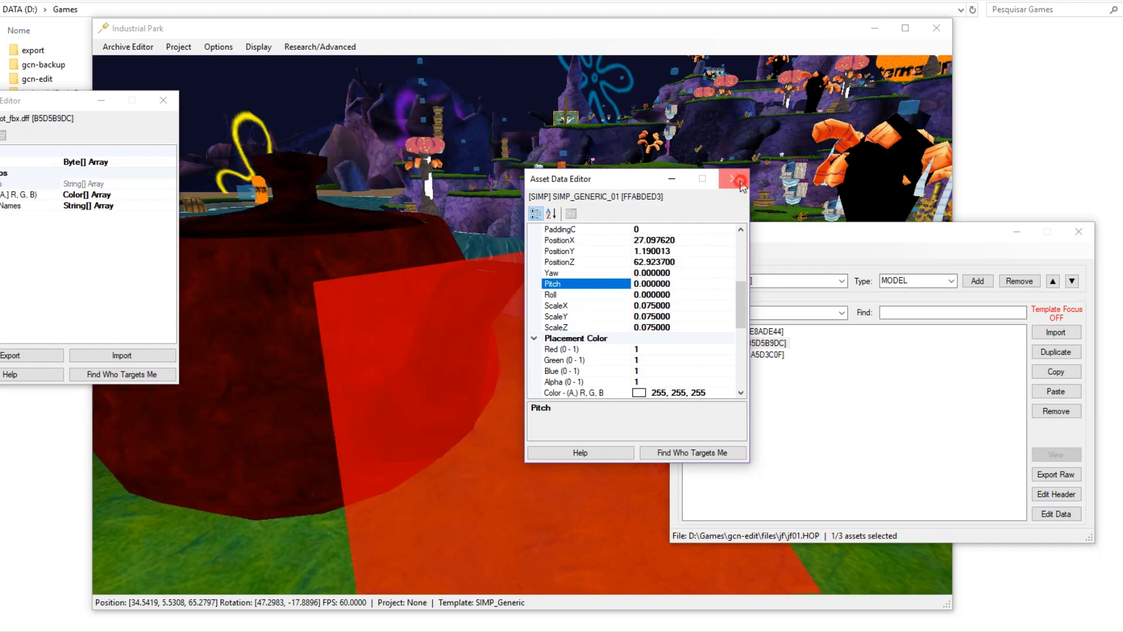
# Close the SIMP and fbx model property windows and orbit back over the upright teapot.
pyautogui.click(733, 179)
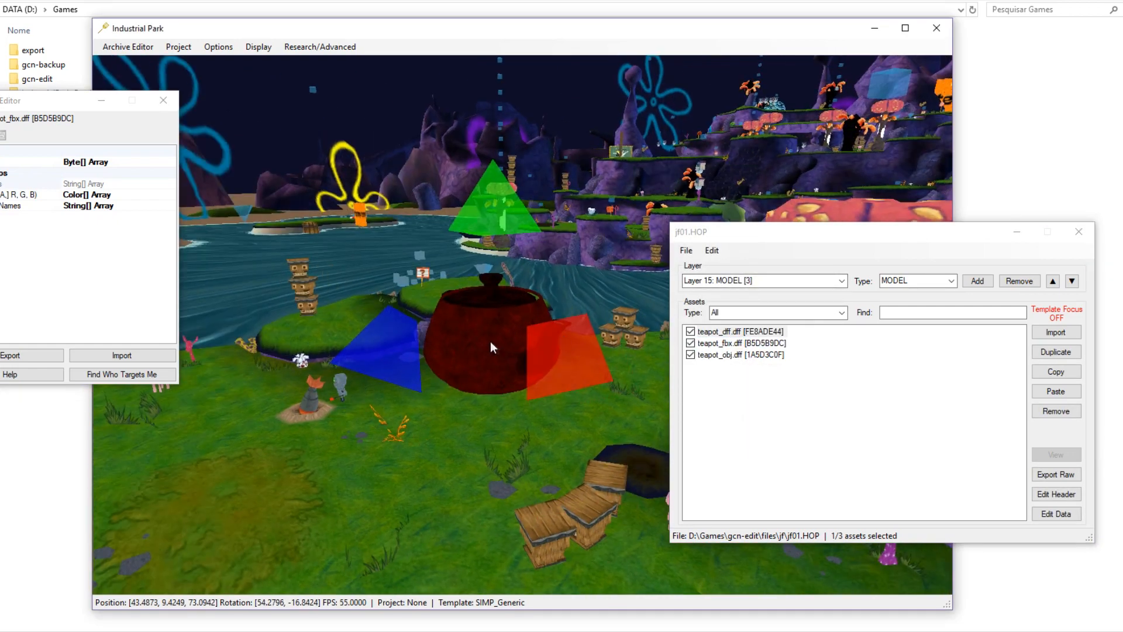
pyautogui.click(744, 331)
pyautogui.click(740, 343)
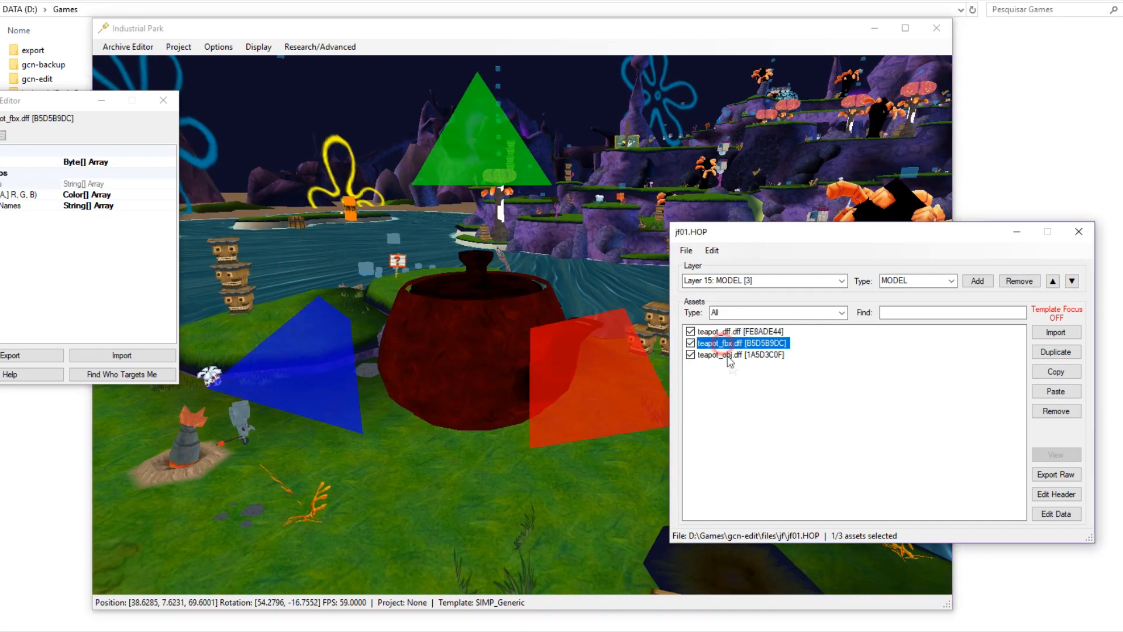
pyautogui.click(727, 355)
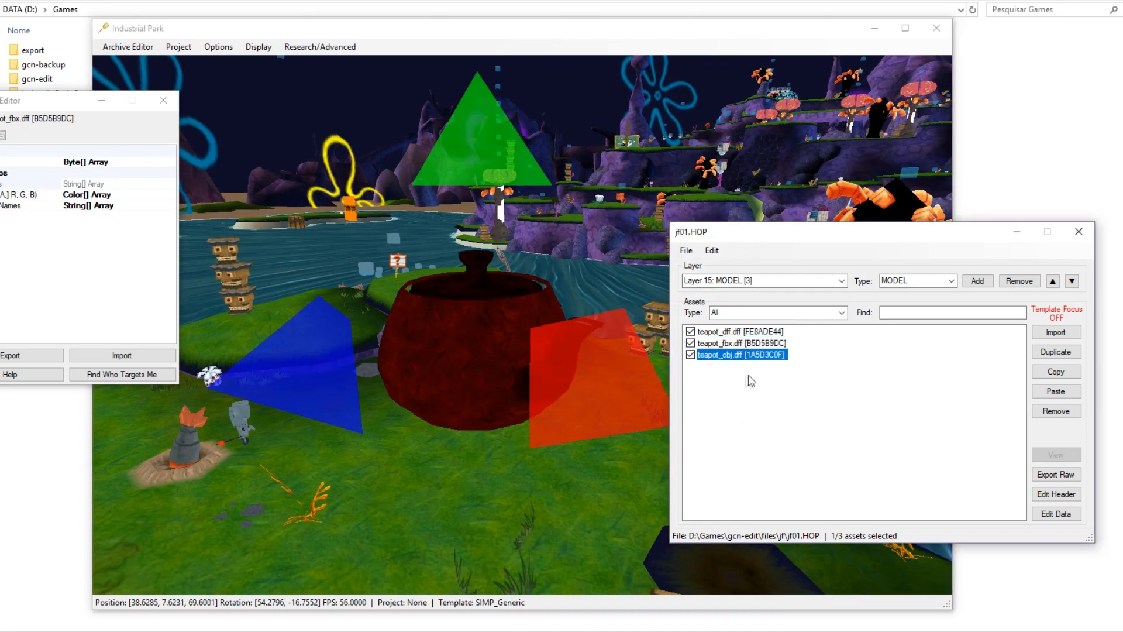
pyautogui.click(744, 379)
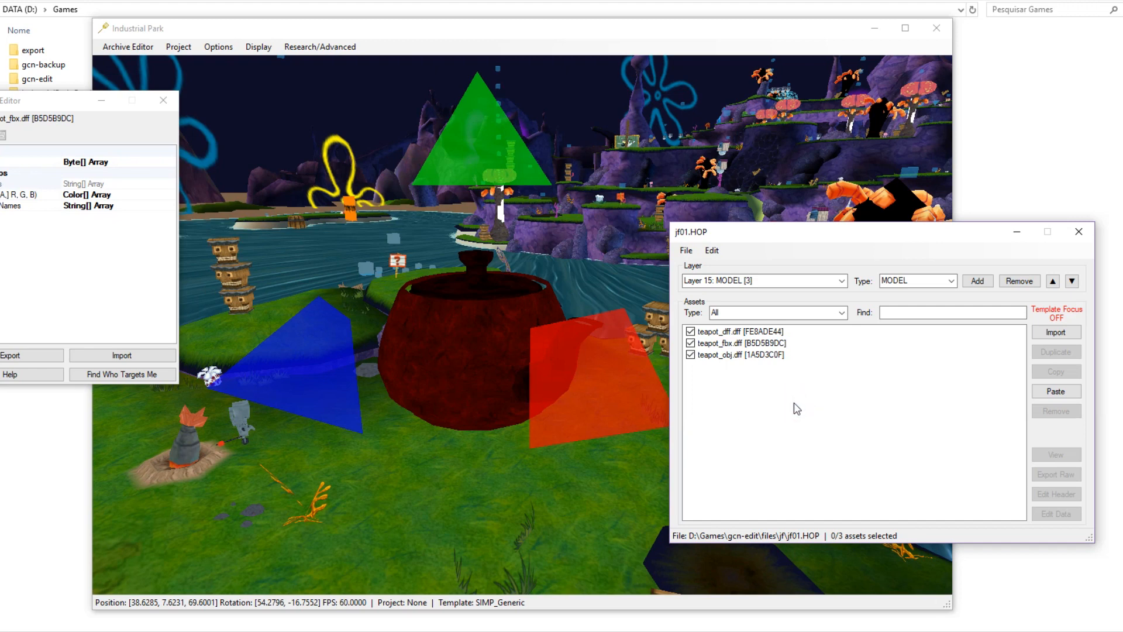
pyautogui.click(168, 100)
pyautogui.click(855, 443)
pyautogui.scroll(-3, 599, 374)
pyautogui.moveTo(357, 405); pyautogui.dragTo(241, 433, button='middle')
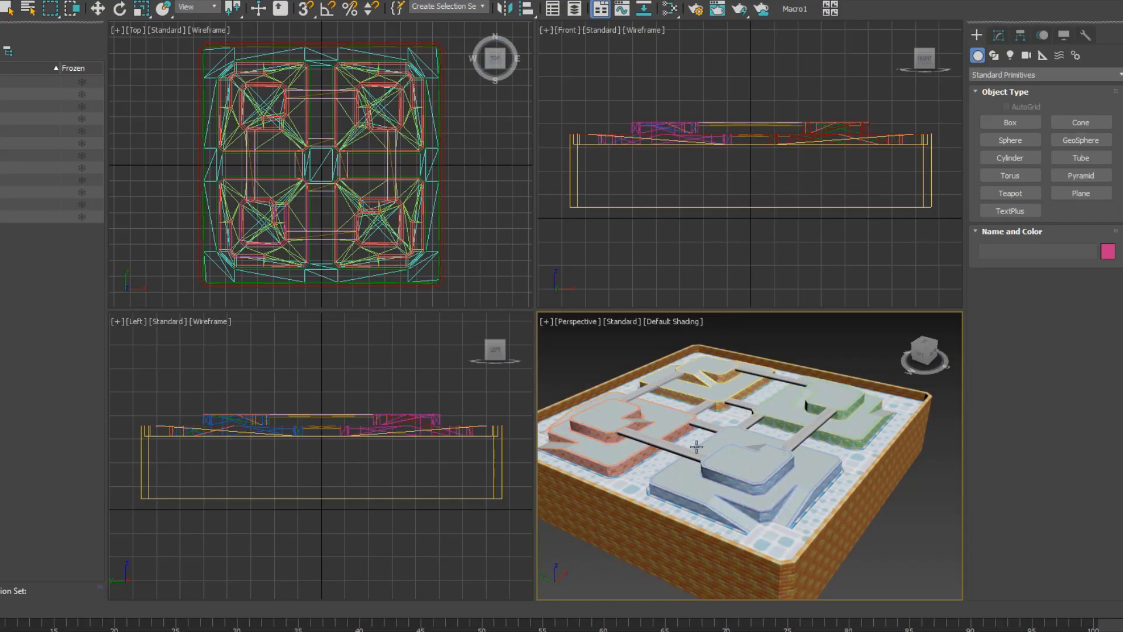
pyautogui.keyDown('alt'); pyautogui.moveTo(818, 457); pyautogui.dragTo(758, 450, button='middle'); pyautogui.keyUp('alt')
pyautogui.scroll(5, 784, 392)
pyautogui.keyDown('alt'); pyautogui.moveTo(740, 487); pyautogui.dragTo(815, 393, button='middle'); pyautogui.keyUp('alt')
pyautogui.scroll(-3, 789, 487)
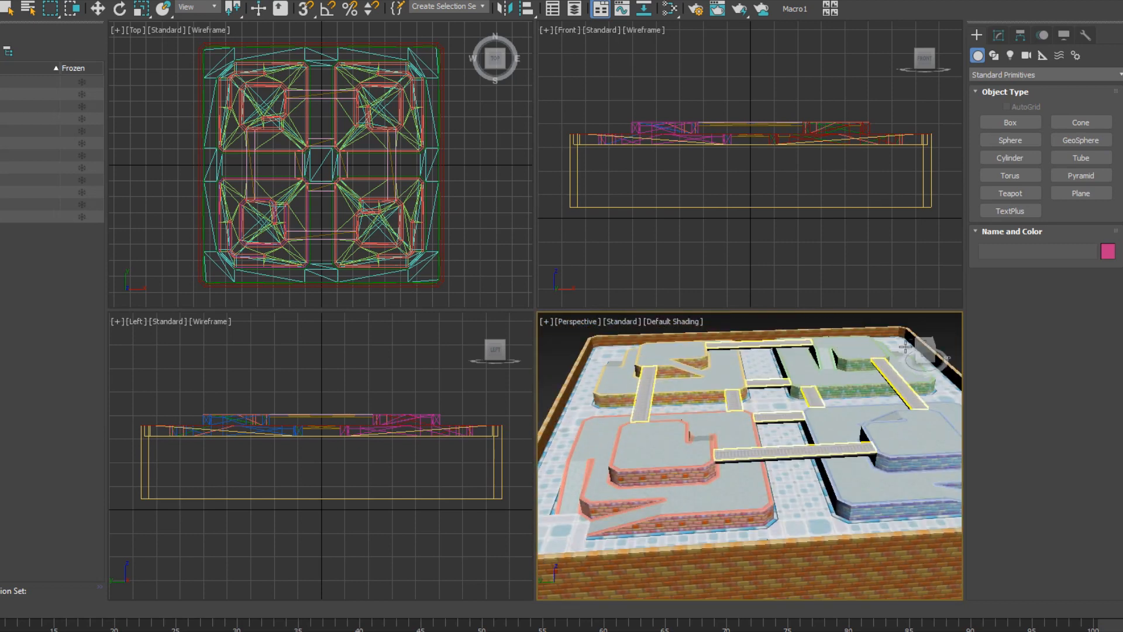
pyautogui.click(905, 322)
pyautogui.moveTo(762, 449)
pyautogui.keyDown('alt'); pyautogui.mouseDown(button='middle')
pyautogui.moveTo(738, 413)
pyautogui.moveTo(778, 460)
pyautogui.mouseUp(button='middle'); pyautogui.keyUp('alt')
pyautogui.scroll(-3, 770, 454)
pyautogui.scroll(4, 757, 407)
pyautogui.moveTo(757, 408)
pyautogui.mouseDown(button='middle')
pyautogui.moveTo(757, 427)
pyautogui.moveTo(741, 420)
pyautogui.moveTo(740, 404)
pyautogui.mouseUp(button='middle')
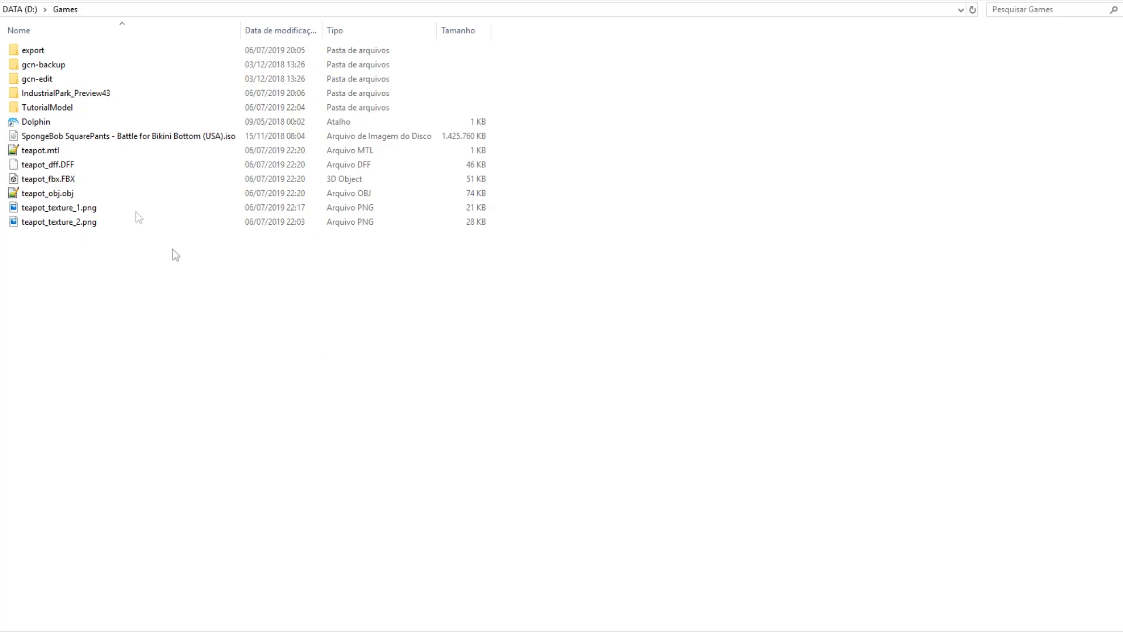
# Launch IndustrialPark.exe from IndustrialPark_Preview43 and close the empty archive window.
pyautogui.click(50, 89)
pyautogui.click(65, 80)
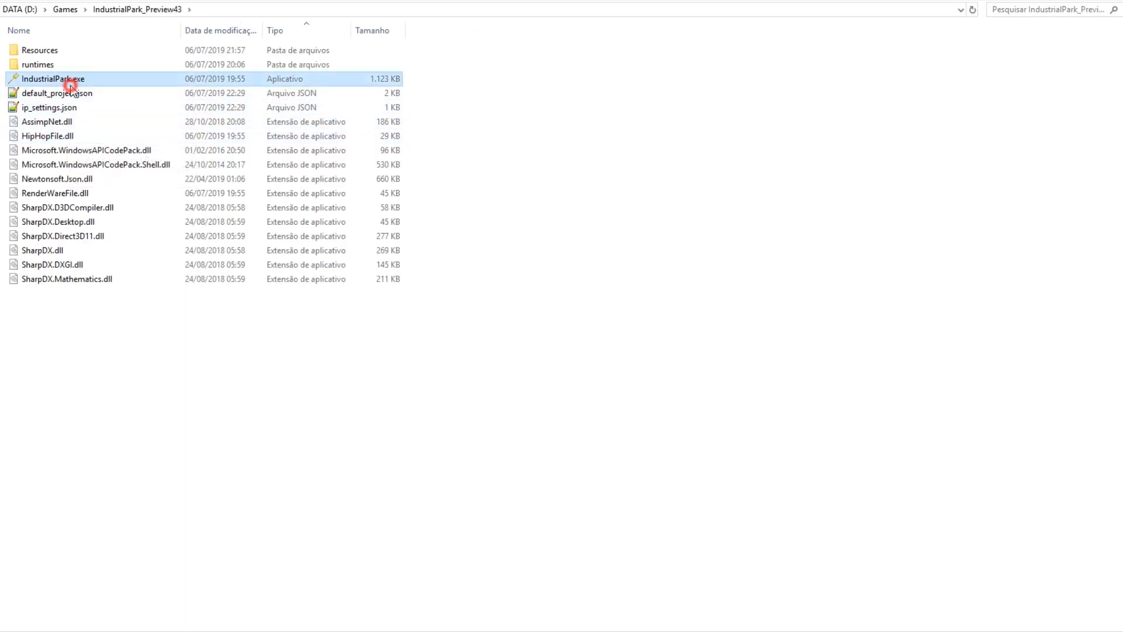
pyautogui.click(68, 10)
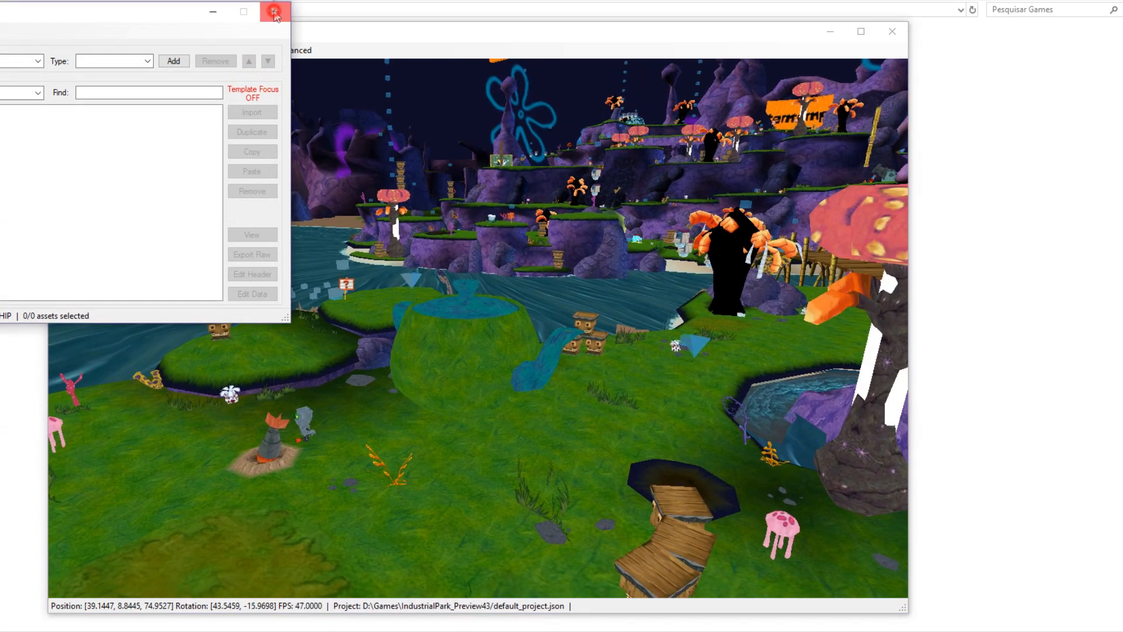
pyautogui.click(275, 11)
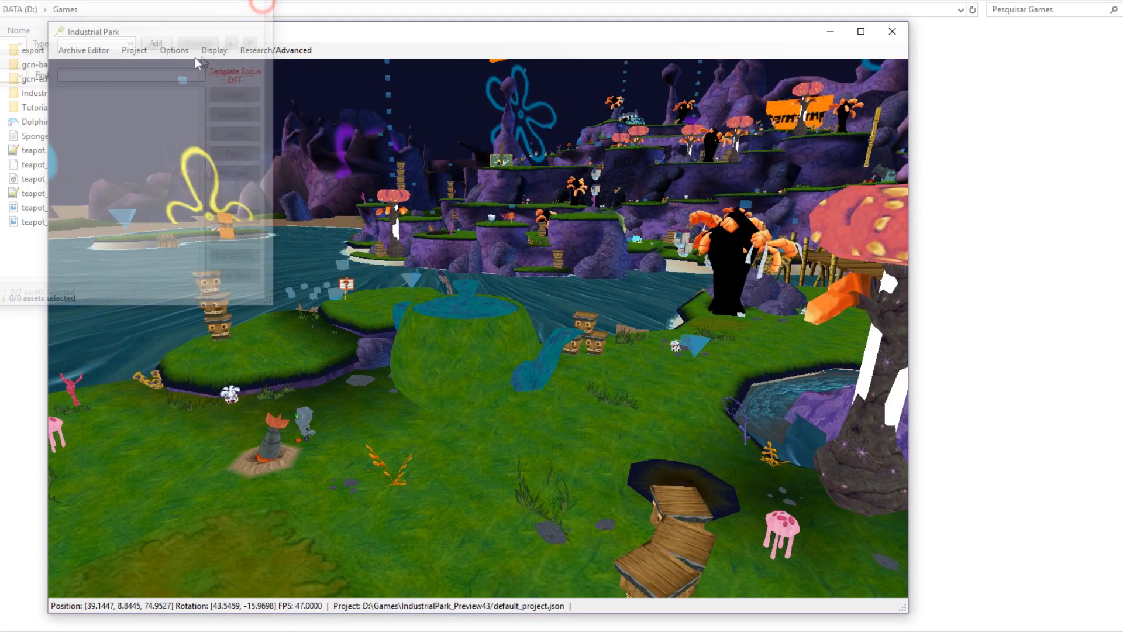
# Start a new empty Industrial Park project.
pyautogui.click(134, 50)
pyautogui.click(140, 65)
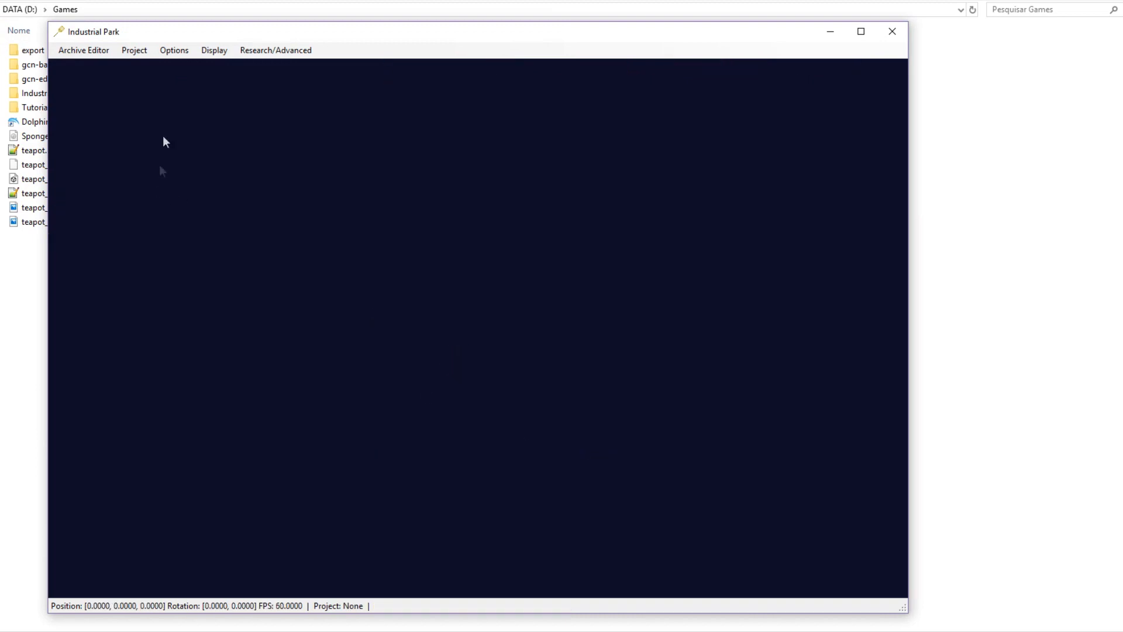
pyautogui.moveTo(182, 28); pyautogui.dragTo(207, 28)
# Download the IndustrialPark-EditorFiles into Resources and acknowledge both messages.
pyautogui.click(202, 52)
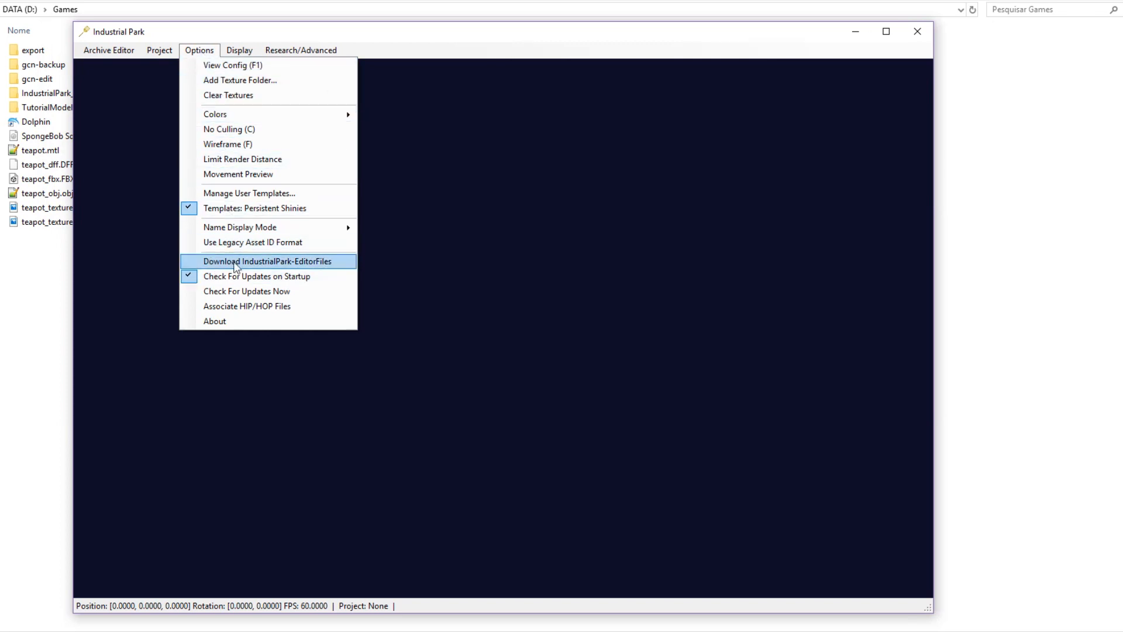
pyautogui.click(343, 262)
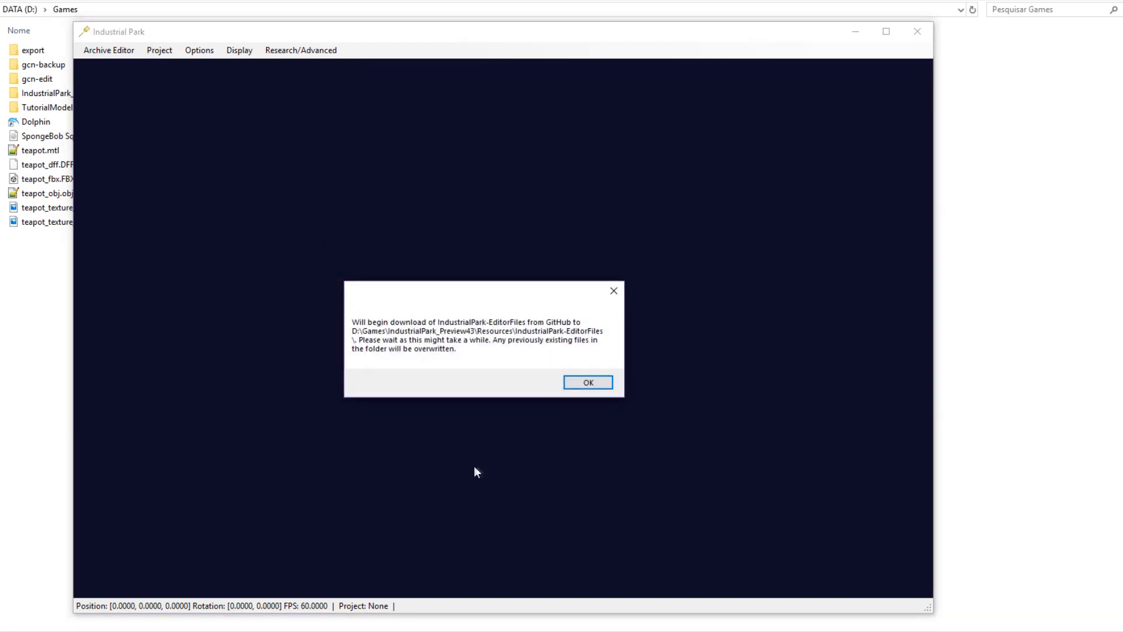
pyautogui.click(587, 384)
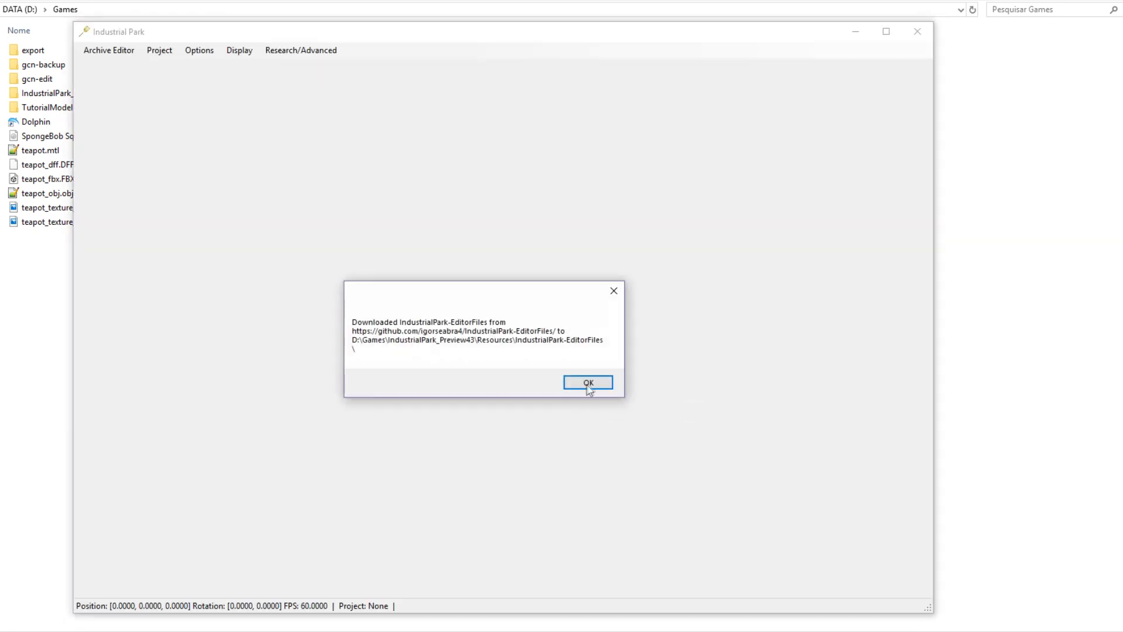
pyautogui.click(588, 383)
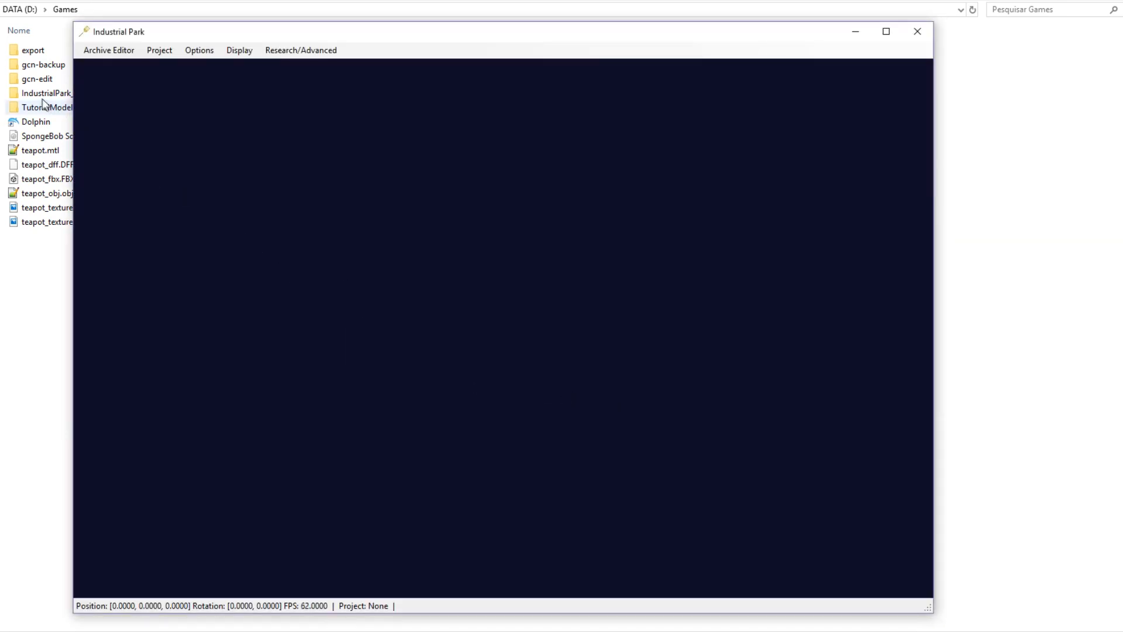
pyautogui.click(52, 95)
# Select blank.HIP and blank.HOP in the EditorFiles BattleForBikiniBottom\GameCube\Utility folder.
pyautogui.doubleClick(55, 94)
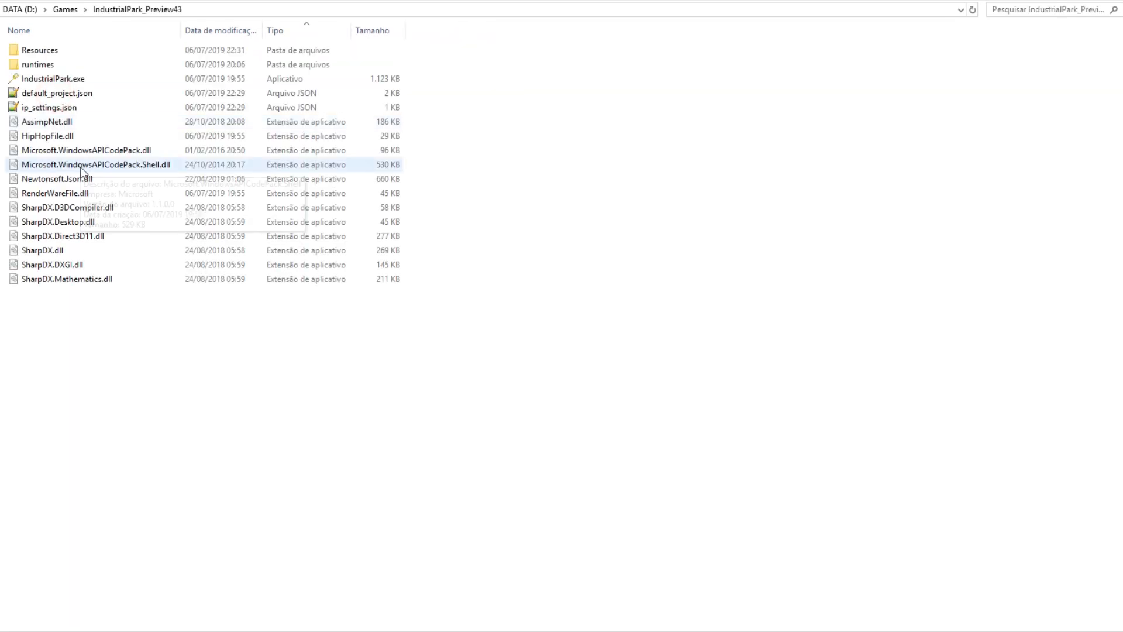
pyautogui.doubleClick(48, 49)
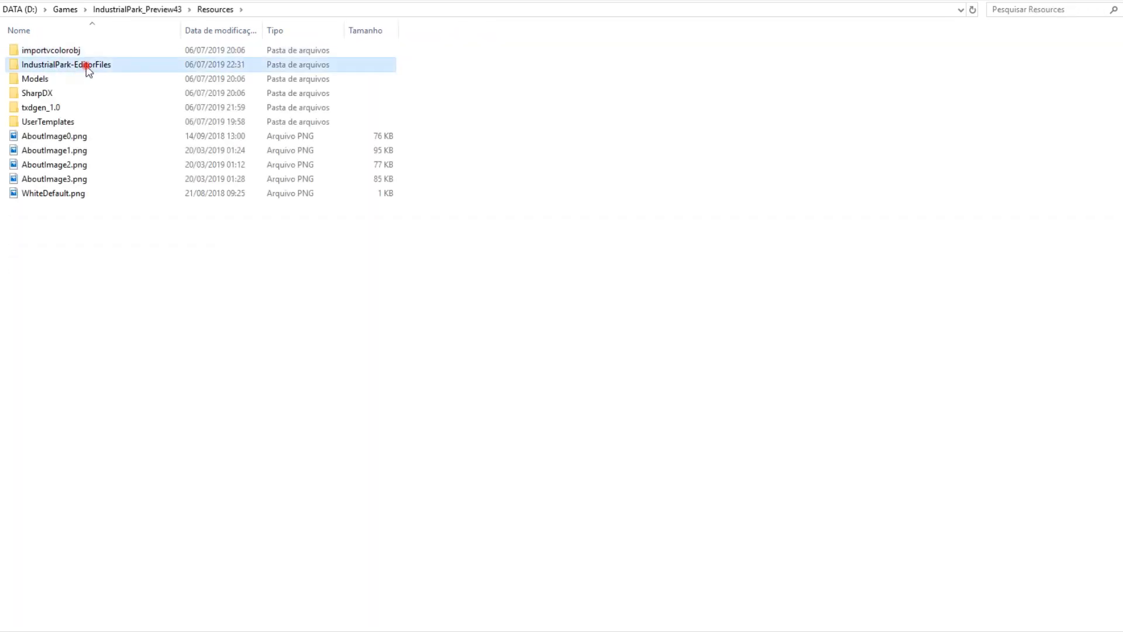
pyautogui.doubleClick(87, 66)
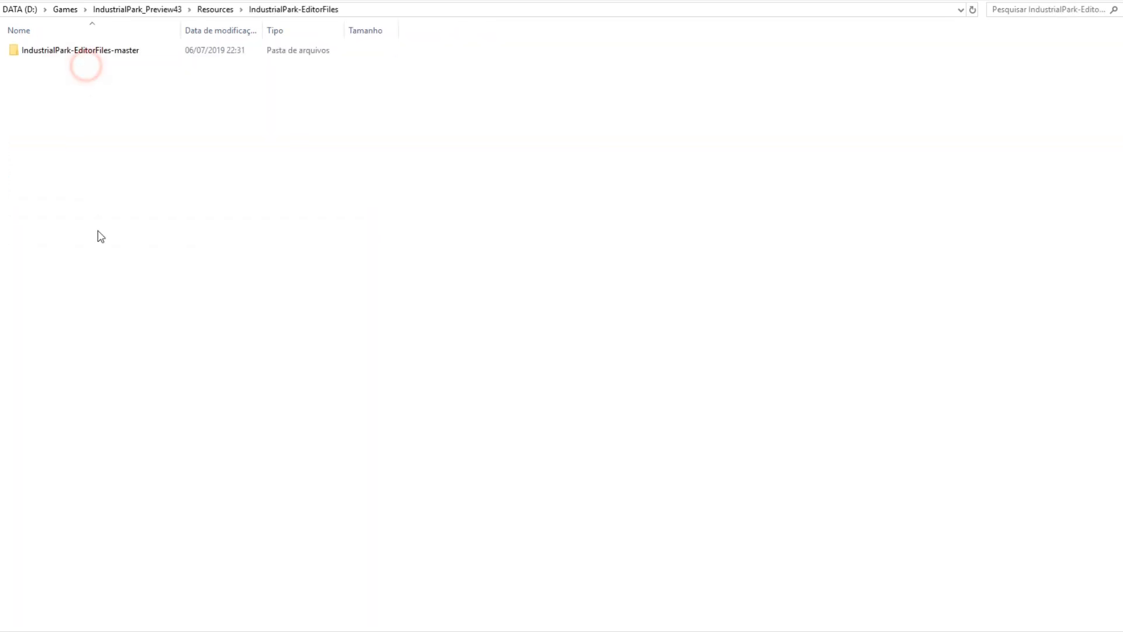
pyautogui.doubleClick(82, 51)
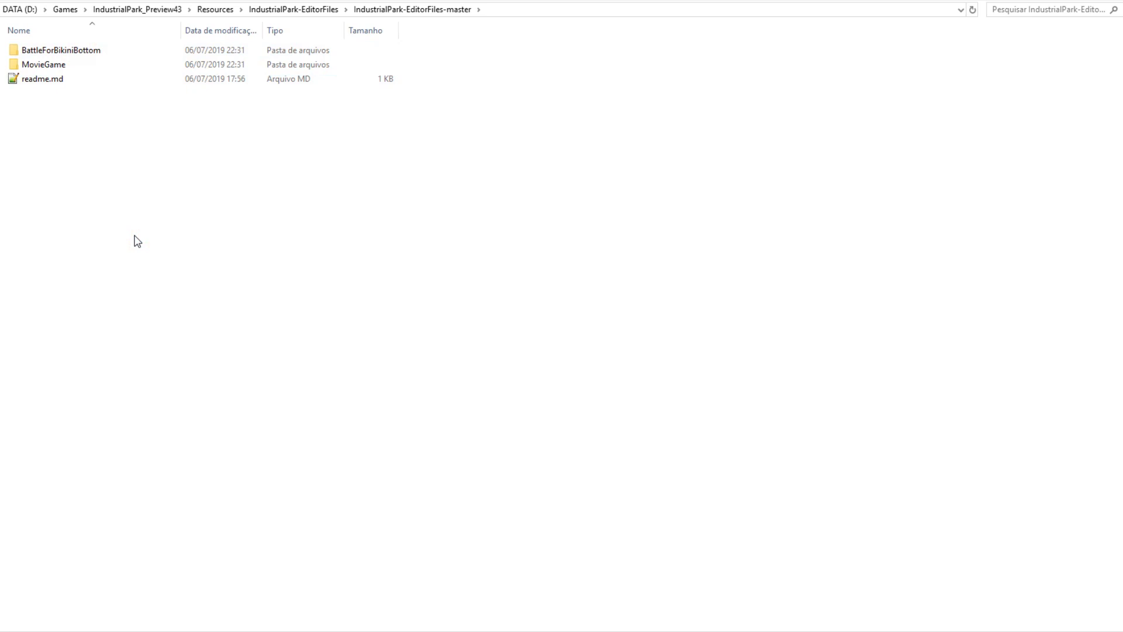
pyautogui.doubleClick(58, 52)
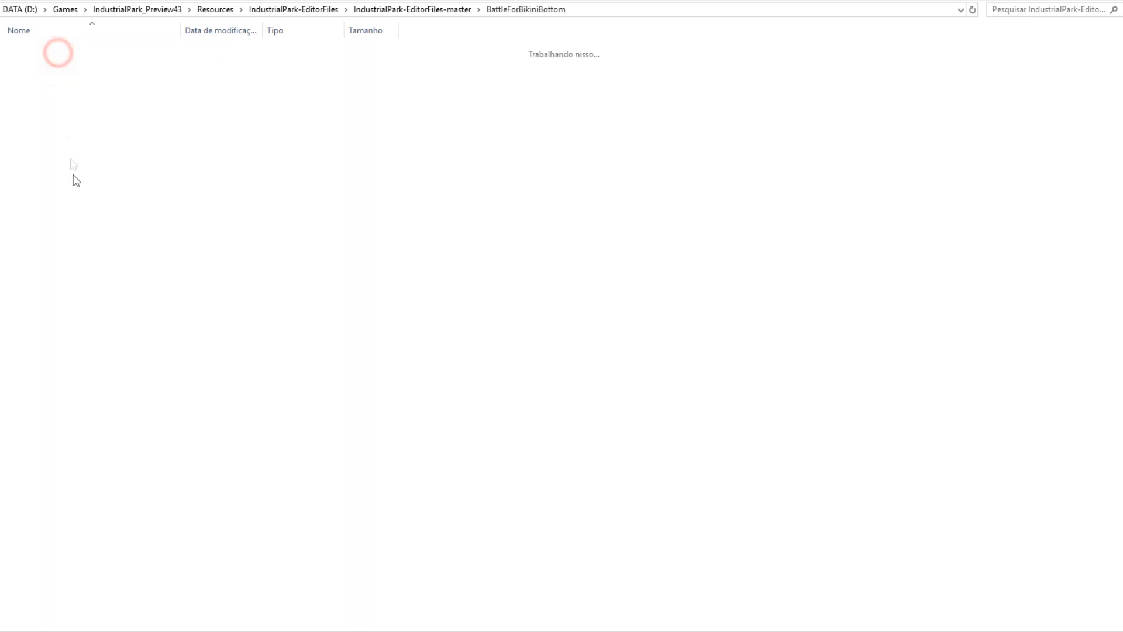
pyautogui.doubleClick(46, 48)
pyautogui.doubleClick(40, 78)
pyautogui.click(39, 51)
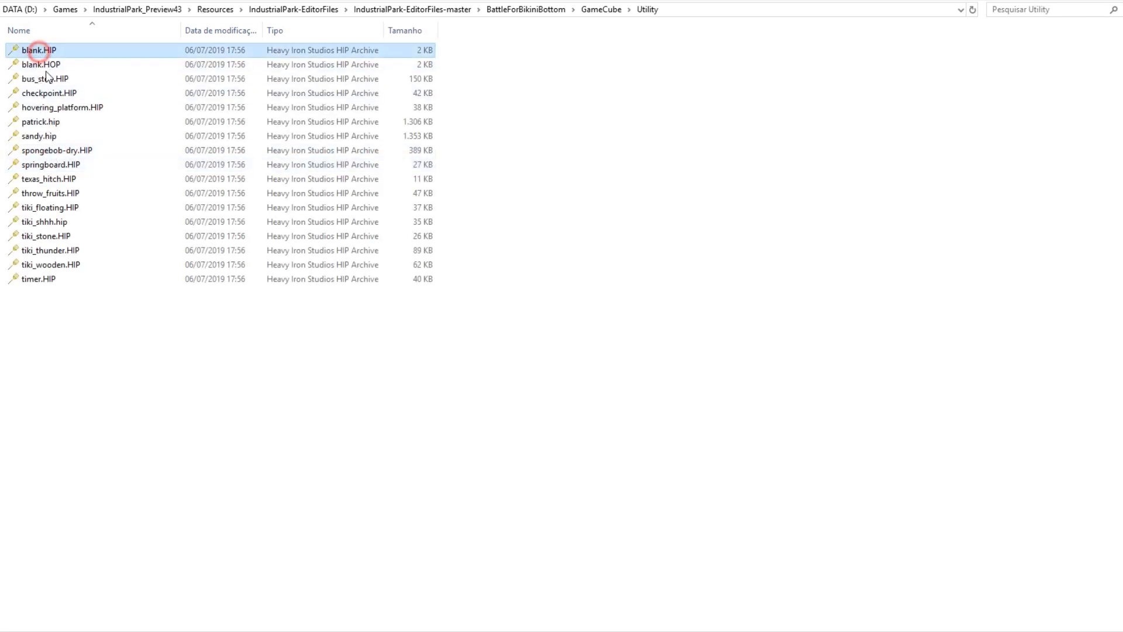
pyautogui.keyDown('shift'); pyautogui.click(42, 65); pyautogui.keyUp('shift')
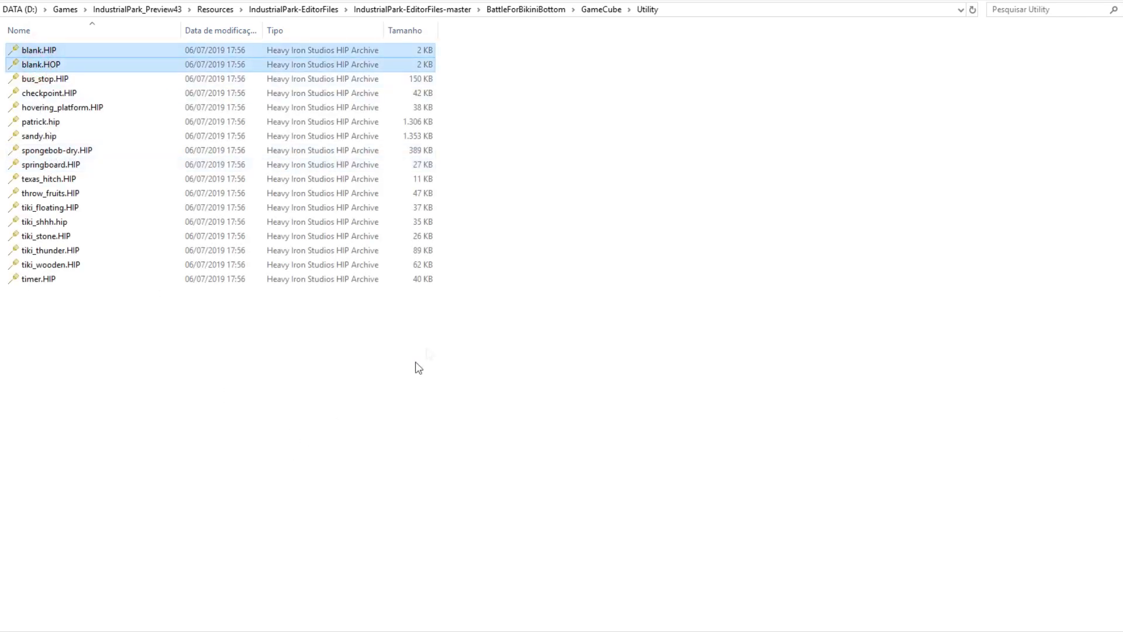
# Go back up to Games and open the gcn-edit\files folder.
pyautogui.click(216, 10)
pyautogui.click(162, 9)
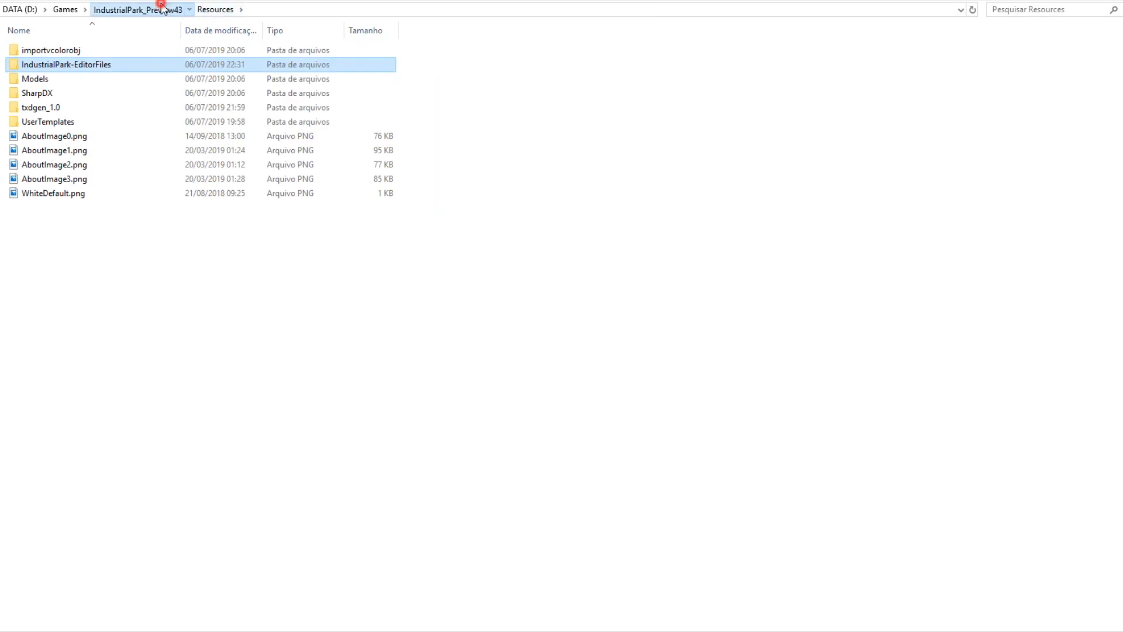
pyautogui.click(69, 9)
pyautogui.doubleClick(47, 78)
pyautogui.doubleClick(65, 54)
pyautogui.click(517, 251)
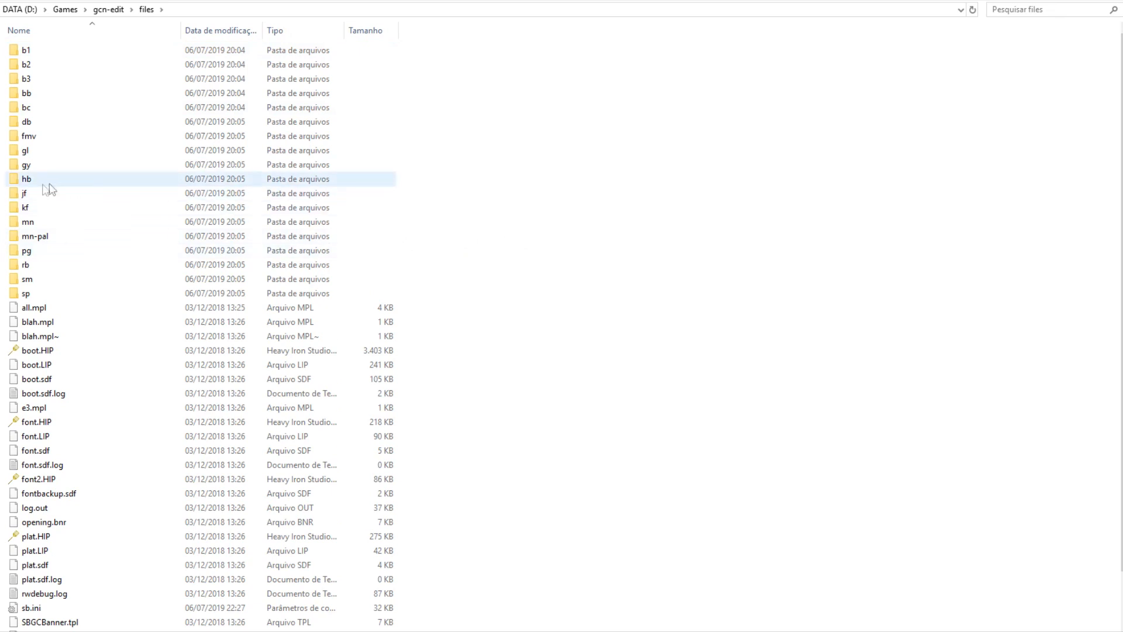
# Paste the blank level files into the jf folder.
pyautogui.doubleClick(25, 193)
pyautogui.click(279, 319)
pyautogui.click(483, 242)
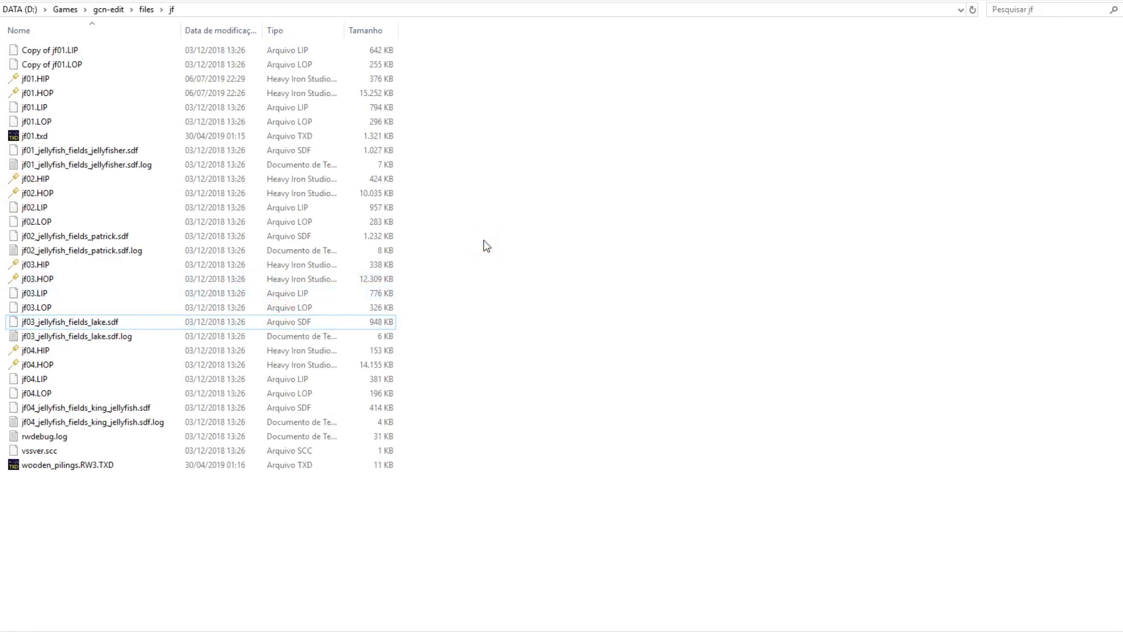
pyautogui.hotkey('ctrl', 'v')
# Sort by type and permanently delete the 22 non-HIP/HOP files in jf.
pyautogui.click(311, 30)
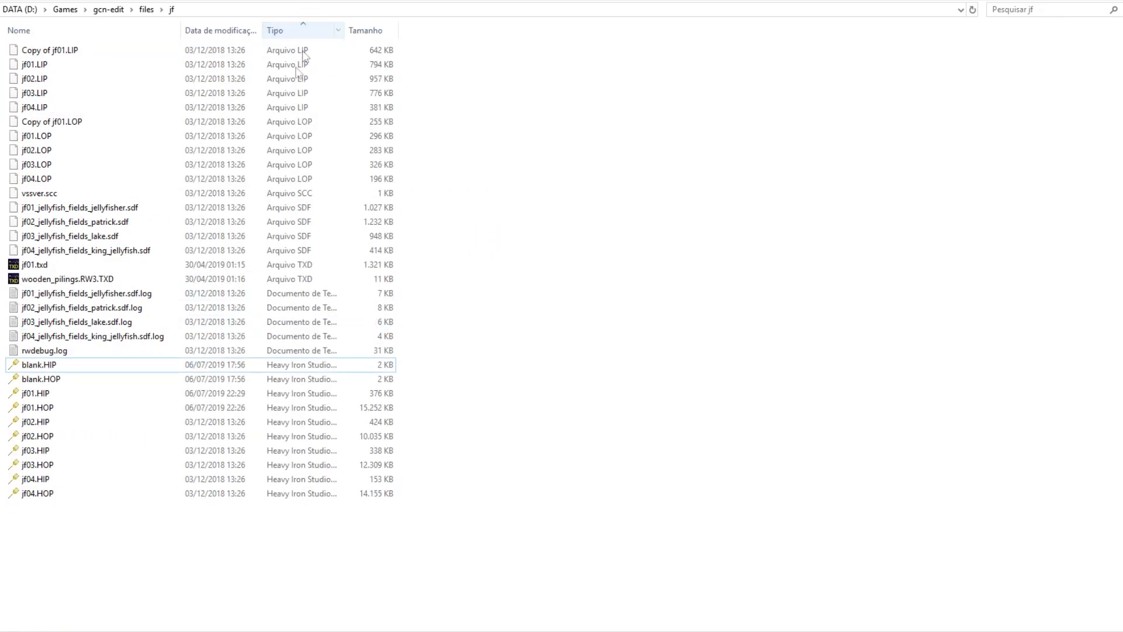
pyautogui.click(70, 350)
pyautogui.keyDown('shift'); pyautogui.click(43, 52); pyautogui.keyUp('shift')
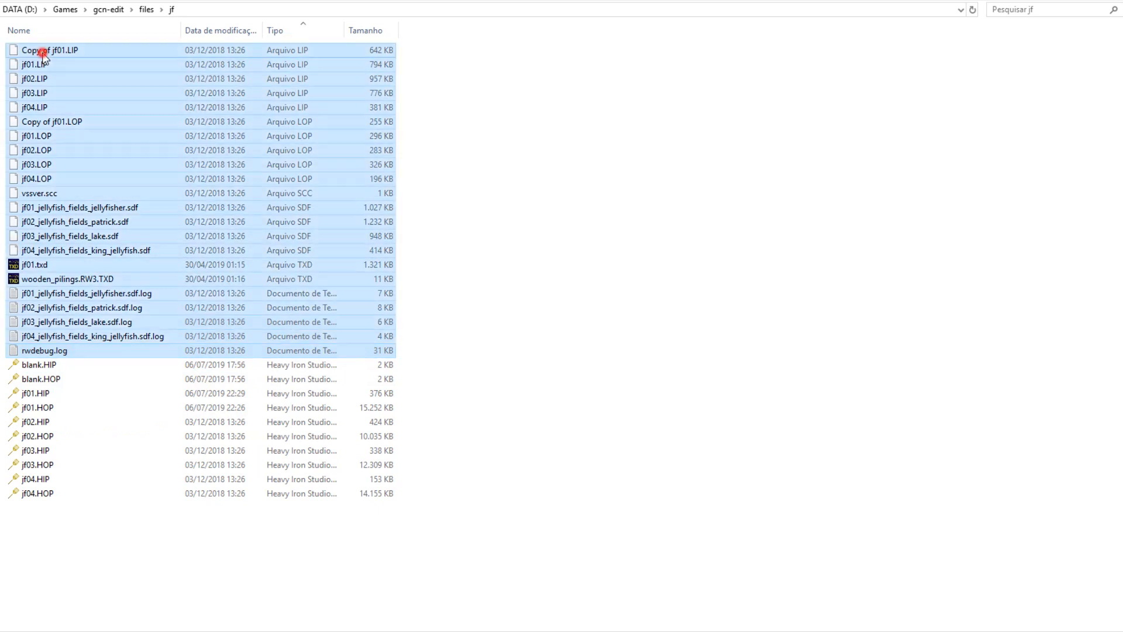
pyautogui.hotkey('shift', 'Delete')
pyautogui.press('Return')
pyautogui.click(294, 30)
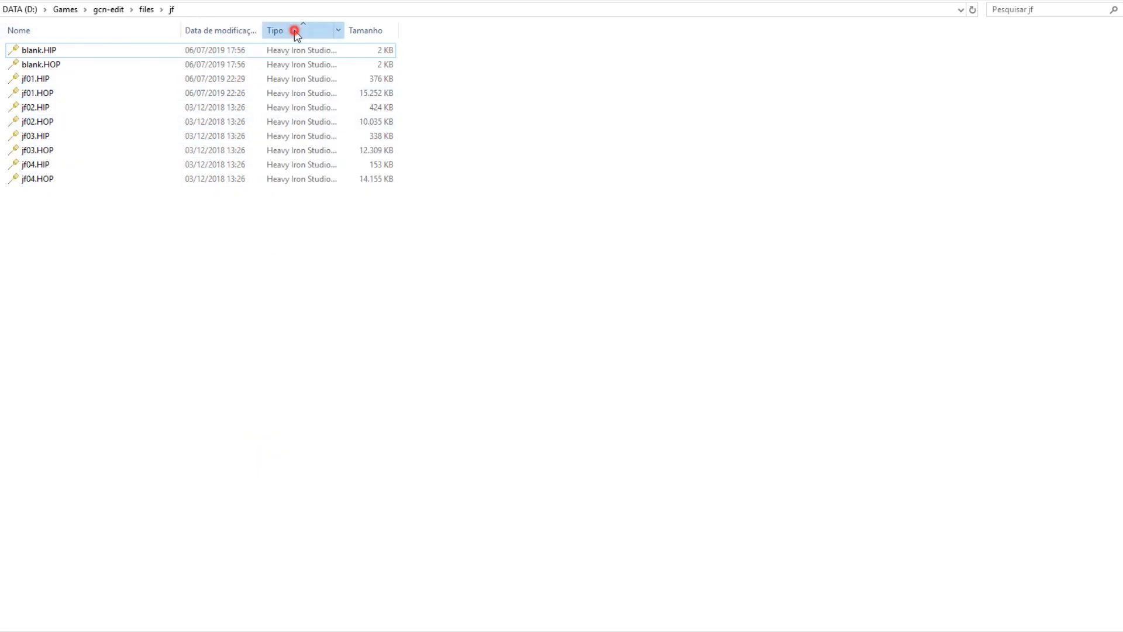
pyautogui.click(130, 30)
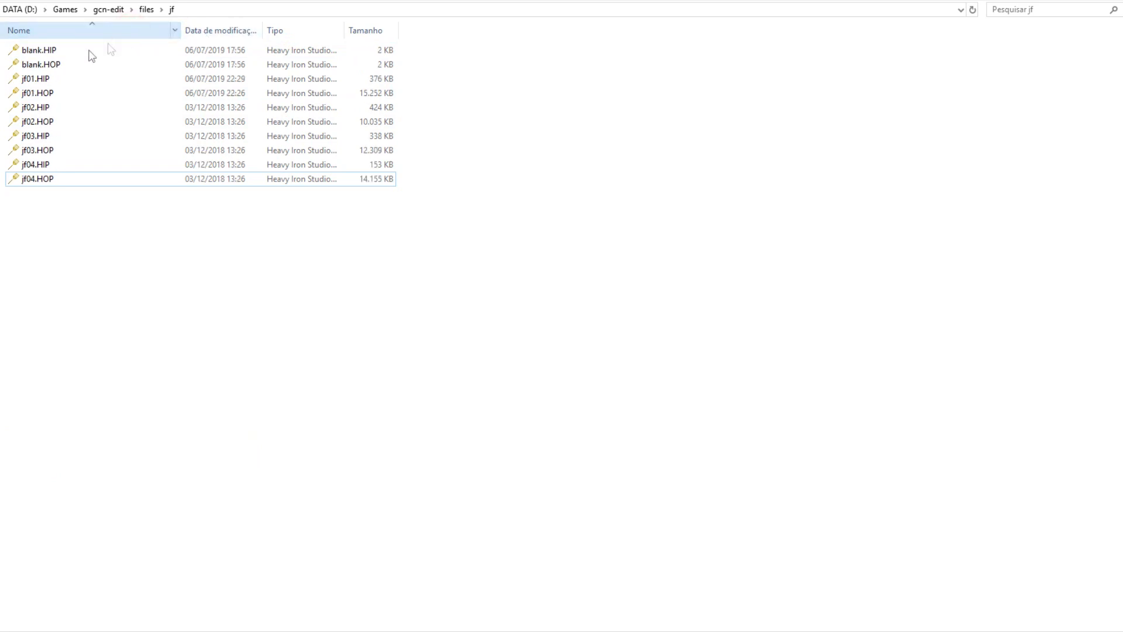
# Rename blank.HIP and blank.HOP to jf05.HIP and jf05.HOP, then return to files.
pyautogui.rightClick(41, 50)
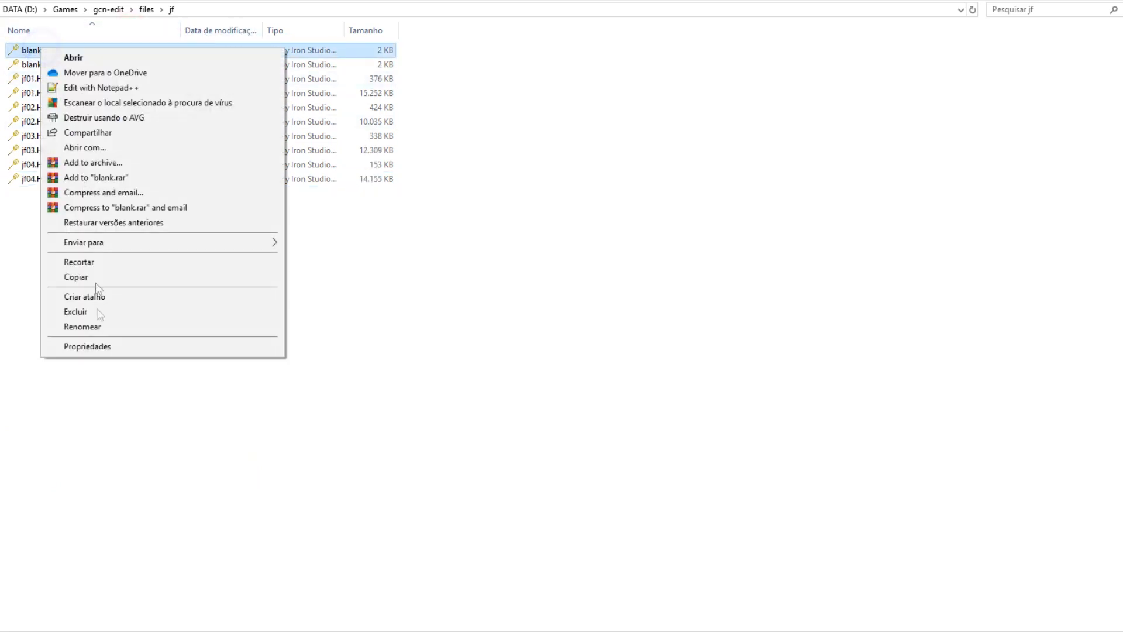
pyautogui.click(82, 327)
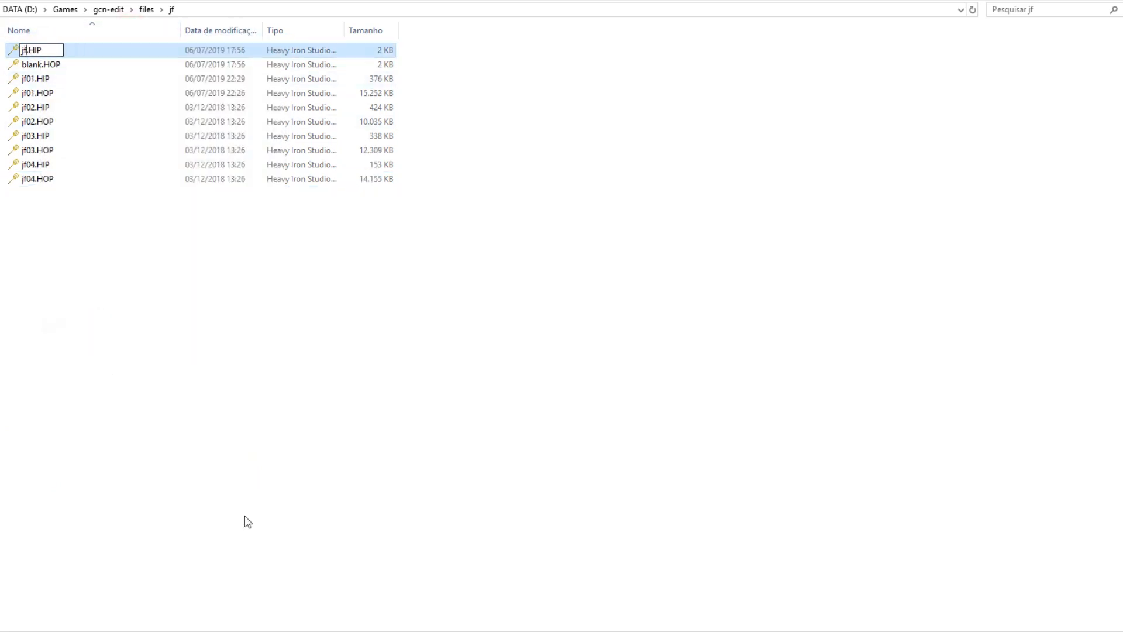
pyautogui.press('Tab')
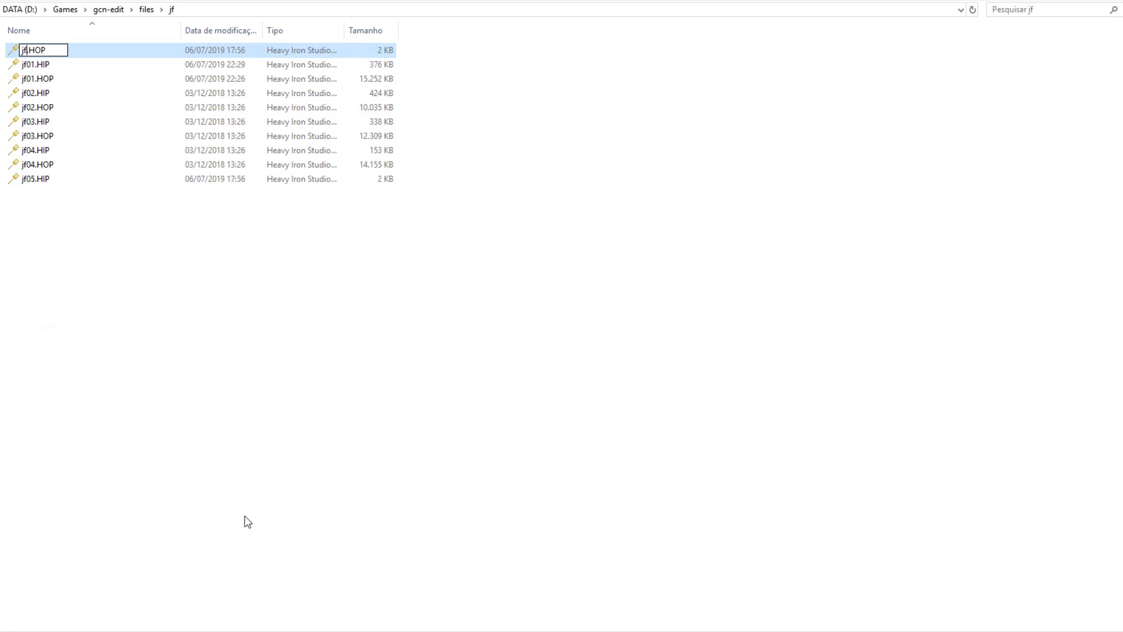
pyautogui.press('Return')
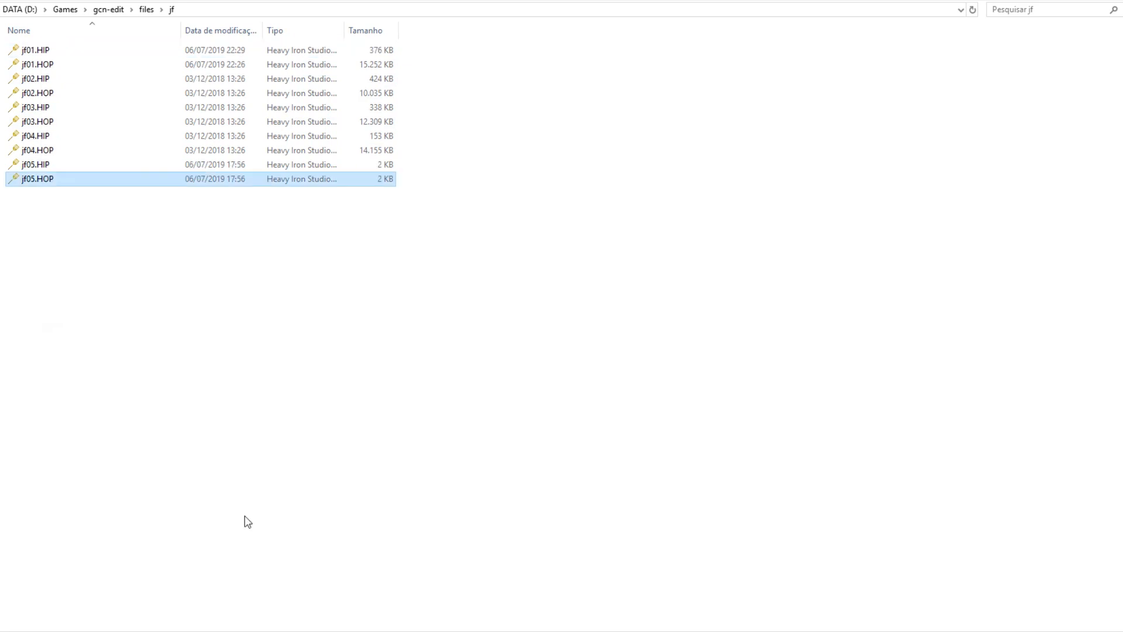
pyautogui.keyDown('ctrl'); pyautogui.click(50, 170); pyautogui.keyUp('ctrl')
pyautogui.click(168, 239)
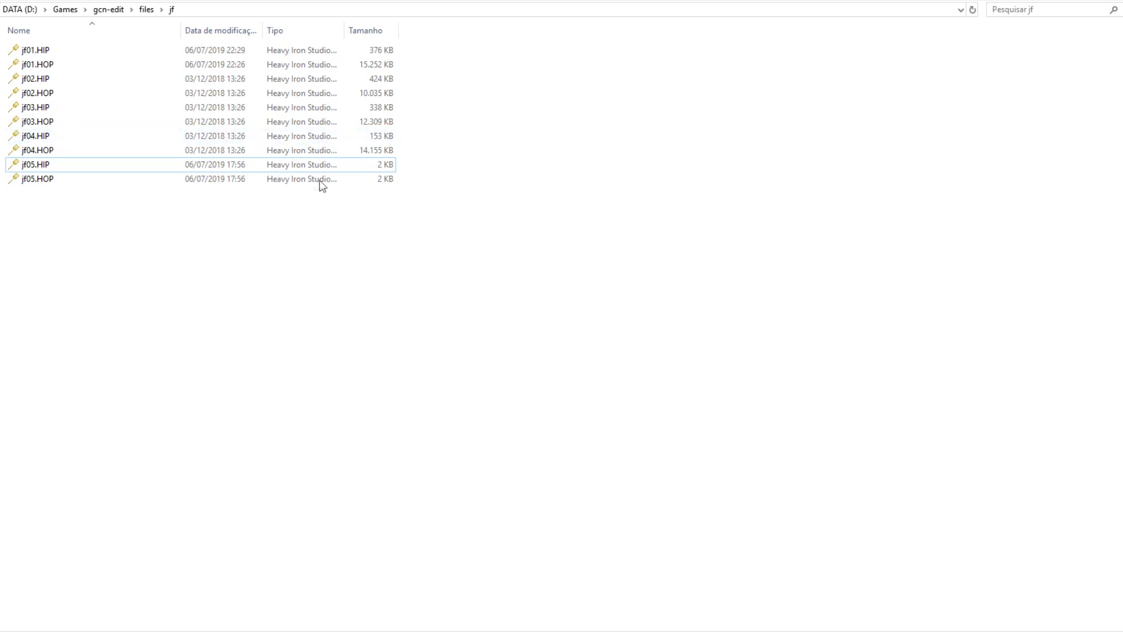
pyautogui.click(146, 10)
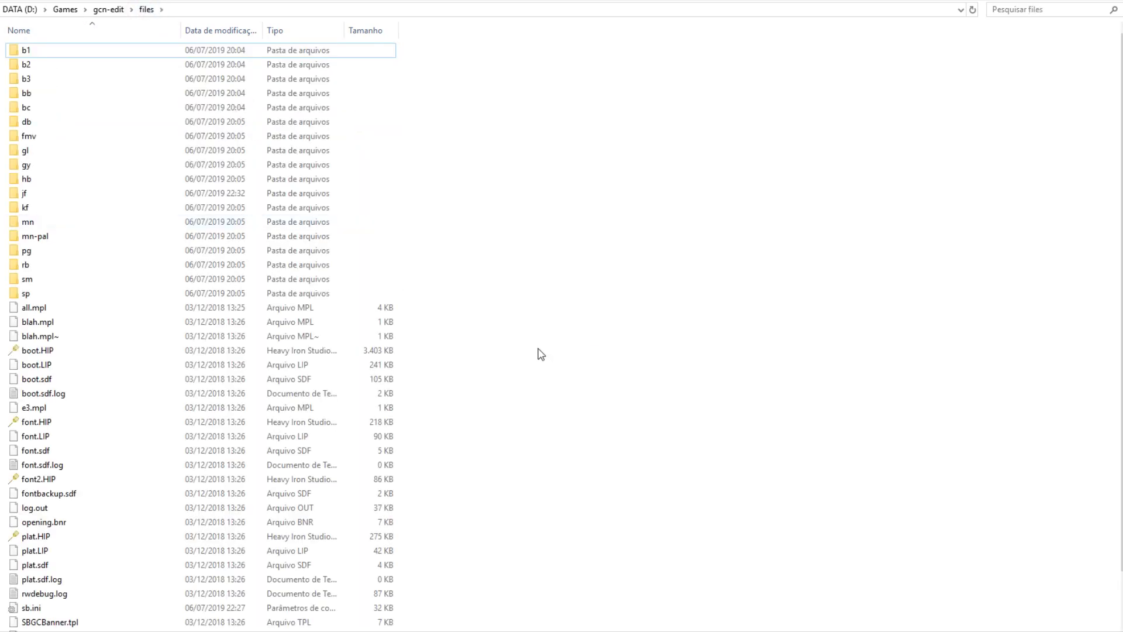
# Change BOOT=JF01 to BOOT=JF05 in sb.ini, save it, and reopen the jf folder.
pyautogui.click(30, 604)
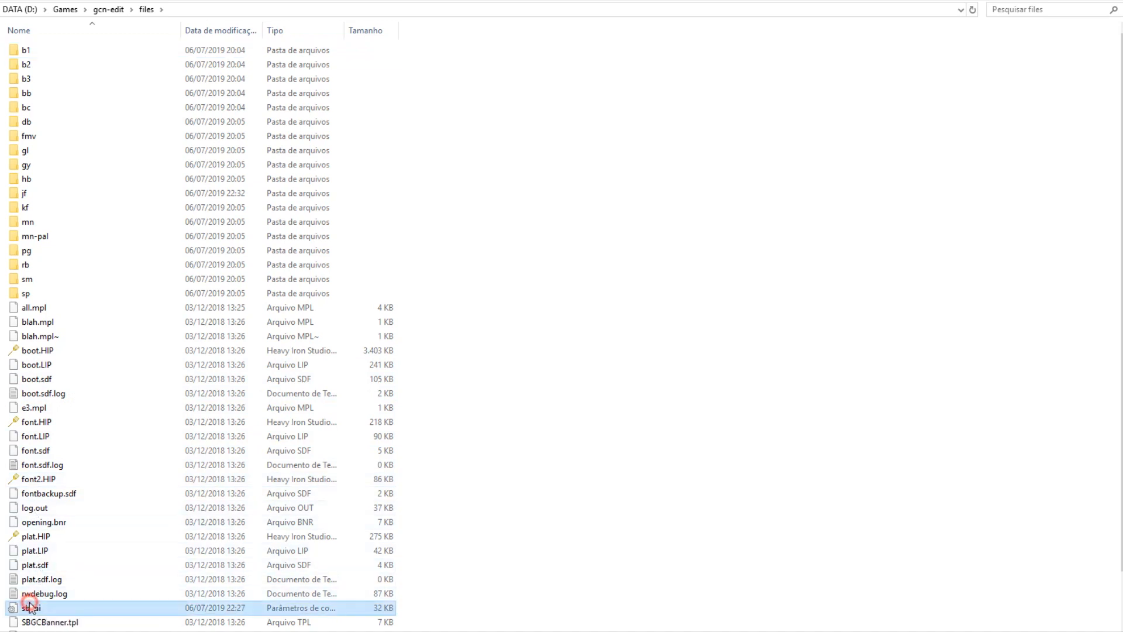
pyautogui.doubleClick(29, 603)
pyautogui.moveTo(287, 305); pyautogui.dragTo(294, 305)
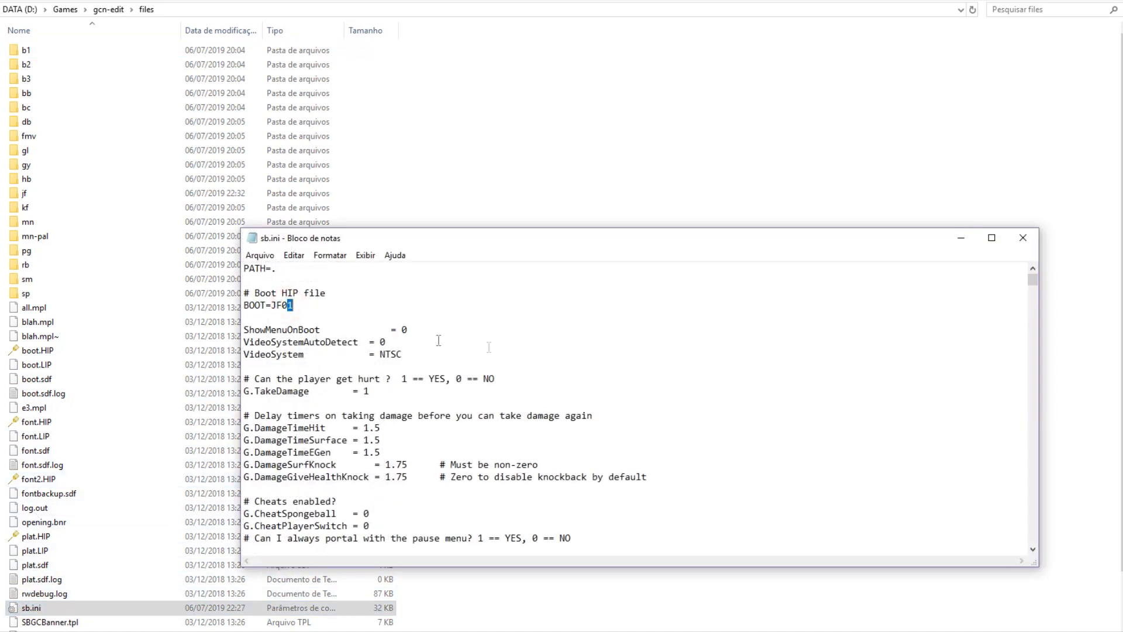
pyautogui.click(1019, 239)
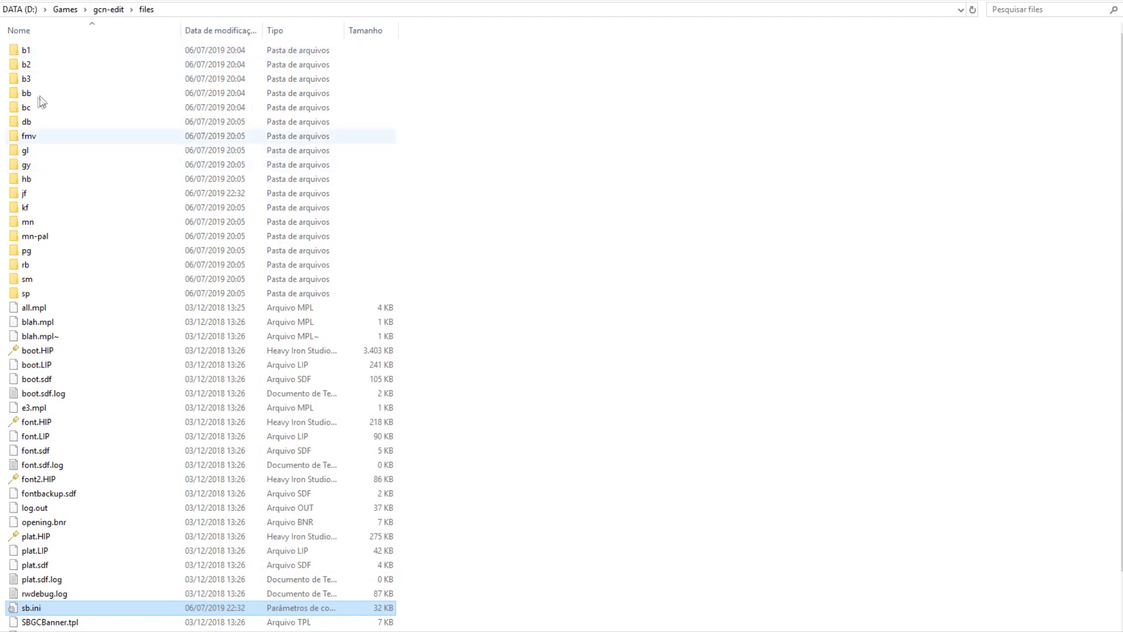
pyautogui.doubleClick(24, 193)
# Load jf05.HIP and jf05.HOP into Industrial Park and fly through the empty level.
pyautogui.click(55, 178)
pyautogui.keyDown('shift'); pyautogui.click(37, 165); pyautogui.keyUp('shift')
pyautogui.moveTo(32, 170); pyautogui.dragTo(725, 566)
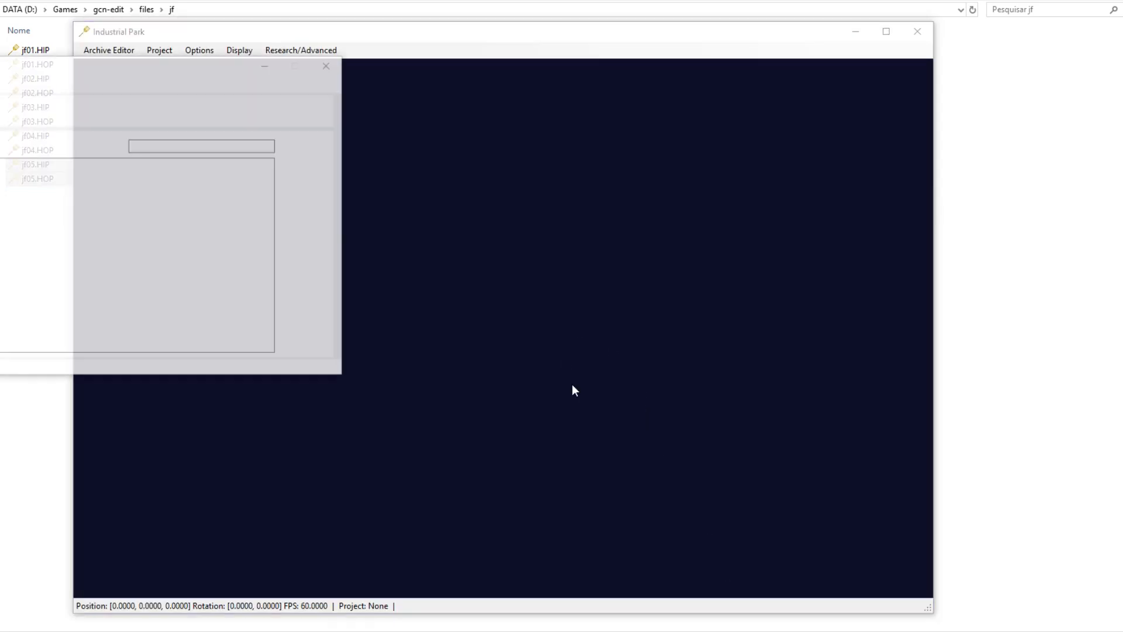
pyautogui.click(555, 258)
pyautogui.scroll(-4, 561, 258)
pyautogui.press('w')
pyautogui.hotkey('shift', 'w')
pyautogui.moveTo(593, 283); pyautogui.dragTo(590, 417, button='middle')
pyautogui.press('w')
# Inspect the layers of both jf05 archives and the six assets in jf05.HIP.
pyautogui.moveTo(78, 89); pyautogui.dragTo(562, 188)
pyautogui.moveTo(125, 69); pyautogui.dragTo(314, 188)
pyautogui.click(279, 232)
pyautogui.click(596, 357)
pyautogui.click(581, 228)
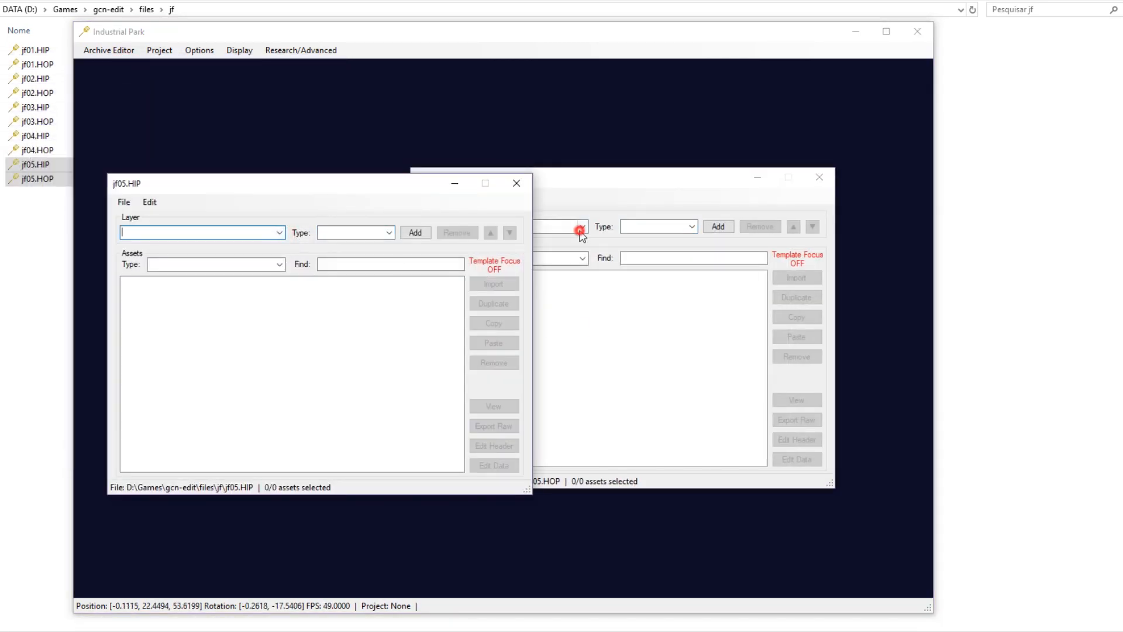
pyautogui.click(580, 228)
pyautogui.click(581, 229)
pyautogui.click(554, 237)
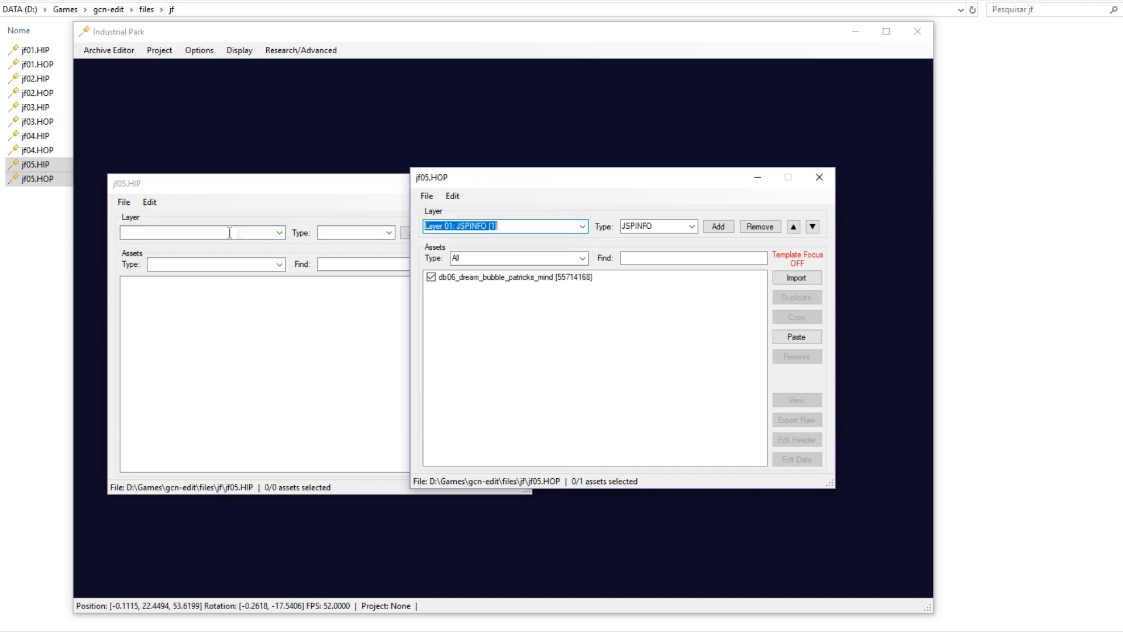
pyautogui.click(287, 331)
pyautogui.moveTo(249, 371); pyautogui.dragTo(175, 271)
pyautogui.click(320, 388)
# Close the jf05.HOP and jf05.HIP editors and reset the camera to the origin.
pyautogui.click(629, 374)
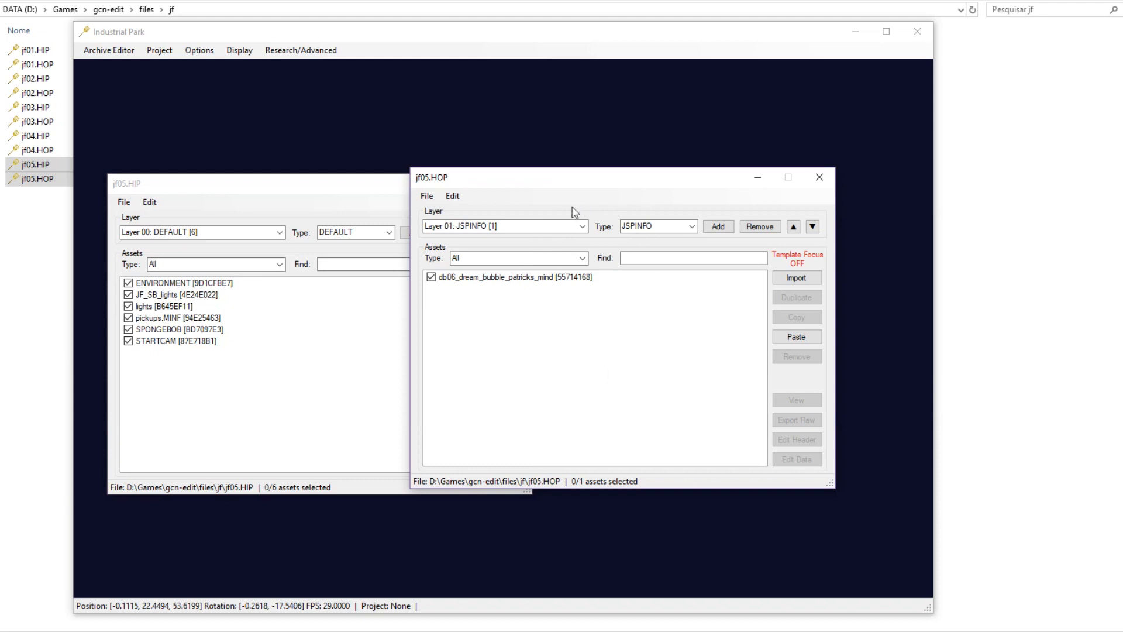
pyautogui.click(820, 178)
pyautogui.click(528, 182)
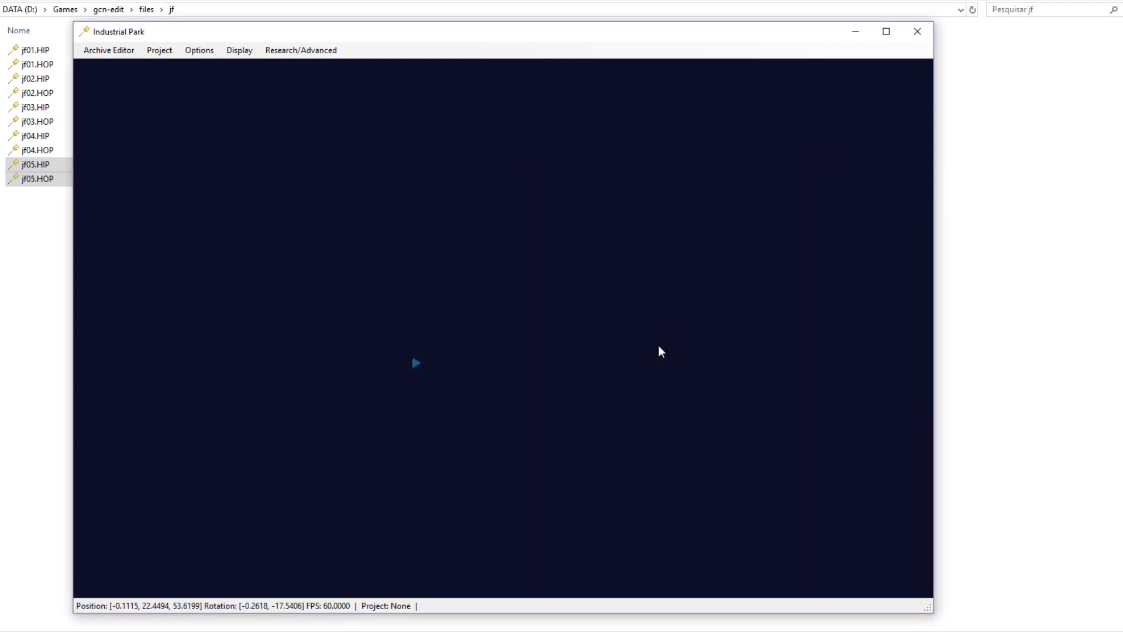
pyautogui.press('r')
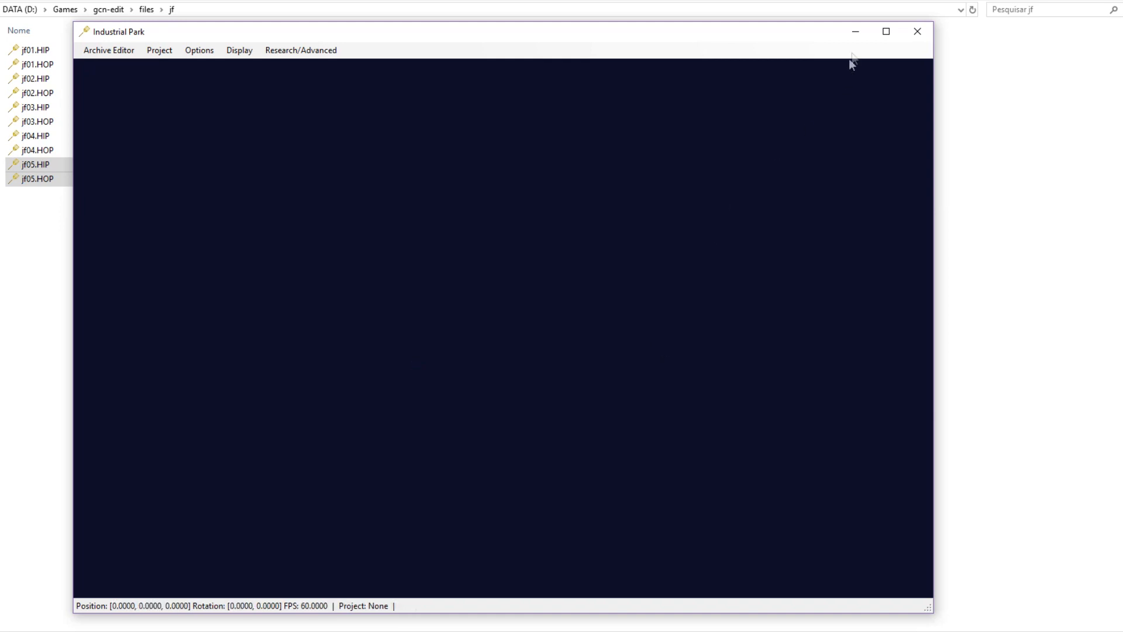
# Navigate File Explorer up through gcn-edit to the Games folder.
pyautogui.click(975, 169)
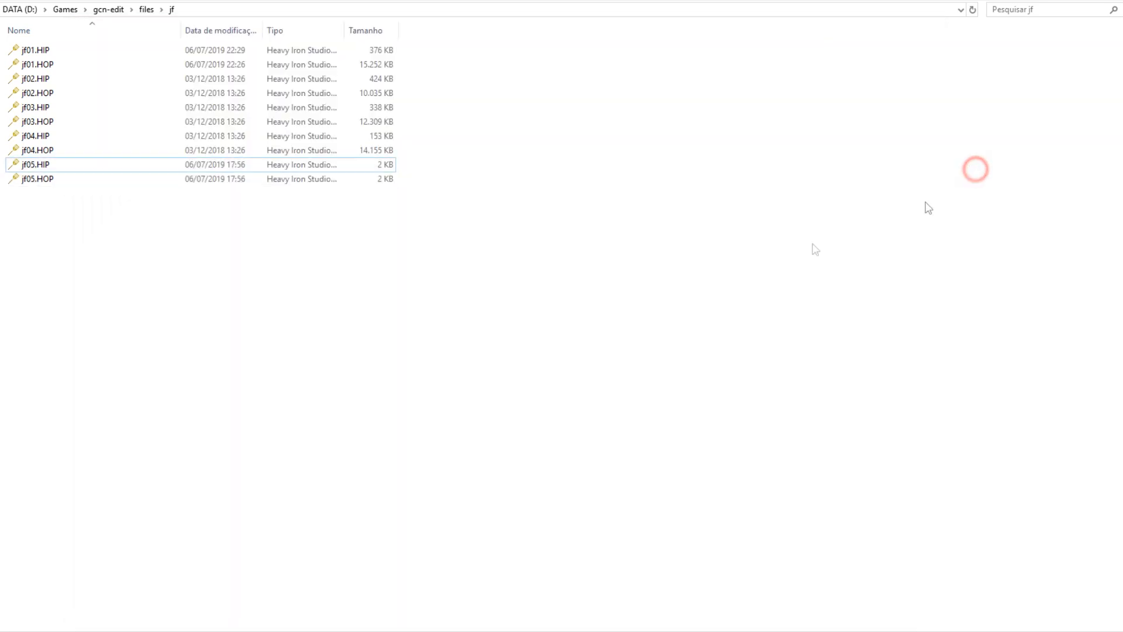
pyautogui.click(115, 11)
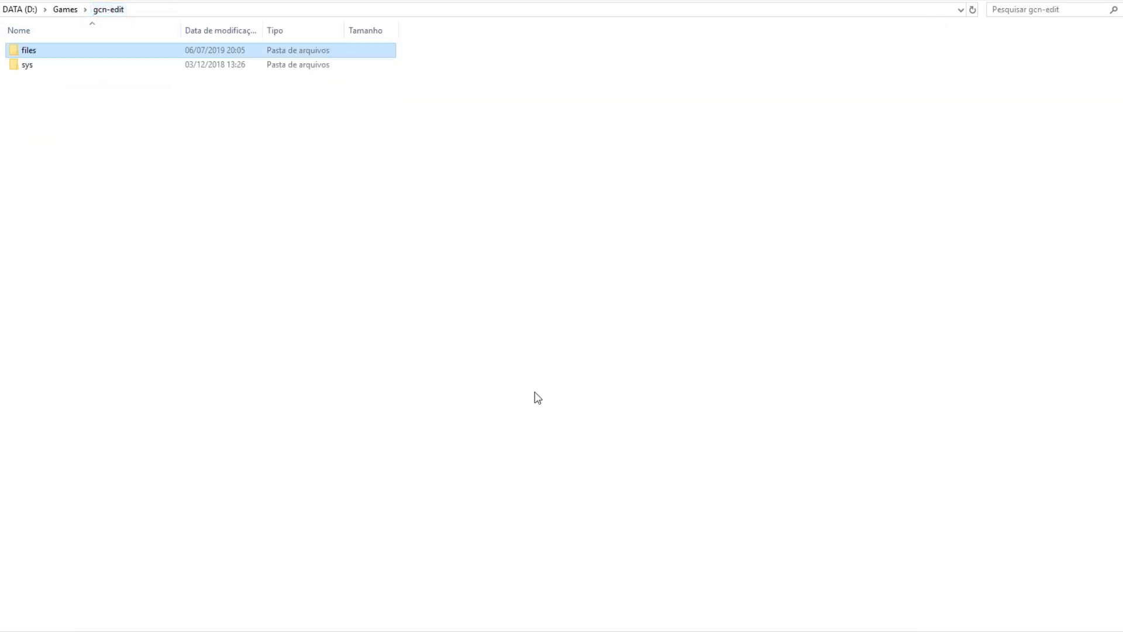
pyautogui.click(534, 392)
pyautogui.click(62, 10)
pyautogui.click(625, 417)
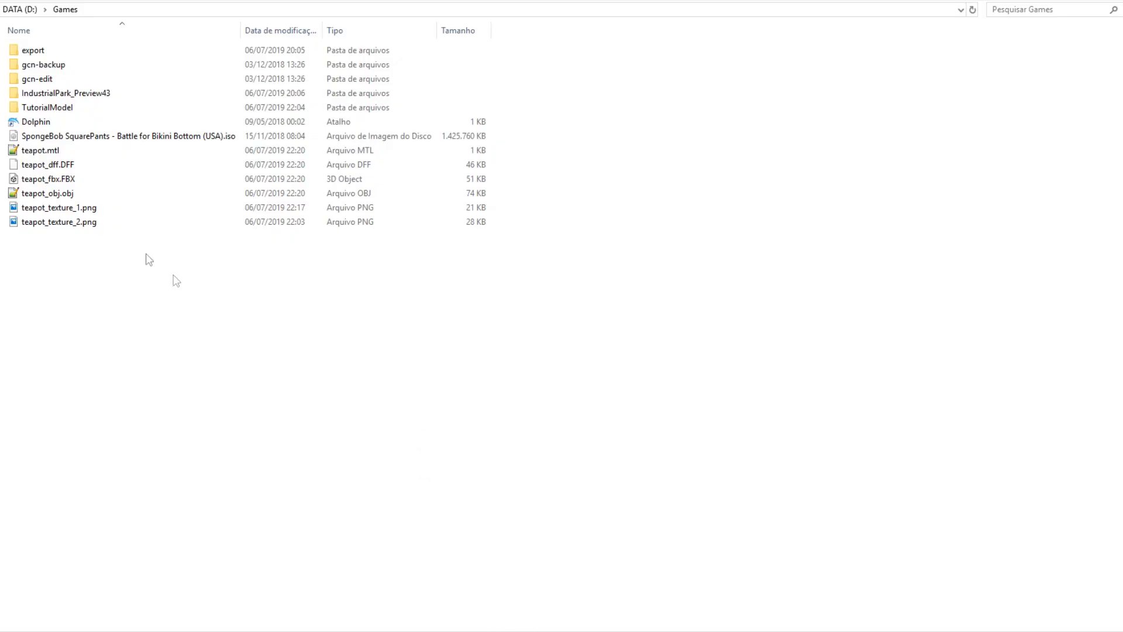
# Look over the TutorialModel files: untitled.fbx, untitled.obj, course_model.obj and course_model_v.obj.
pyautogui.doubleClick(59, 107)
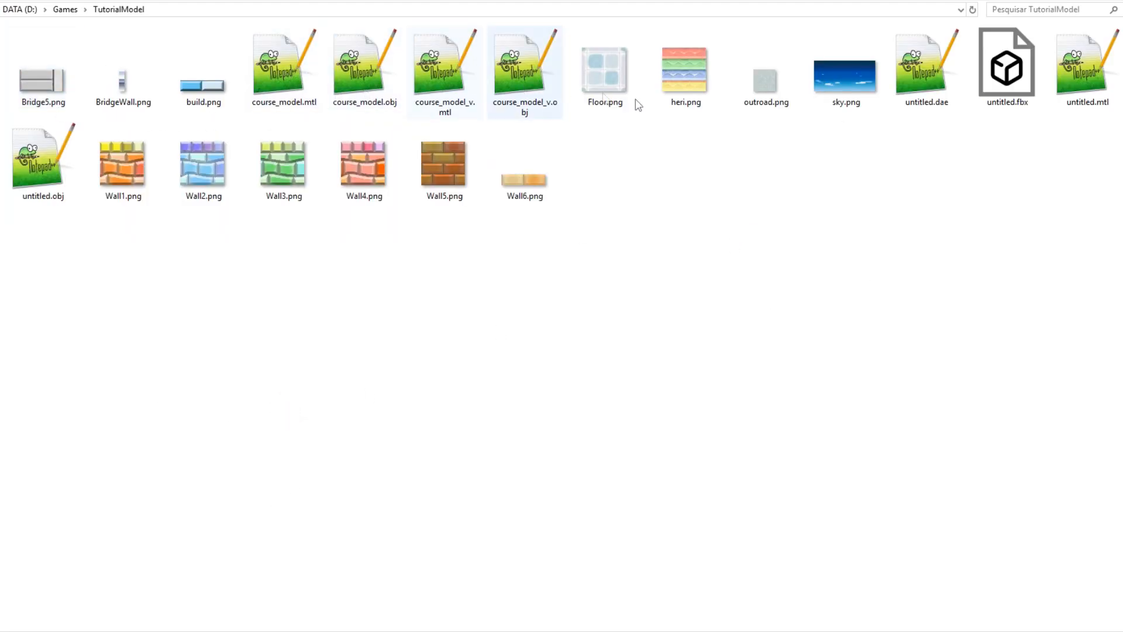
pyautogui.click(1006, 73)
pyautogui.click(47, 171)
pyautogui.click(351, 92)
pyautogui.click(550, 95)
pyautogui.click(553, 413)
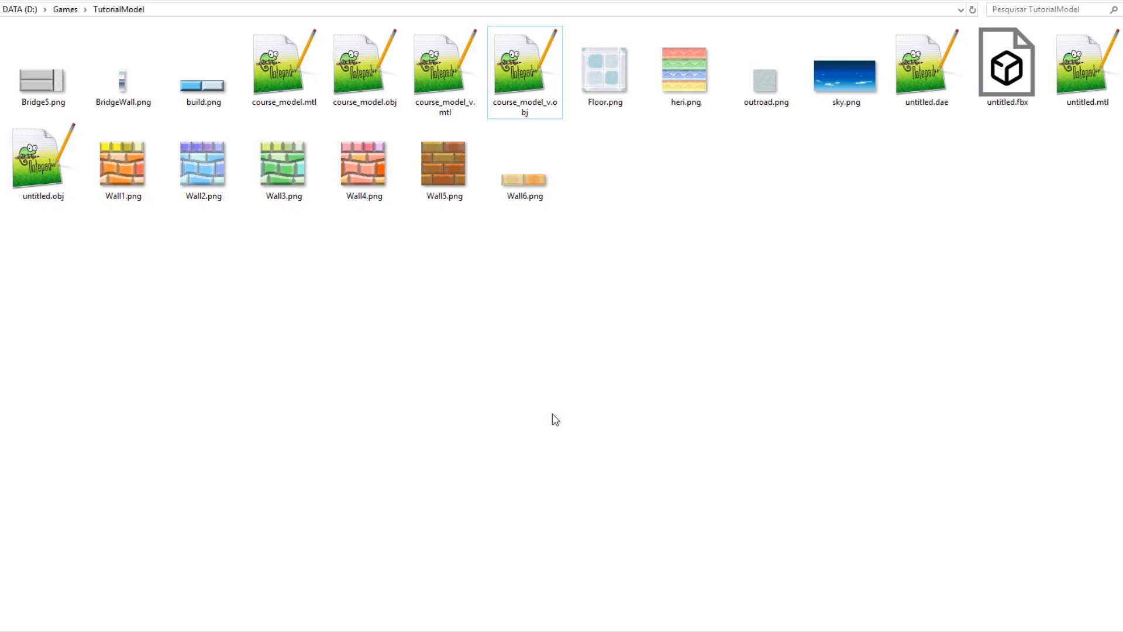
# Return to the Games folder and bring Industrial Park to the front.
pyautogui.press('BackSpace')
pyautogui.click(560, 335)
pyautogui.hotkey('alt', 'Tab')
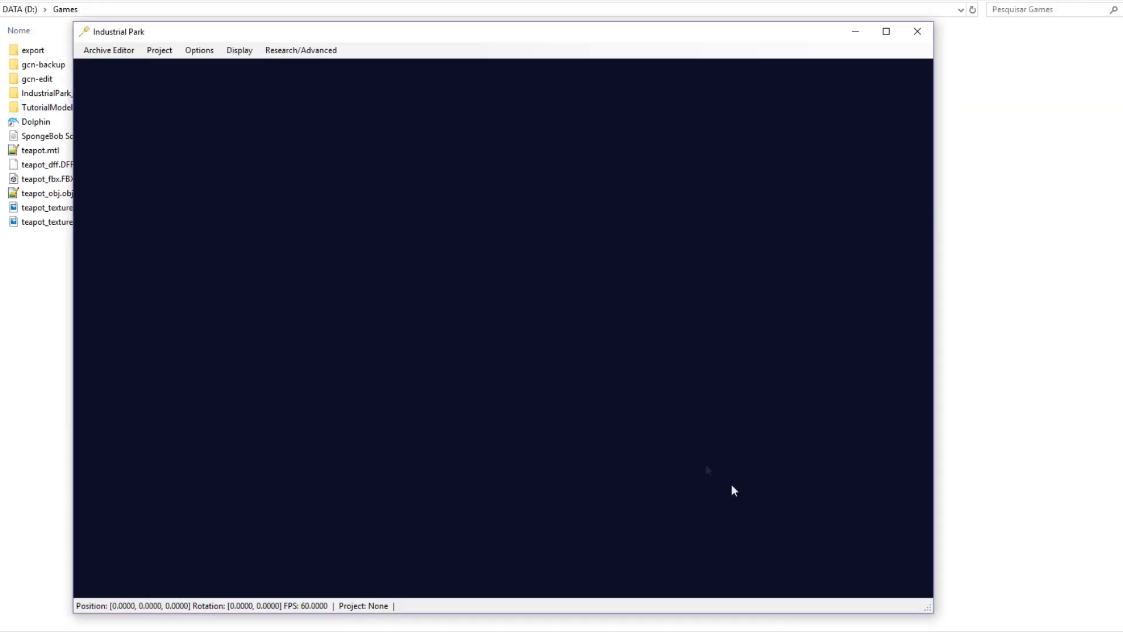
# In jf05.HOP, add a MODEL layer and import TutorialModel's untitled.fbx as untitled.dff.
pyautogui.click(109, 50)
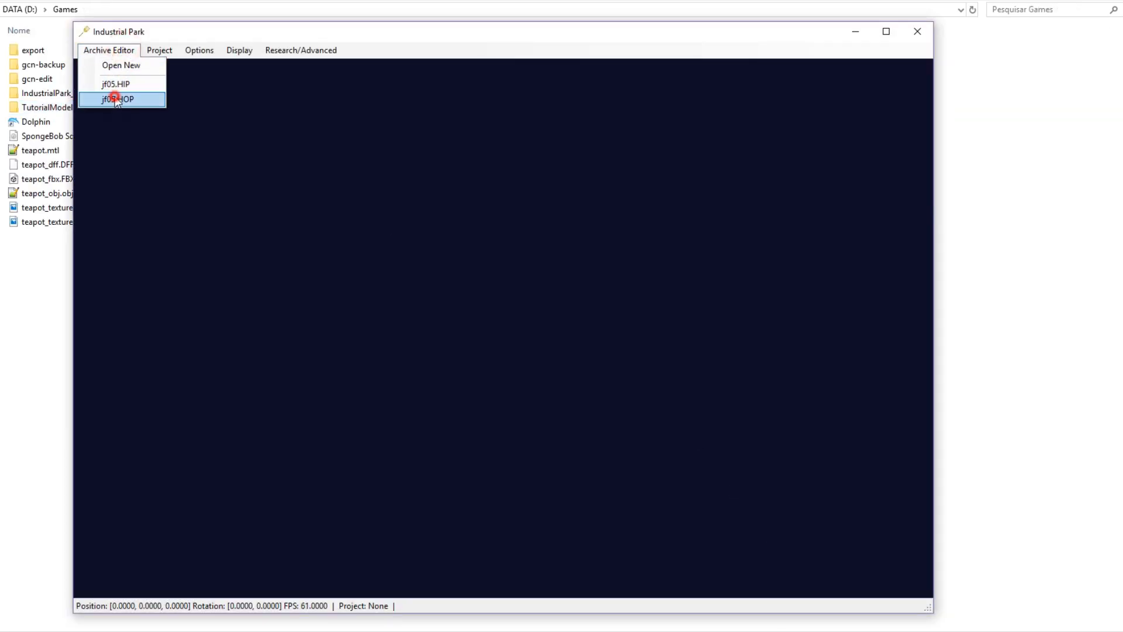
pyautogui.click(112, 95)
pyautogui.click(717, 226)
pyautogui.click(692, 226)
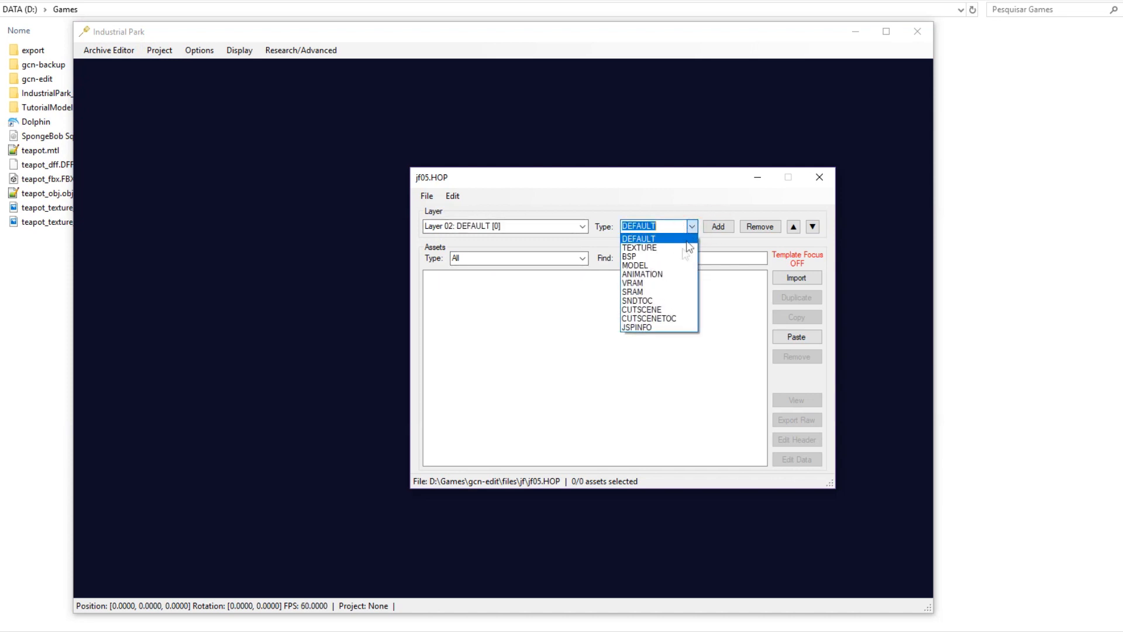
pyautogui.click(653, 264)
pyautogui.click(450, 197)
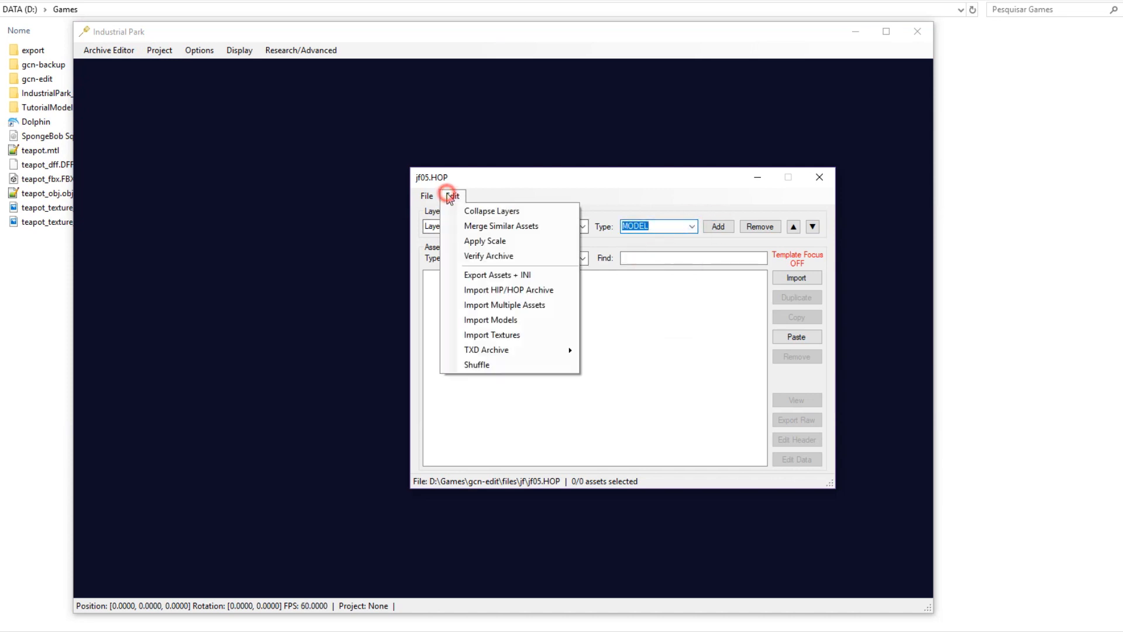
pyautogui.click(502, 320)
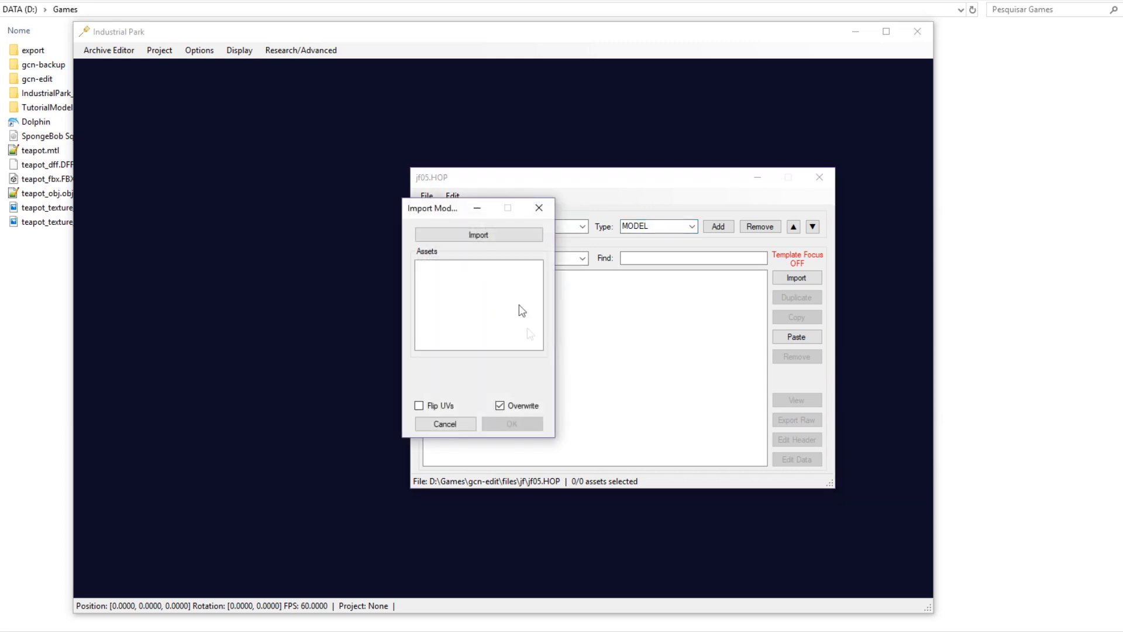
pyautogui.click(501, 236)
pyautogui.doubleClick(586, 339)
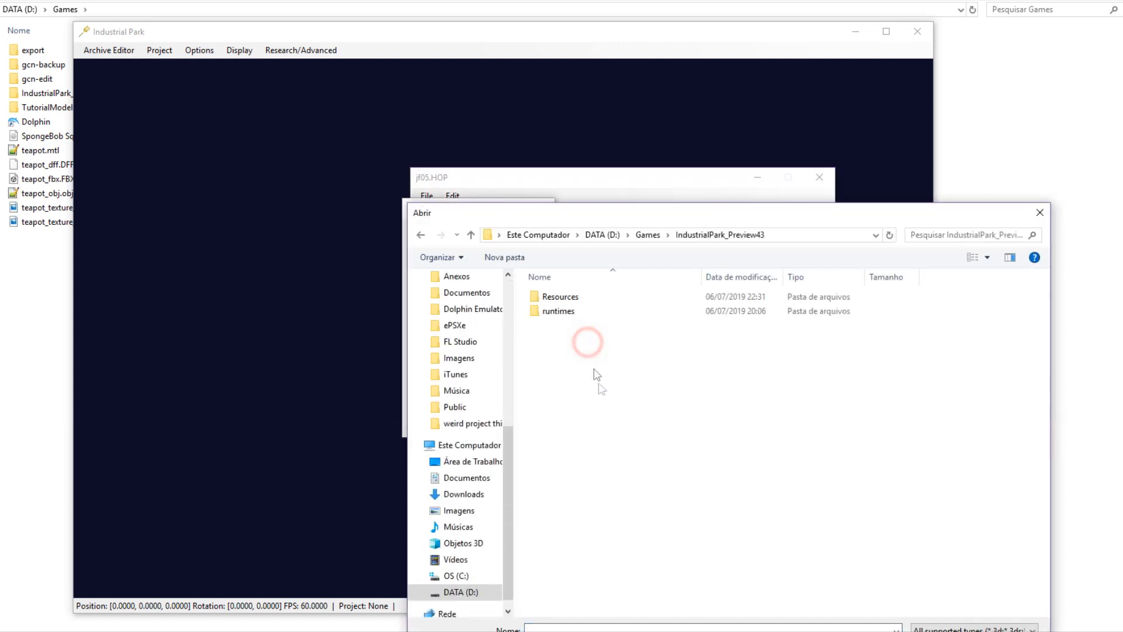
pyautogui.click(648, 234)
pyautogui.doubleClick(561, 353)
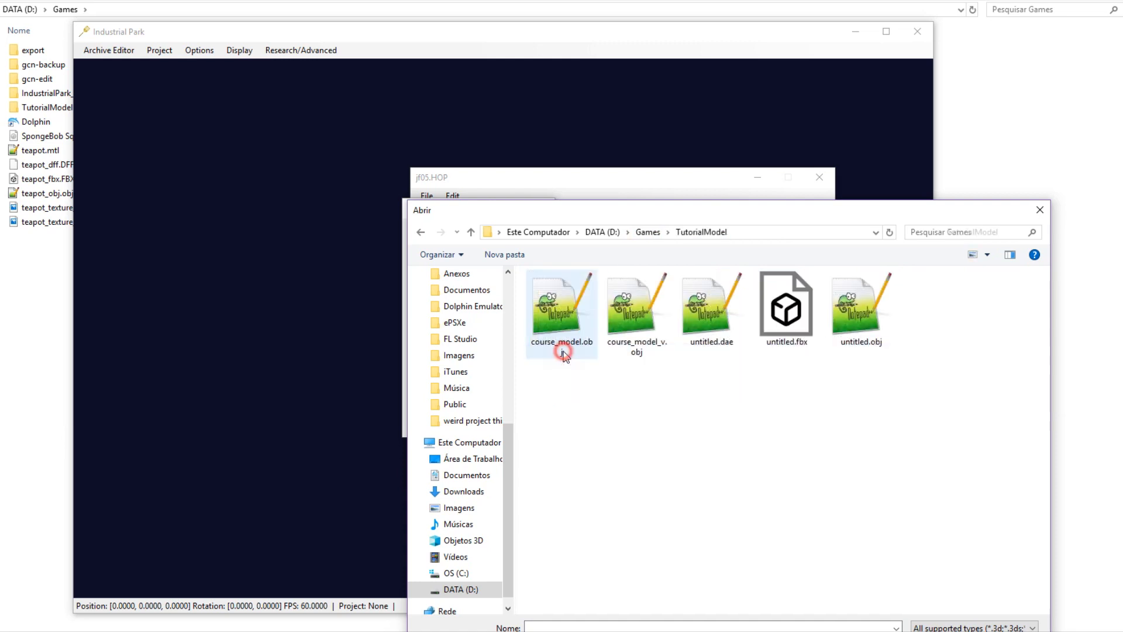
pyautogui.doubleClick(786, 310)
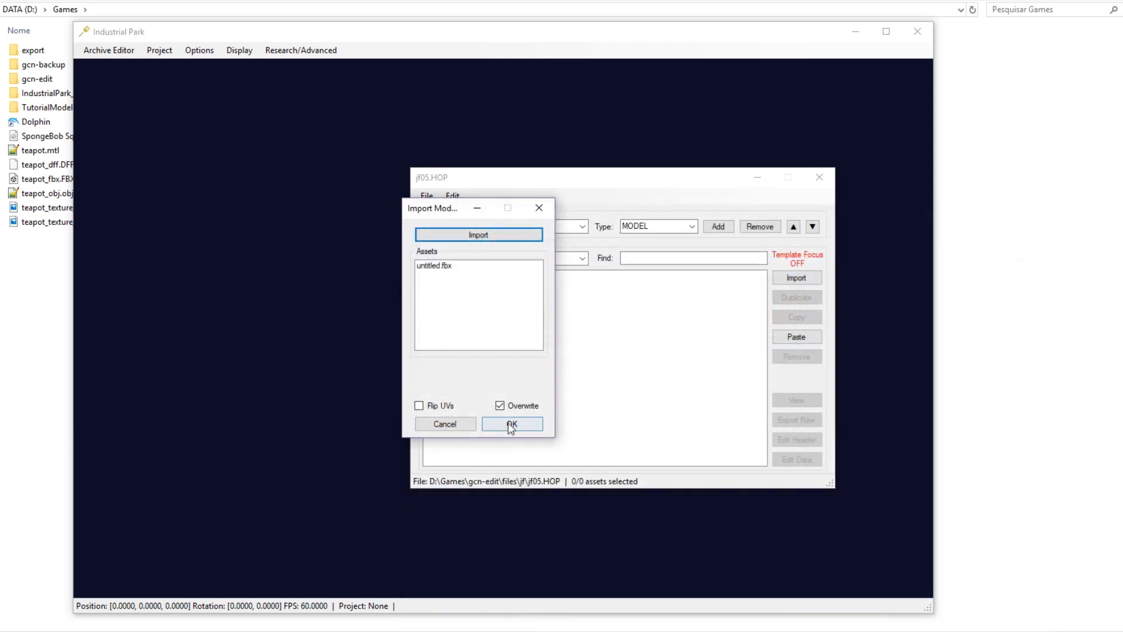
pyautogui.click(510, 426)
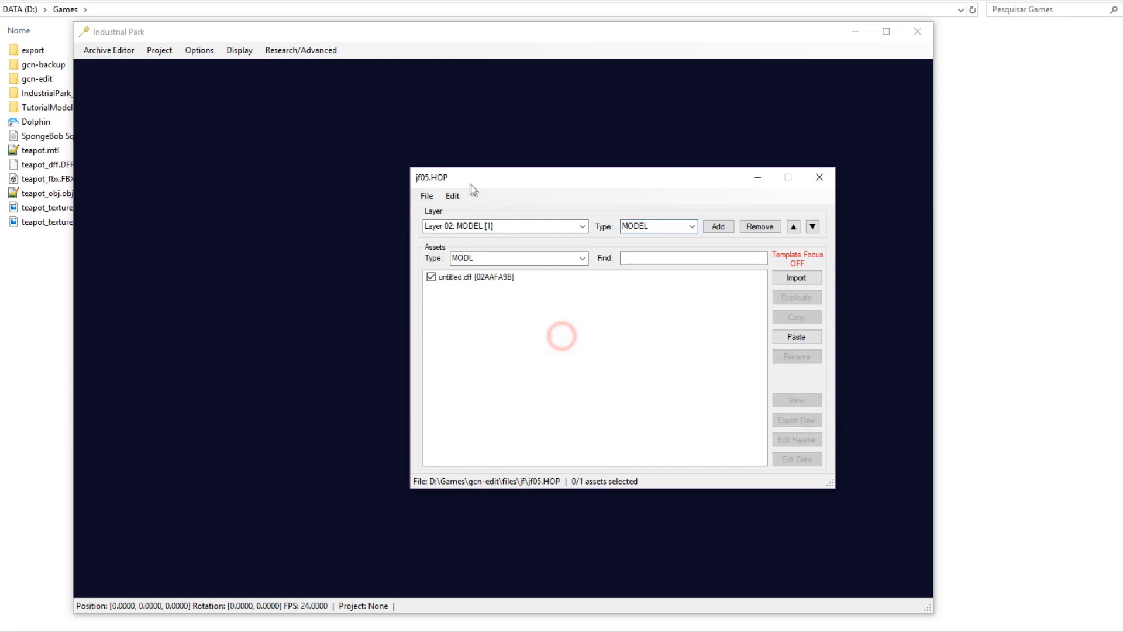
# Add a TEXTURE layer and import all 13 PNG textures from TutorialModel.
pyautogui.click(711, 227)
pyautogui.click(692, 226)
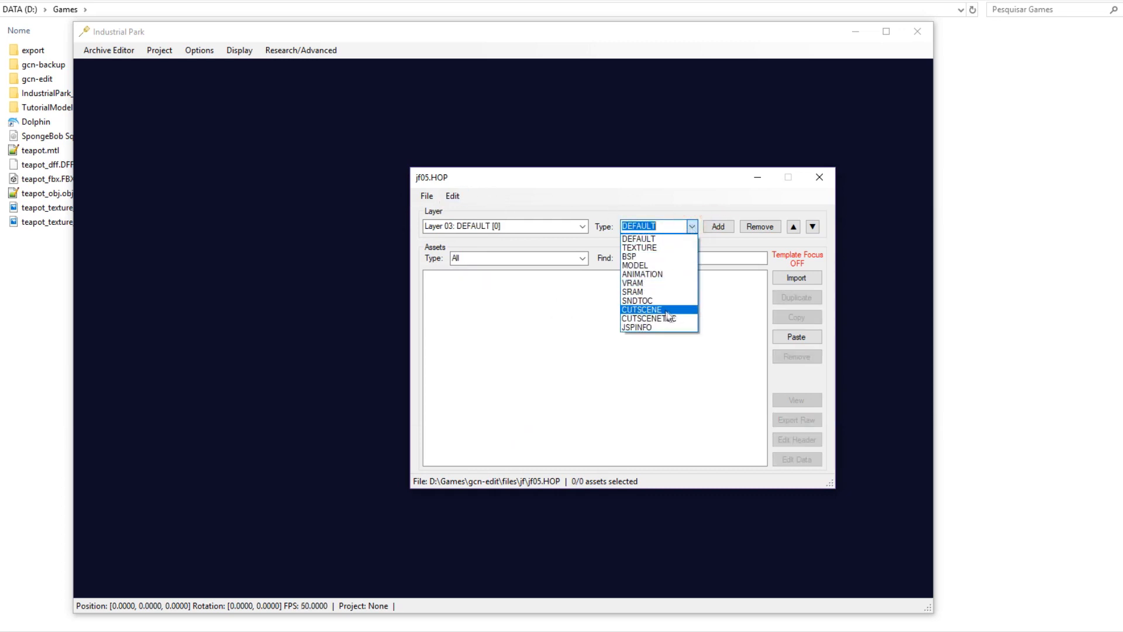
pyautogui.click(640, 247)
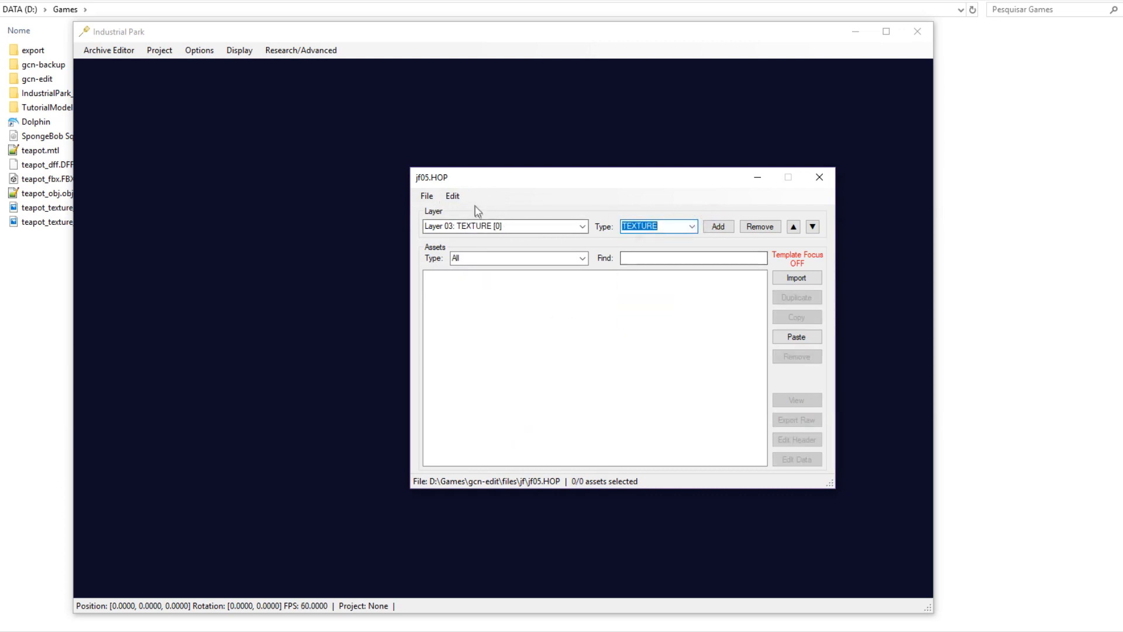
pyautogui.click(452, 196)
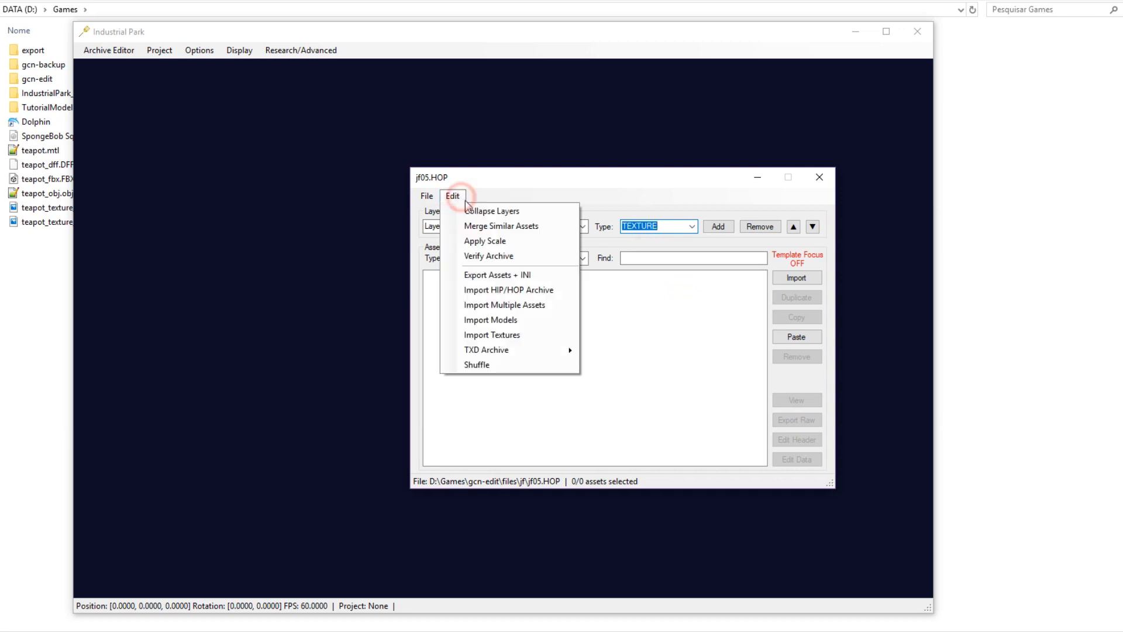
pyautogui.click(506, 335)
pyautogui.click(499, 227)
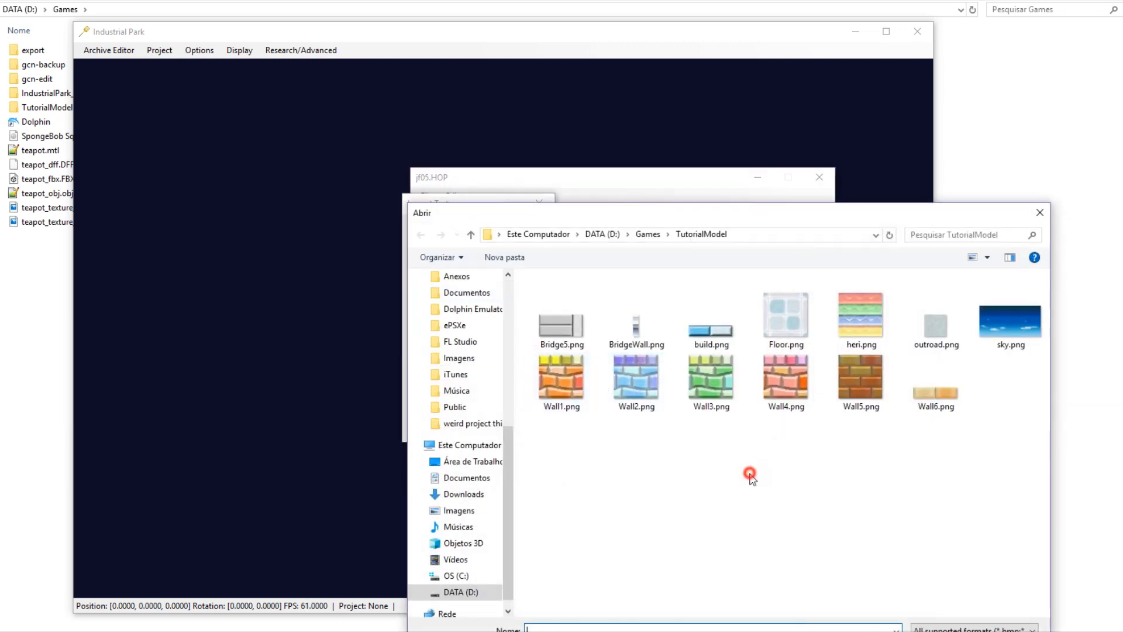
pyautogui.hotkey('ctrl', 'a')
pyautogui.press('Return')
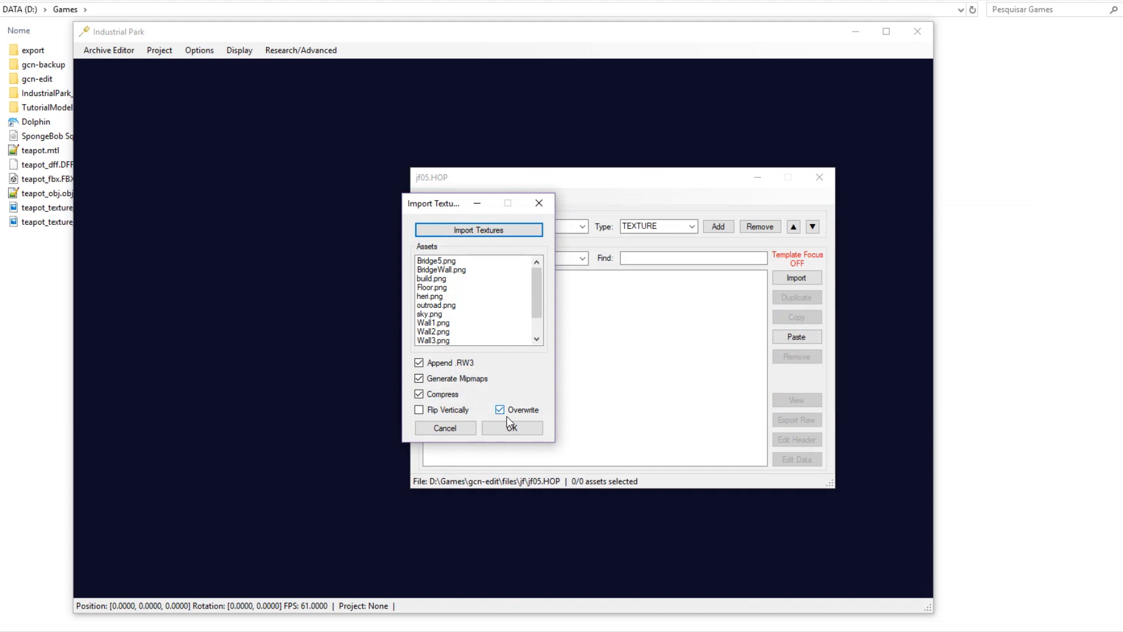
pyautogui.click(515, 426)
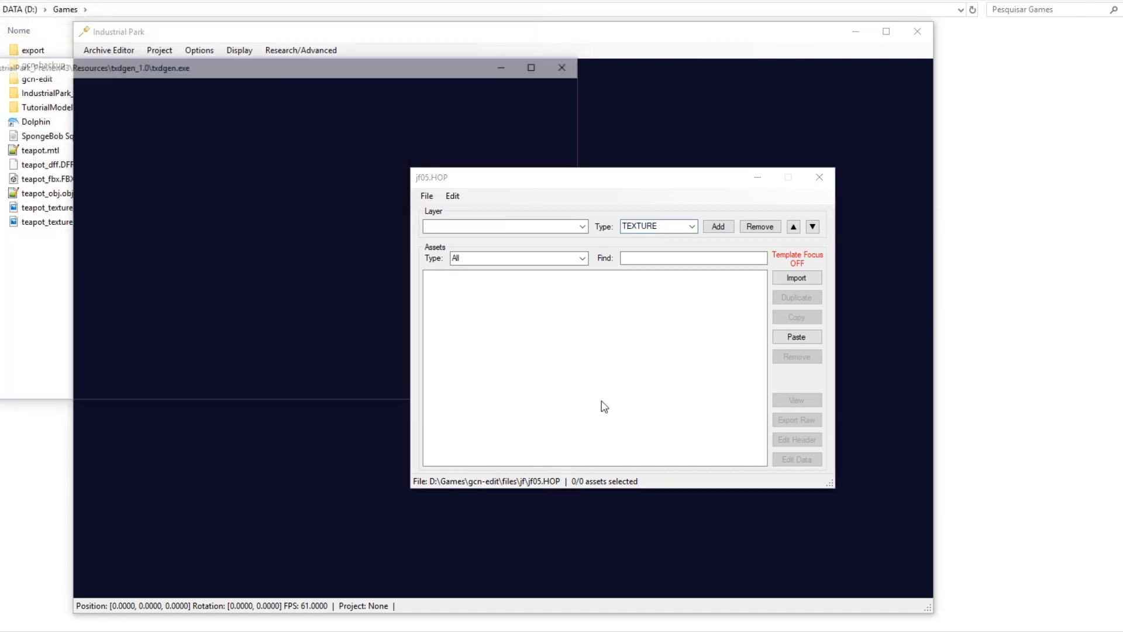
# Collapse jf05.HOP's layers and confirm the textures sit in Layer 00: TEXTURE.
pyautogui.click(550, 330)
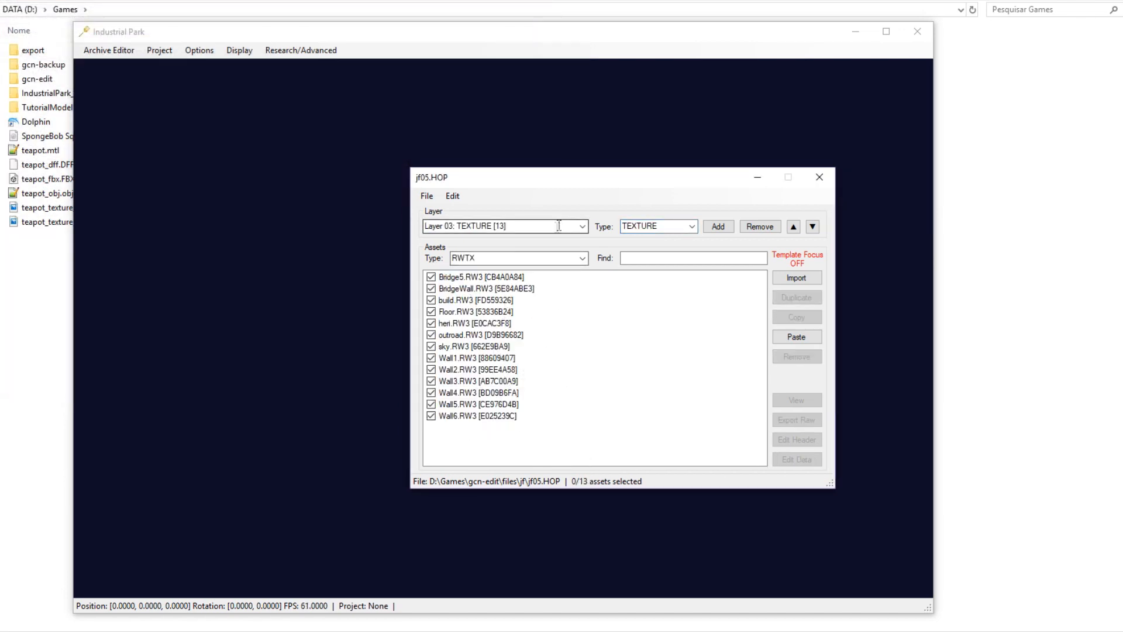
pyautogui.click(583, 225)
pyautogui.click(583, 226)
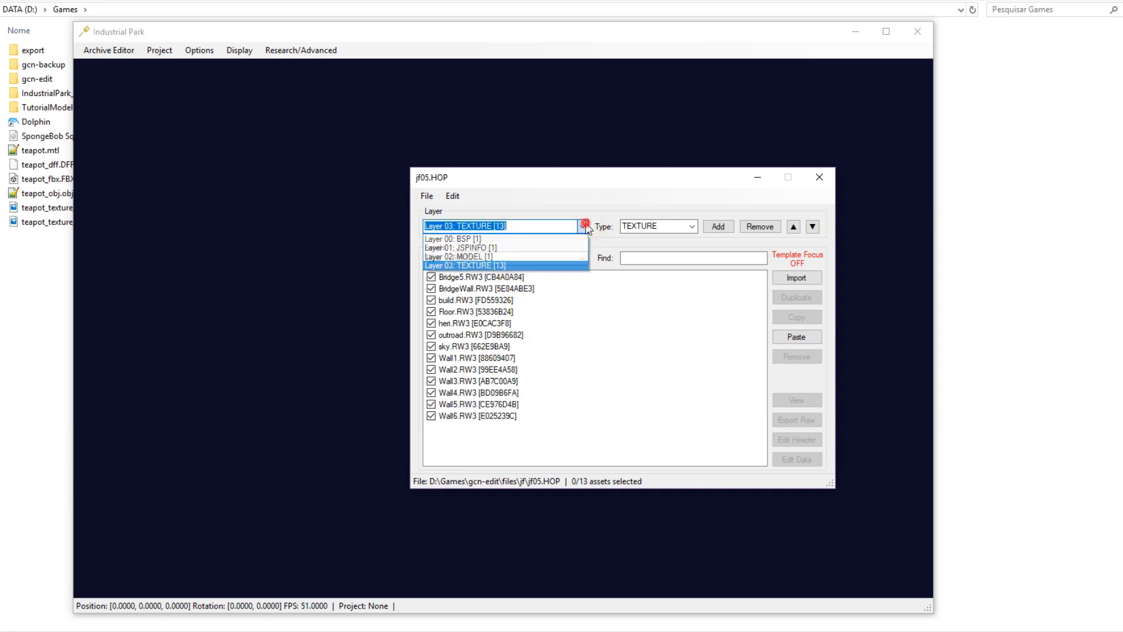
pyautogui.click(455, 198)
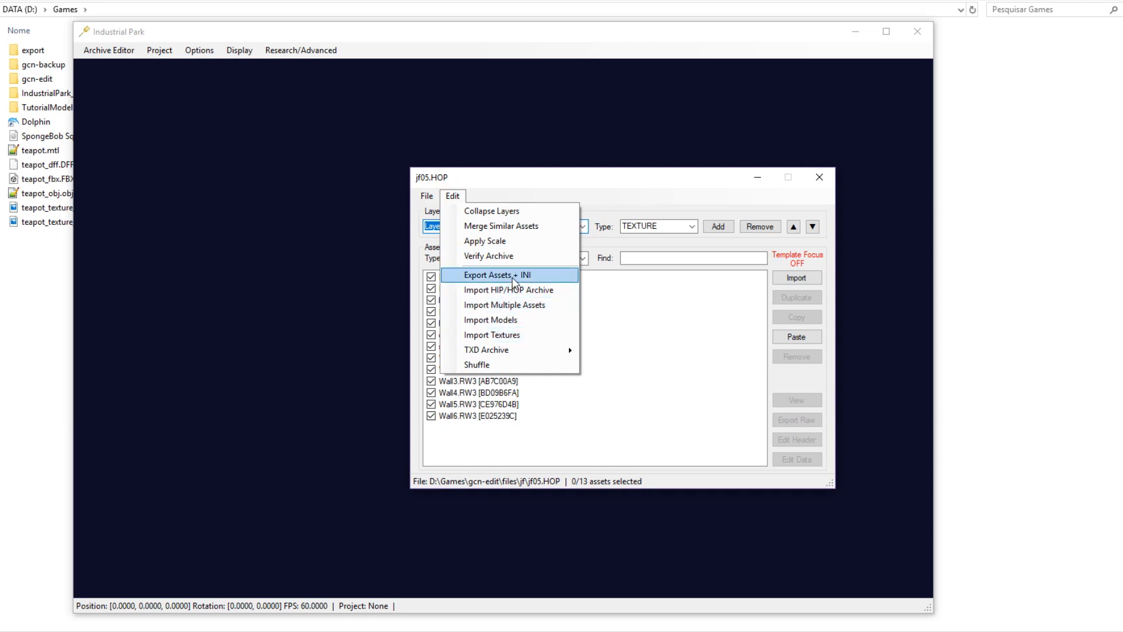
pyautogui.click(515, 211)
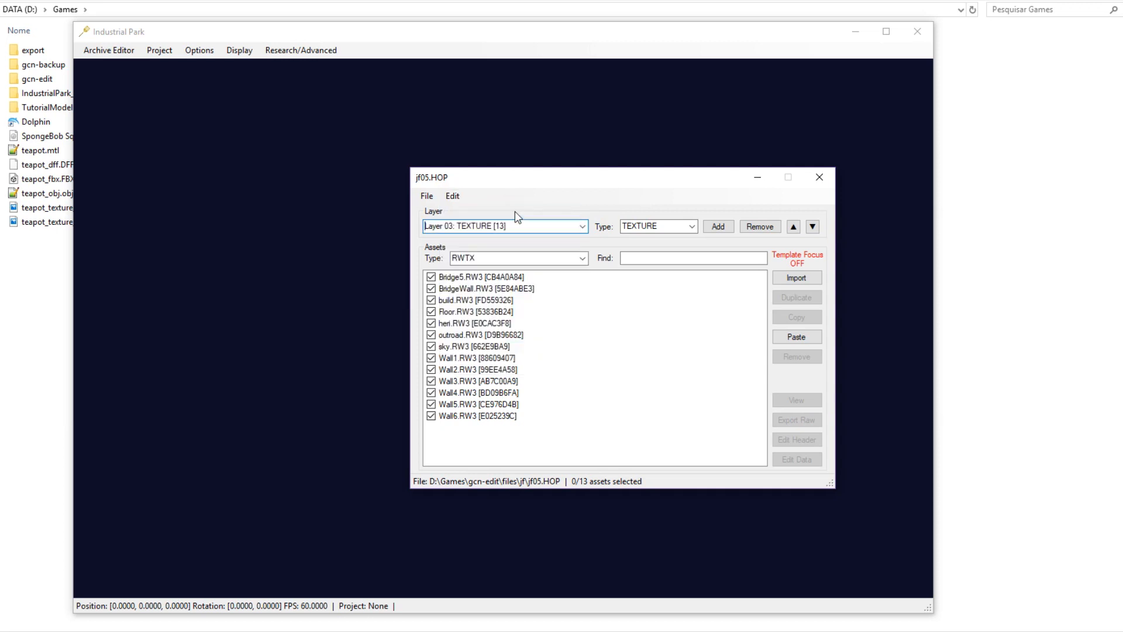
pyautogui.click(582, 226)
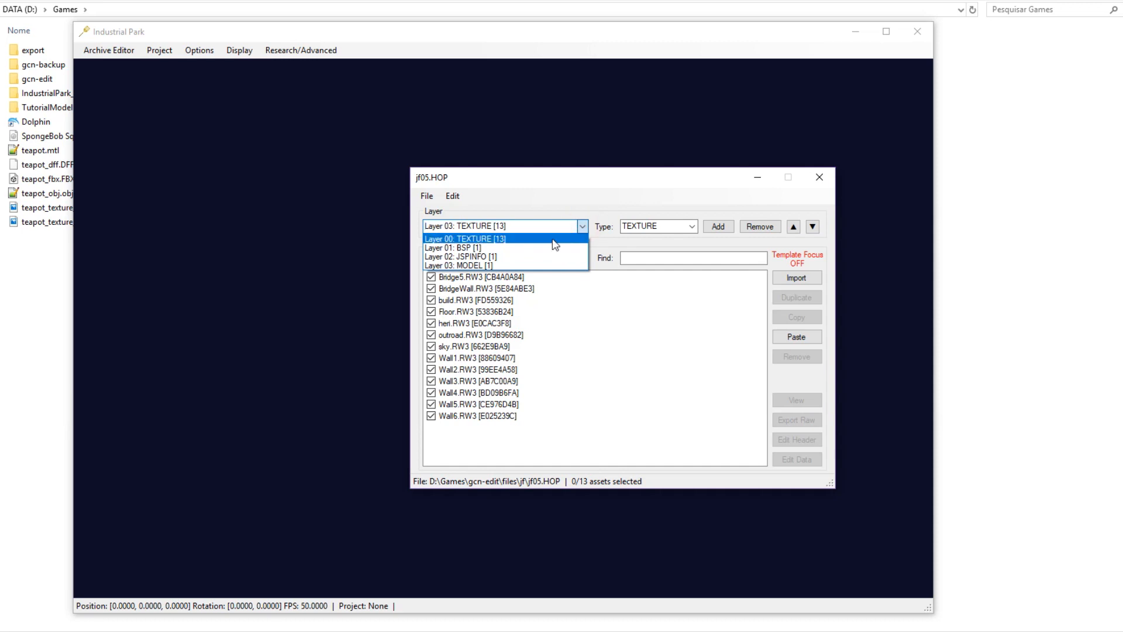
pyautogui.click(554, 240)
pyautogui.click(582, 226)
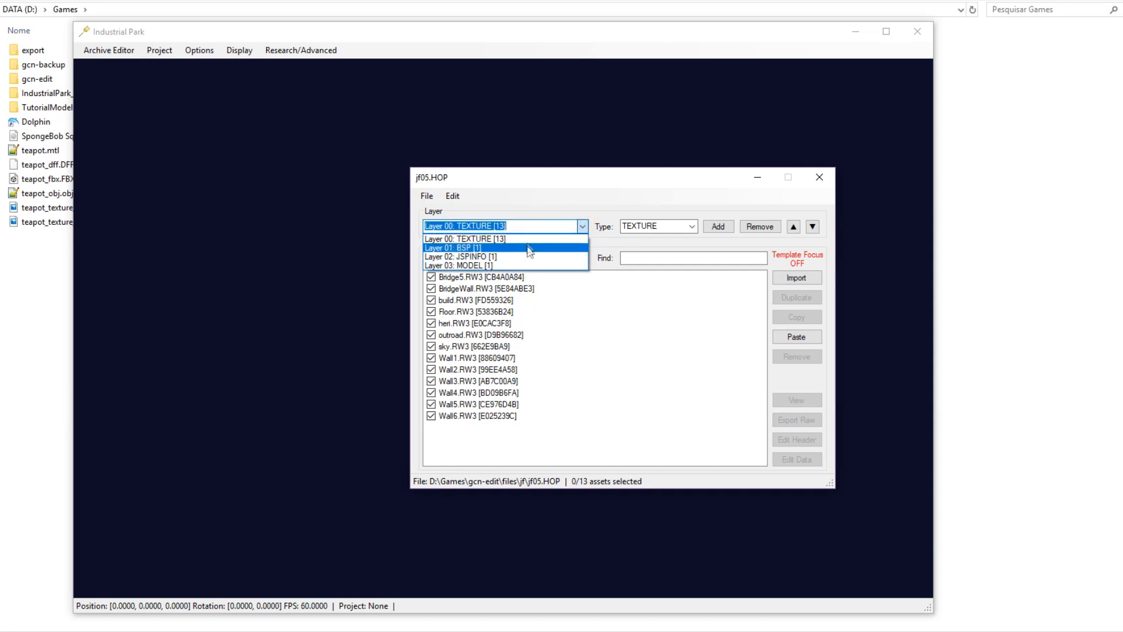
pyautogui.click(568, 330)
# Save the jf05.HOP archive and close its editor.
pyautogui.click(427, 195)
pyautogui.click(446, 241)
pyautogui.click(819, 177)
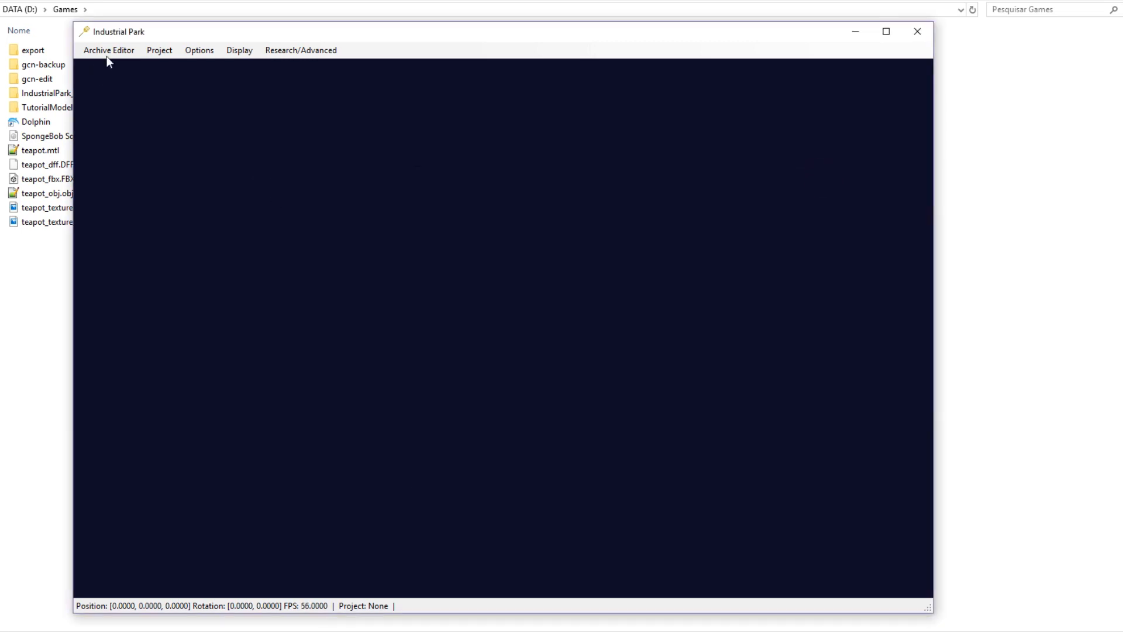
# Add a generic SIMP placeable object, SIMP_GENERIC_01, to jf05.HIP and open its properties.
pyautogui.click(108, 51)
pyautogui.click(119, 83)
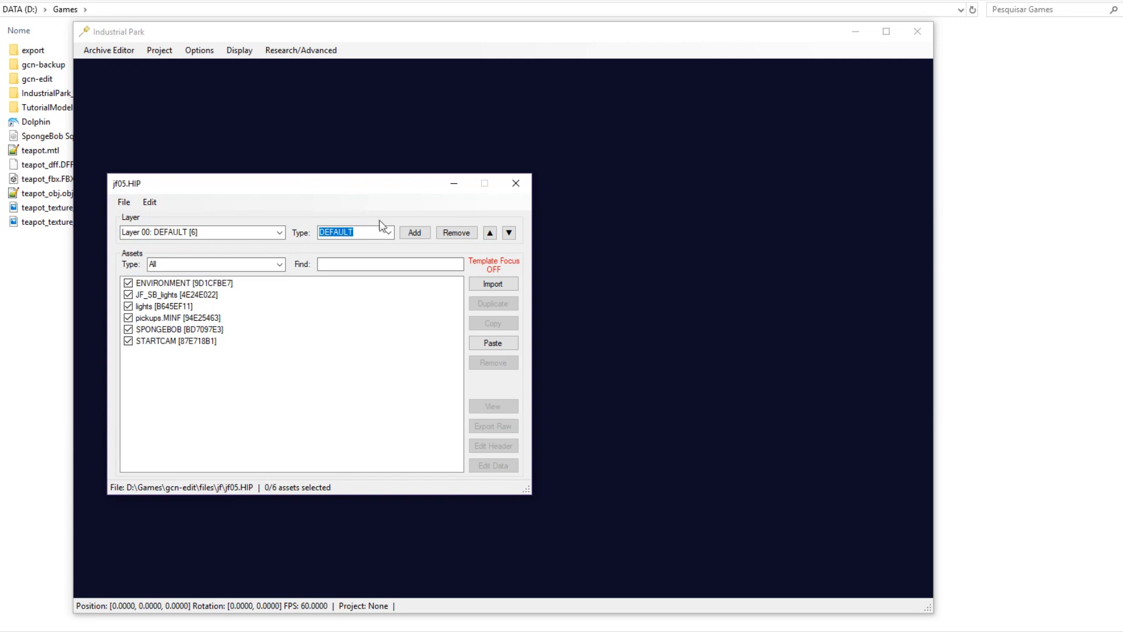
pyautogui.rightClick(390, 293)
pyautogui.click(419, 300)
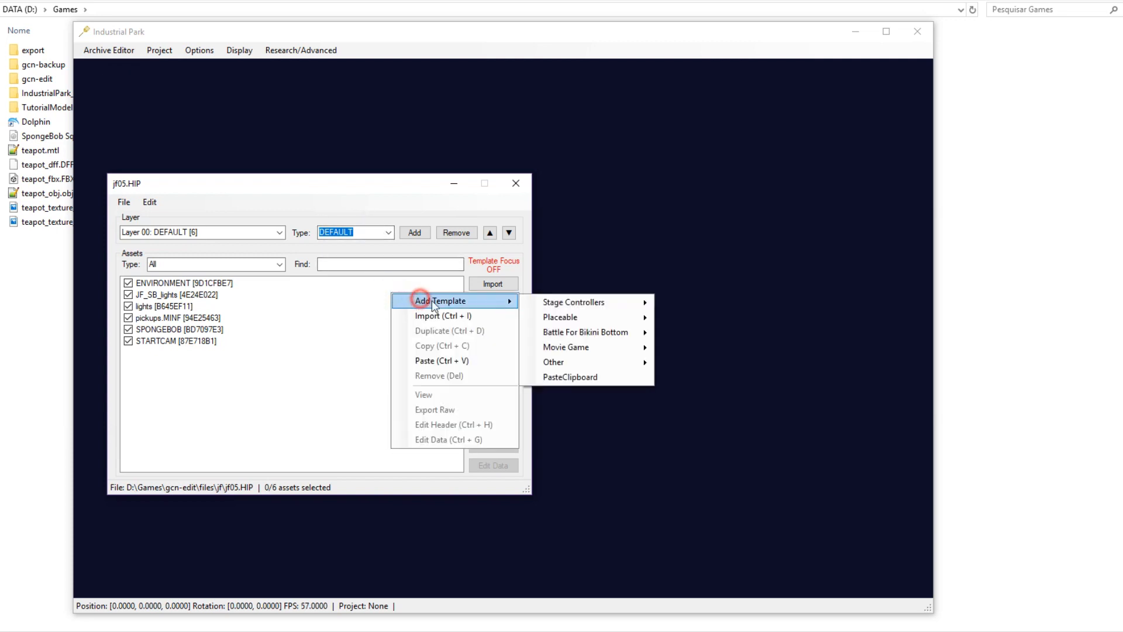
pyautogui.click(601, 316)
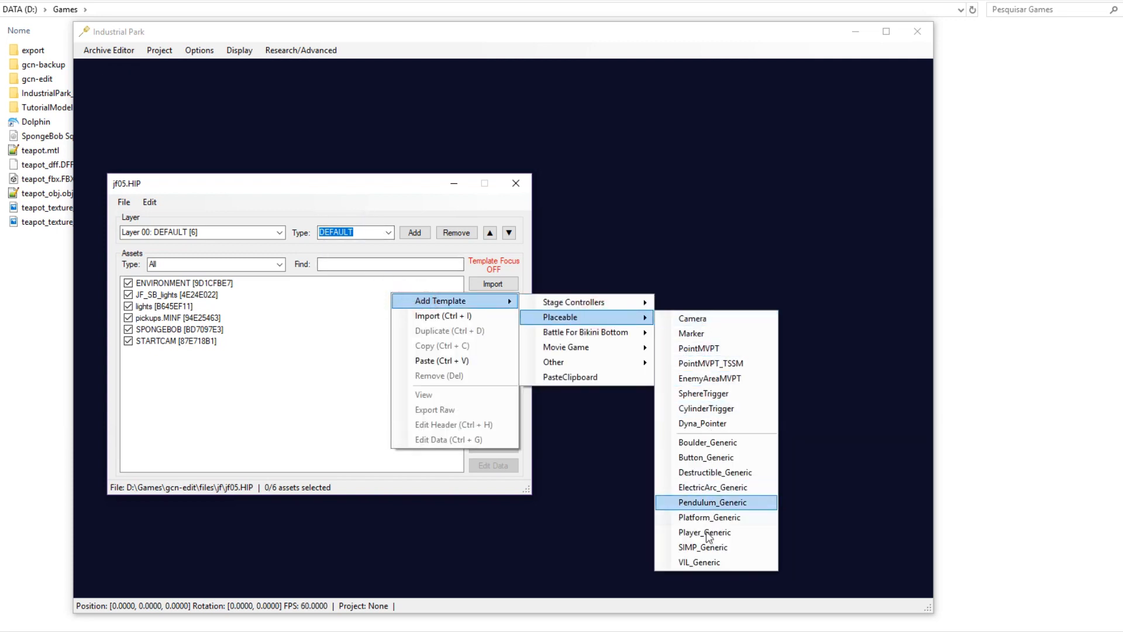
pyautogui.click(708, 548)
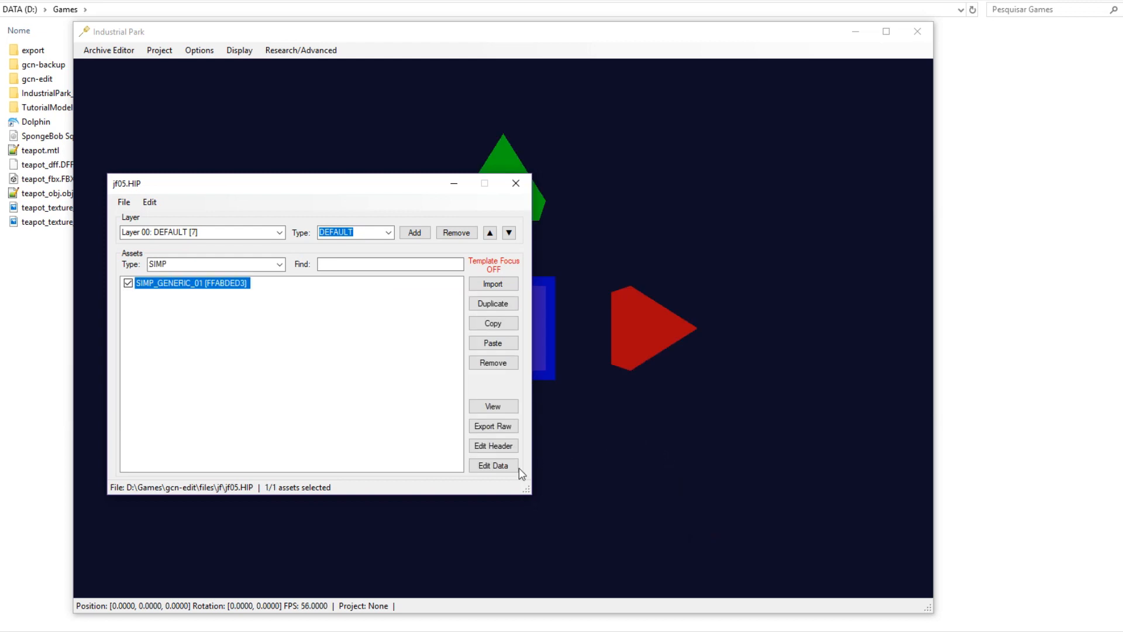
pyautogui.moveTo(375, 191); pyautogui.dragTo(911, 182)
pyautogui.click(1025, 457)
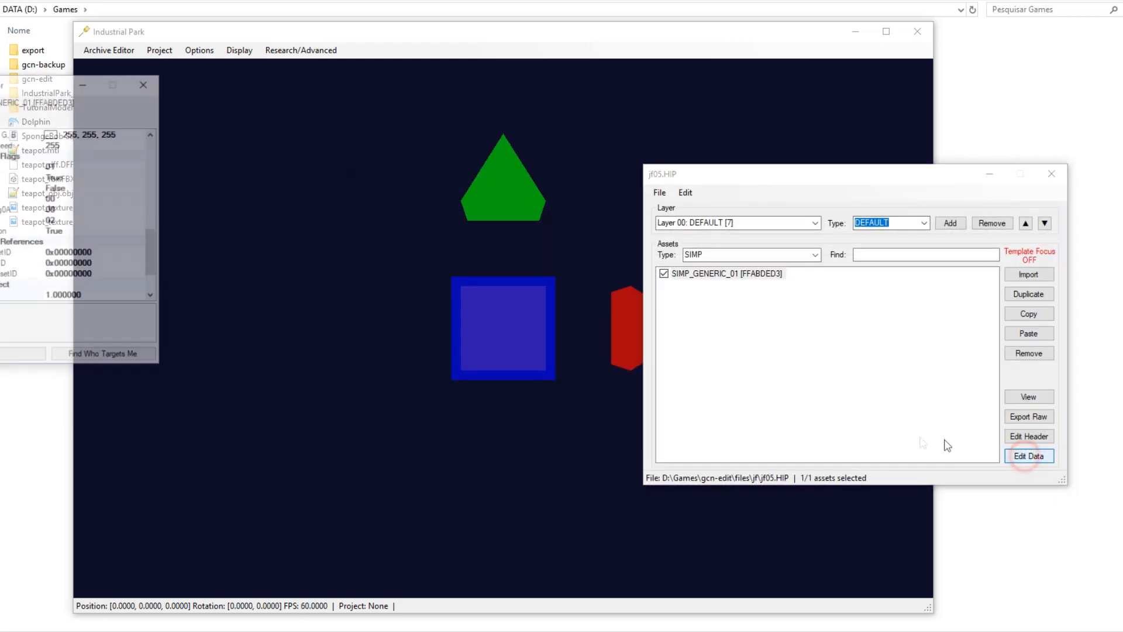
# Set SIMP_GENERIC_01's PositionZ to 0.
pyautogui.moveTo(1, 83); pyautogui.dragTo(321, 149)
pyautogui.scroll(2, 330, 279)
pyautogui.scroll(3, 329, 283)
pyautogui.click(433, 262)
pyautogui.write('000000')
pyautogui.press('Return')
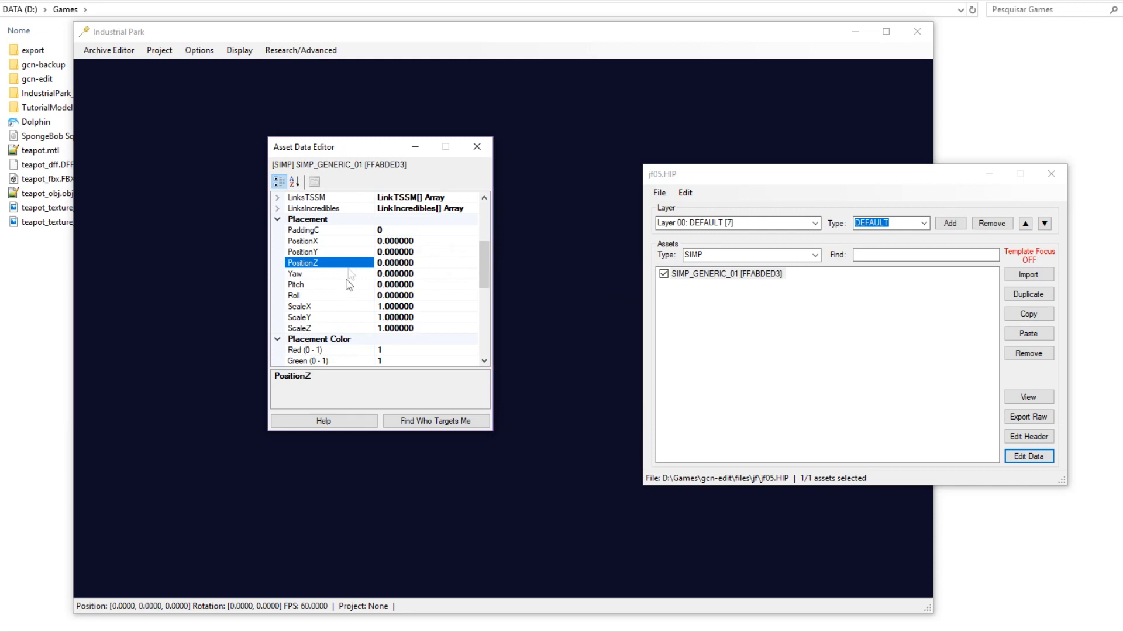
pyautogui.scroll(-5, 356, 289)
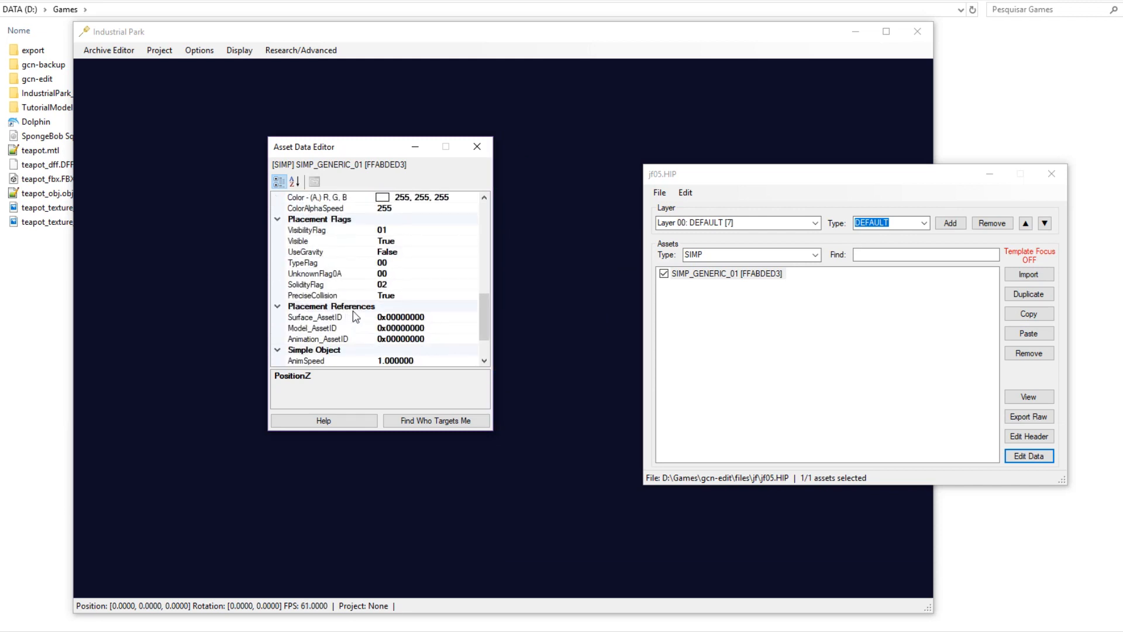
# Set the object's Model_AssetID to untitled.dff from jf05.HOP, then close jf05.HIP.
pyautogui.click(404, 296)
pyautogui.click(108, 49)
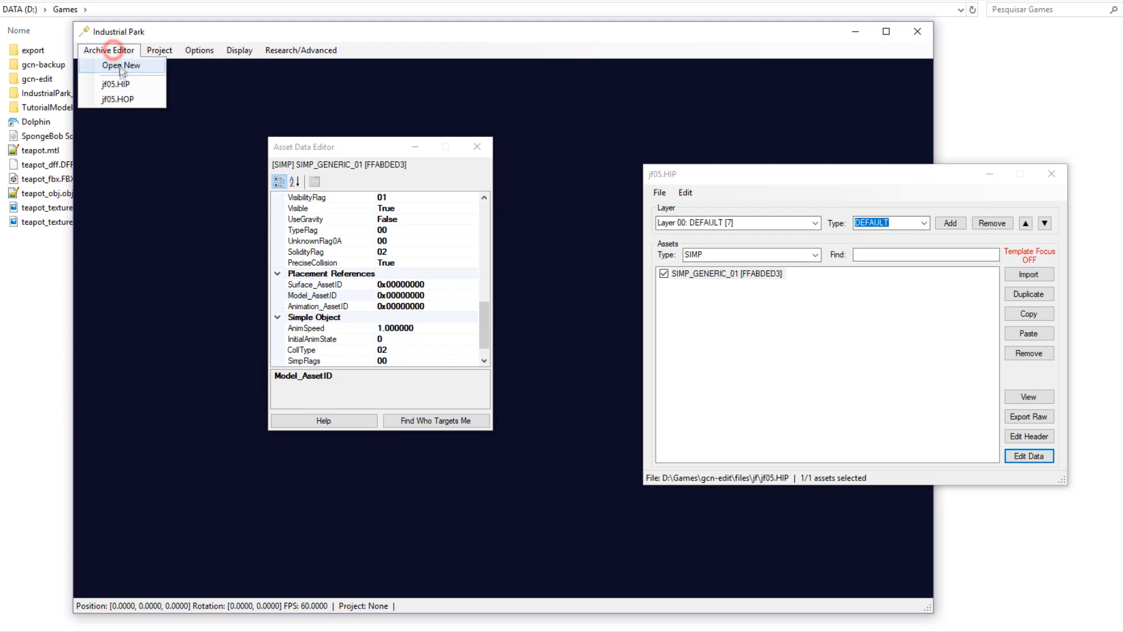
pyautogui.click(118, 99)
pyautogui.scroll(-3, 573, 227)
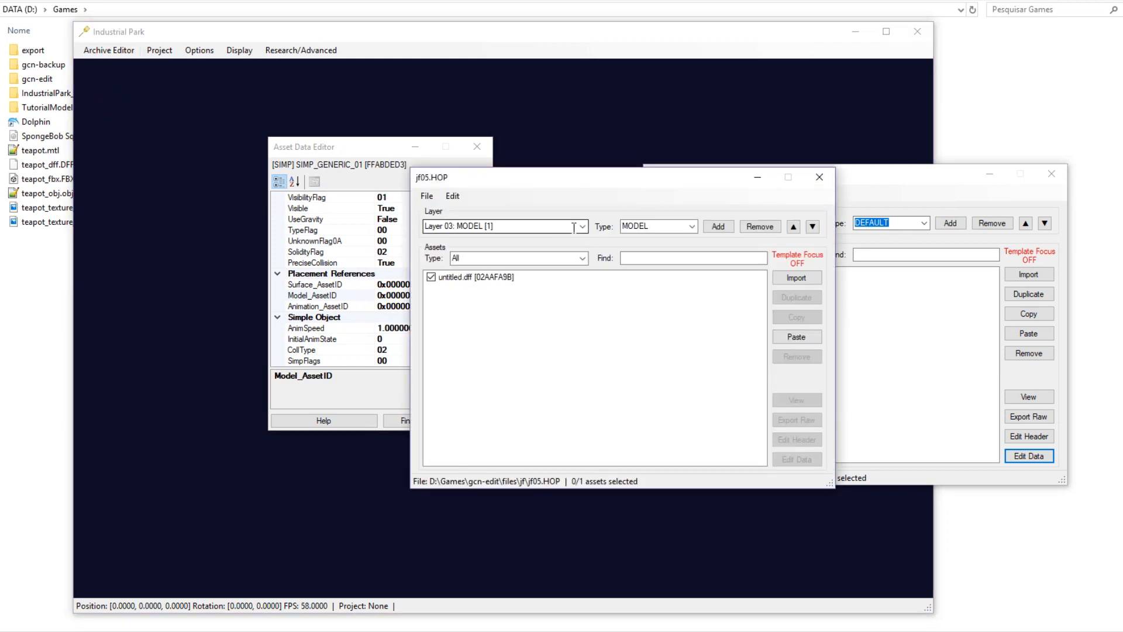
pyautogui.click(477, 275)
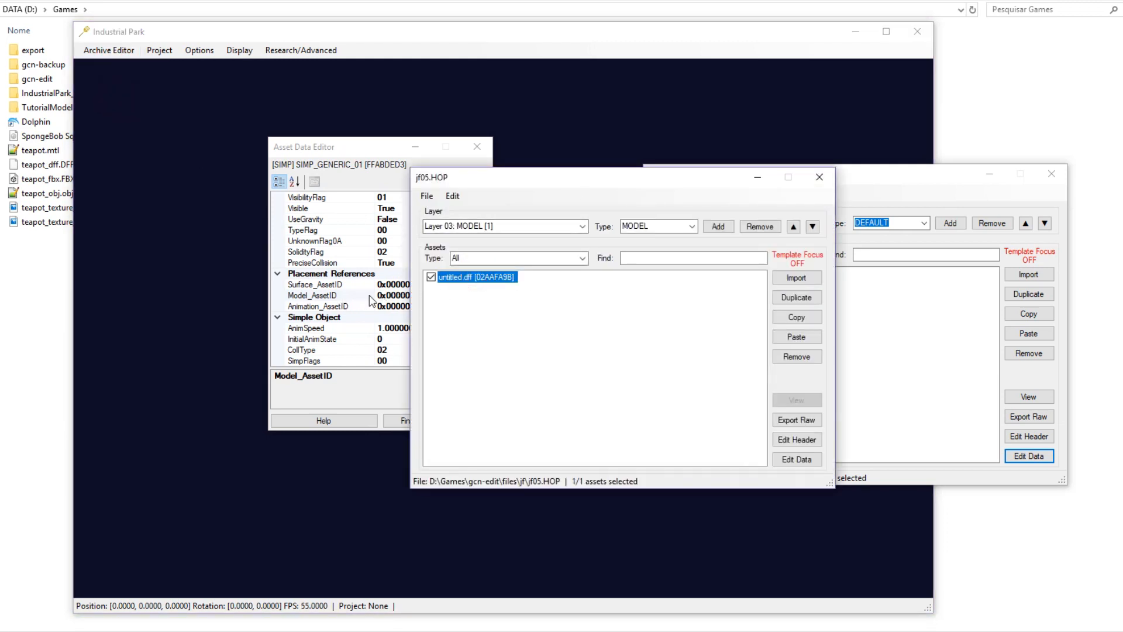
pyautogui.click(360, 295)
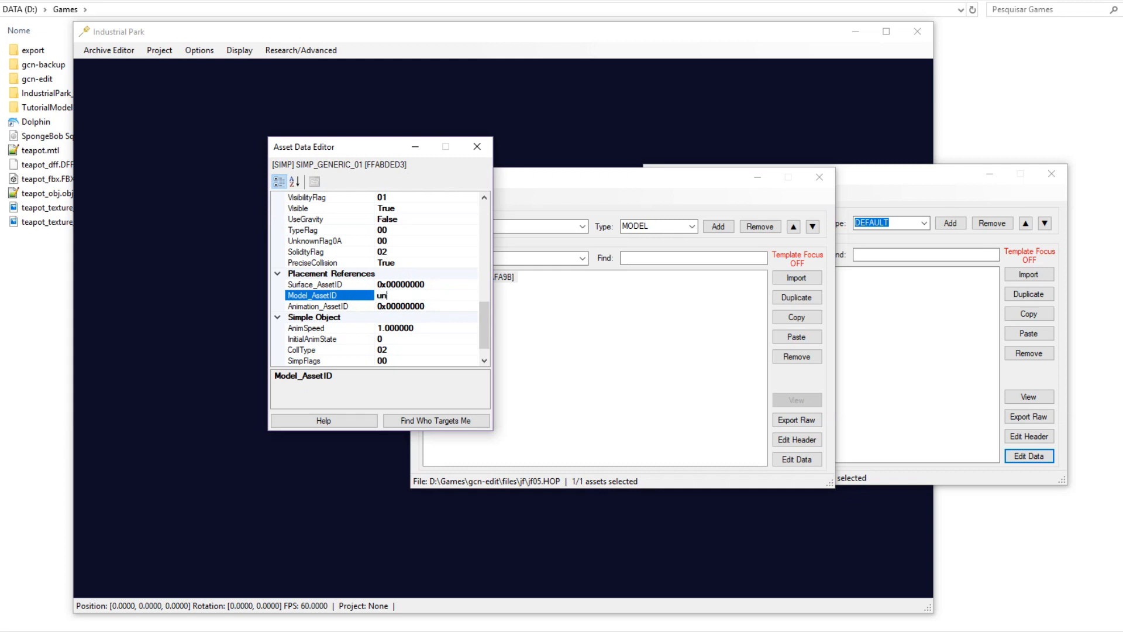
pyautogui.write('untitled.dff')
pyautogui.press('Return')
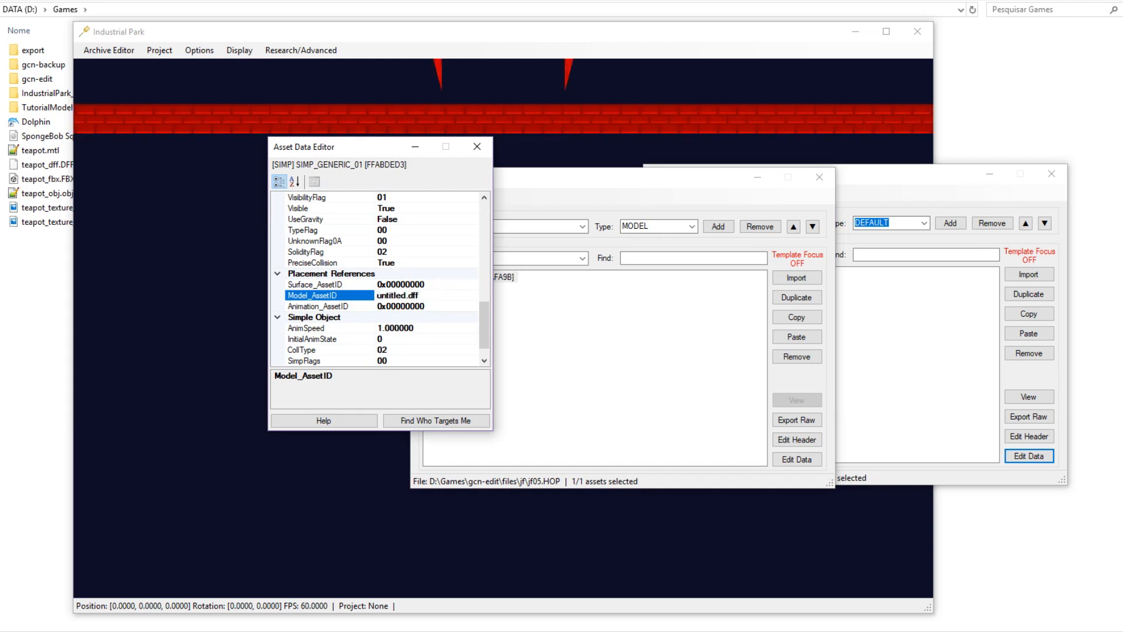
pyautogui.moveTo(597, 116); pyautogui.dragTo(578, 232, button='middle')
pyautogui.press('s')
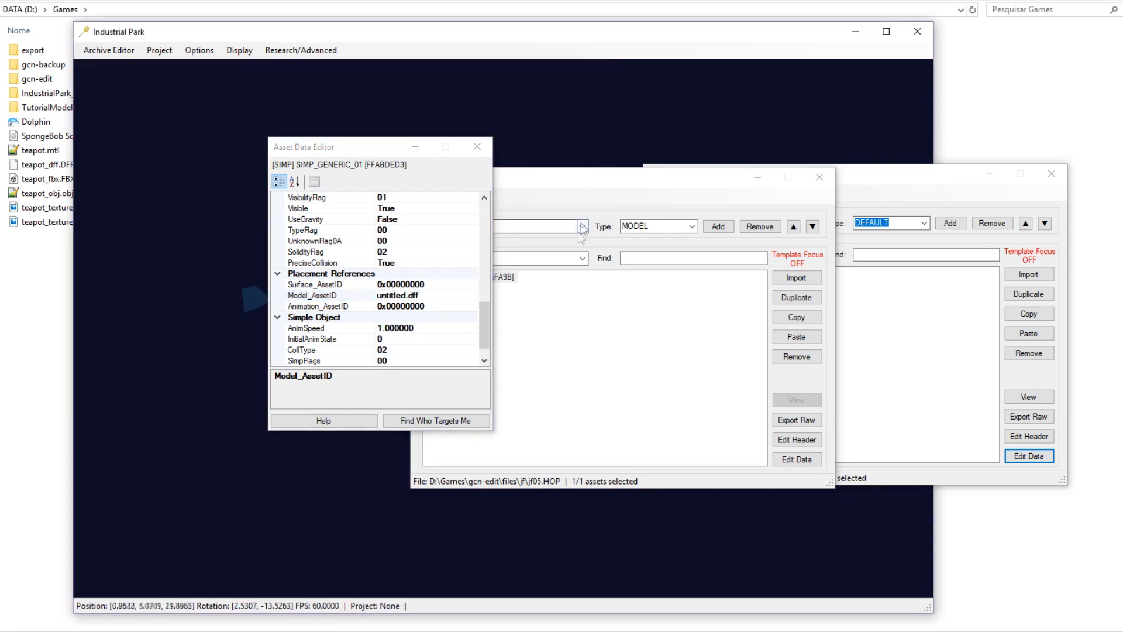
pyautogui.click(1052, 173)
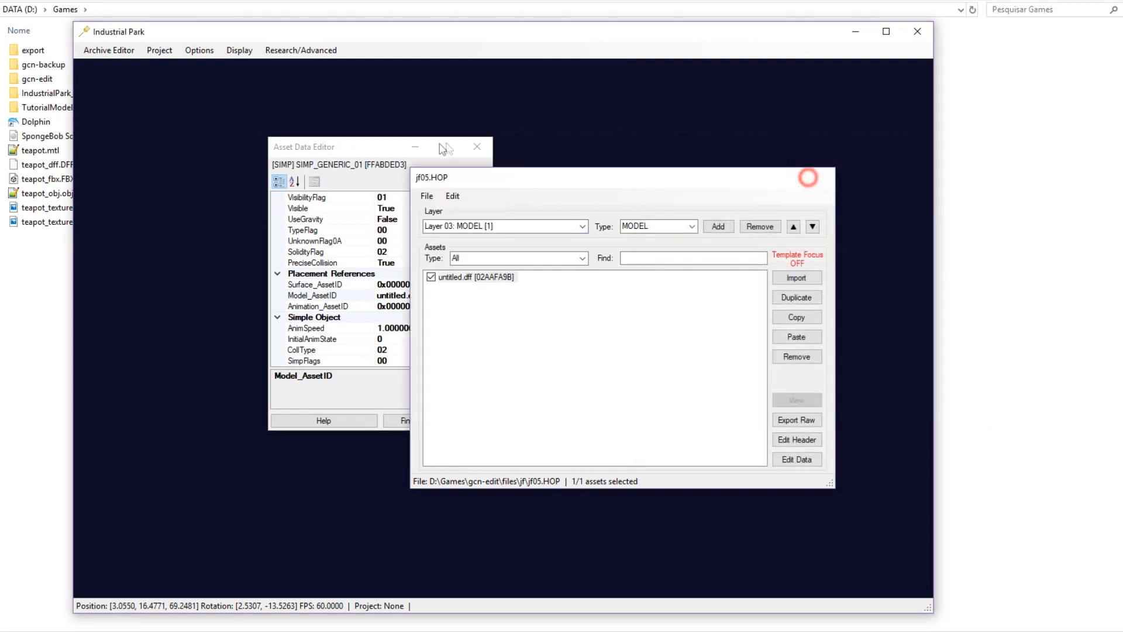
# Close the open editors and orbit the camera to inspect the oversized course walls.
pyautogui.click(820, 177)
pyautogui.click(477, 146)
pyautogui.hotkey('shift', 'w')
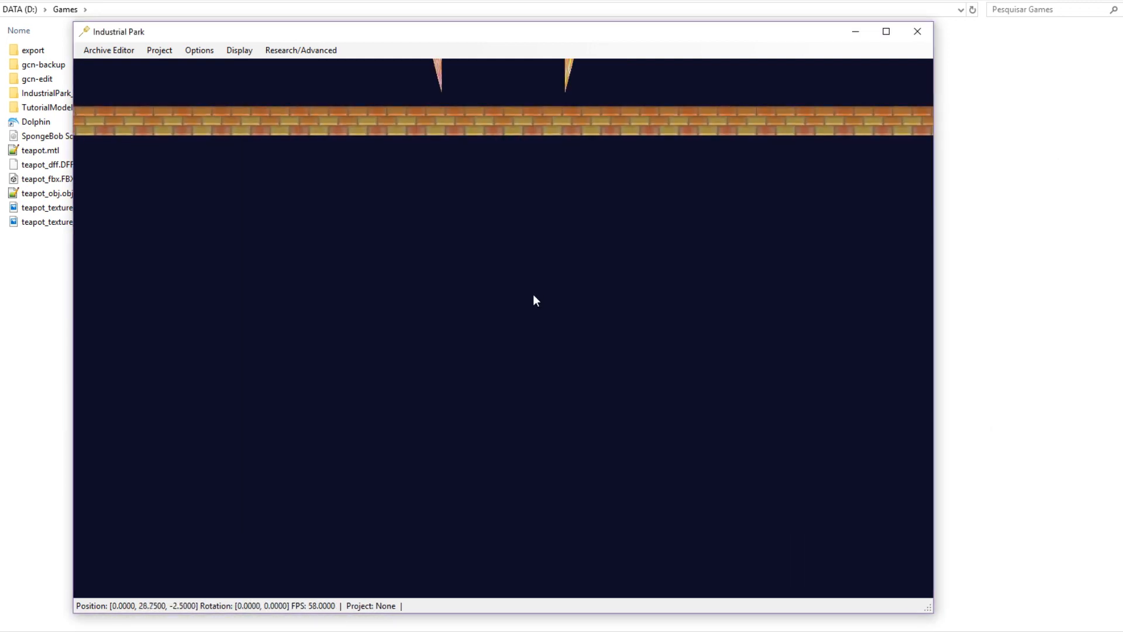
pyautogui.moveTo(533, 294); pyautogui.dragTo(473, 342, button='middle')
pyautogui.scroll(-5, 506, 310)
pyautogui.scroll(-5, 506, 292)
pyautogui.moveTo(508, 310); pyautogui.dragTo(570, 187, button='middle')
pyautogui.hotkey('shift', 'w')
pyautogui.hotkey('shift', 'w')
pyautogui.moveTo(487, 387); pyautogui.dragTo(549, 374, button='middle')
pyautogui.scroll(-2, 533, 480)
pyautogui.moveTo(534, 482); pyautogui.dragTo(534, 553, button='middle')
pyautogui.press('r')
pyautogui.moveTo(489, 361); pyautogui.dragTo(479, 251, button='middle')
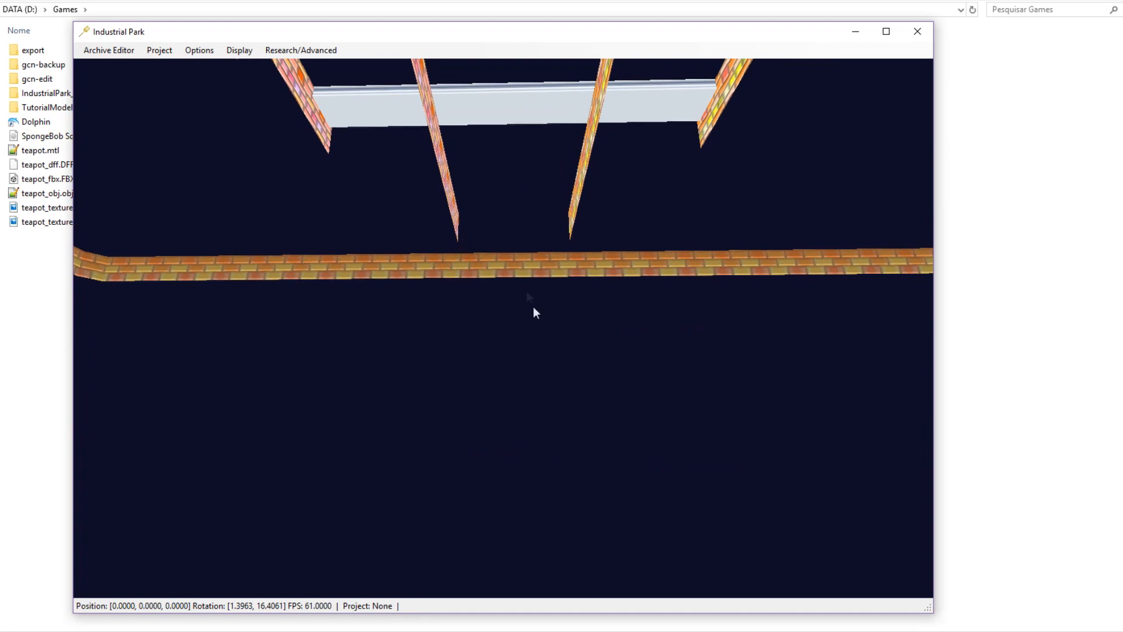
pyautogui.moveTo(533, 308); pyautogui.dragTo(506, 197, button='middle')
# Reopen jf05.HIP, select SIMP_GENERIC_01 and view its properties and textures.
pyautogui.click(108, 50)
pyautogui.click(113, 80)
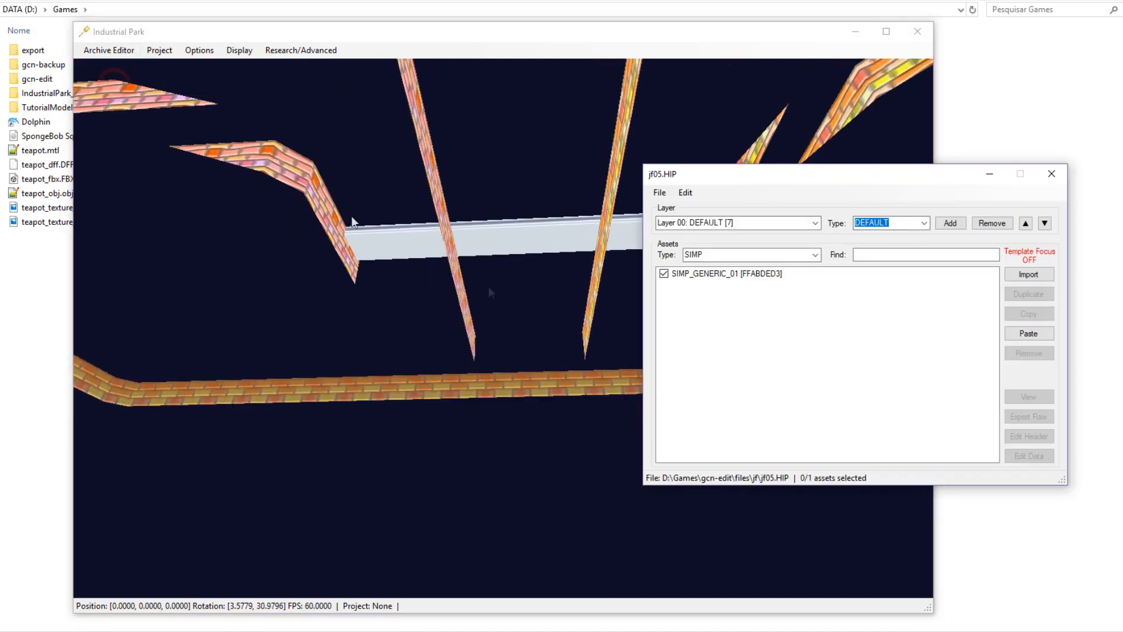
pyautogui.click(757, 273)
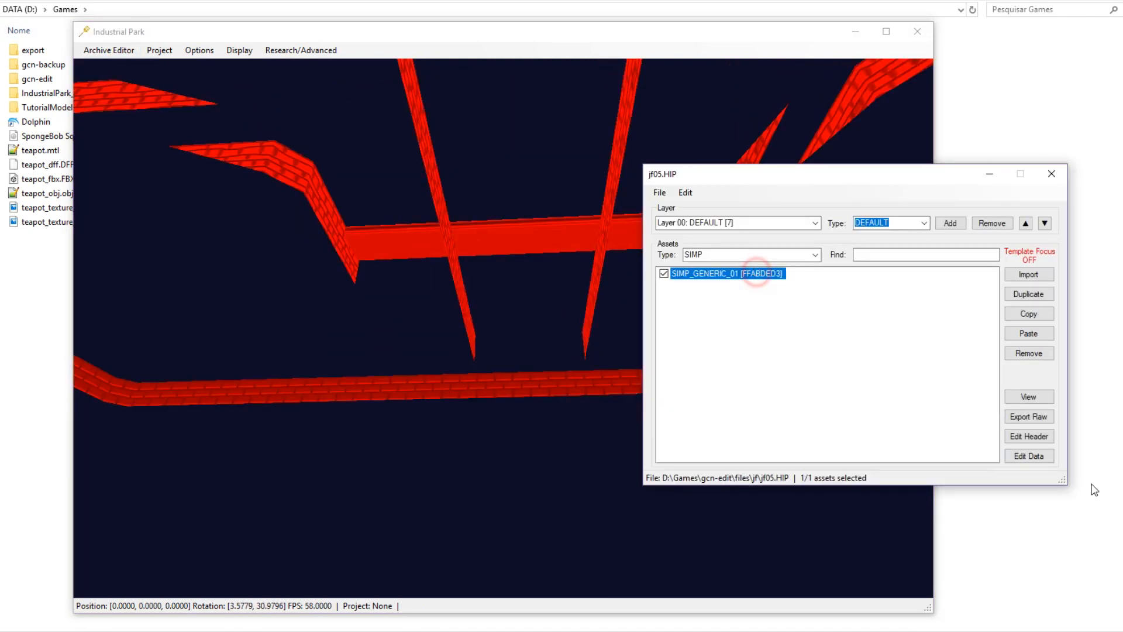
pyautogui.click(1025, 457)
pyautogui.scroll(5, 111, 275)
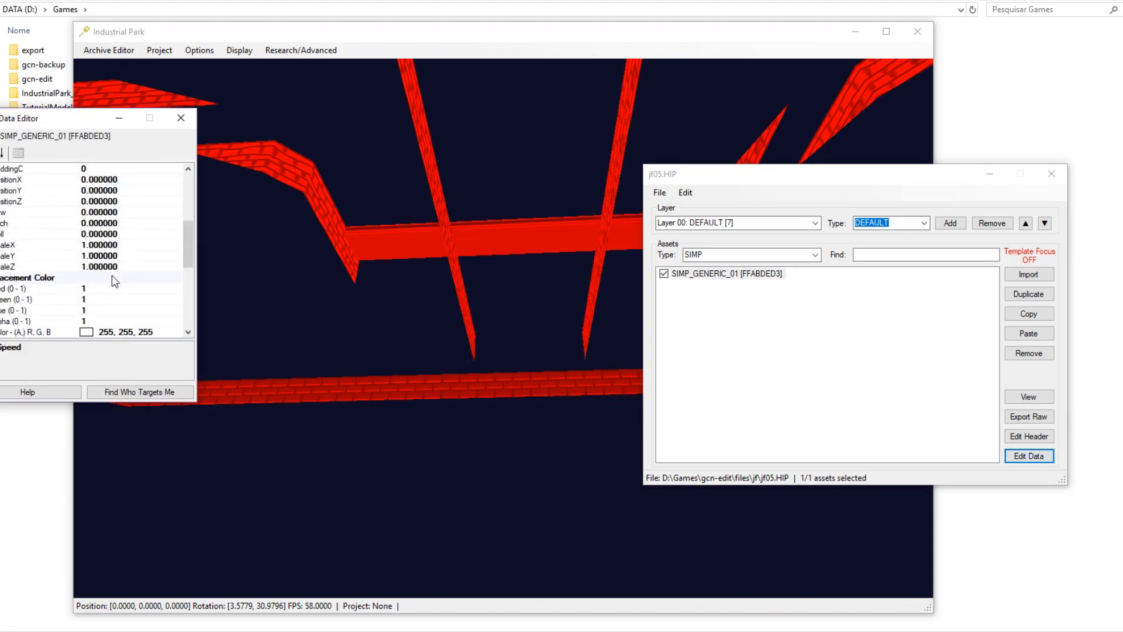
pyautogui.moveTo(456, 374); pyautogui.dragTo(501, 252, button='middle')
pyautogui.scroll(-12, 501, 251)
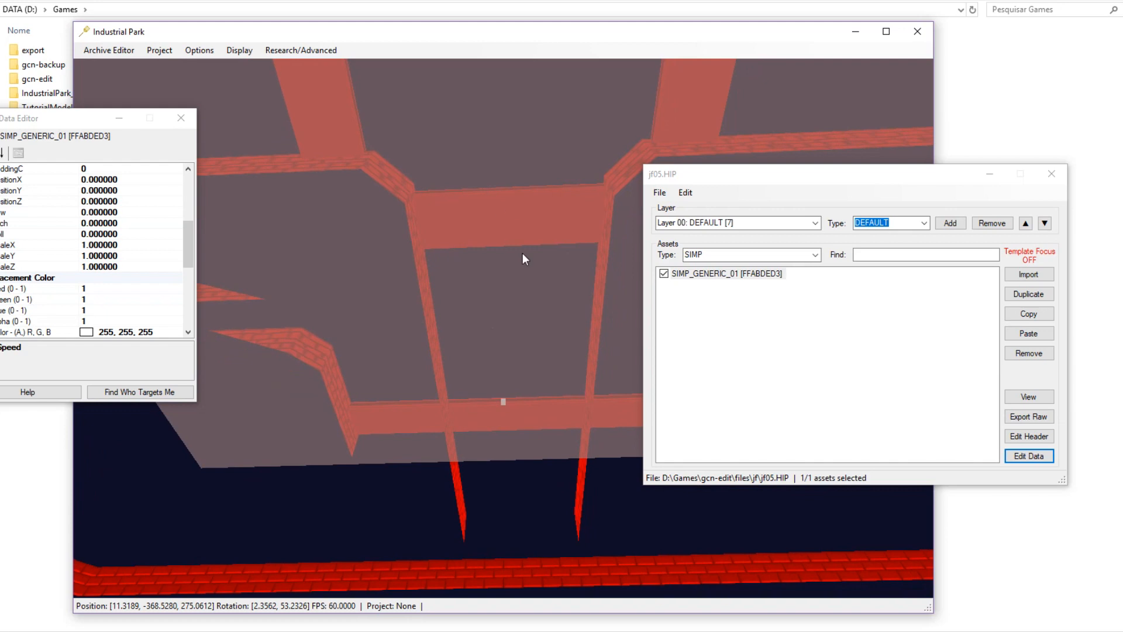
pyautogui.click(598, 514)
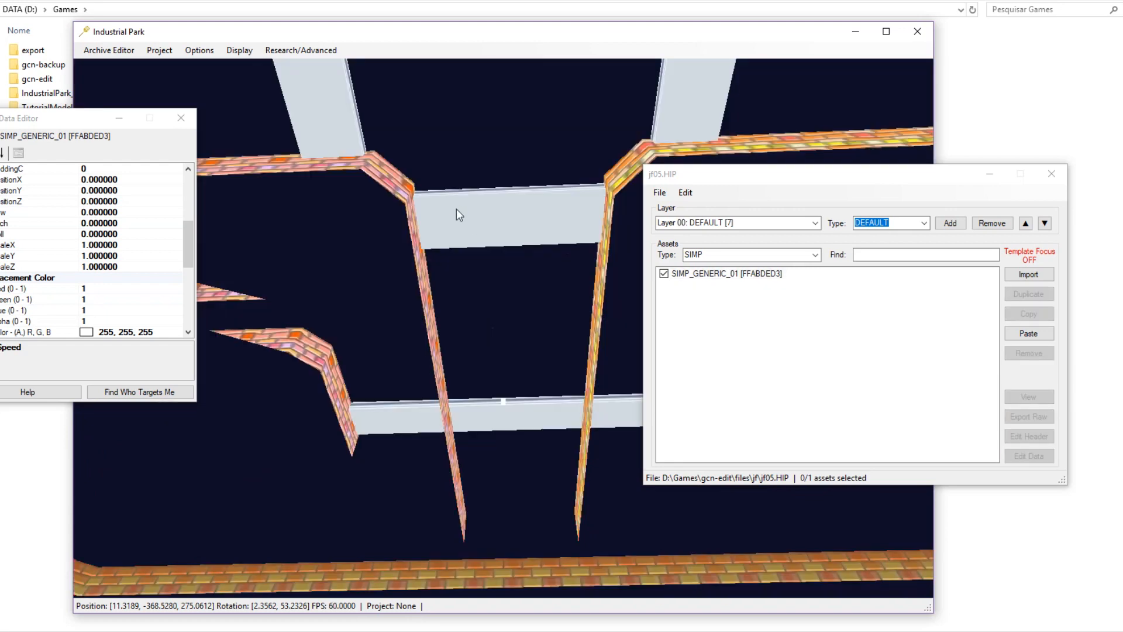
pyautogui.click(714, 274)
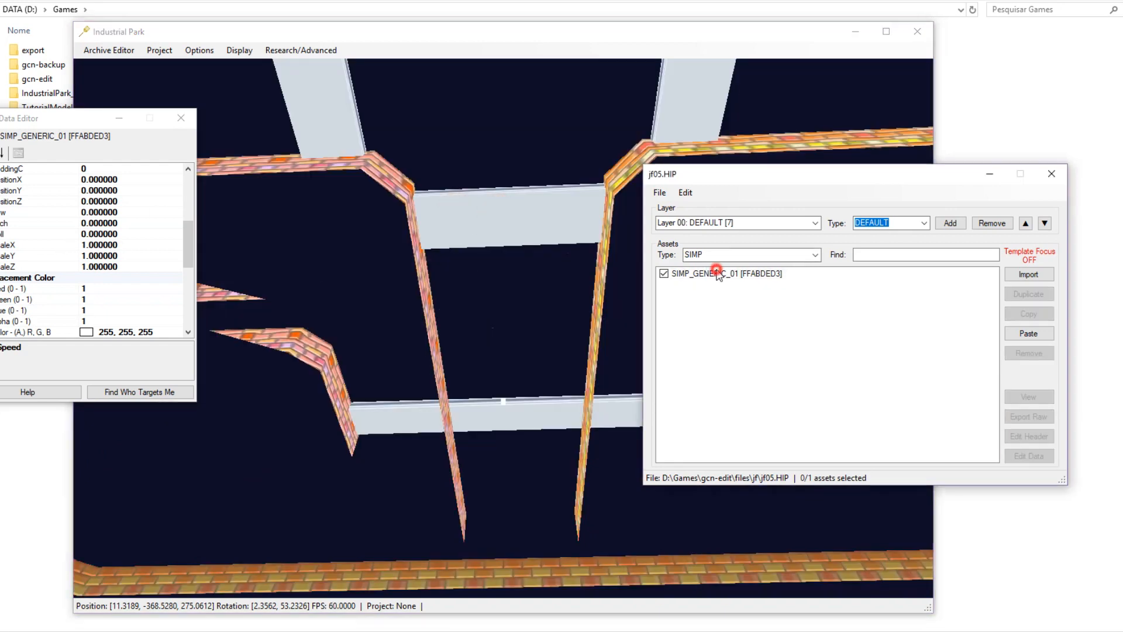
# Try scale 0.0005 on X, Y and Z, then locate the shrunken model.
pyautogui.click(130, 244)
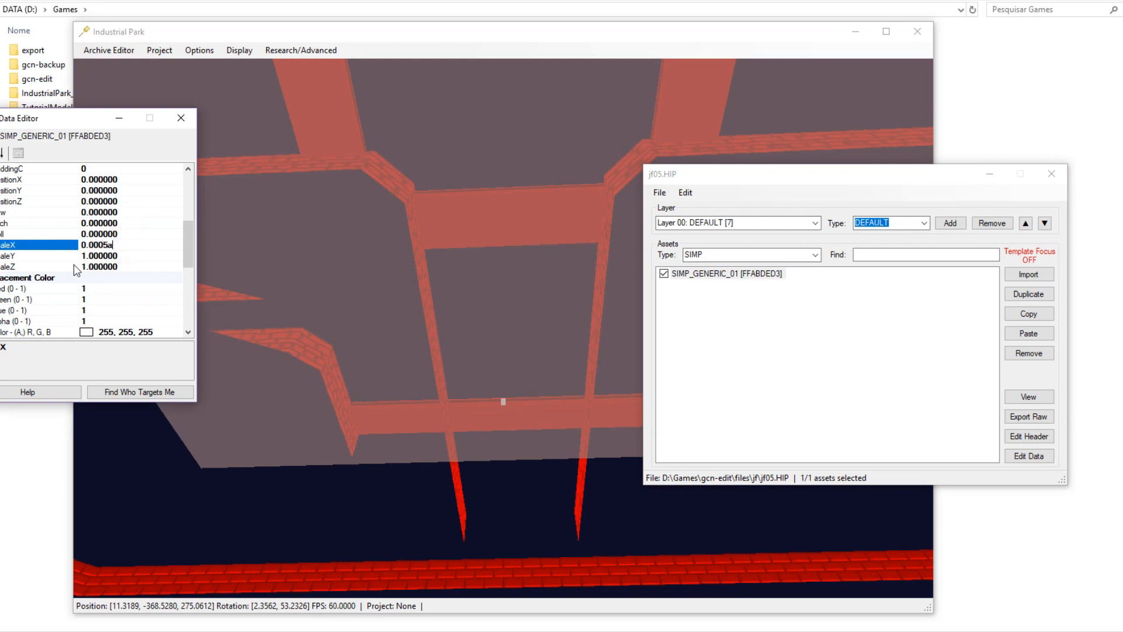
pyautogui.click(108, 255)
pyautogui.doubleClick(111, 269)
pyautogui.write('0.0005')
pyautogui.click(63, 245)
pyautogui.moveTo(423, 269); pyautogui.dragTo(426, 339, button='middle')
pyautogui.press('r')
pyautogui.press('s')
pyautogui.scroll(-1, 445, 417)
pyautogui.moveTo(425, 293); pyautogui.dragTo(453, 367, button='middle')
pyautogui.scroll(-6, 486, 345)
pyautogui.scroll(2, 514, 378)
pyautogui.press('w')
pyautogui.press('w')
pyautogui.moveTo(511, 413); pyautogui.dragTo(436, 411, button='middle')
pyautogui.press('s')
# Raise the scale values to 0.005 and inspect the larger model.
pyautogui.press('w')
pyautogui.press('d')
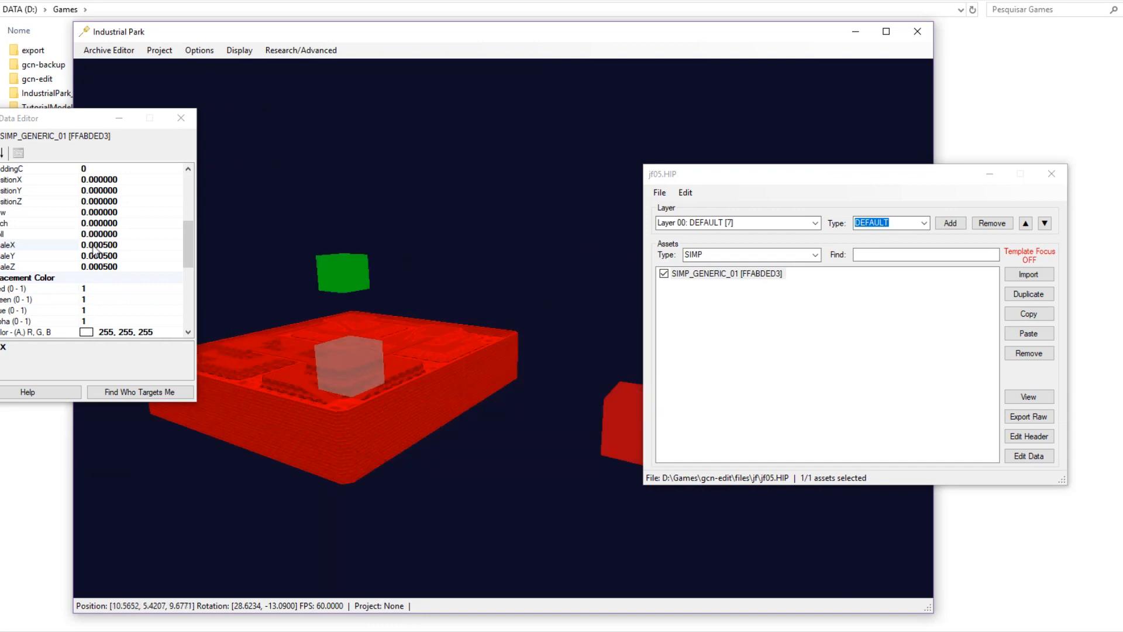
pyautogui.press('s')
pyautogui.click(101, 246)
pyautogui.press('BackSpace')
pyautogui.click(102, 256)
pyautogui.press('BackSpace')
pyautogui.click(102, 267)
pyautogui.press('BackSpace')
pyautogui.moveTo(263, 301); pyautogui.dragTo(507, 339, button='middle')
pyautogui.press('s')
pyautogui.press('s')
pyautogui.hotkey('shift', 'w')
pyautogui.press('w')
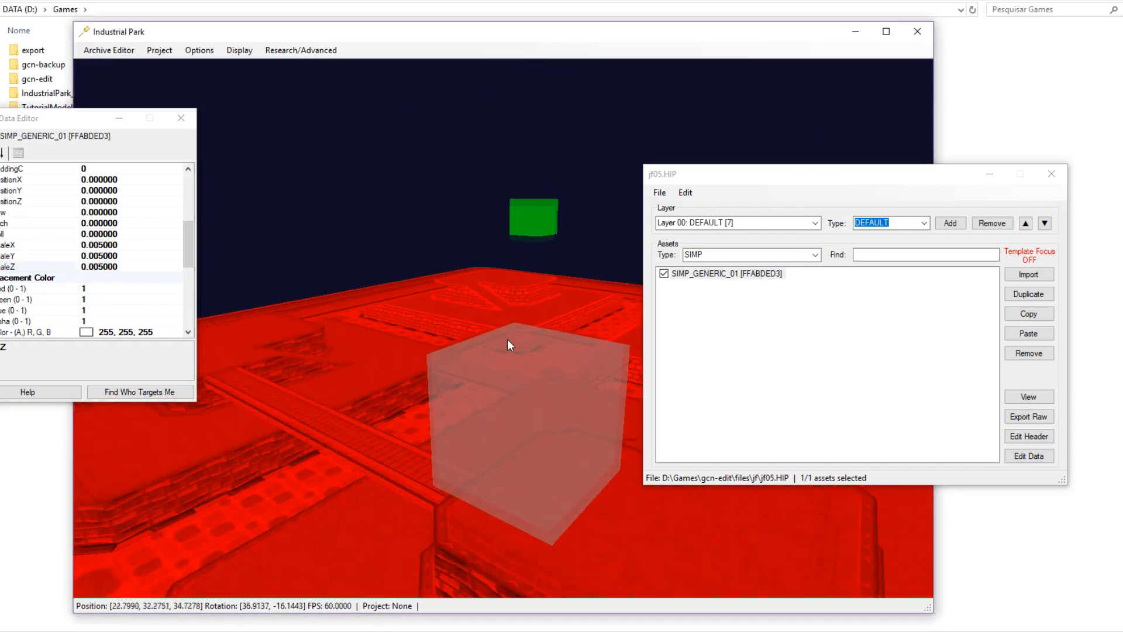
pyautogui.press('s')
# Set ScaleX, ScaleY and ScaleZ to 0.01 and check the textured course.
pyautogui.click(98, 245)
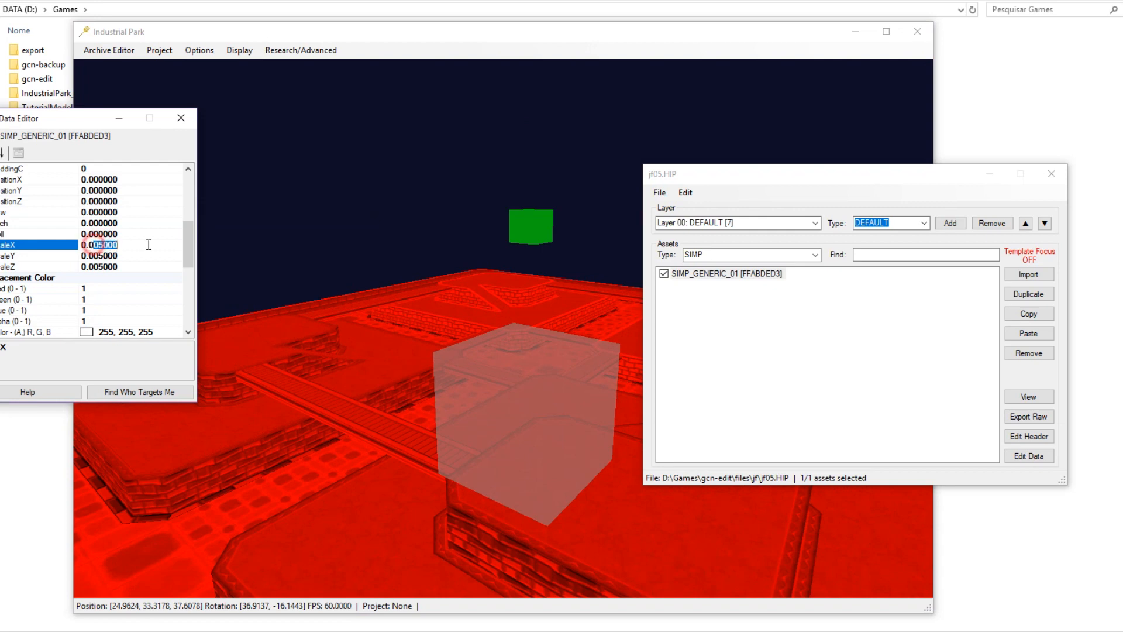
pyautogui.write('1')
pyautogui.click(92, 256)
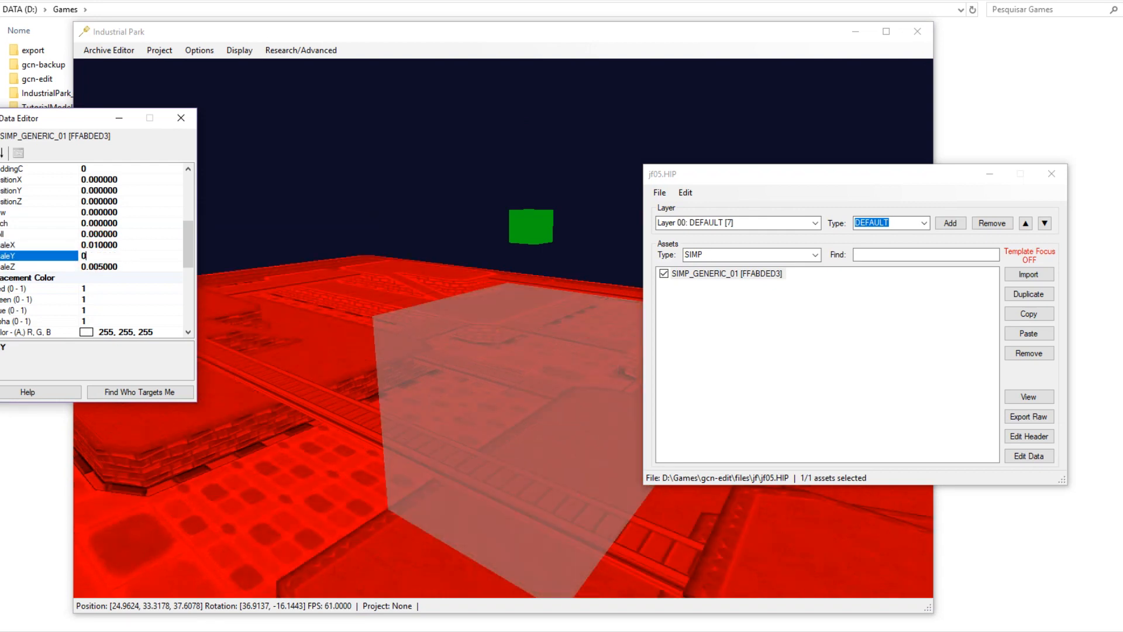
pyautogui.write('1')
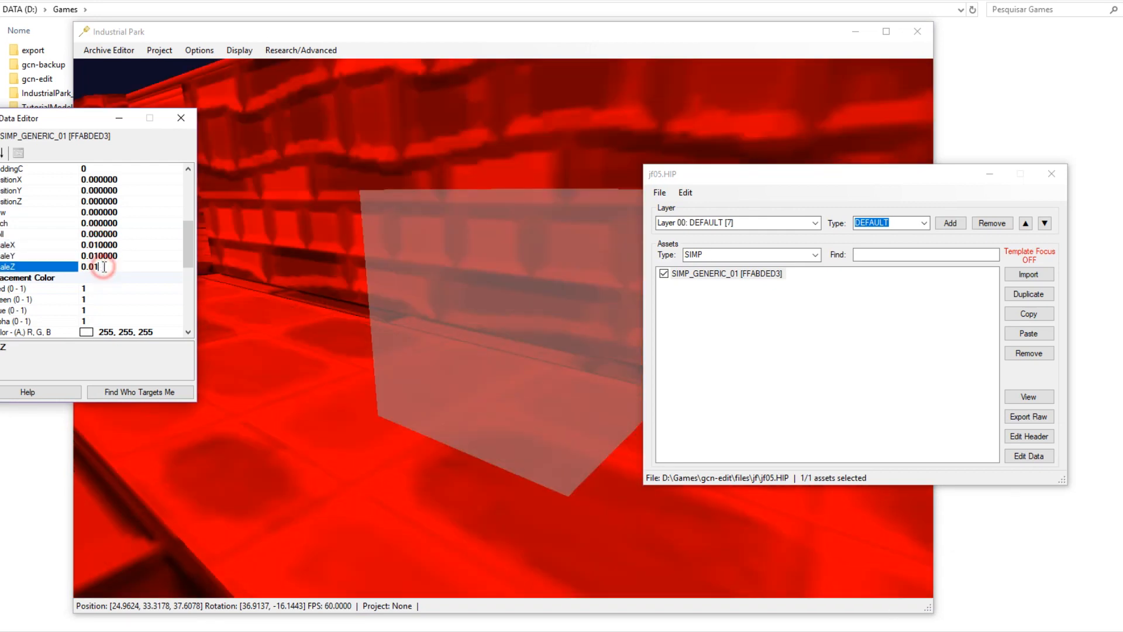
pyautogui.click(96, 258)
pyautogui.moveTo(268, 241); pyautogui.dragTo(264, 329, button='middle')
pyautogui.scroll(-8, 263, 329)
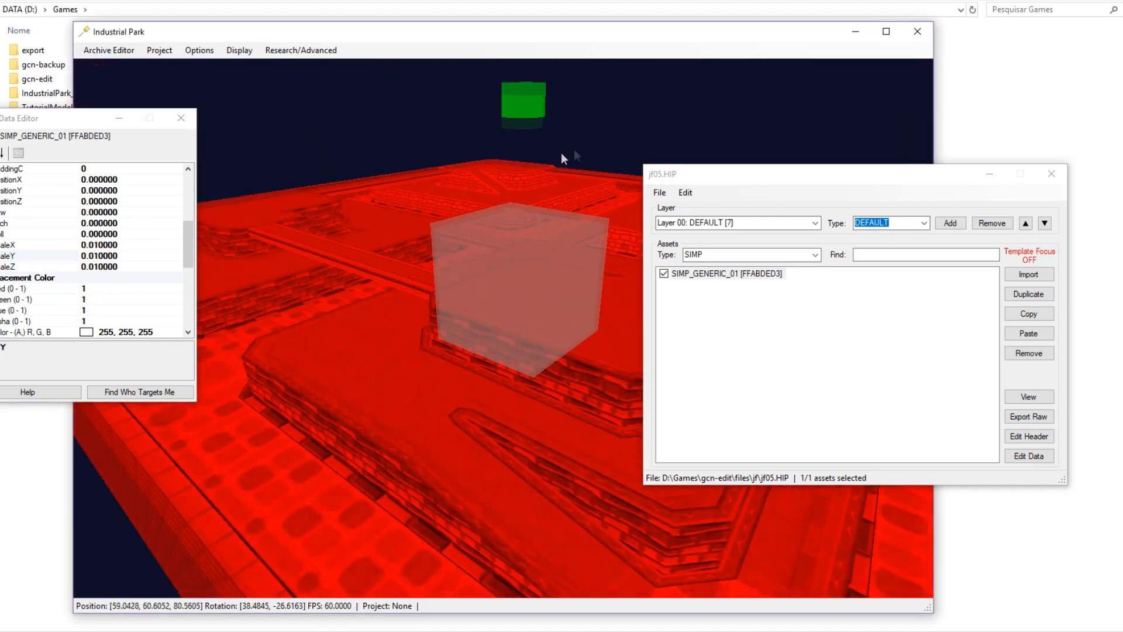
pyautogui.click(622, 109)
pyautogui.scroll(2, 408, 391)
# Fly the camera to the red-brick platforms and select the SpongeBob player start.
pyautogui.scroll(4, 433, 475)
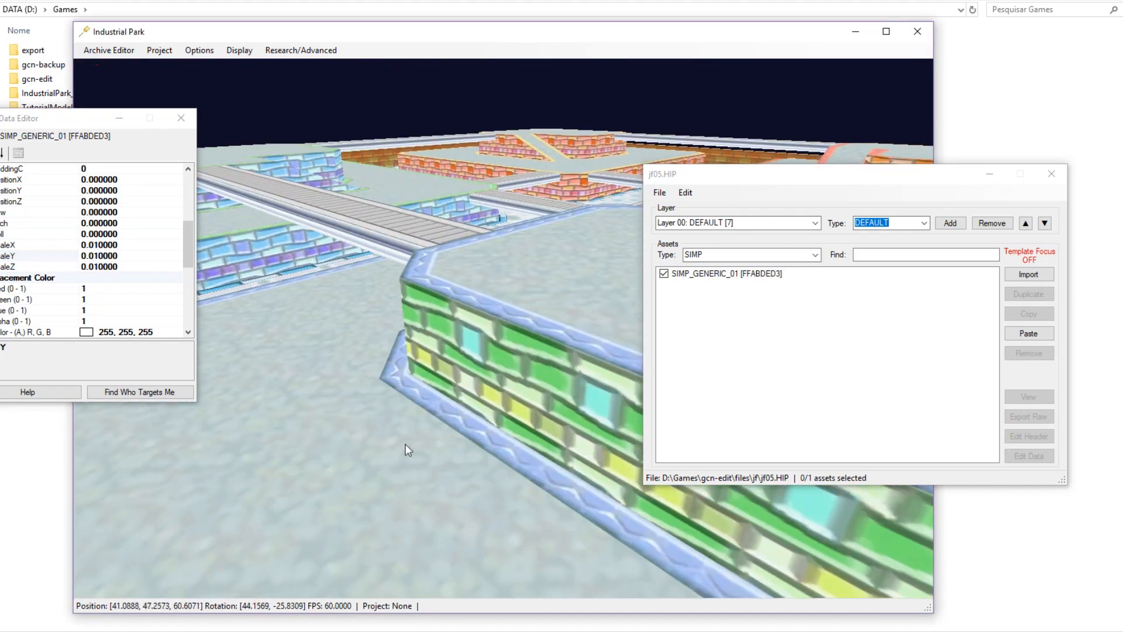
pyautogui.scroll(-3, 490, 463)
pyautogui.moveTo(490, 463); pyautogui.dragTo(412, 416, button='middle')
pyautogui.scroll(8, 412, 416)
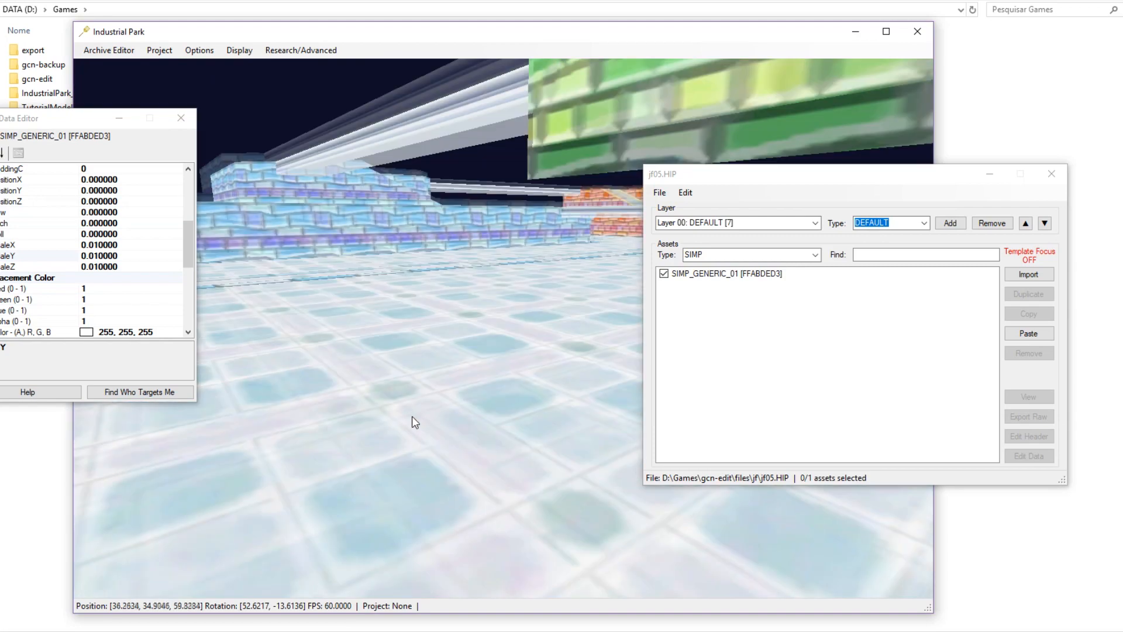
pyautogui.moveTo(539, 481); pyautogui.dragTo(479, 472, button='middle')
pyautogui.scroll(10, 478, 472)
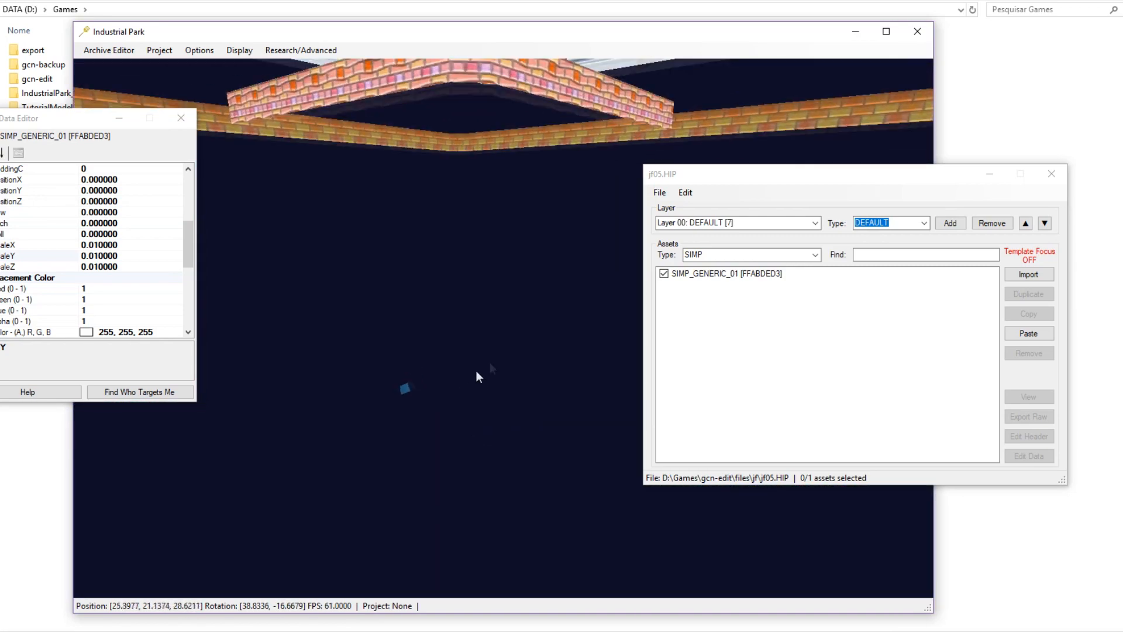
pyautogui.press('w')
pyautogui.moveTo(476, 372); pyautogui.dragTo(357, 437, button='middle')
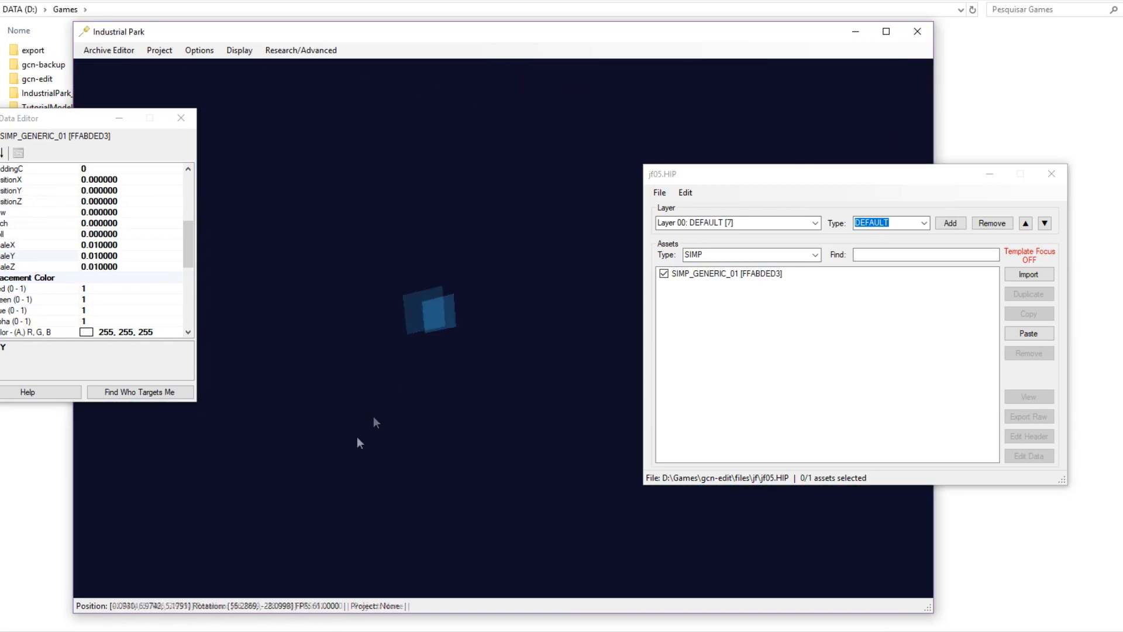
pyautogui.click(427, 302)
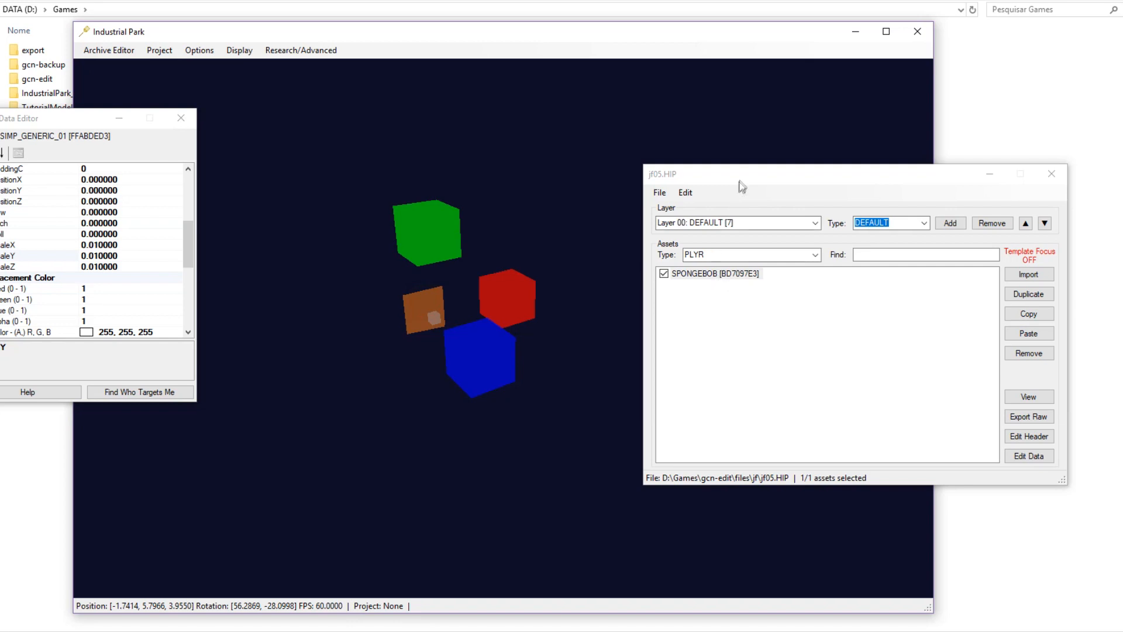
# Move the jf05.HIP window aside, then raise the player start and push it along the blue axis.
pyautogui.moveTo(740, 187); pyautogui.dragTo(712, 191)
pyautogui.moveTo(421, 397); pyautogui.dragTo(430, 404, button='middle')
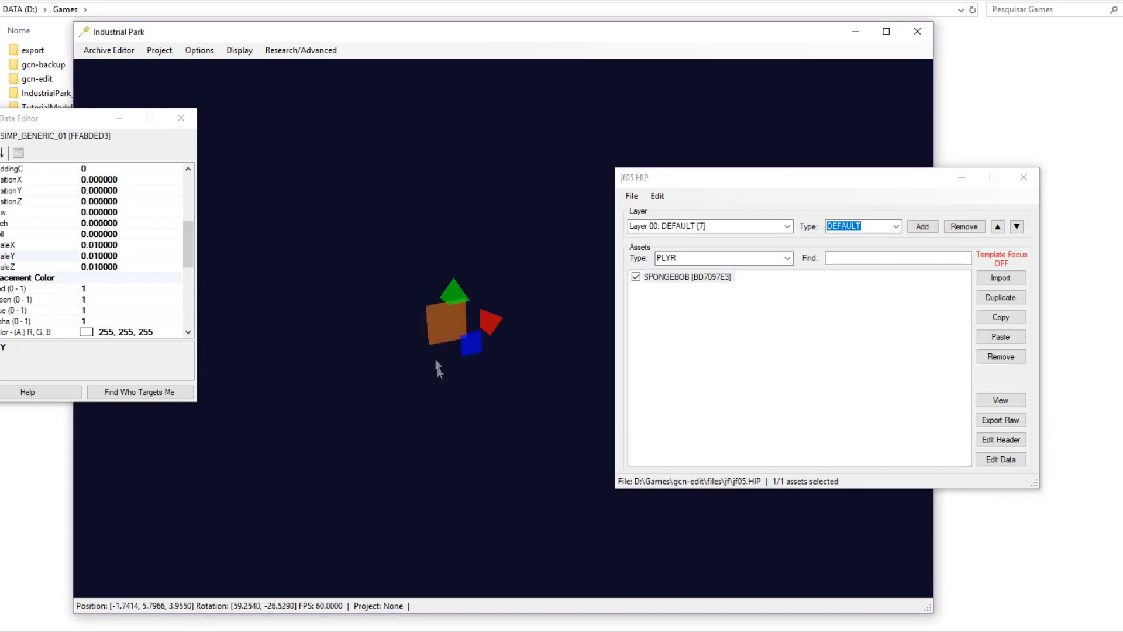
pyautogui.hotkey('shift', 'w')
pyautogui.moveTo(486, 311); pyautogui.dragTo(522, 74)
pyautogui.press('s')
pyautogui.press('w')
pyautogui.moveTo(496, 437); pyautogui.dragTo(430, 396, button='middle')
pyautogui.press('d')
pyautogui.moveTo(224, 430); pyautogui.dragTo(268, 448, button='middle')
pyautogui.moveTo(307, 394); pyautogui.dragTo(397, 458)
# Lower the player start onto the course floor and slide it left along the red axis.
pyautogui.press('s')
pyautogui.moveTo(397, 458); pyautogui.dragTo(515, 492, button='middle')
pyautogui.press('w')
pyautogui.moveTo(478, 402); pyautogui.dragTo(494, 482)
pyautogui.hotkey('shift', 's')
pyautogui.hotkey('shift', 'w')
pyautogui.moveTo(494, 482); pyautogui.dragTo(522, 348, button='middle')
pyautogui.press('s')
pyautogui.press('w')
pyautogui.press('w')
pyautogui.moveTo(520, 344); pyautogui.dragTo(515, 346)
pyautogui.moveTo(478, 395); pyautogui.dragTo(673, 404, button='middle')
pyautogui.press('s')
pyautogui.press('a')
pyautogui.moveTo(390, 406); pyautogui.dragTo(482, 409, button='middle')
pyautogui.press('w')
pyautogui.press('w')
pyautogui.press('s')
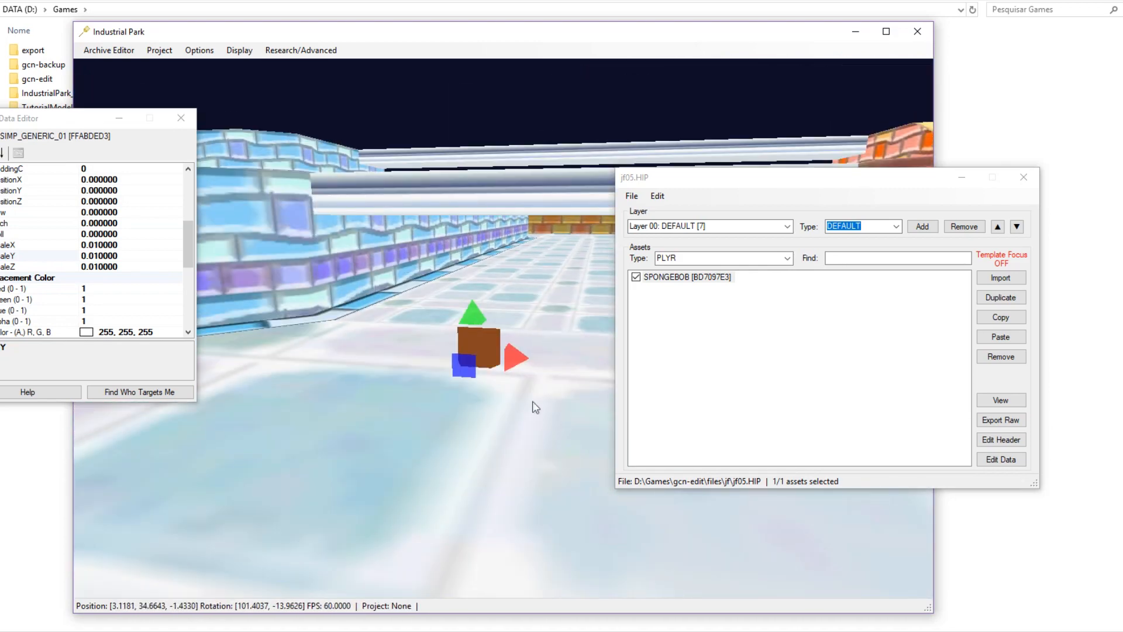
# Deselect the player start and turn the view to check its placement.
pyautogui.click(705, 344)
pyautogui.click(514, 122)
pyautogui.moveTo(454, 404); pyautogui.dragTo(222, 418, button='middle')
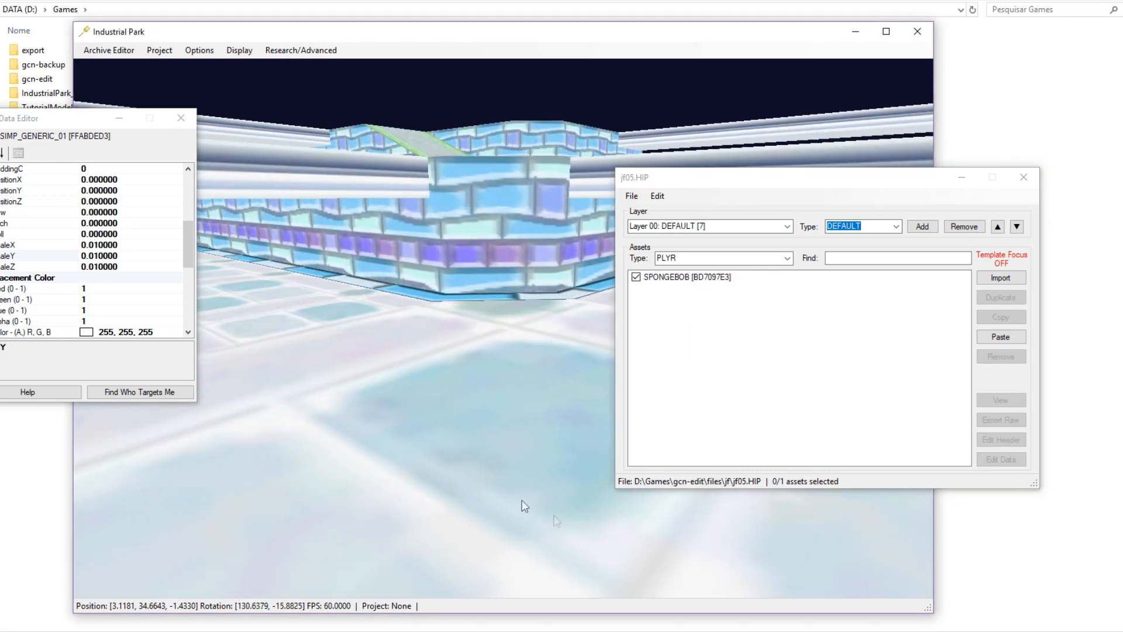
# Save jf05.HIP and close the asset property editor.
pyautogui.press('s')
pyautogui.press('d')
pyautogui.click(628, 196)
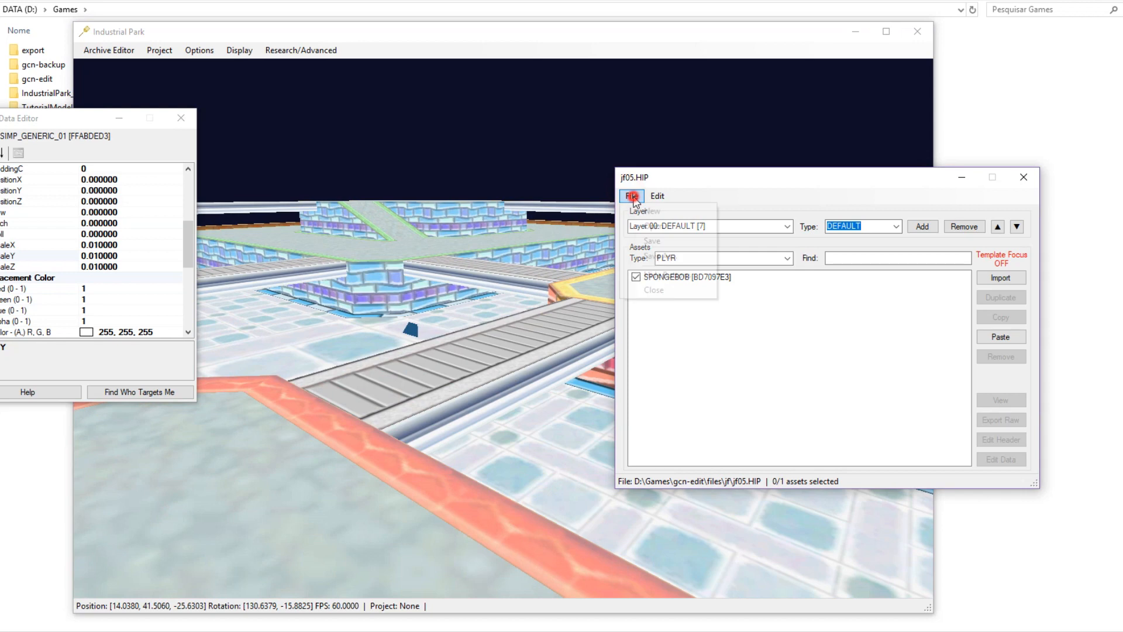
pyautogui.click(649, 241)
pyautogui.click(172, 117)
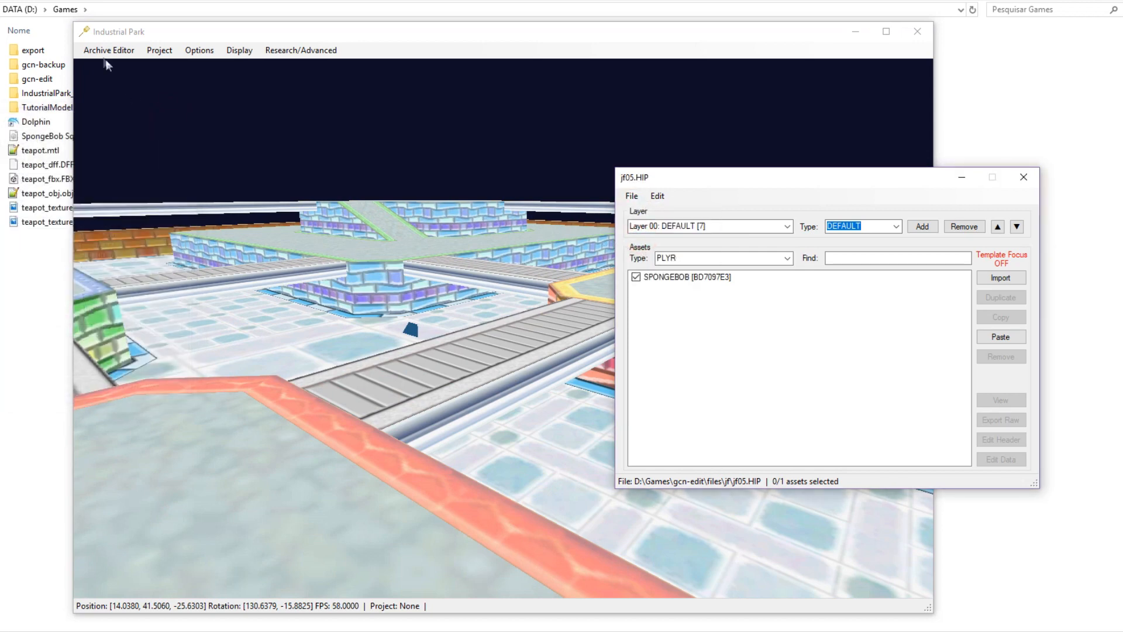
# Open the jf05.HOP archive from the loaded archives and save it.
pyautogui.click(98, 59)
pyautogui.click(116, 100)
pyautogui.click(427, 196)
pyautogui.click(440, 240)
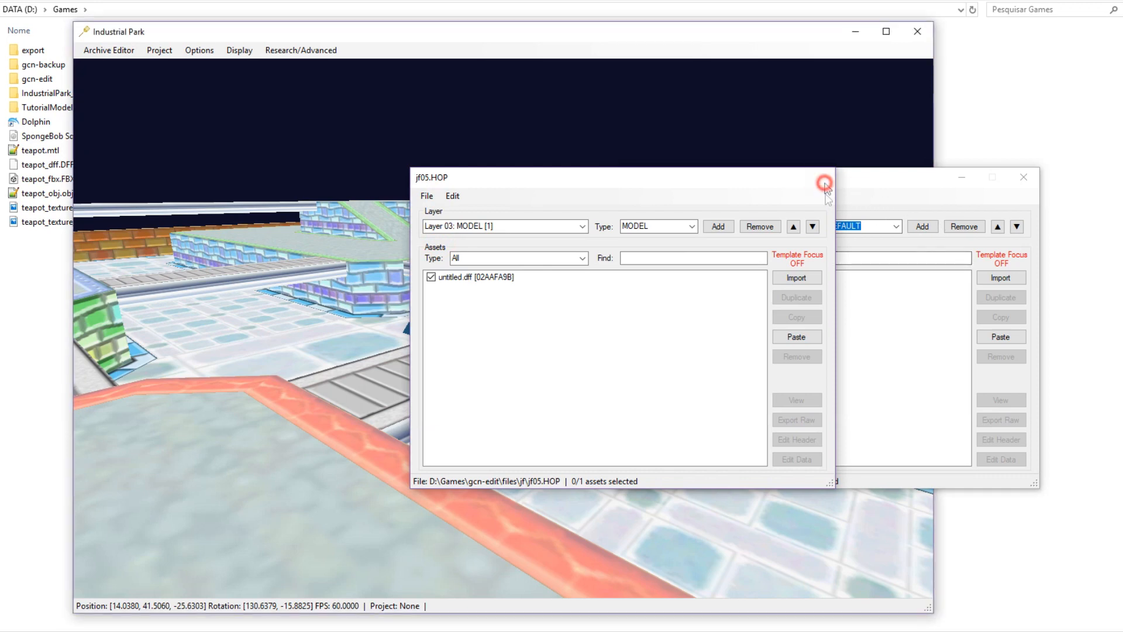
# Close the jf05.HOP and jf05.HIP archive windows and minimize Industrial Park.
pyautogui.click(819, 177)
pyautogui.click(1024, 177)
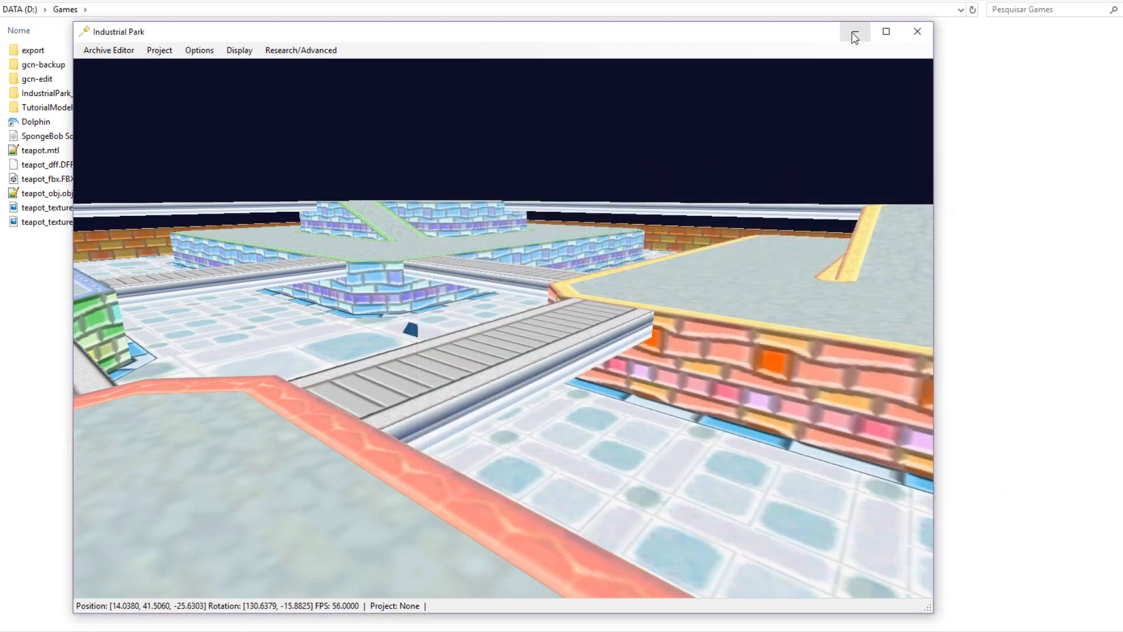
pyautogui.click(855, 36)
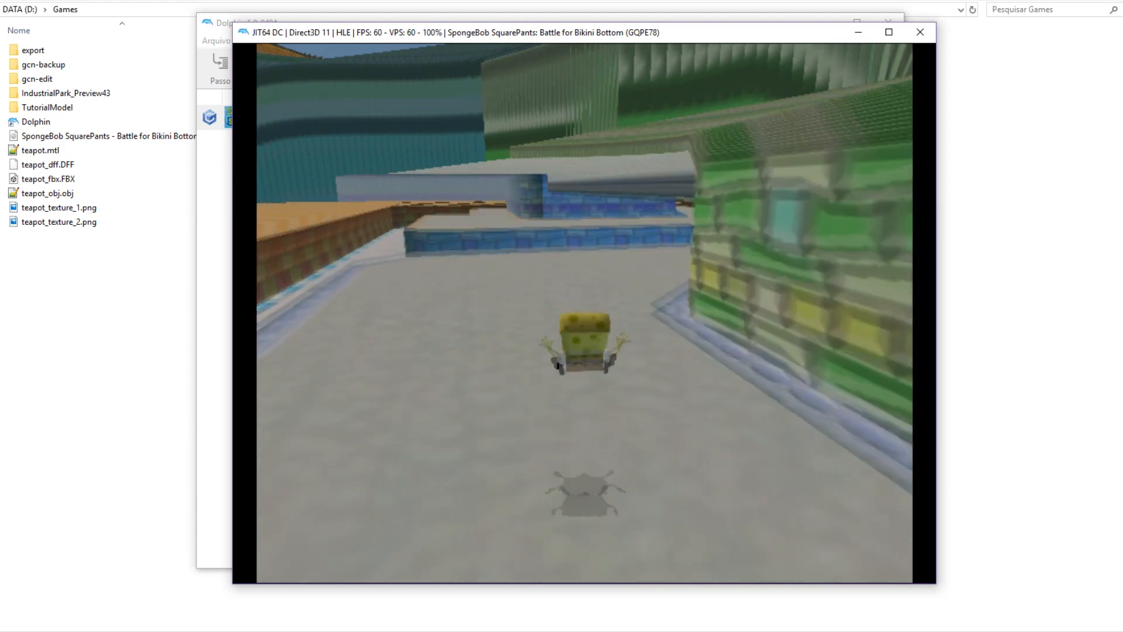
# Stop the running game in Dolphin, confirm ending emulation, and minimize Dolphin.
pyautogui.click(920, 32)
pyautogui.click(532, 315)
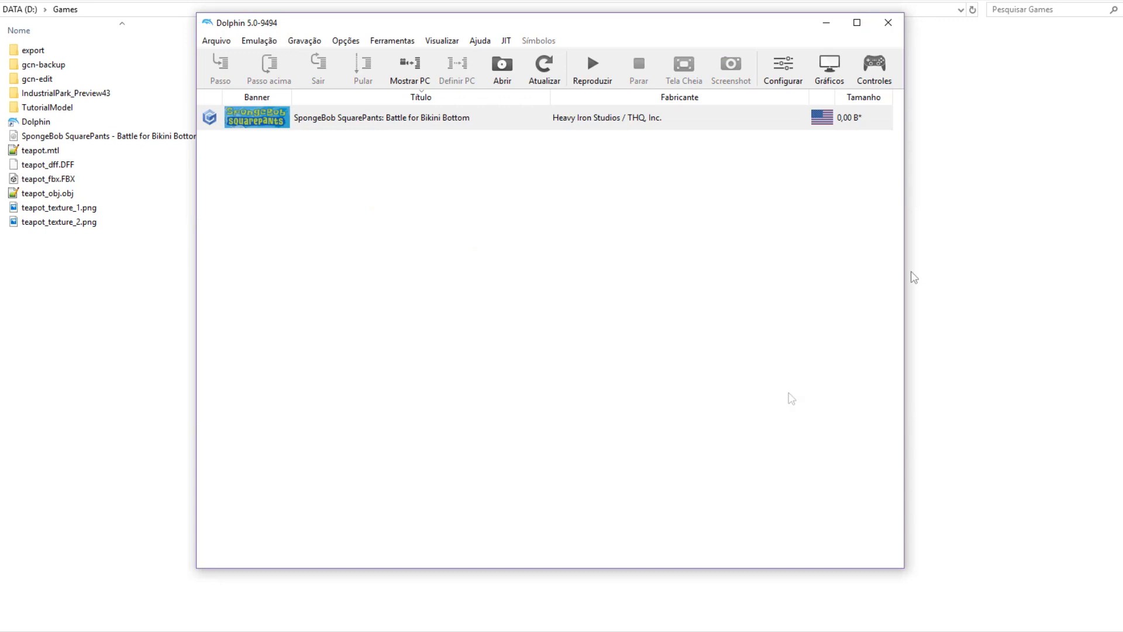
pyautogui.click(826, 23)
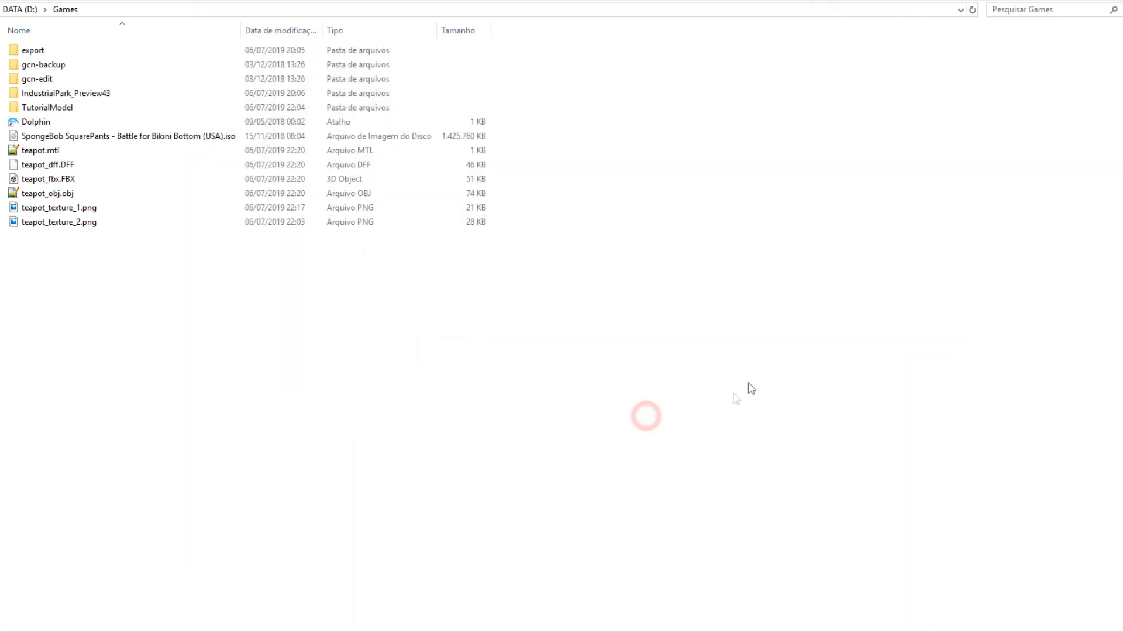
# Restore Industrial Park and select the level model, flying the camera around it.
pyautogui.click(702, 630)
pyautogui.moveTo(640, 413); pyautogui.dragTo(611, 395, button='middle')
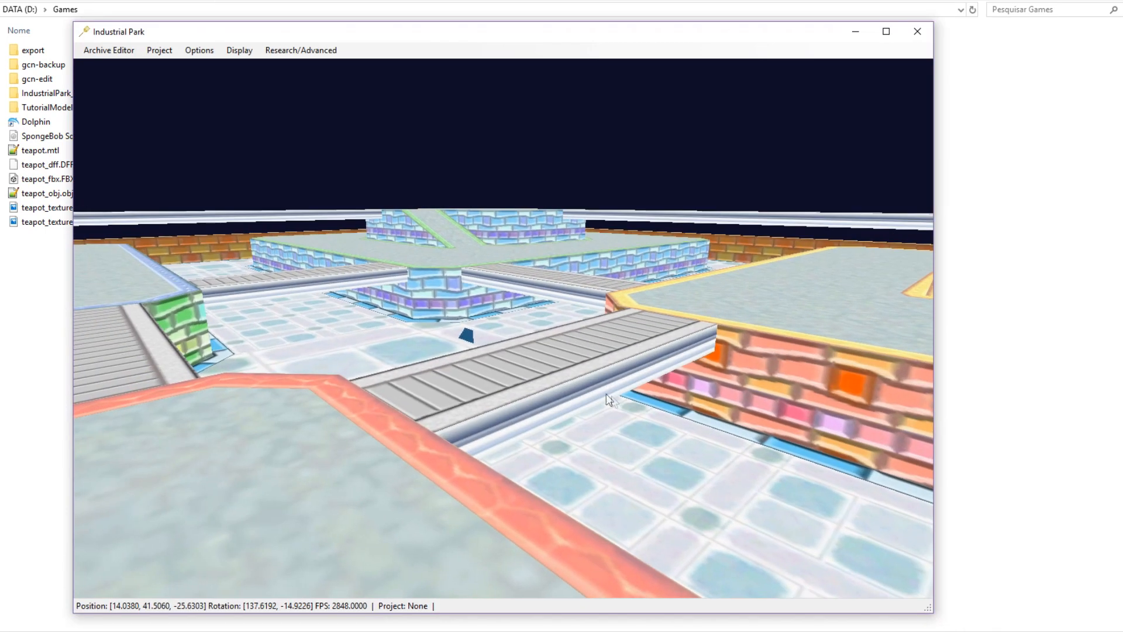
pyautogui.click(525, 374)
pyautogui.press('s')
pyautogui.moveTo(612, 438); pyautogui.dragTo(570, 430, button='middle')
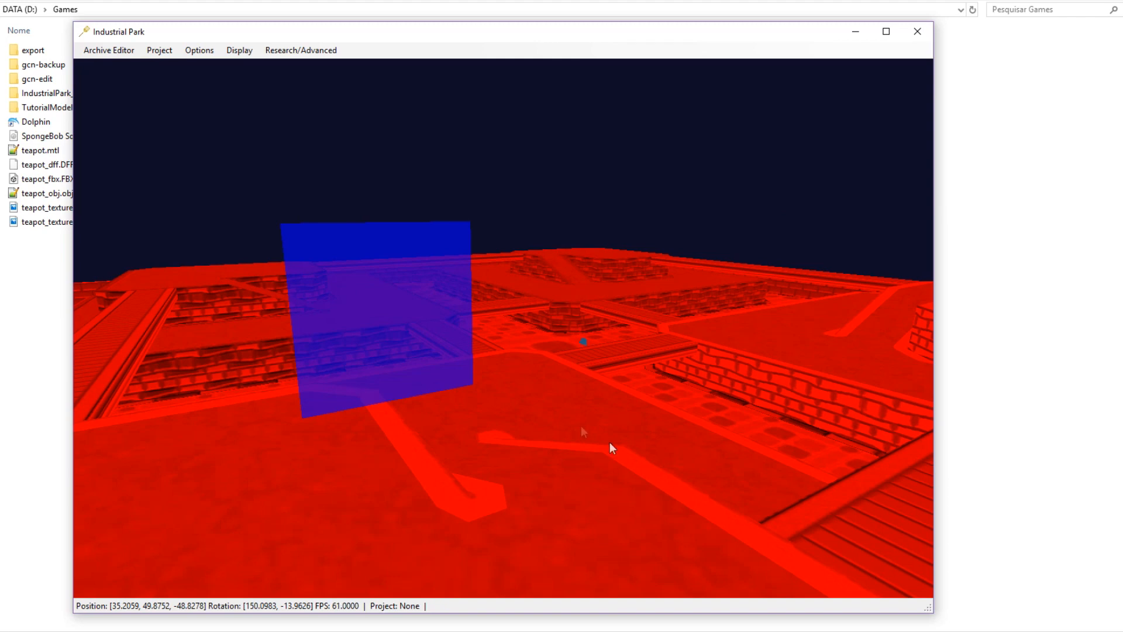
pyautogui.press('s')
pyautogui.hotkey('shift', 's')
pyautogui.hotkey('shift', 'w')
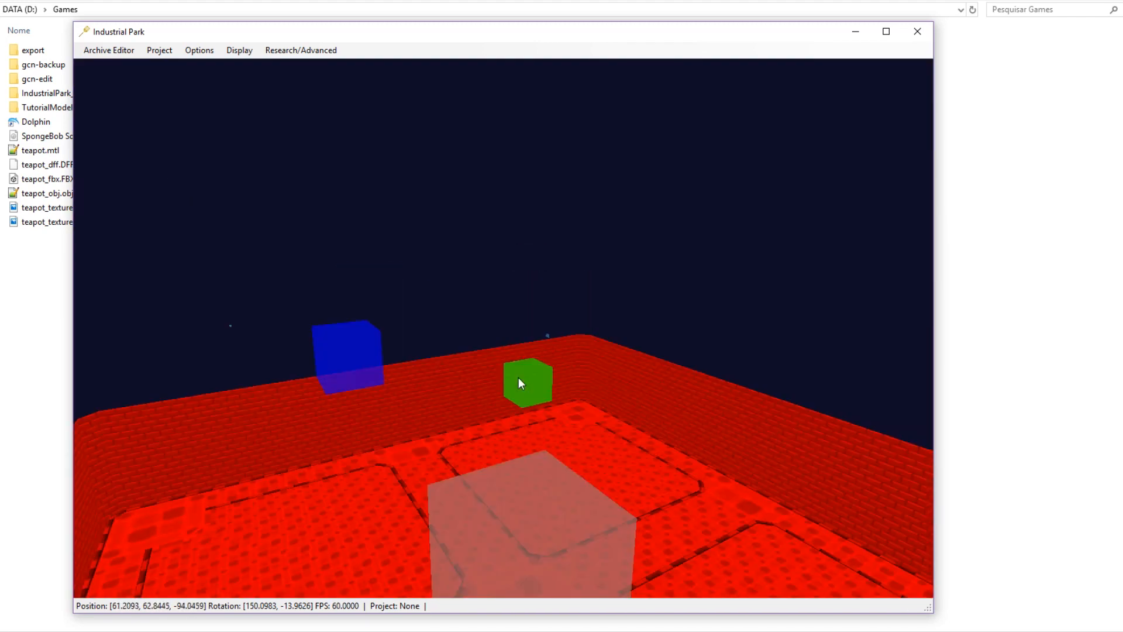
pyautogui.moveTo(519, 378); pyautogui.dragTo(518, 376)
pyautogui.press('w')
pyautogui.press('d')
pyautogui.moveTo(495, 381); pyautogui.dragTo(564, 350, button='middle')
pyautogui.press('w')
pyautogui.press('w')
# Inspect SIMP_GENERIC_01 in the Asset Data Editor, then deselect it and close the editor.
pyautogui.press('g')
pyautogui.scroll(-1, 114, 302)
pyautogui.scroll(7, 115, 302)
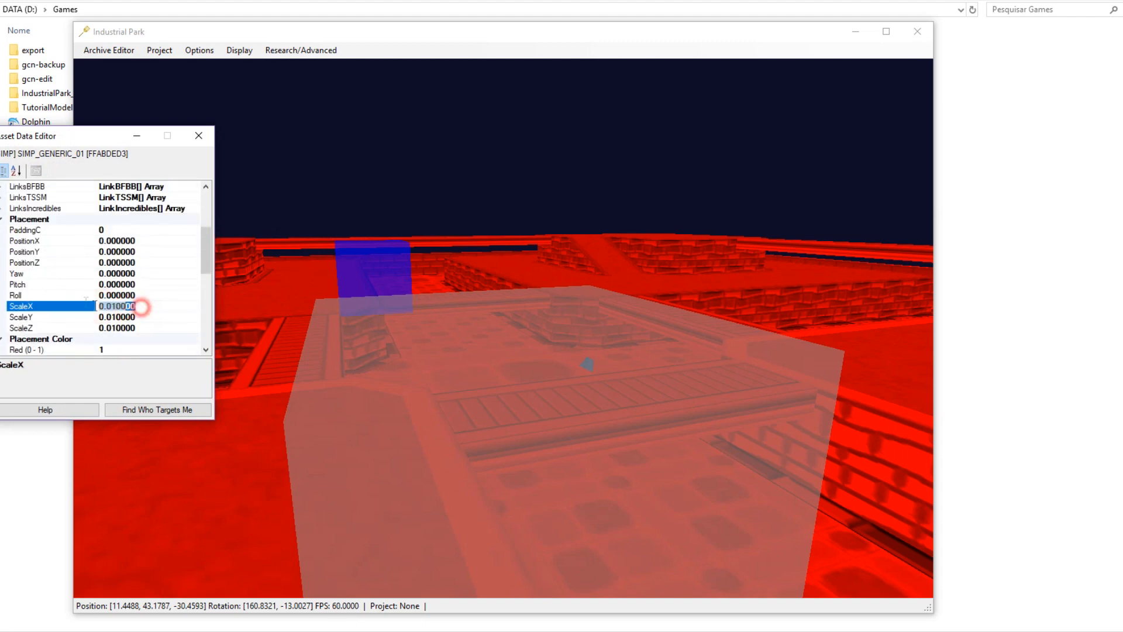
pyautogui.press('w')
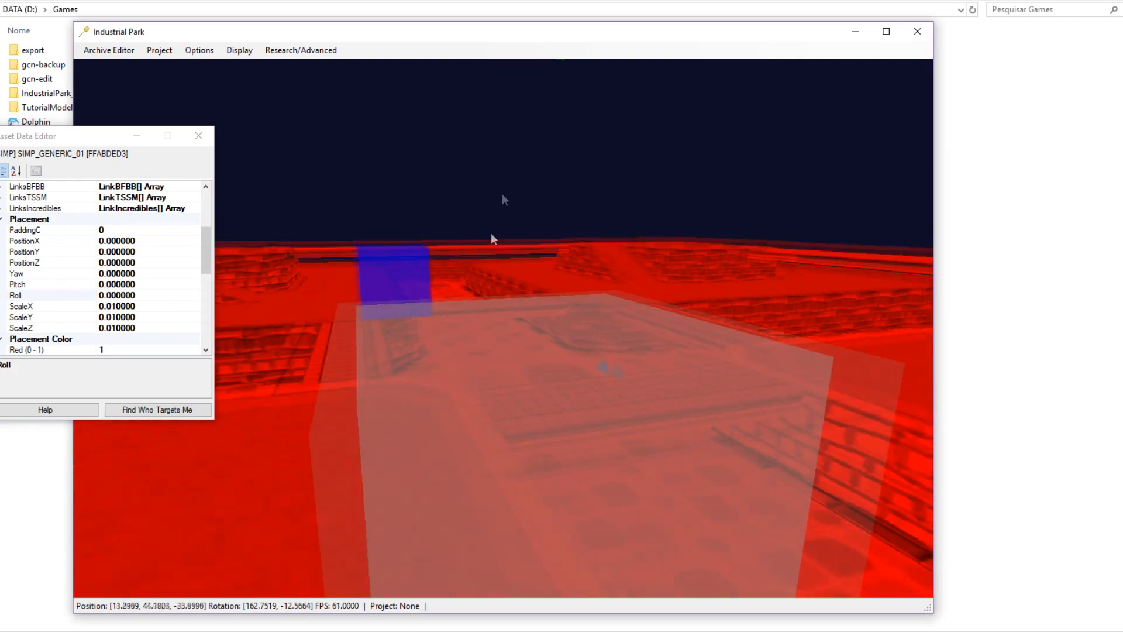
pyautogui.click(496, 163)
pyautogui.press('s')
pyautogui.press('d')
pyautogui.moveTo(640, 289); pyautogui.dragTo(448, 304, button='middle')
pyautogui.press('w')
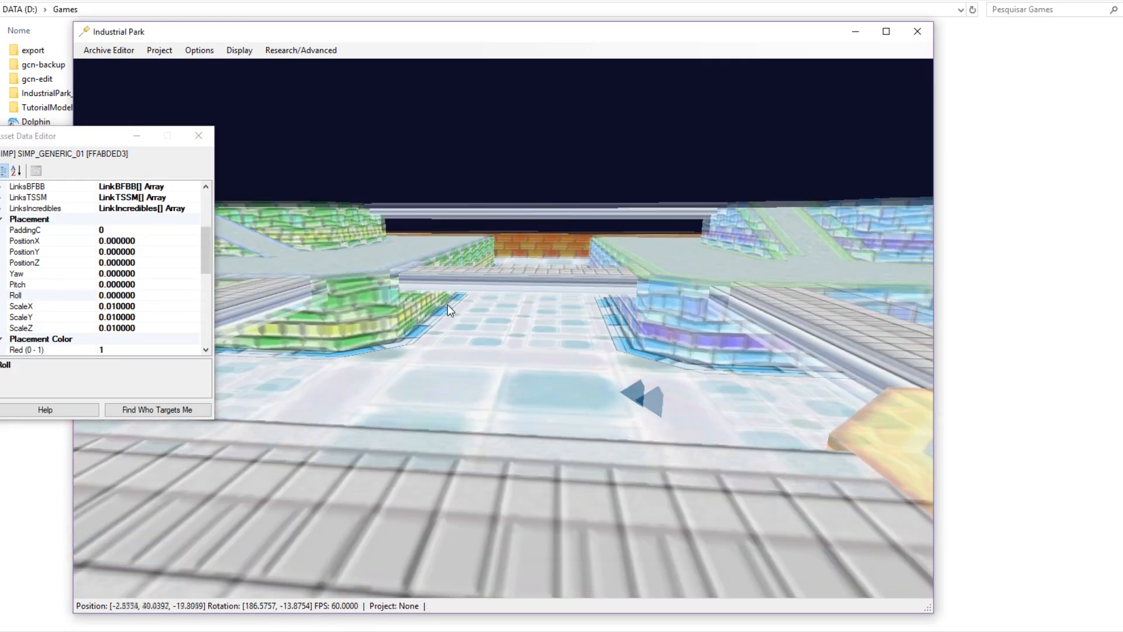
pyautogui.click(199, 136)
# Fly around the textured custom course toward the green platform.
pyautogui.press('w')
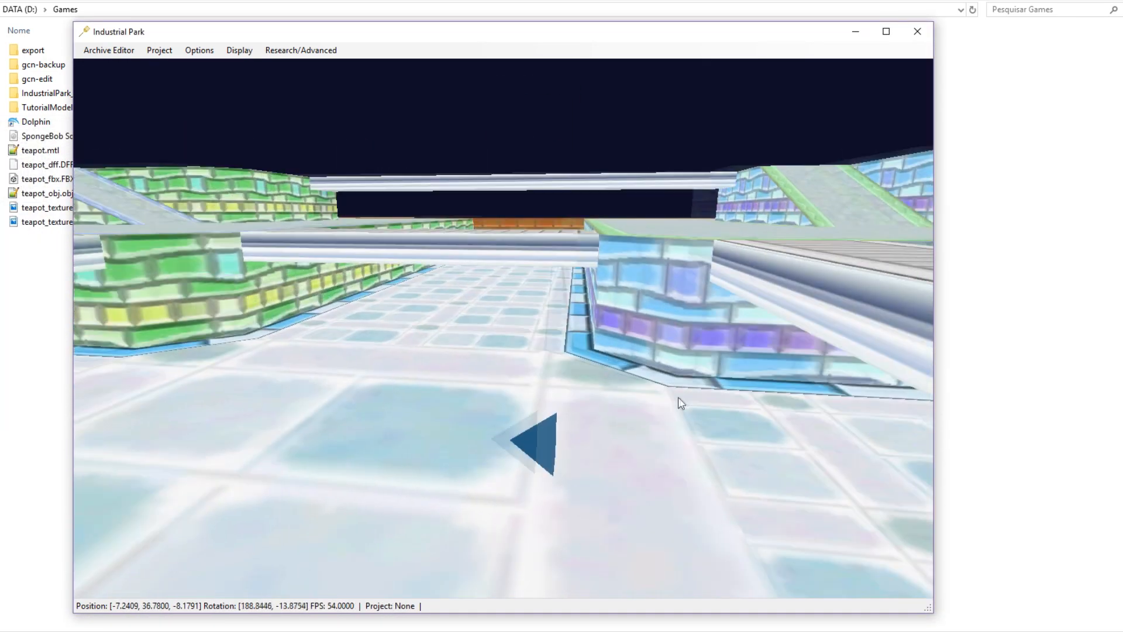
pyautogui.press('s')
pyautogui.hotkey('shift', 's')
pyautogui.press('a')
pyautogui.moveTo(551, 409); pyautogui.dragTo(373, 497, button='middle')
pyautogui.hotkey('shift', 'w')
pyautogui.press('d')
pyautogui.press('w')
pyautogui.press('s')
pyautogui.press('s')
pyautogui.press('w')
pyautogui.press('d')
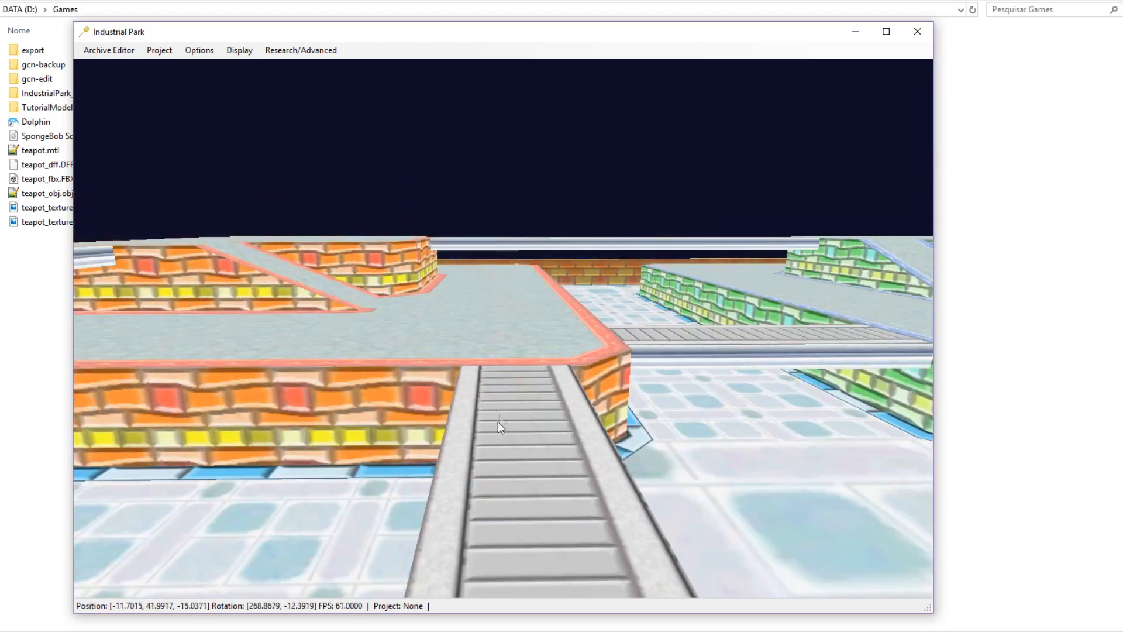
pyautogui.moveTo(497, 421); pyautogui.dragTo(494, 326, button='middle')
pyautogui.press('w')
pyautogui.press('w')
pyautogui.press('w')
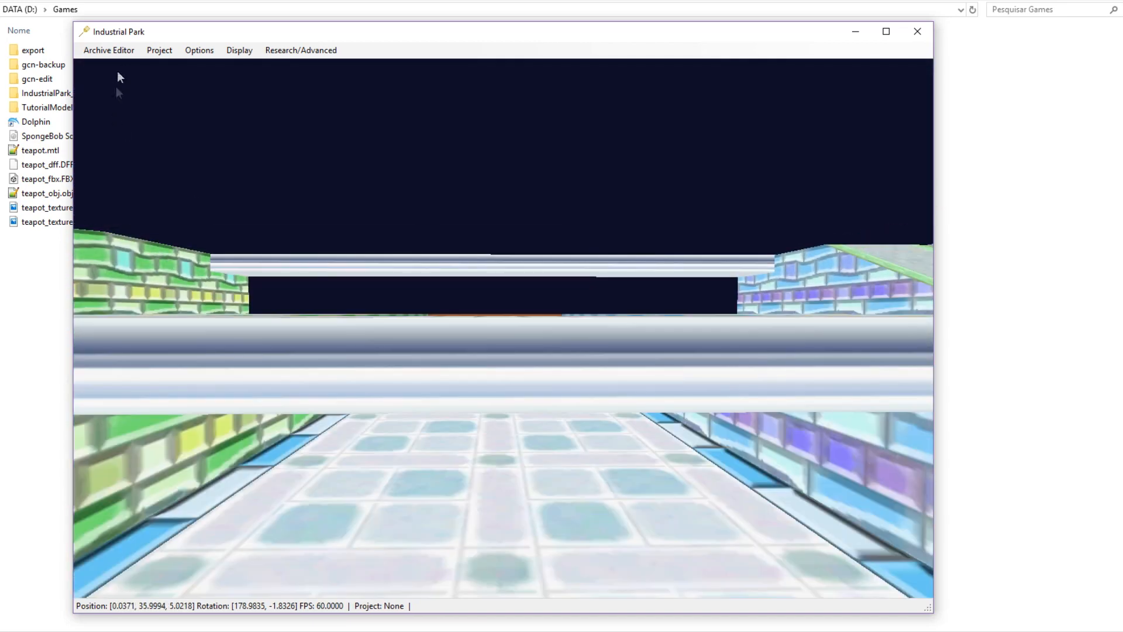
# Import all 13 TutorialModel PNG textures into jf05.HOP's TEXTURE layer.
pyautogui.click(117, 50)
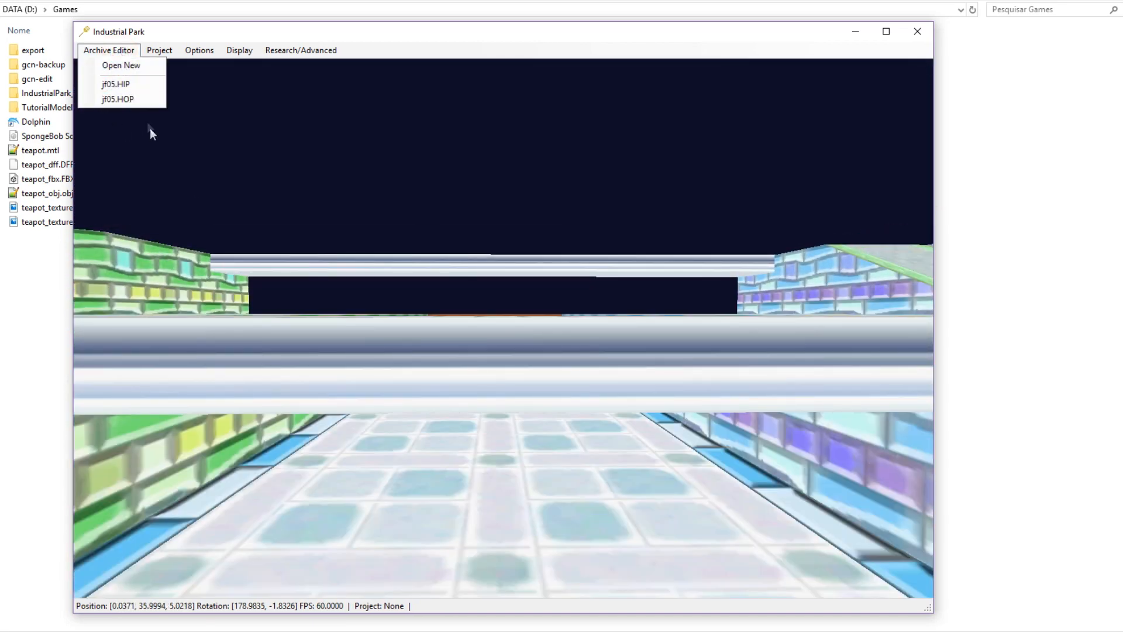
pyautogui.click(126, 99)
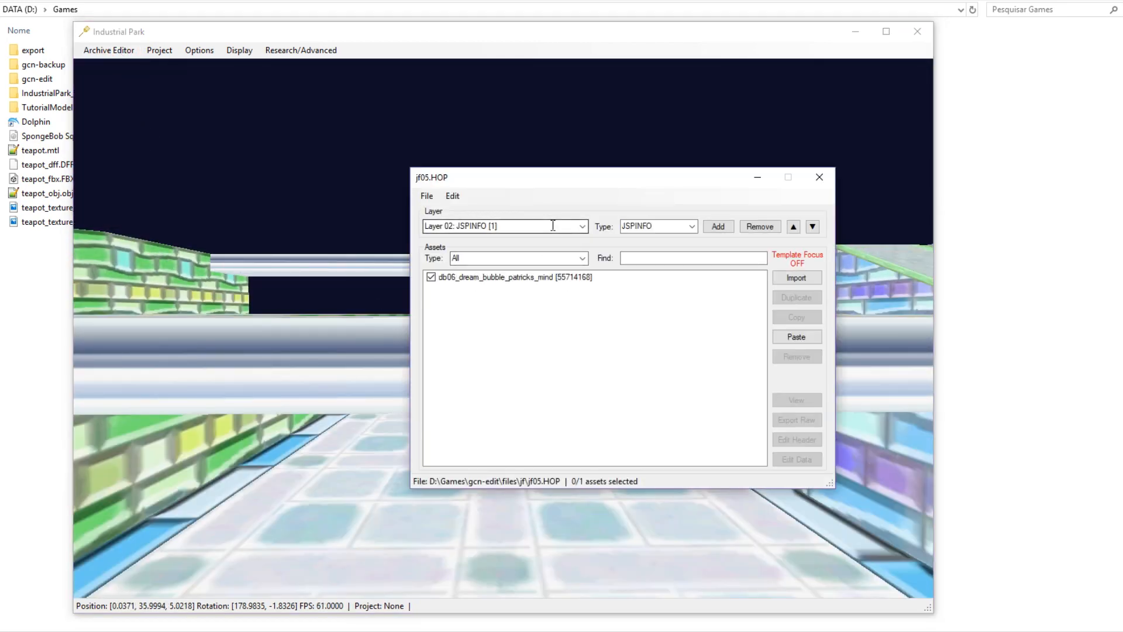
pyautogui.scroll(2, 553, 225)
pyautogui.click(449, 196)
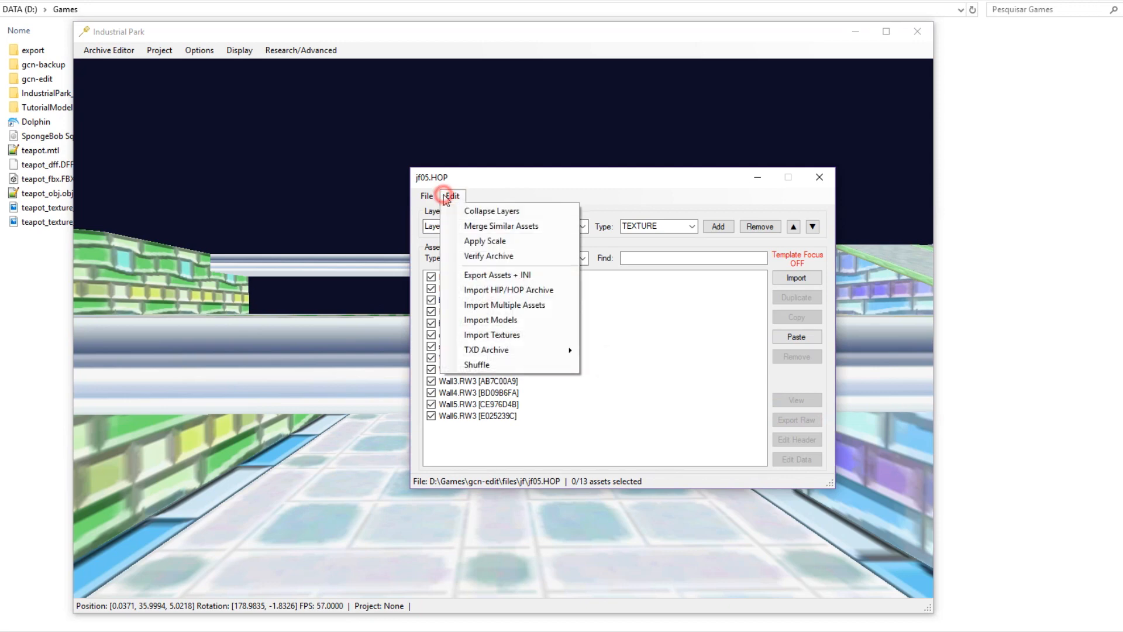
pyautogui.click(518, 342)
pyautogui.click(496, 228)
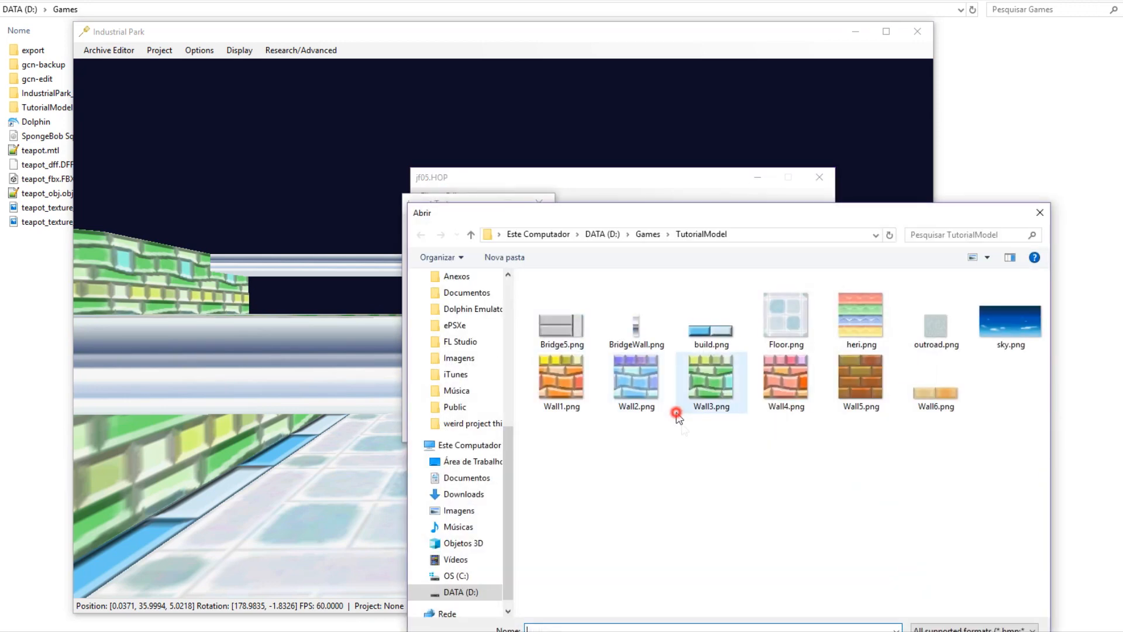
pyautogui.hotkey('ctrl', 'a')
pyautogui.press('Return')
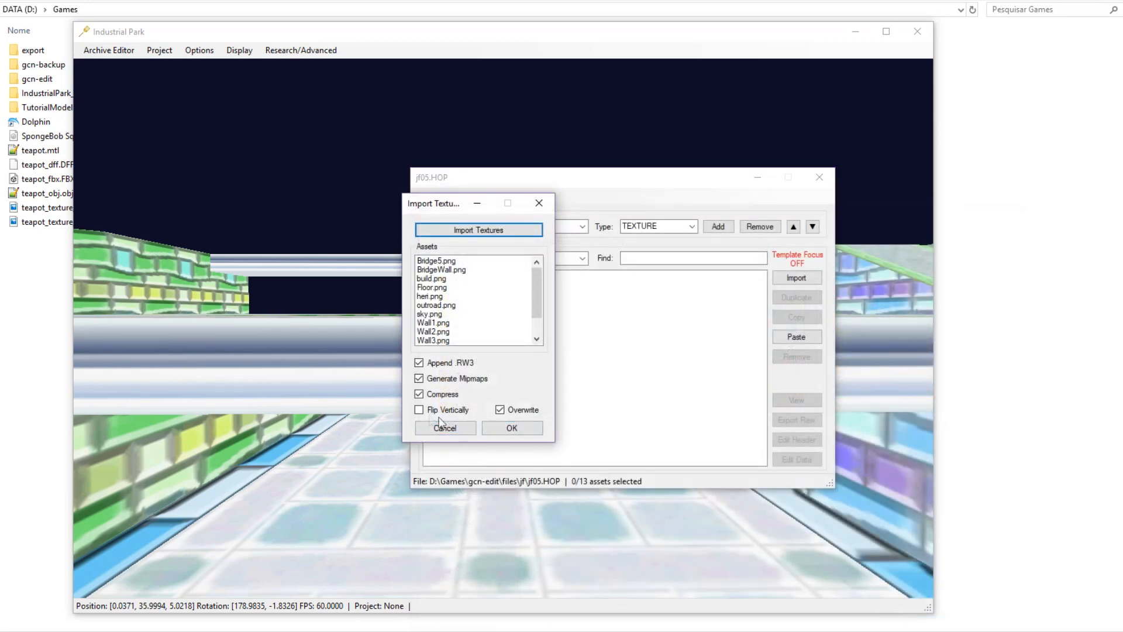
pyautogui.click(524, 431)
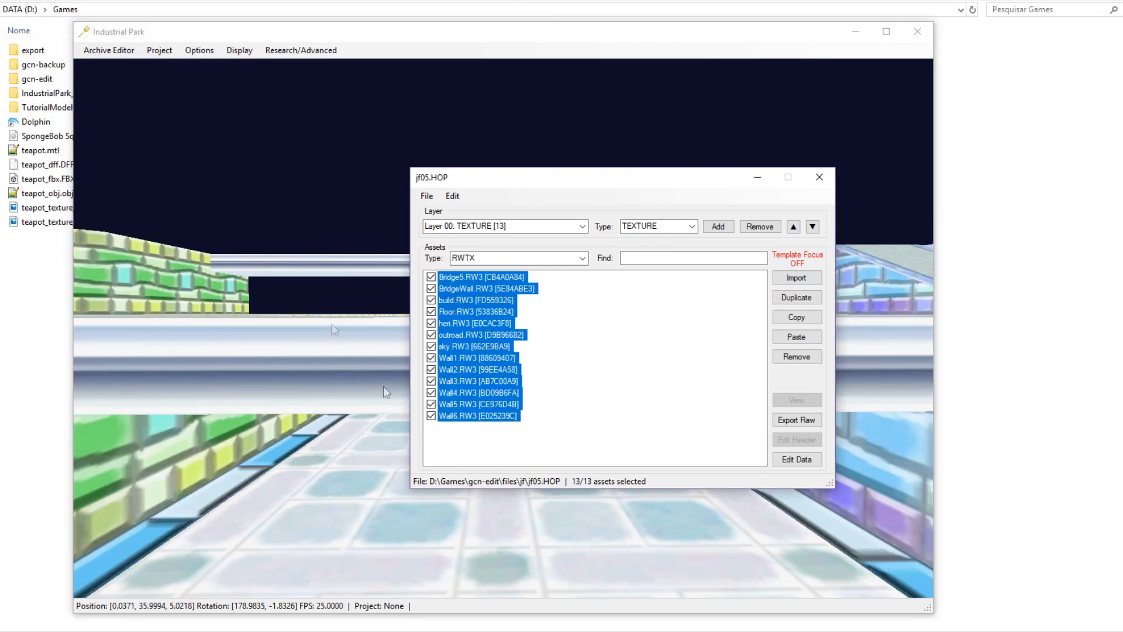
# Save jf05.HOP and close its archive window.
pyautogui.moveTo(328, 322); pyautogui.dragTo(325, 403, button='middle')
pyautogui.scroll(-5, 326, 403)
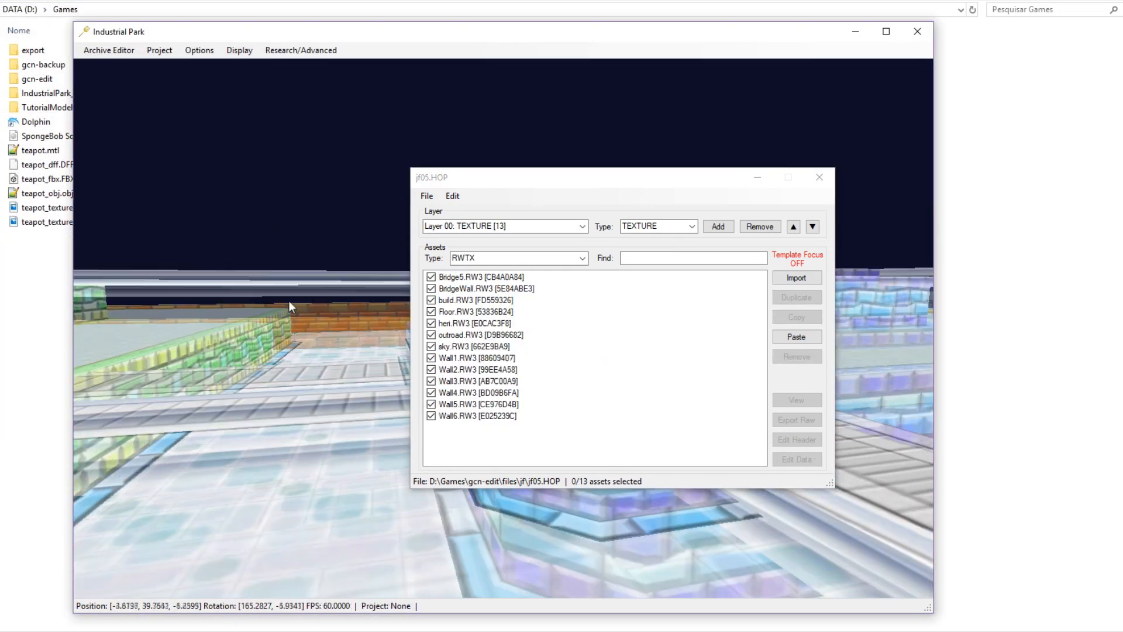
pyautogui.click(427, 197)
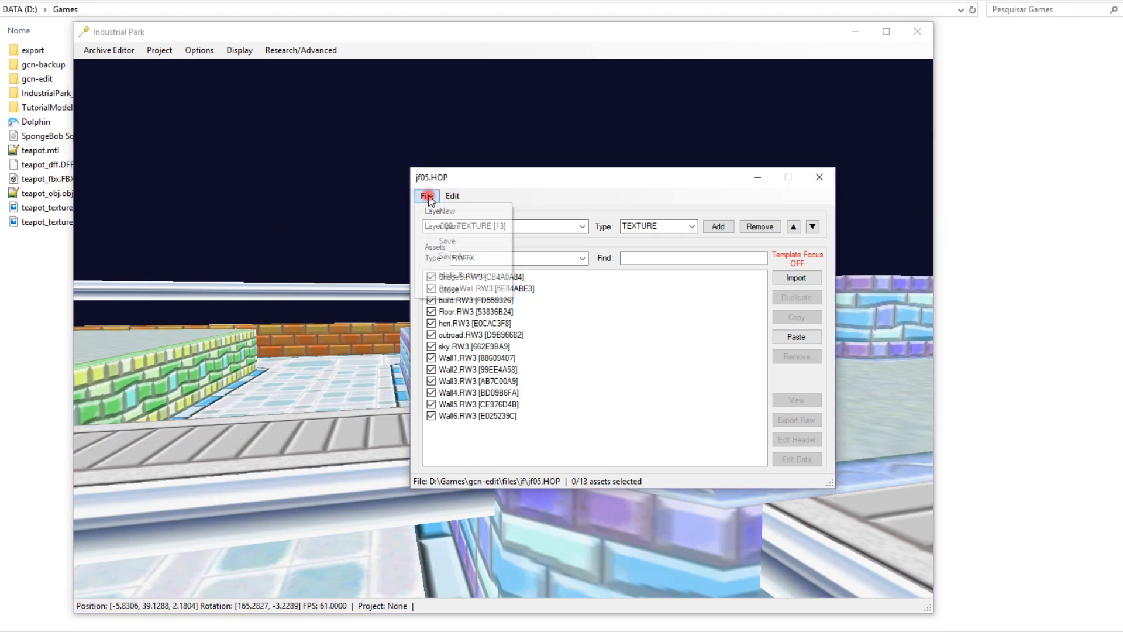
pyautogui.click(443, 242)
pyautogui.click(813, 177)
pyautogui.moveTo(696, 255); pyautogui.dragTo(680, 264, button='middle')
pyautogui.scroll(-3, 680, 264)
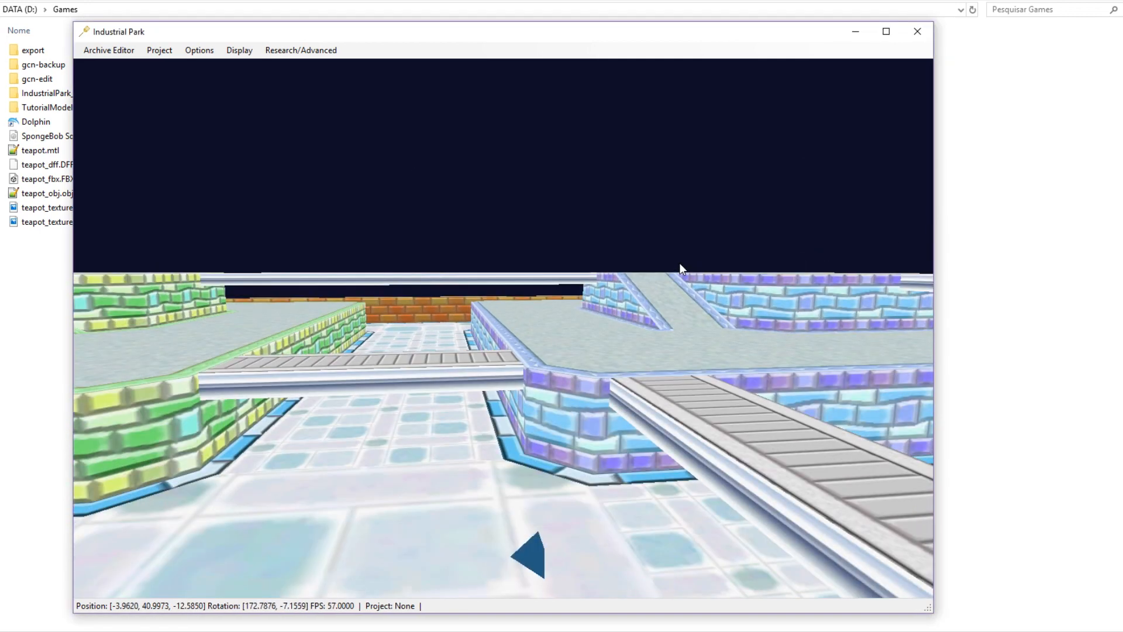
# Fly and orbit around the textured jf05 course to inspect it from all sides.
pyautogui.moveTo(446, 328); pyautogui.dragTo(406, 307, button='middle')
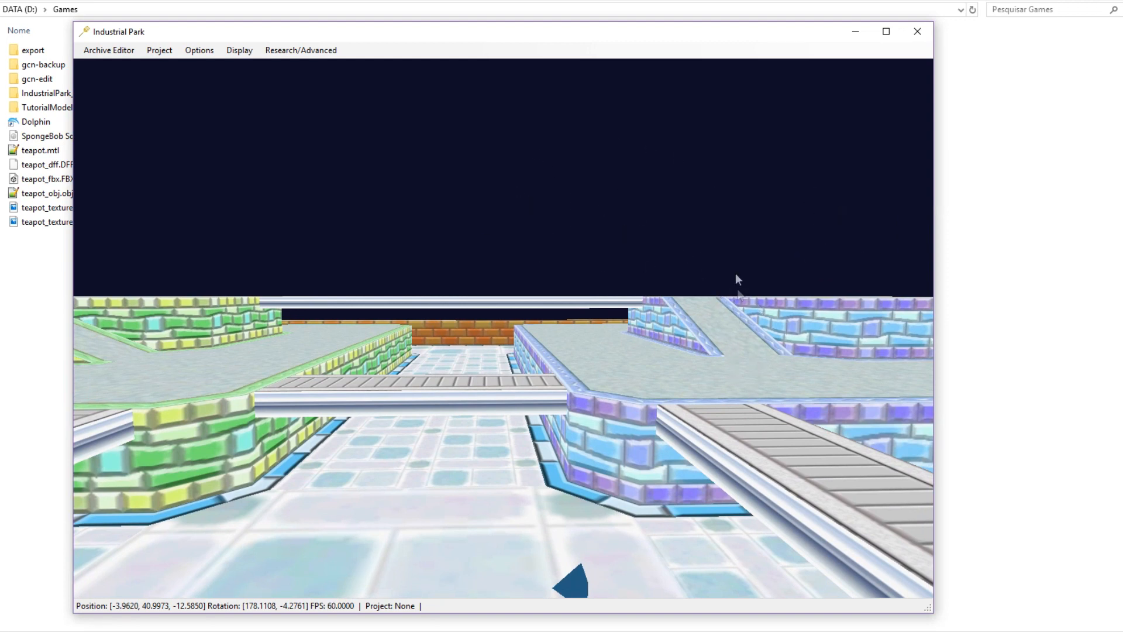
pyautogui.moveTo(711, 339)
pyautogui.mouseDown(button='middle')
pyautogui.moveTo(571, 304)
pyautogui.moveTo(704, 343)
pyautogui.mouseUp(button='middle')
pyautogui.scroll(-5, 703, 342)
pyautogui.scroll(5, 704, 342)
pyautogui.moveTo(678, 297); pyautogui.dragTo(572, 465, button='middle')
pyautogui.scroll(-10, 572, 465)
pyautogui.moveTo(574, 375); pyautogui.dragTo(573, 336, button='middle')
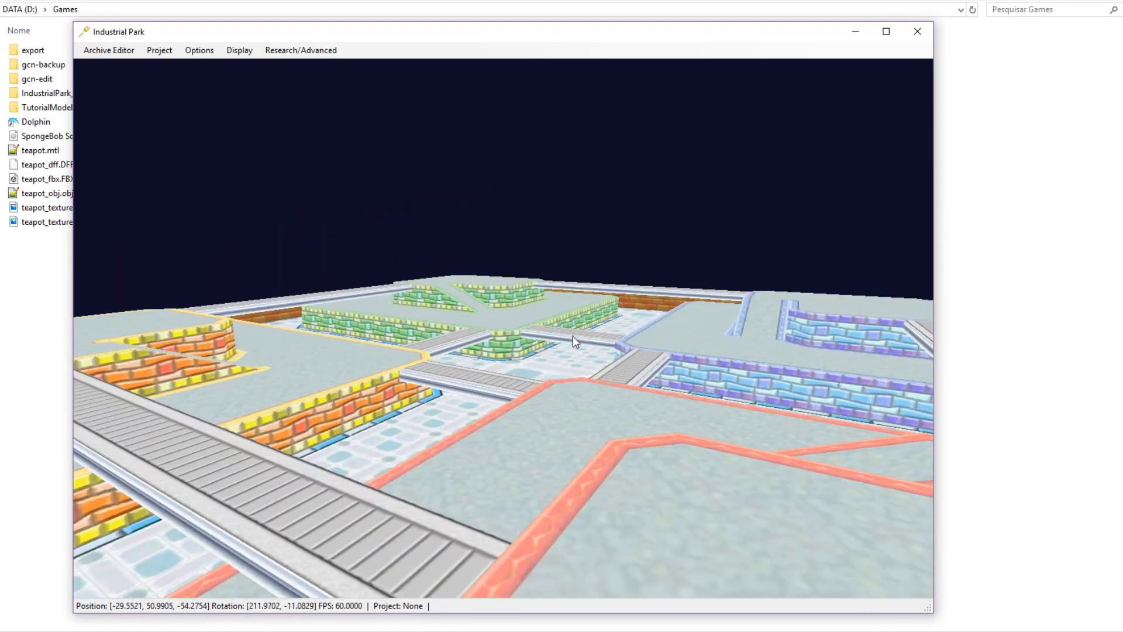
pyautogui.scroll(8, 574, 337)
pyautogui.moveTo(690, 391); pyautogui.dragTo(541, 393, button='middle')
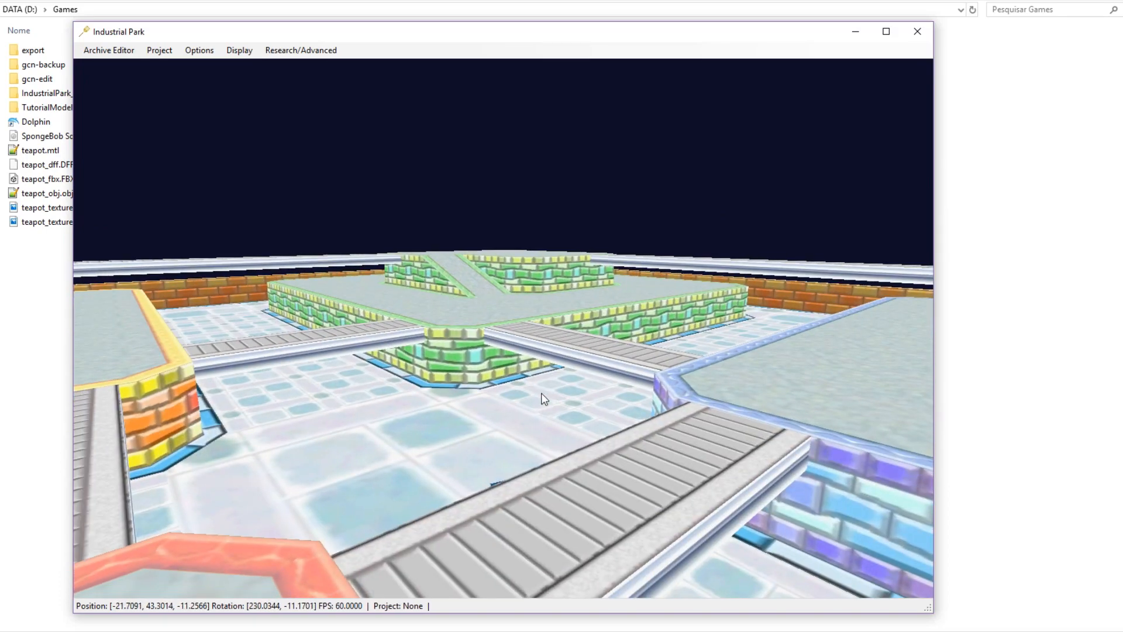
pyautogui.scroll(-7, 544, 394)
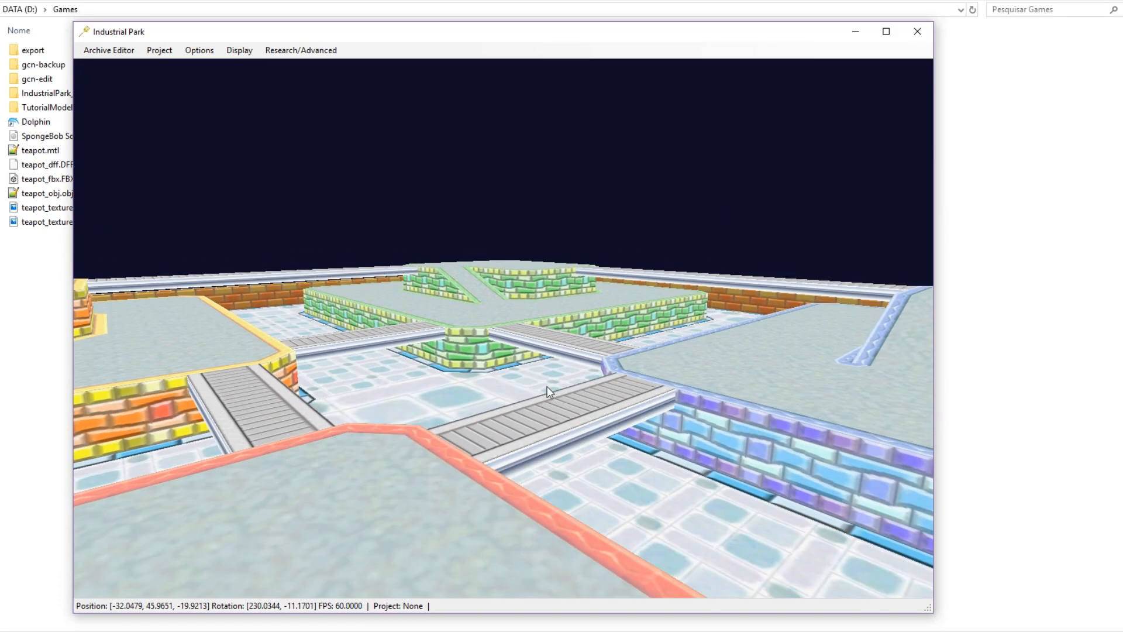
pyautogui.press('d')
pyautogui.moveTo(561, 368); pyautogui.dragTo(380, 505, button='middle')
pyautogui.scroll(8, 558, 418)
pyautogui.moveTo(559, 418); pyautogui.dragTo(543, 301)
pyautogui.scroll(-10, 543, 302)
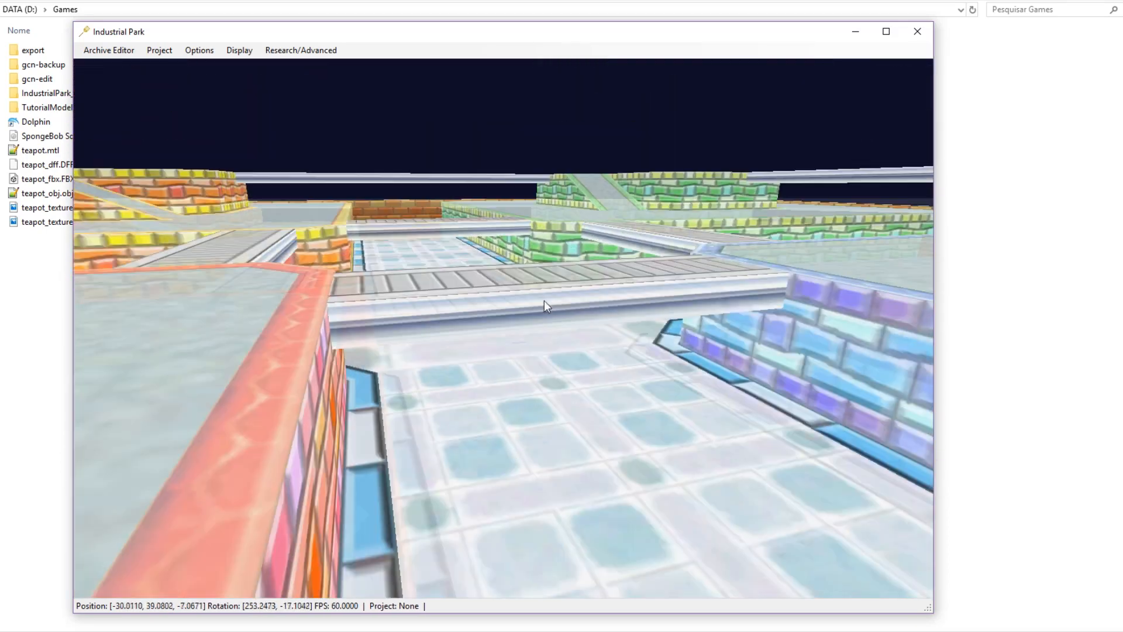
pyautogui.press('a')
pyautogui.scroll(4, 538, 359)
pyautogui.moveTo(427, 385); pyautogui.dragTo(654, 482, button='middle')
pyautogui.scroll(8, 538, 358)
pyautogui.scroll(-13, 647, 478)
pyautogui.scroll(-11, 647, 477)
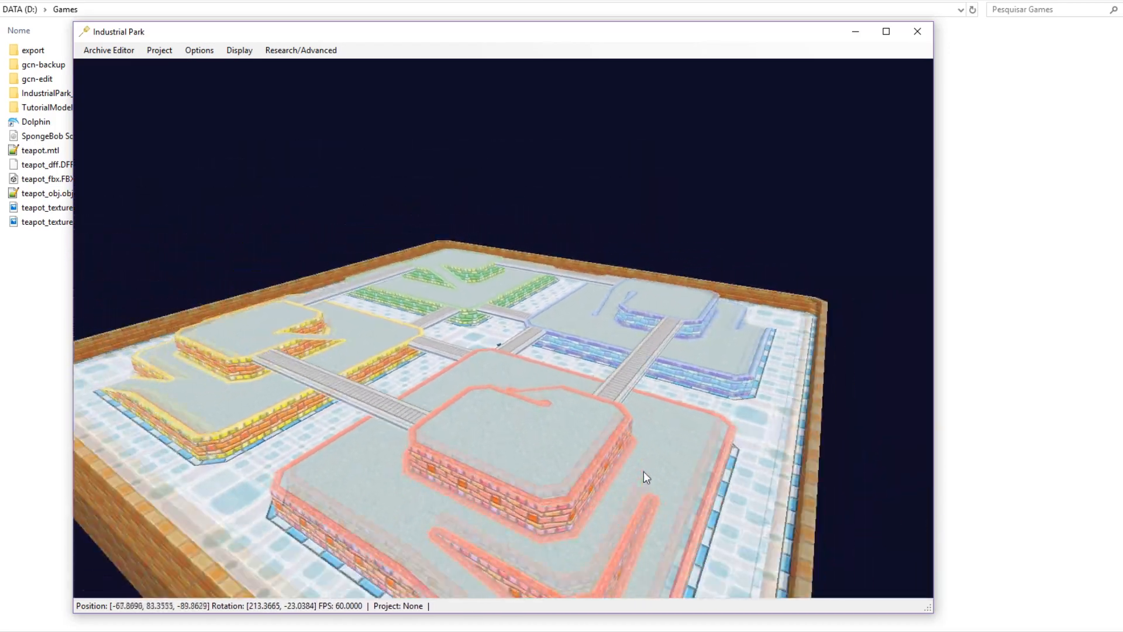
pyautogui.press('a')
pyautogui.scroll(4, 647, 471)
pyautogui.press('d')
pyautogui.scroll(-8, 541, 393)
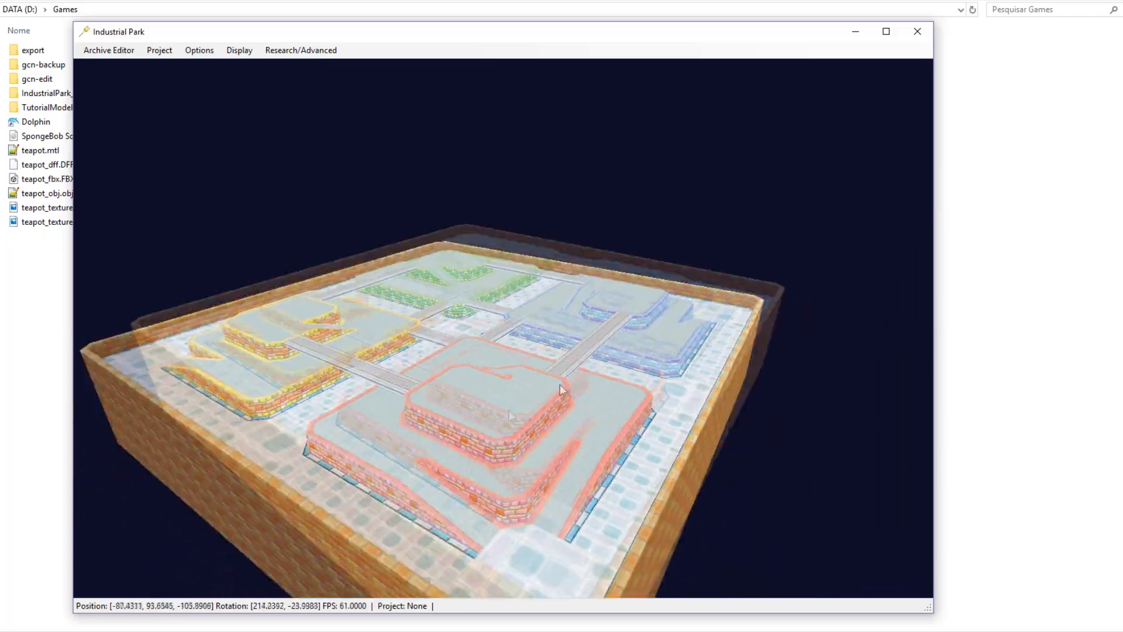
pyautogui.moveTo(563, 418); pyautogui.dragTo(390, 444, button='middle')
pyautogui.press('d')
pyautogui.scroll(10, 608, 329)
pyautogui.press('w')
pyautogui.moveTo(813, 264); pyautogui.dragTo(138, 343, button='middle')
pyautogui.press('d')
pyautogui.press('d')
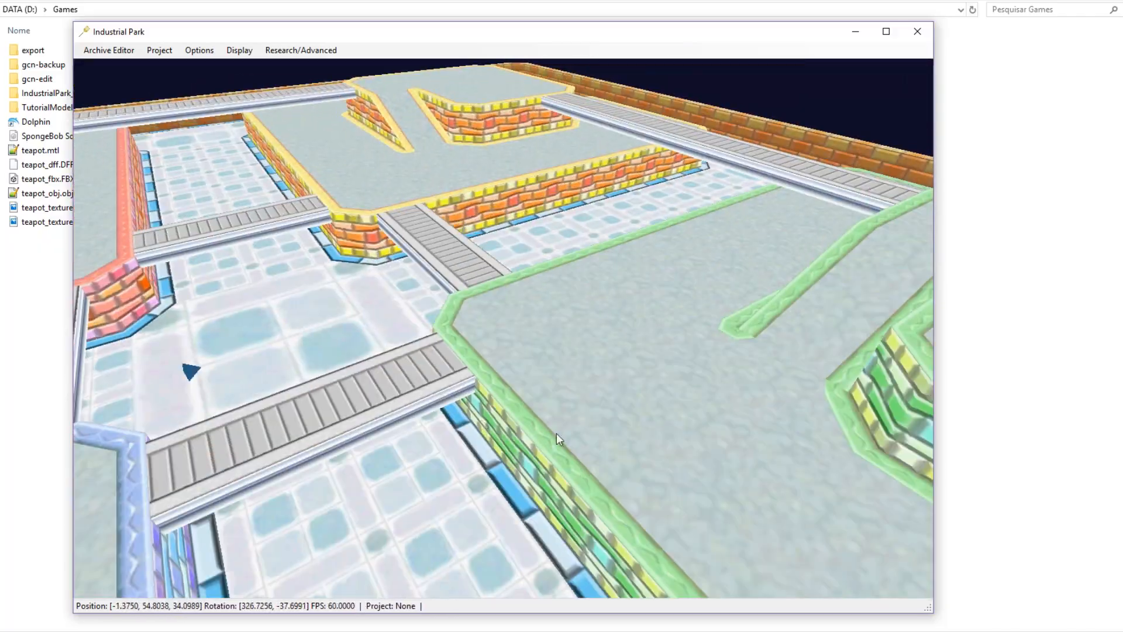
pyautogui.moveTo(556, 432); pyautogui.dragTo(273, 413, button='middle')
pyautogui.press('w')
pyautogui.press('s')
pyautogui.press('w')
pyautogui.moveTo(602, 403); pyautogui.dragTo(247, 262, button='middle')
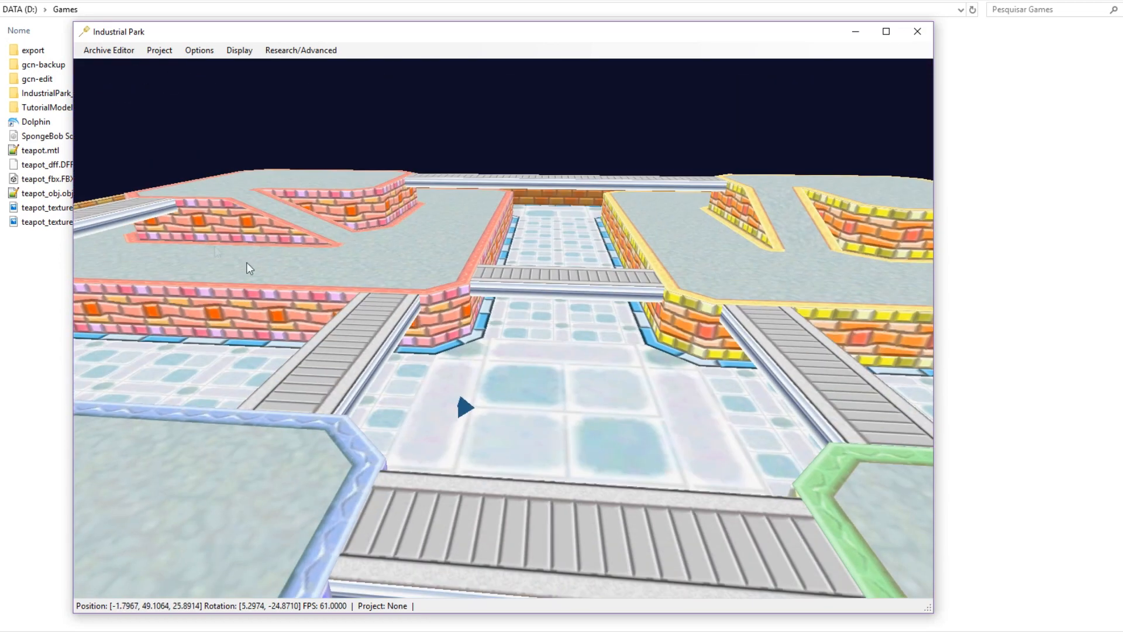
# In File Explorer, go to gcn-edit > files > jf.
pyautogui.click(42, 80)
pyautogui.doubleClick(41, 78)
pyautogui.doubleClick(34, 52)
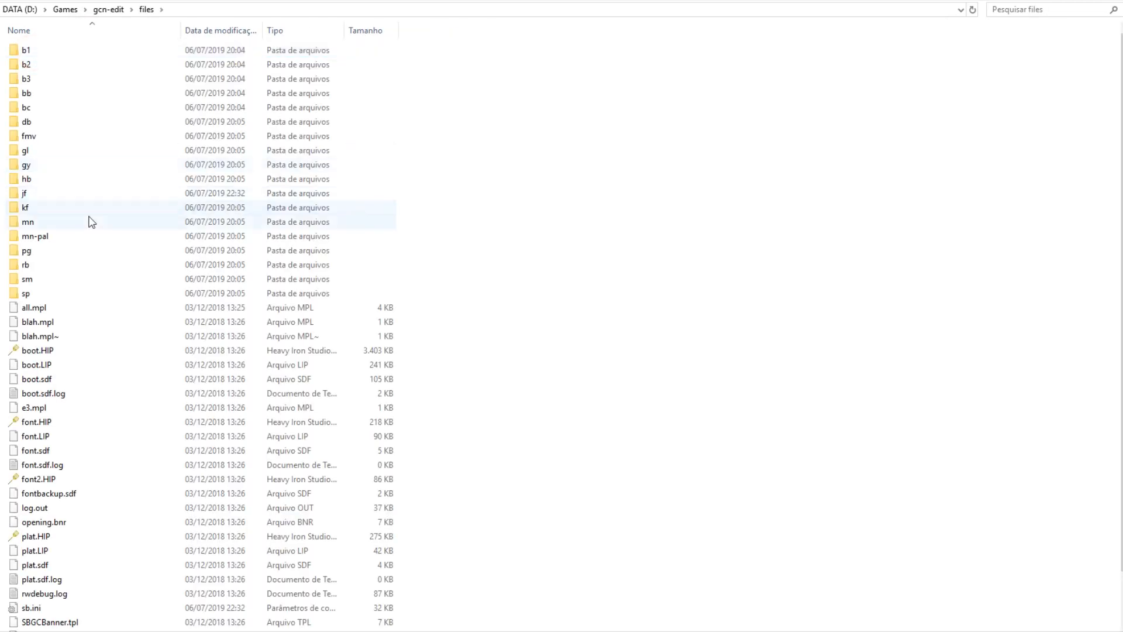
pyautogui.doubleClick(24, 193)
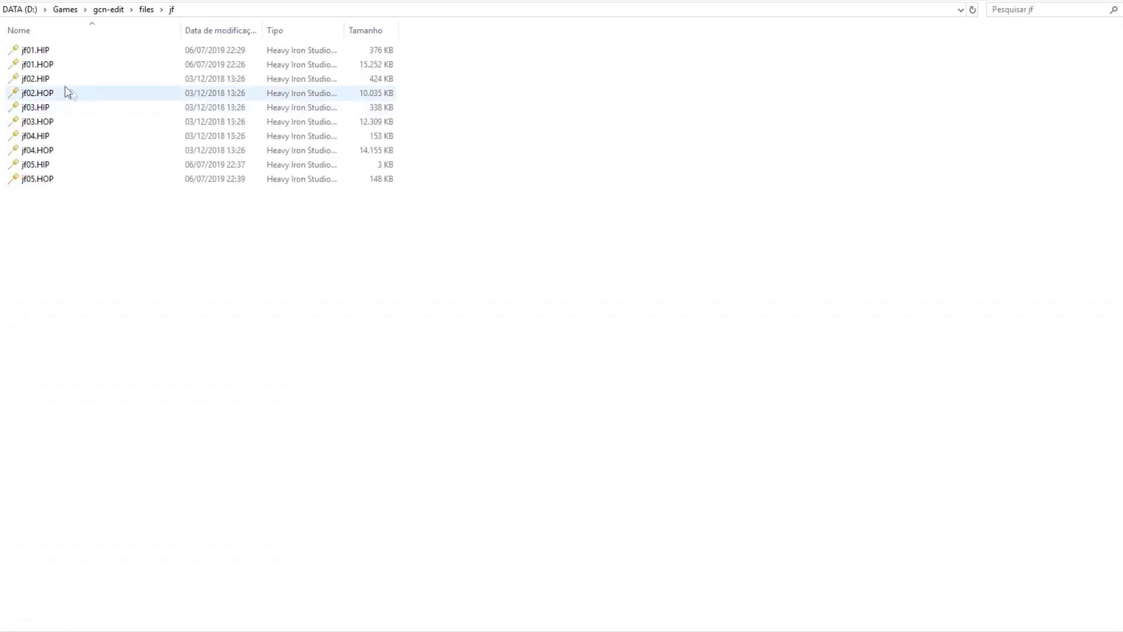
# Open jf01.HIP in a second Industrial Park window by dragging it in.
pyautogui.click(44, 65)
pyautogui.moveTo(37, 49); pyautogui.dragTo(615, 349)
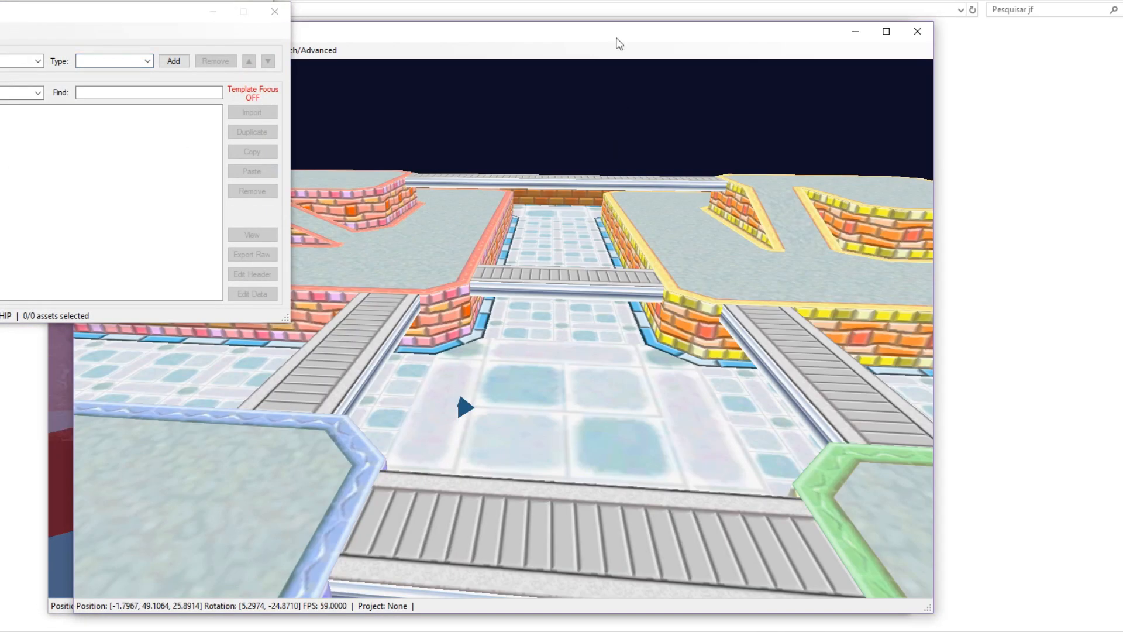
pyautogui.moveTo(618, 42); pyautogui.dragTo(796, 57)
pyautogui.click(740, 23)
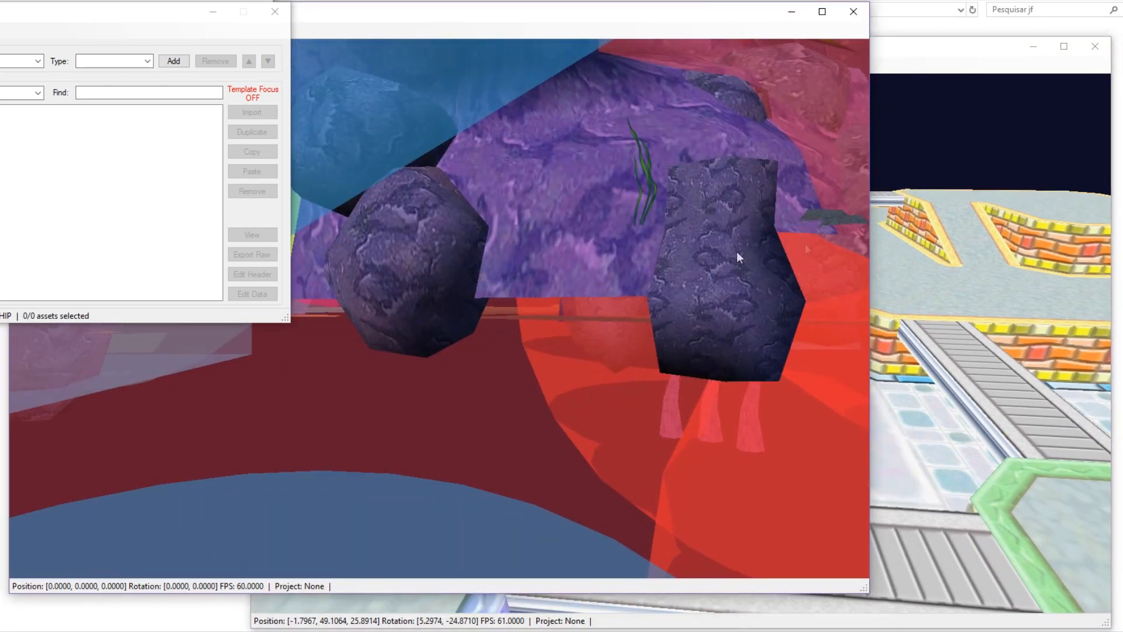
# Fly the camera up to jf01's sky dome, select it, and bring the asset list into view.
pyautogui.moveTo(706, 265); pyautogui.dragTo(599, 416, button='middle')
pyautogui.press('w')
pyautogui.hotkey('shift', 'w')
pyautogui.moveTo(436, 414); pyautogui.dragTo(610, 355, button='middle')
pyautogui.press('s')
pyautogui.moveTo(508, 365); pyautogui.dragTo(473, 241, button='middle')
pyautogui.press('d')
pyautogui.press('w')
pyautogui.click(447, 195)
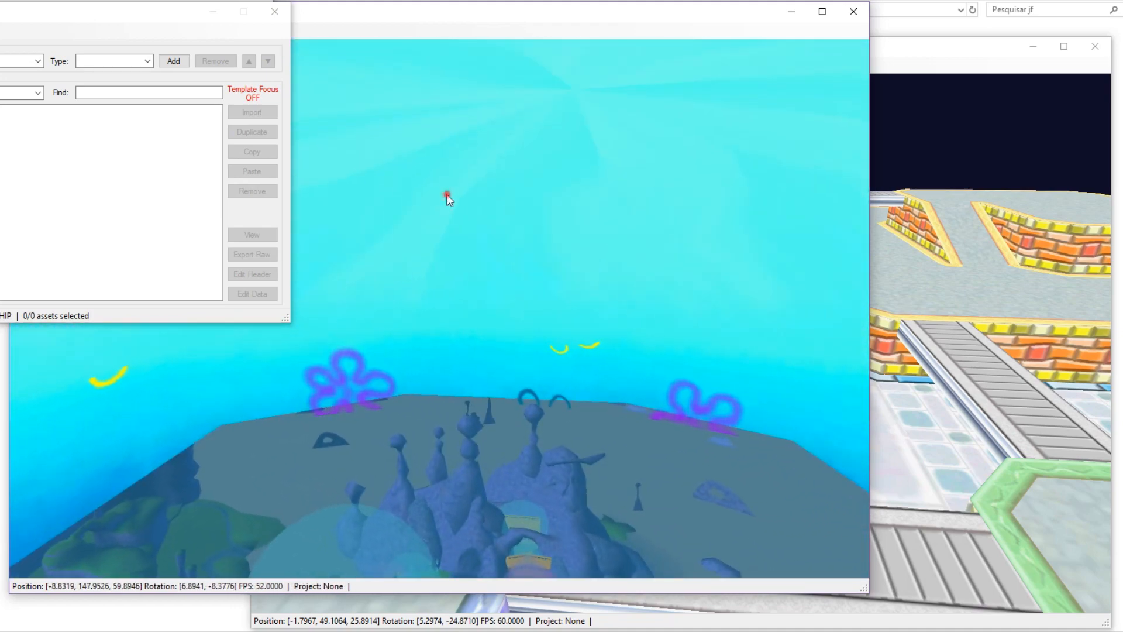
pyautogui.press('s')
pyautogui.hotkey('shift', 's')
pyautogui.moveTo(536, 278); pyautogui.dragTo(510, 431, button='middle')
pyautogui.press('w')
pyautogui.moveTo(101, 35); pyautogui.dragTo(298, 71)
# Copy SKYDOME_MECH_01 from jf01.HIP and paste it into the jf05.HIP archive.
pyautogui.scroll(-1, 166, 281)
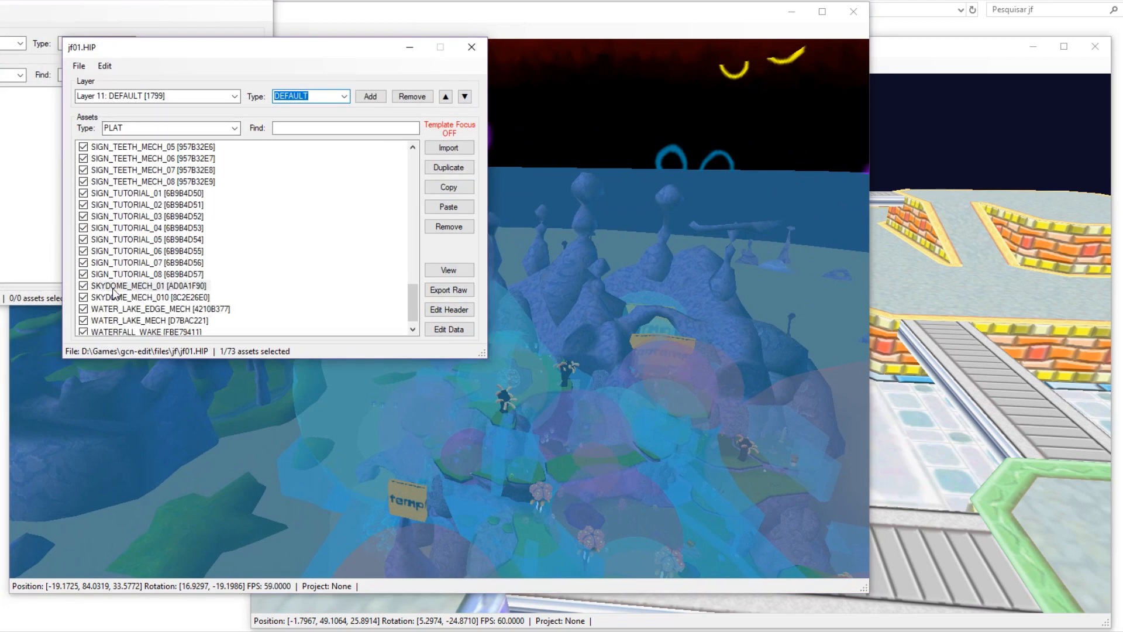
pyautogui.click(192, 286)
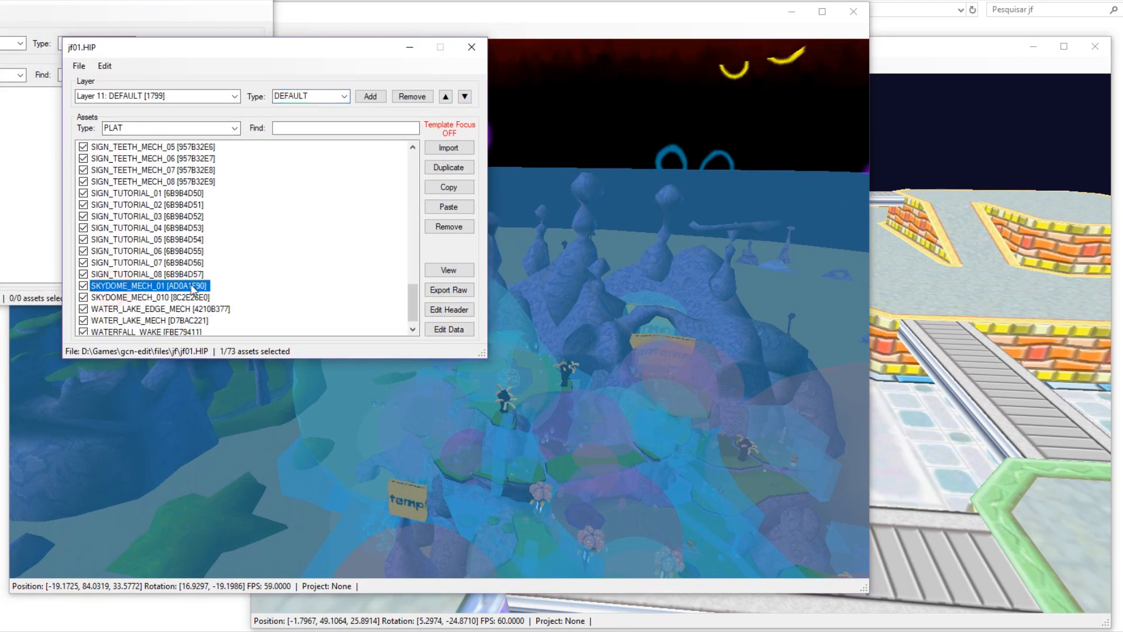
pyautogui.click(446, 188)
pyautogui.moveTo(916, 415); pyautogui.dragTo(876, 422, button='middle')
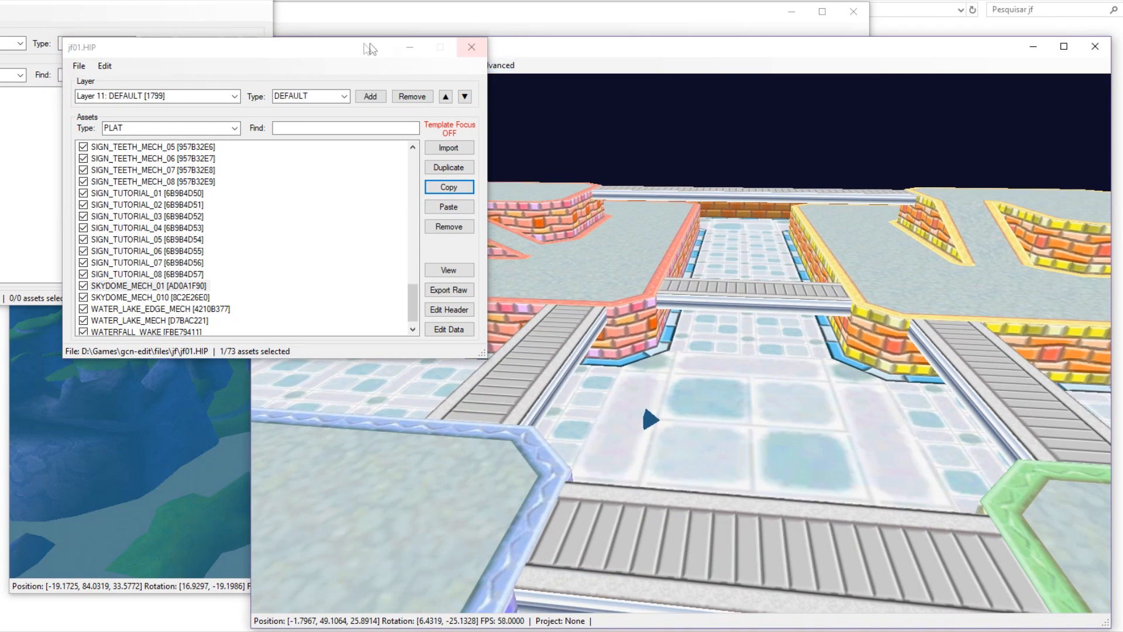
pyautogui.moveTo(345, 50); pyautogui.dragTo(266, 112)
pyautogui.click(299, 65)
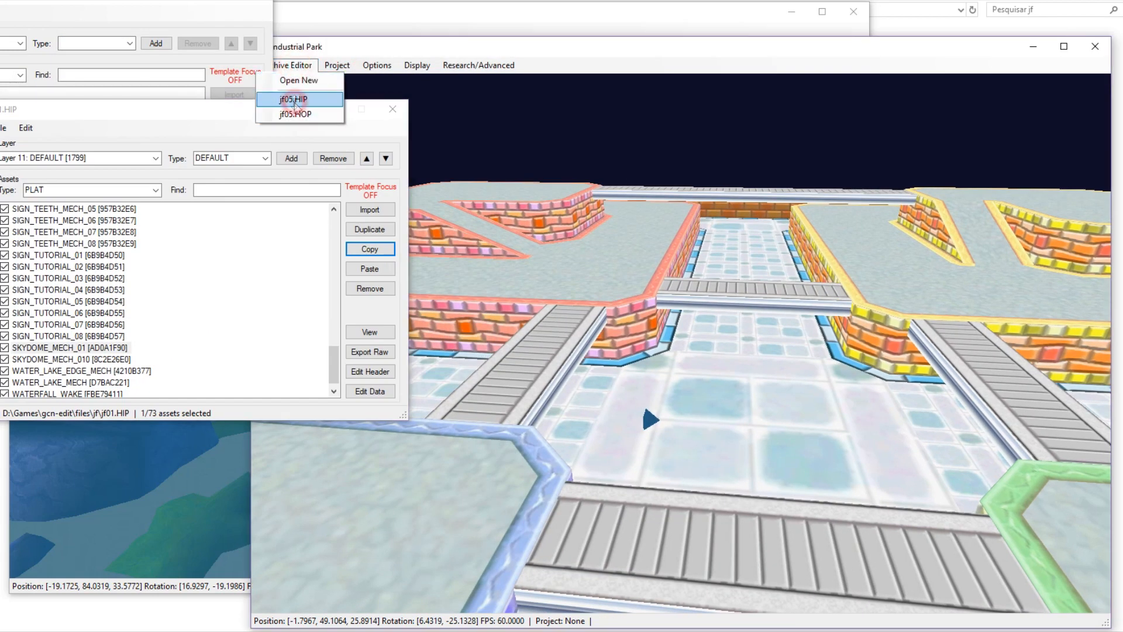
pyautogui.click(295, 101)
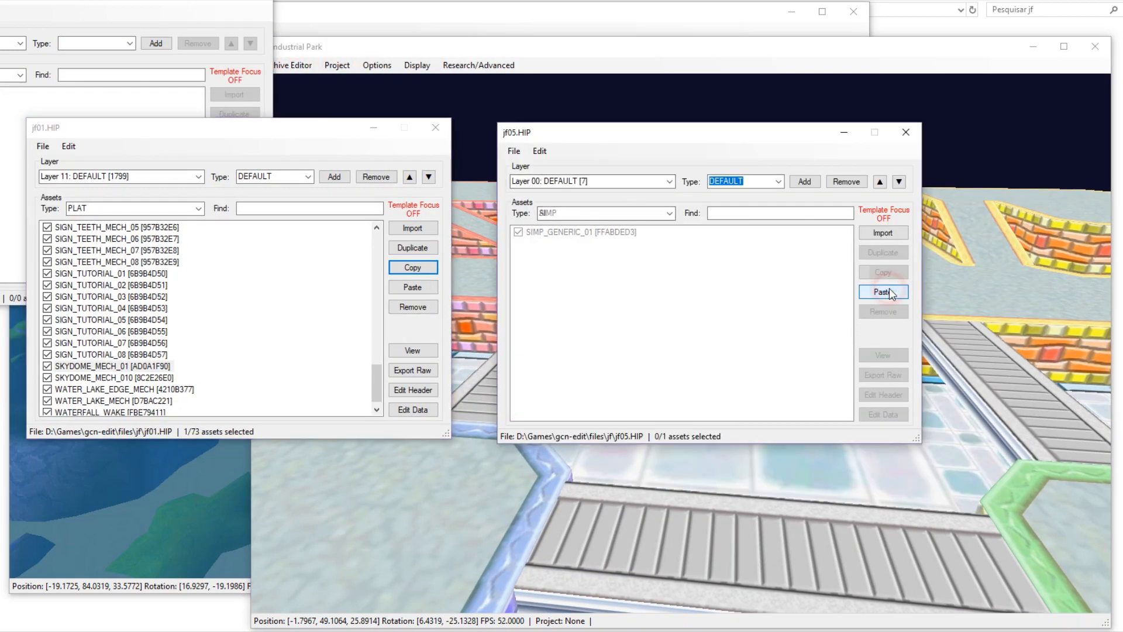
pyautogui.click(893, 293)
# View the pasted sky dome in the jf05 level.
pyautogui.click(882, 354)
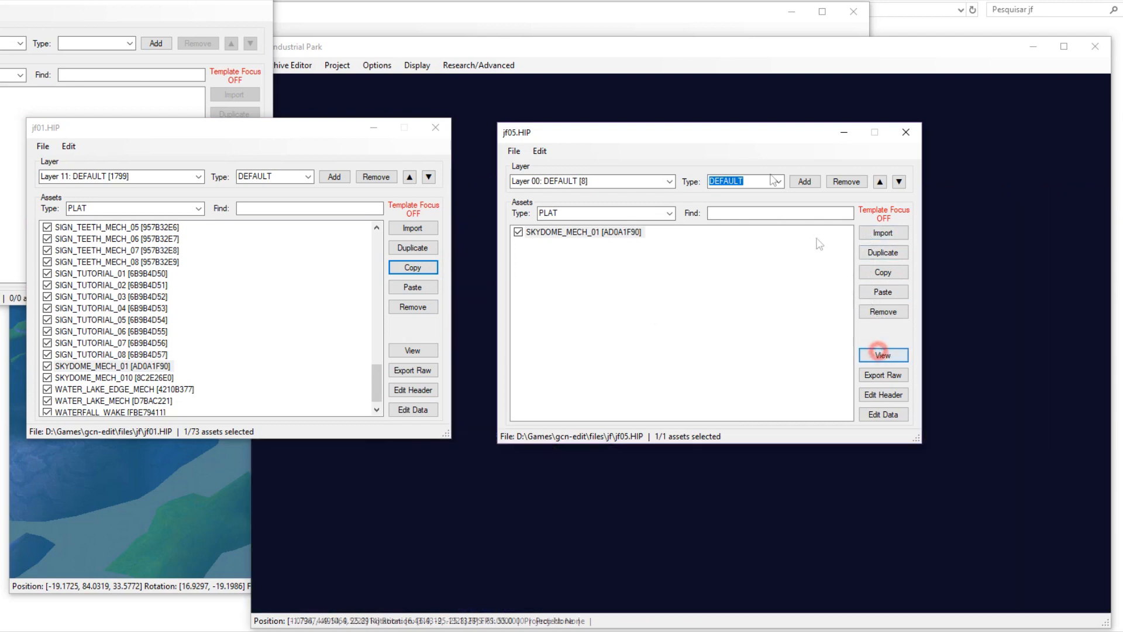
pyautogui.moveTo(742, 131); pyautogui.dragTo(984, 357)
pyautogui.scroll(5, 697, 398)
pyautogui.moveTo(699, 398); pyautogui.dragTo(680, 451, button='middle')
pyautogui.scroll(-5, 592, 344)
pyautogui.scroll(5, 610, 398)
pyautogui.scroll(-6, 686, 445)
pyautogui.hotkey('shift', 'w')
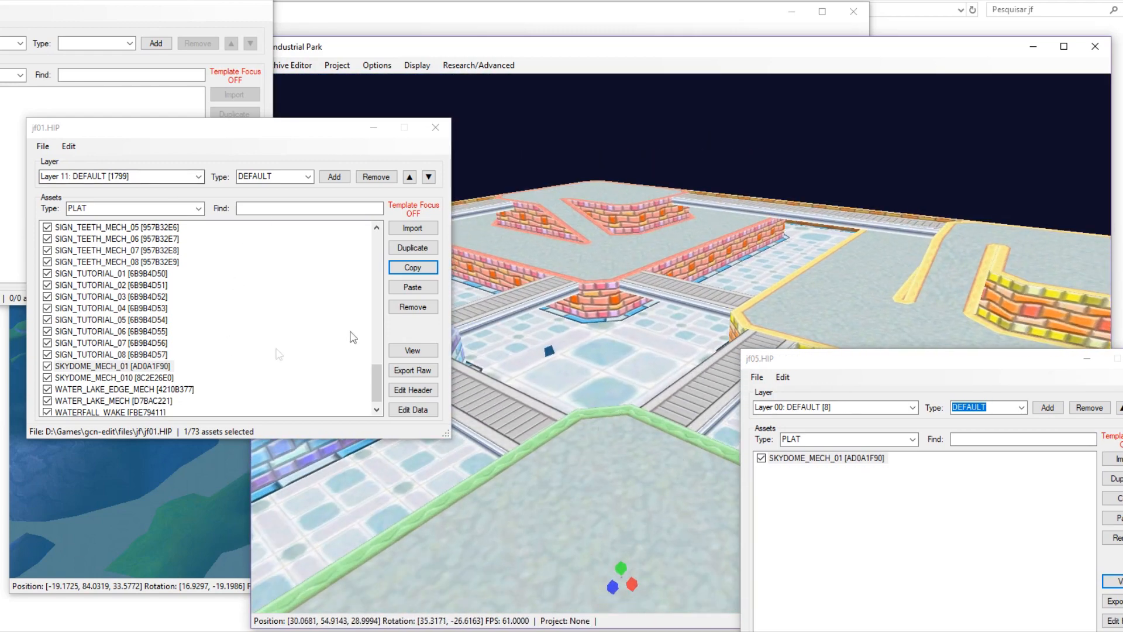
# Check in Edit Data that the dome's Model_AssetID is skydome_jf.
pyautogui.click(412, 410)
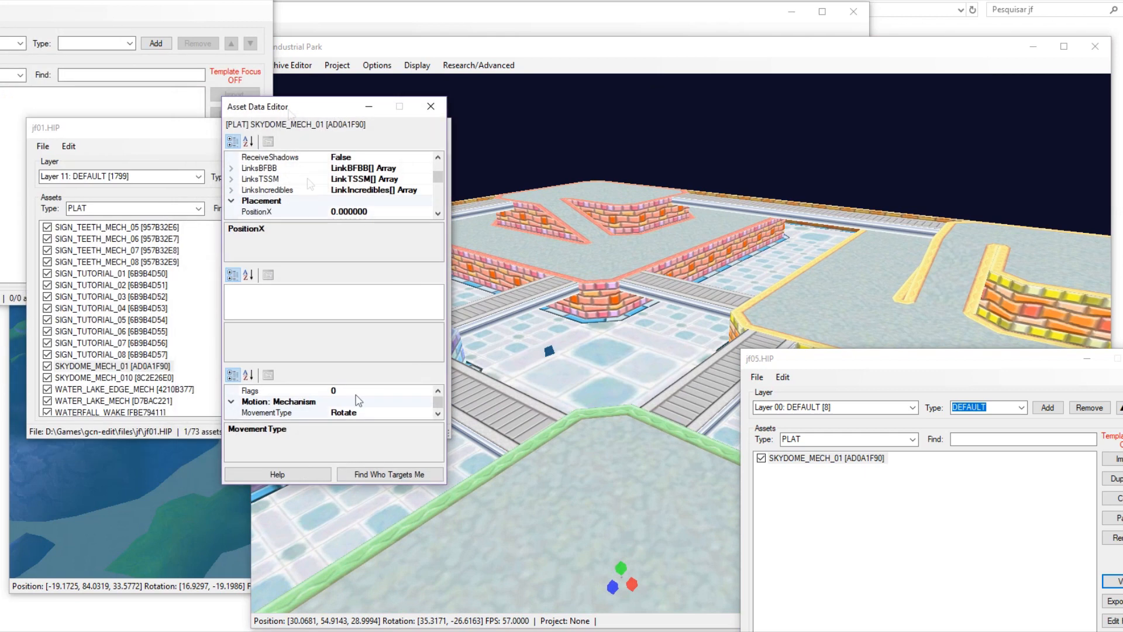
pyautogui.moveTo(374, 487); pyautogui.dragTo(375, 626)
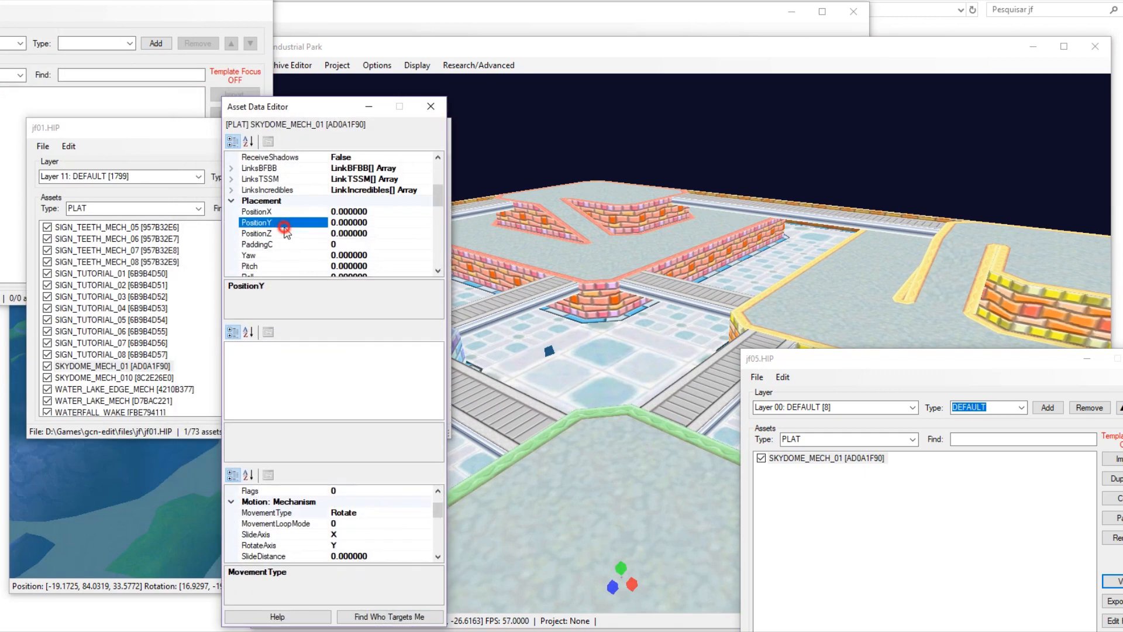
pyautogui.scroll(3, 285, 230)
pyautogui.scroll(-6, 287, 231)
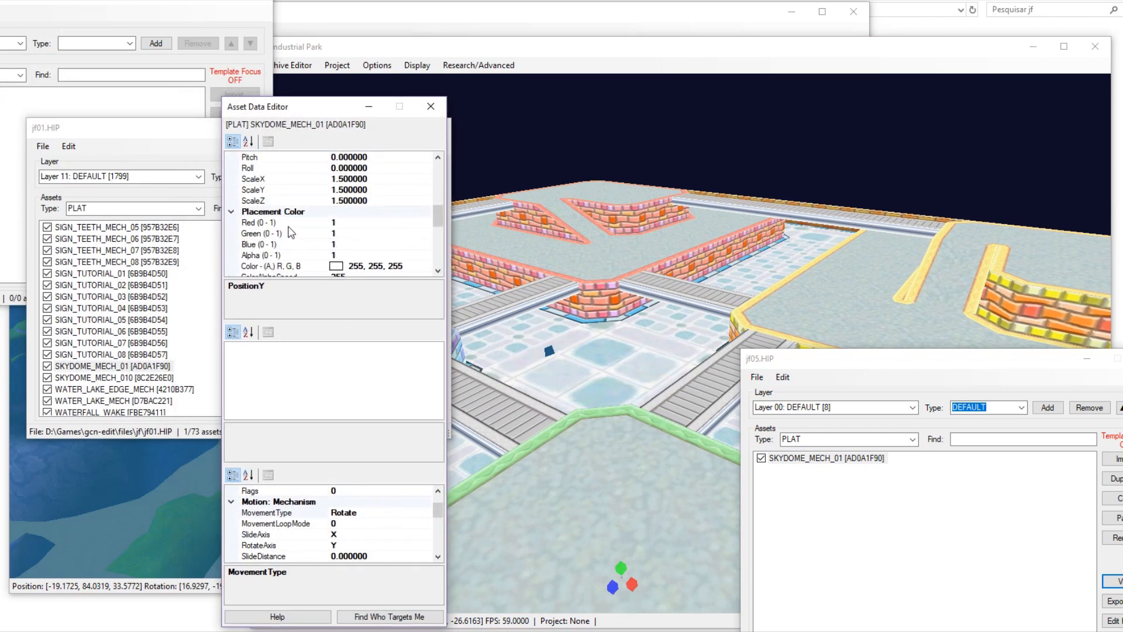
pyautogui.scroll(-8, 291, 232)
pyautogui.click(383, 233)
pyautogui.click(439, 106)
# Search jf01.HOP for the skydome_jf model and select it.
pyautogui.hotkey('alt', 'Tab')
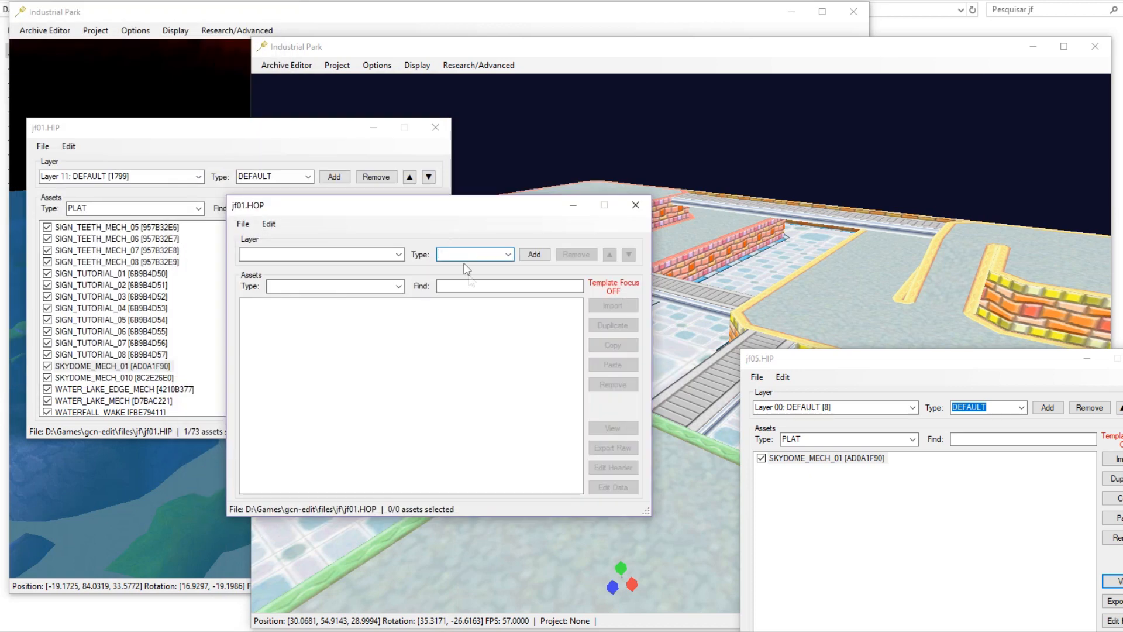
pyautogui.hotkey('ctrl', 'v')
pyautogui.press('Down')
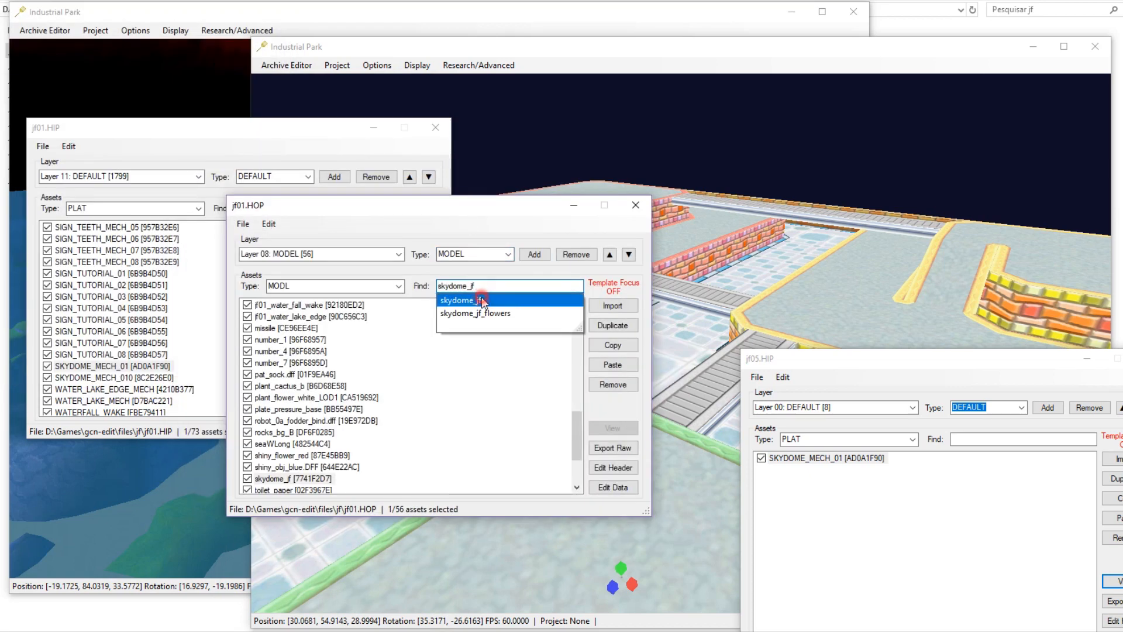
pyautogui.press('Return')
pyautogui.scroll(-1, 332, 407)
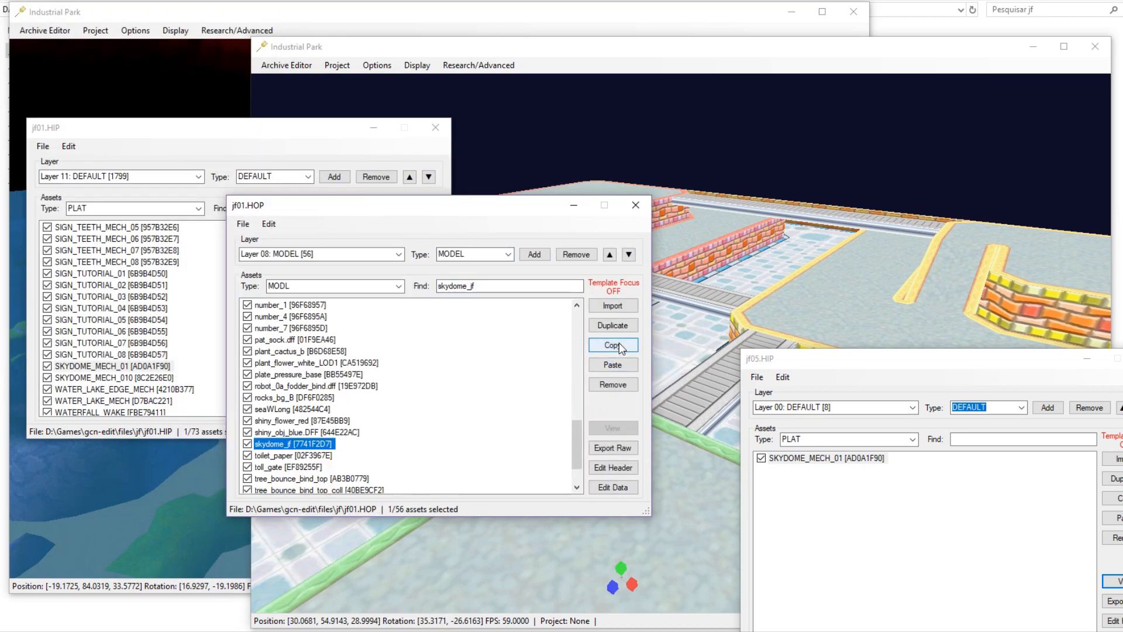
# Open the jf05.HOP archive editor.
pyautogui.moveTo(816, 364); pyautogui.dragTo(689, 261)
pyautogui.click(286, 64)
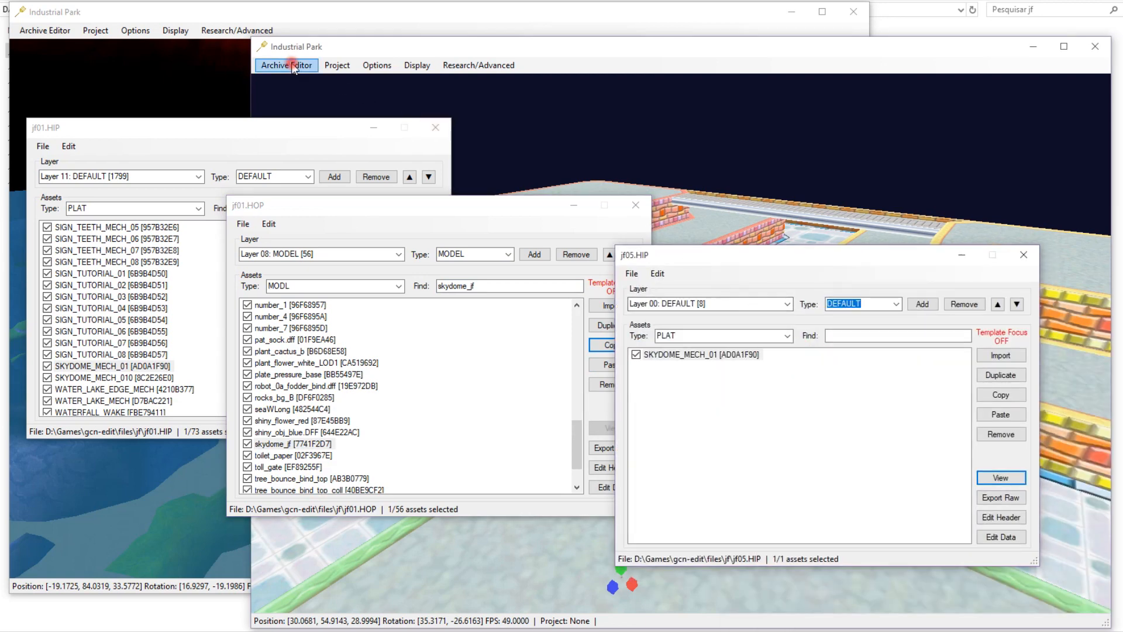
pyautogui.click(301, 114)
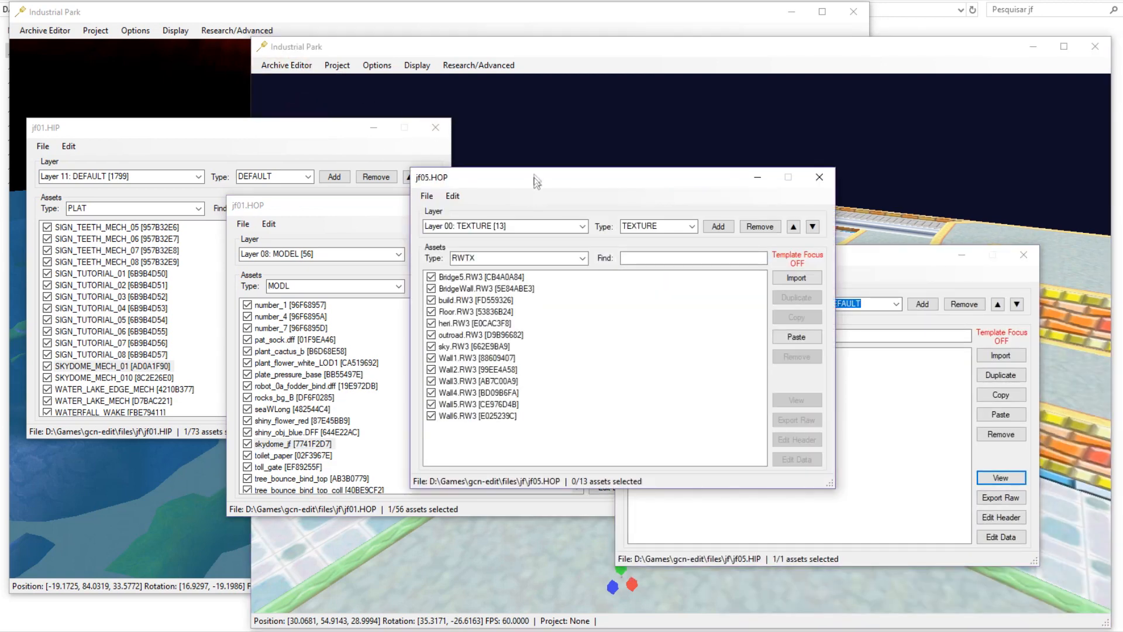
pyautogui.moveTo(537, 181); pyautogui.dragTo(772, 93)
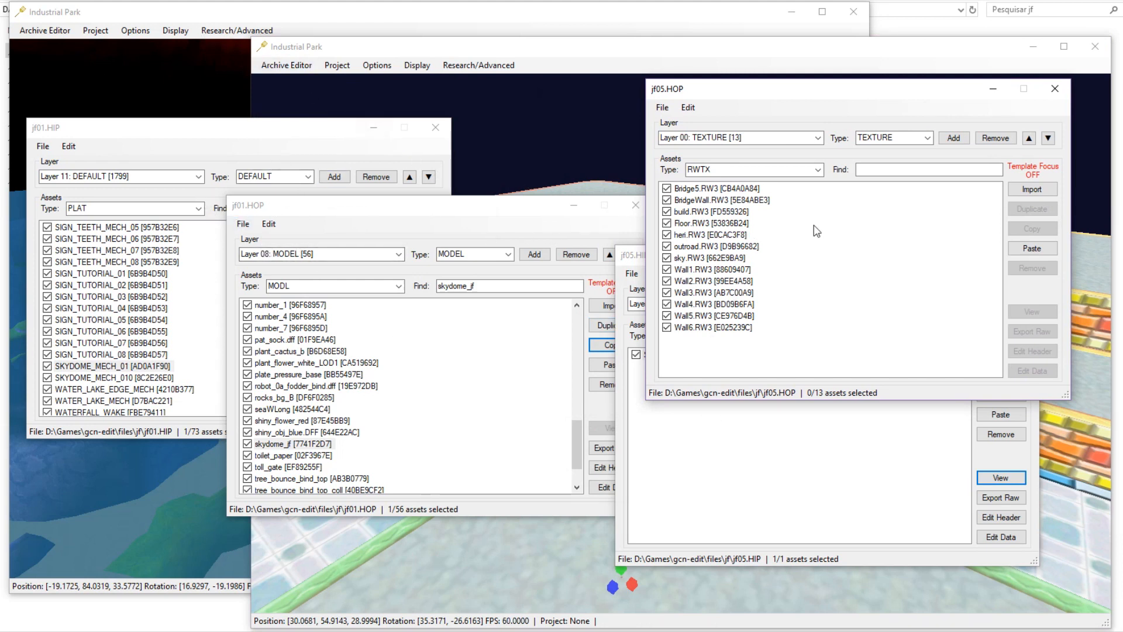
pyautogui.moveTo(800, 95); pyautogui.dragTo(800, 149)
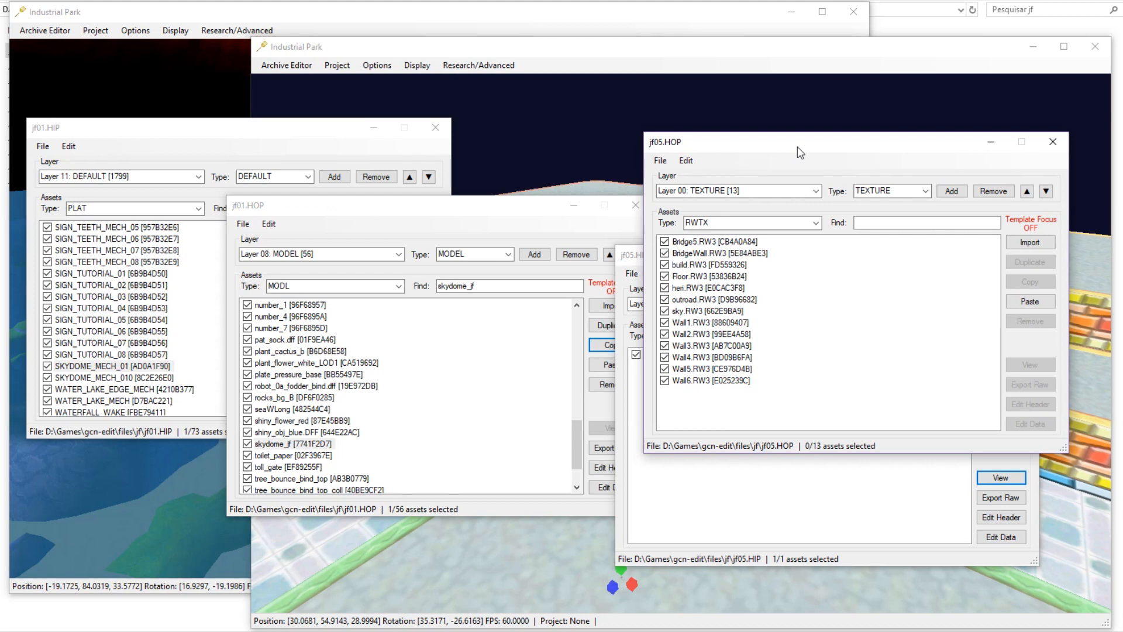
# Switch jf05.HOP to Layer 03: MODEL and paste skydome_jf.
pyautogui.click(816, 191)
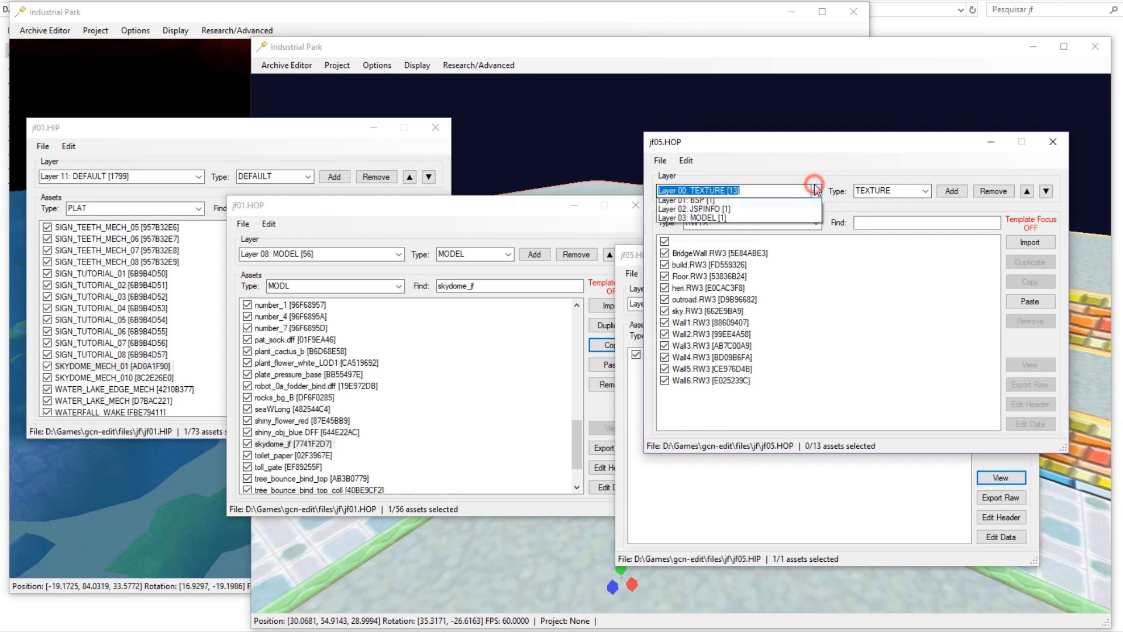
pyautogui.click(736, 230)
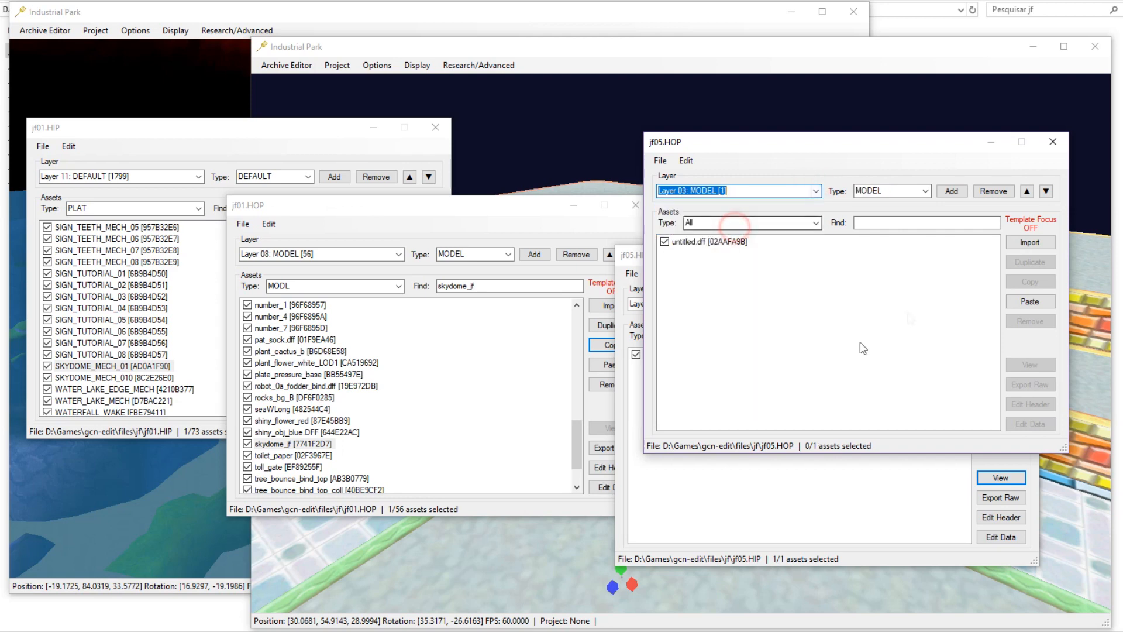
pyautogui.click(1025, 302)
pyautogui.moveTo(575, 146)
pyautogui.mouseDown(button='middle')
pyautogui.moveTo(544, 119)
pyautogui.moveTo(553, 149)
pyautogui.moveTo(570, 140)
pyautogui.moveTo(578, 111)
pyautogui.moveTo(677, 201)
pyautogui.moveTo(578, 125)
pyautogui.mouseUp(button='middle')
pyautogui.press('w')
pyautogui.press('w')
# Read and copy skydome_jf's texture name, jf_sky_color, from its data.
pyautogui.click(1028, 427)
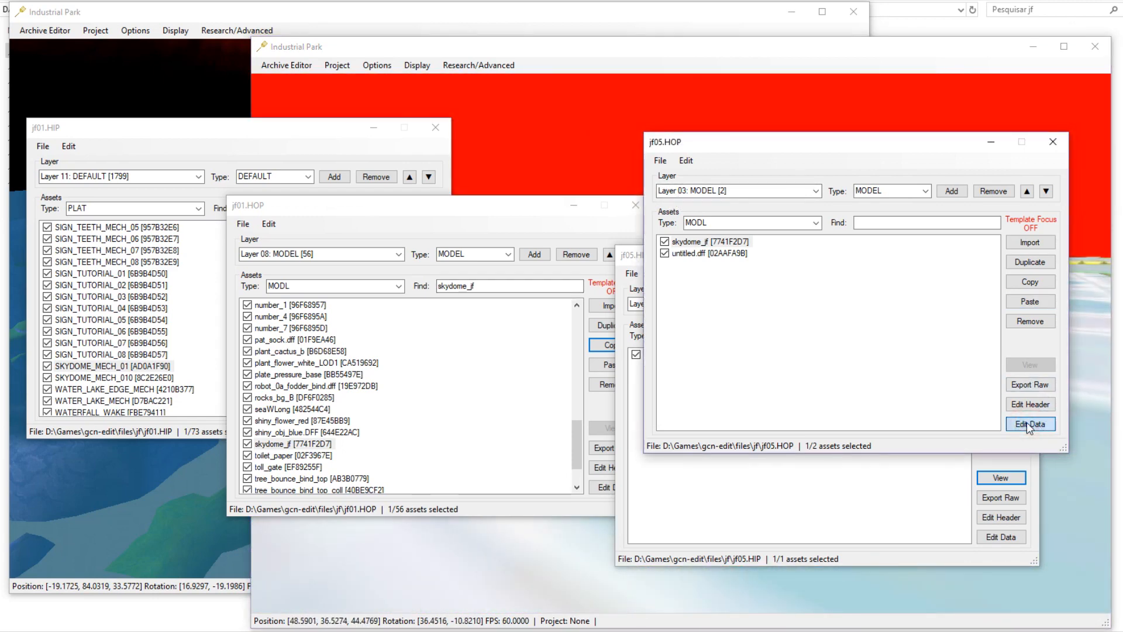
pyautogui.moveTo(5, 57); pyautogui.dragTo(704, 186)
pyautogui.click(670, 264)
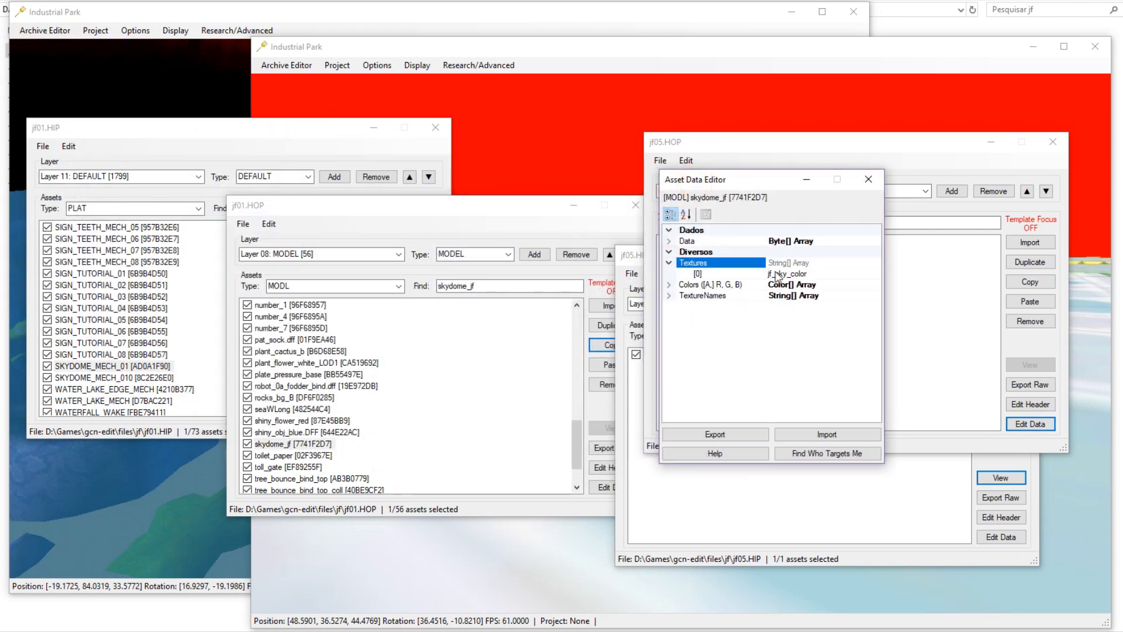
pyautogui.click(816, 274)
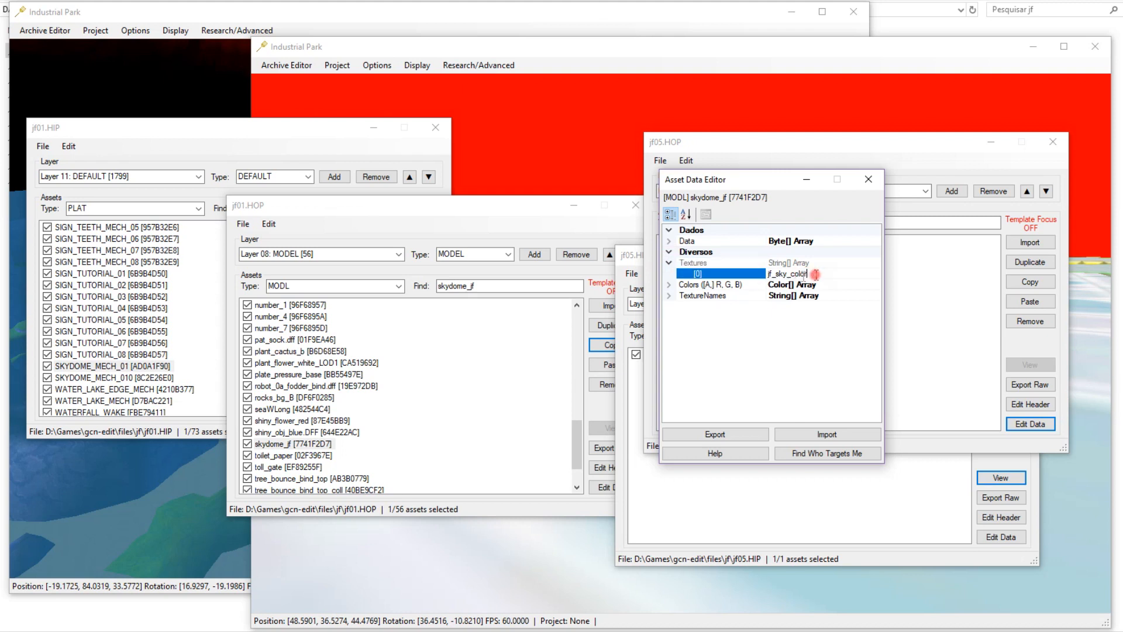
pyautogui.click(870, 180)
pyautogui.click(870, 309)
# Find jf_sky_color.RW3 in jf01.HOP, then close the jf01.HOP and jf01.HIP archives.
pyautogui.click(447, 408)
pyautogui.click(519, 285)
pyautogui.hotkey('ctrl', 'v')
pyautogui.hotkey('ctrl', 'v')
pyautogui.press('Down')
pyautogui.press('Return')
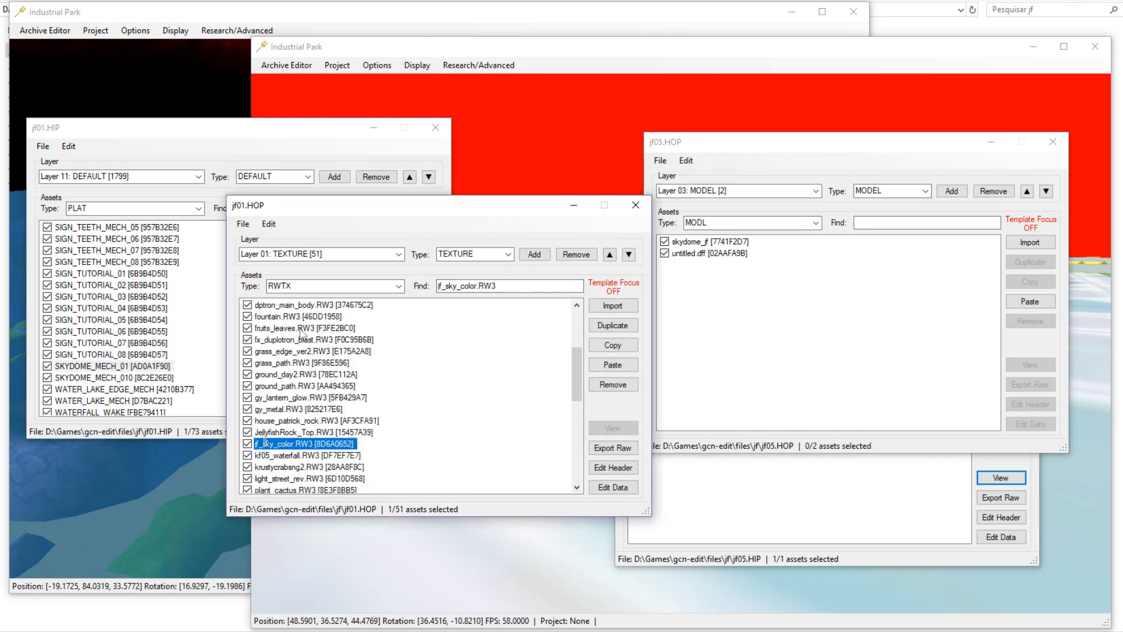
pyautogui.click(637, 204)
pyautogui.click(435, 127)
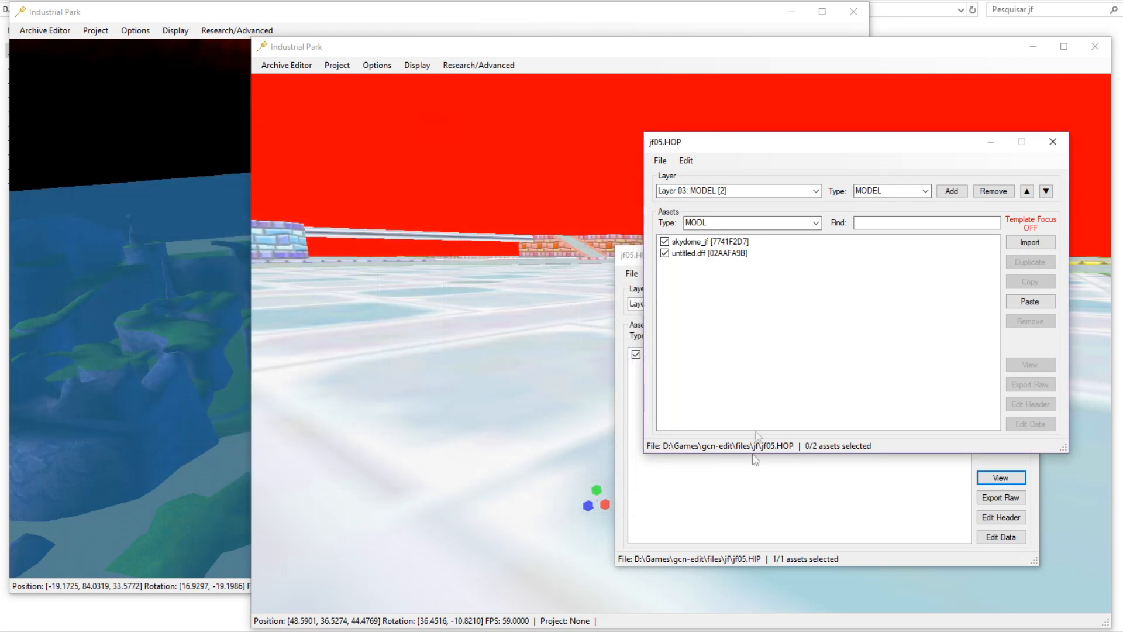
# Paste jf_sky_color.RW3 into jf05.HOP's TEXTURE layer.
pyautogui.click(817, 192)
pyautogui.click(797, 202)
pyautogui.click(1022, 302)
pyautogui.click(852, 401)
# Look around the jf05 level to check the new blue sky.
pyautogui.click(800, 509)
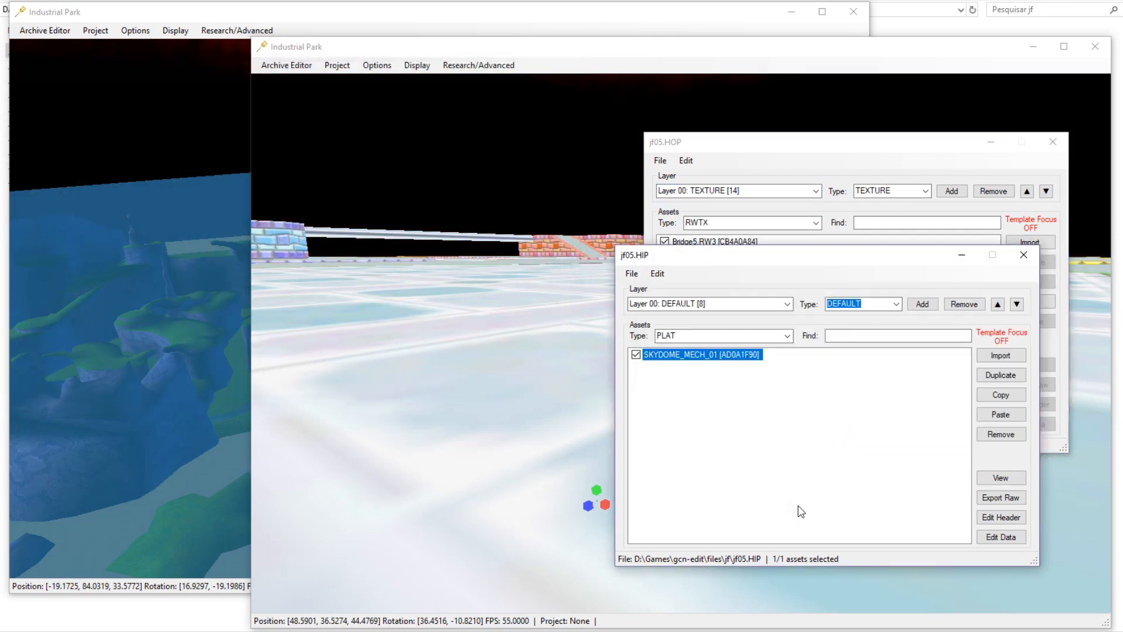
pyautogui.moveTo(485, 305); pyautogui.dragTo(457, 251, button='middle')
pyautogui.scroll(-5, 456, 252)
pyautogui.moveTo(489, 293); pyautogui.dragTo(497, 362, button='right')
pyautogui.click(847, 386)
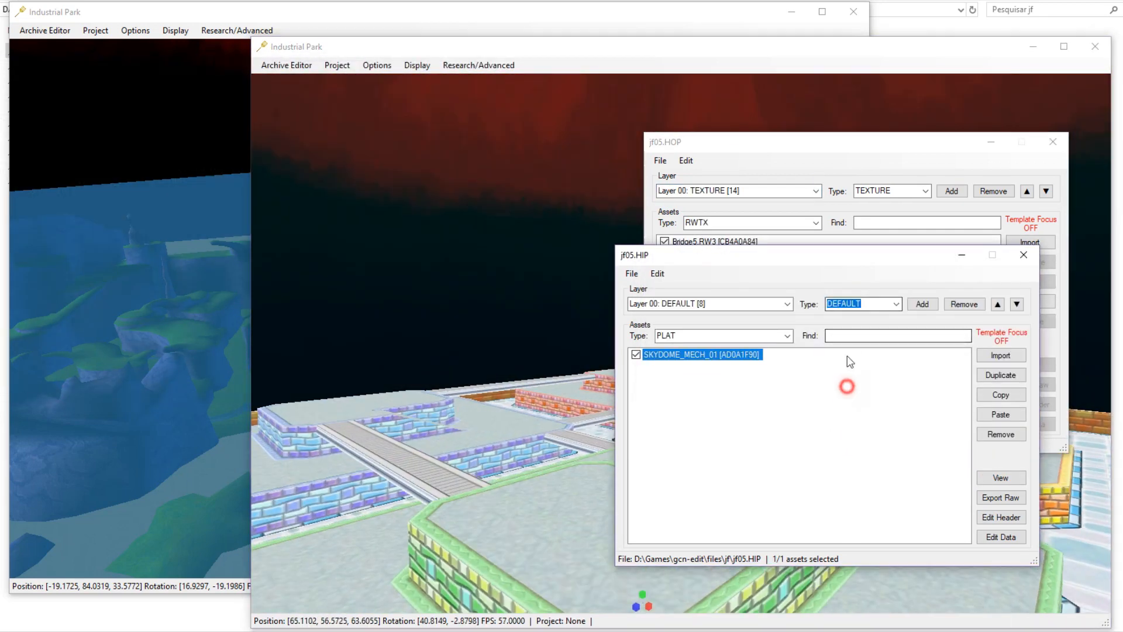
pyautogui.moveTo(835, 259); pyautogui.dragTo(828, 322)
pyautogui.click(827, 269)
pyautogui.moveTo(561, 444); pyautogui.dragTo(612, 515, button='middle')
pyautogui.scroll(-4, 612, 514)
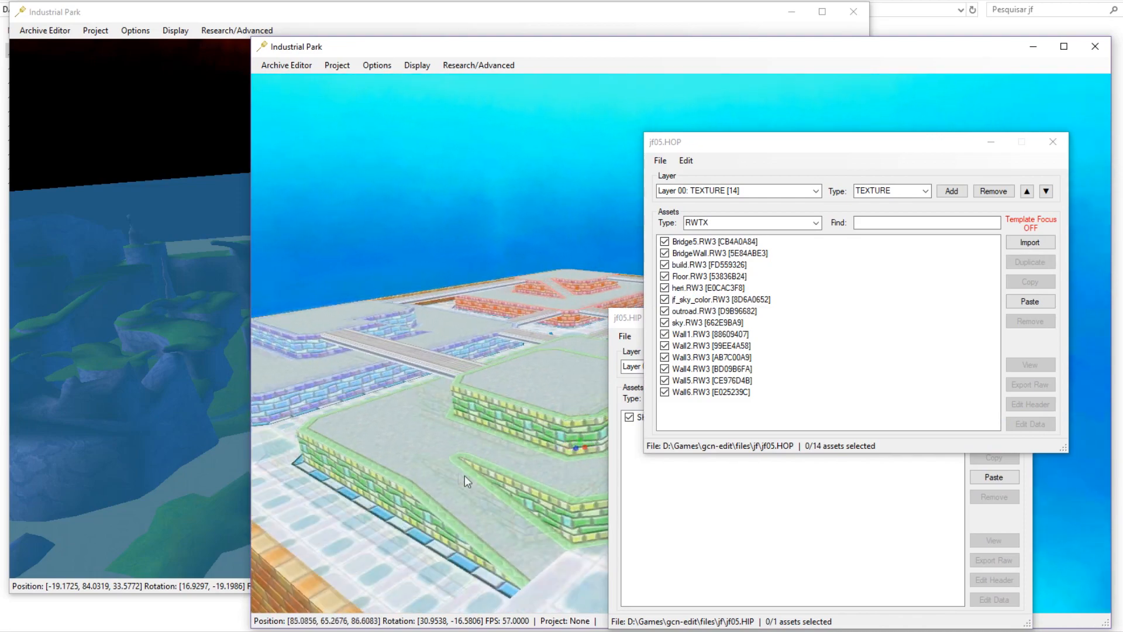
pyautogui.scroll(5, 457, 475)
pyautogui.press('a')
pyautogui.moveTo(416, 509); pyautogui.dragTo(828, 516, button='middle')
# Save and close both jf05.HOP and jf05.HIP.
pyautogui.click(660, 161)
pyautogui.click(657, 205)
pyautogui.click(624, 336)
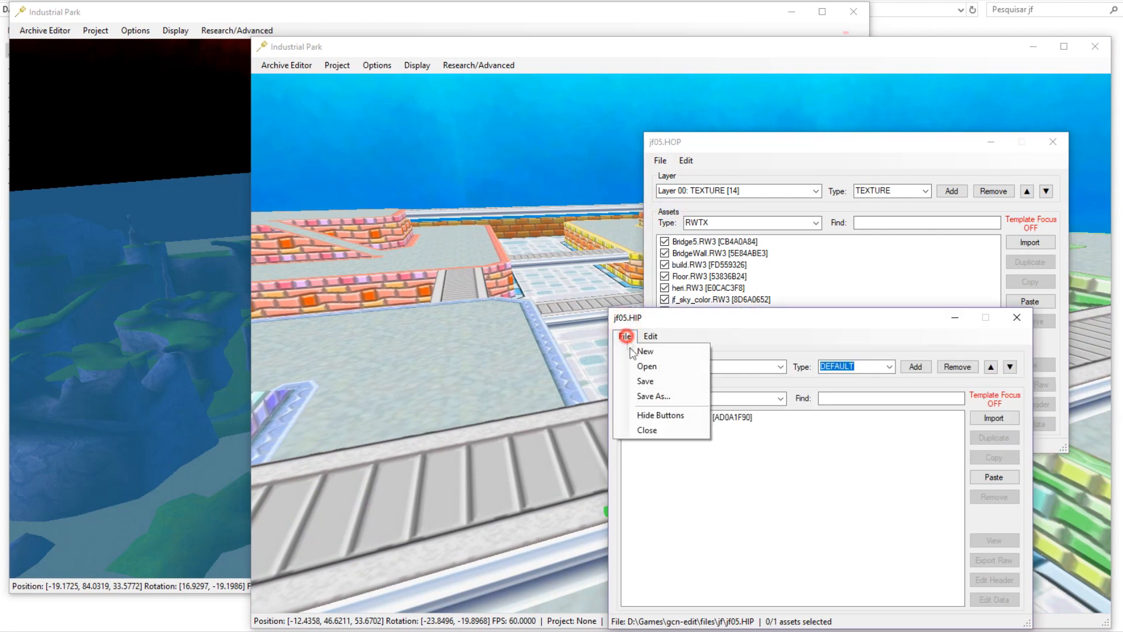
pyautogui.click(645, 381)
pyautogui.click(1017, 317)
pyautogui.click(1053, 141)
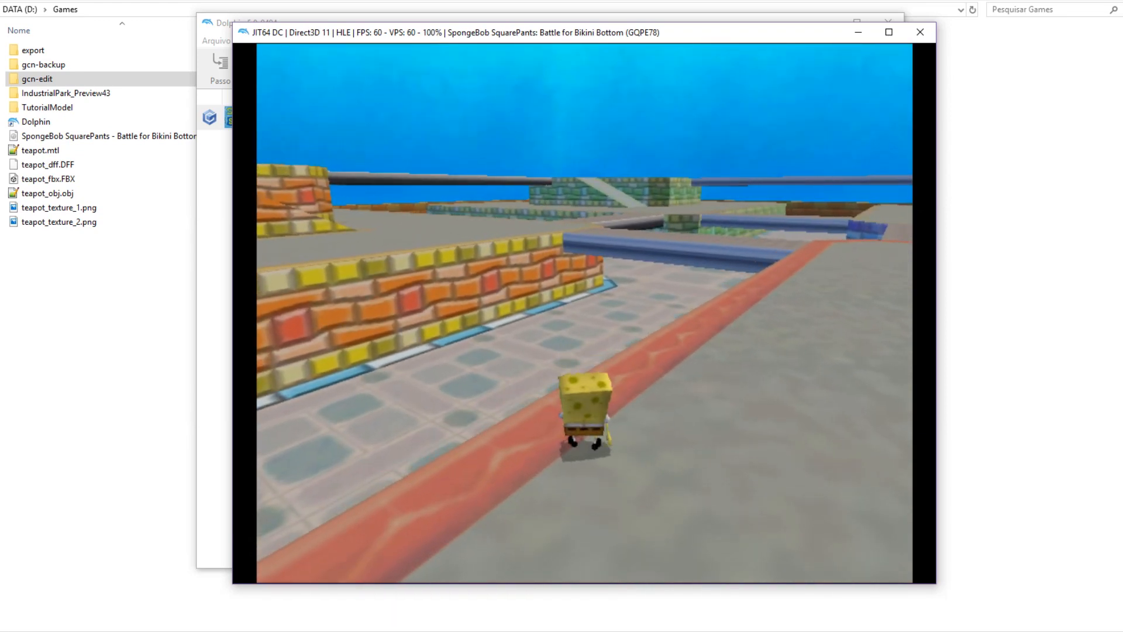
# Stop the Battle for Bikini Bottom emulation and close Dolphin.
pyautogui.click(920, 31)
pyautogui.click(556, 310)
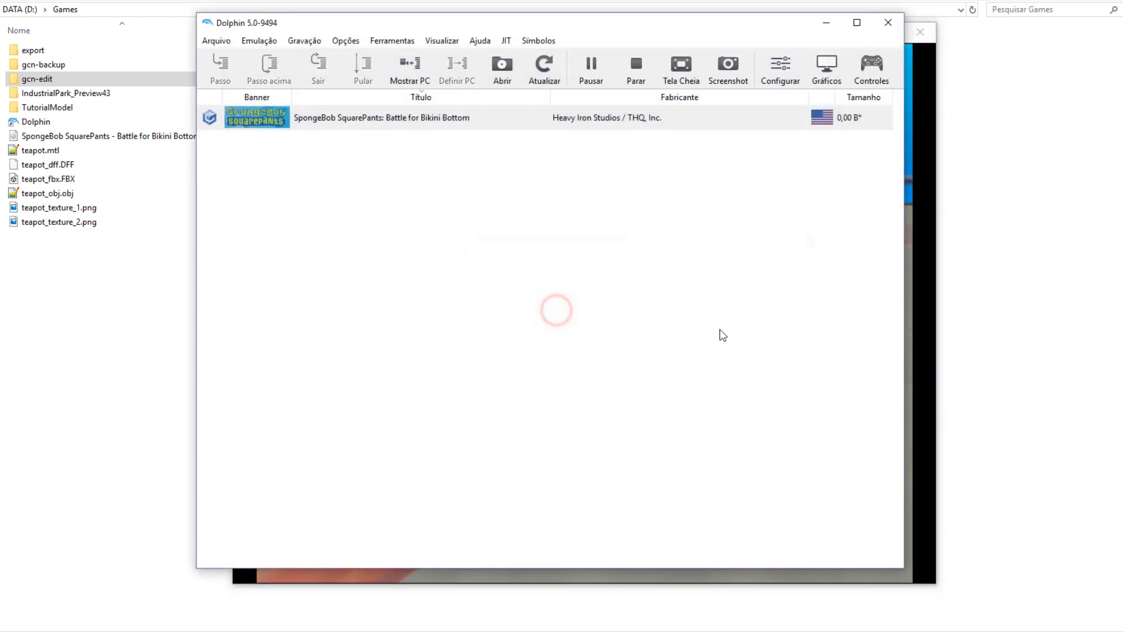
pyautogui.click(755, 345)
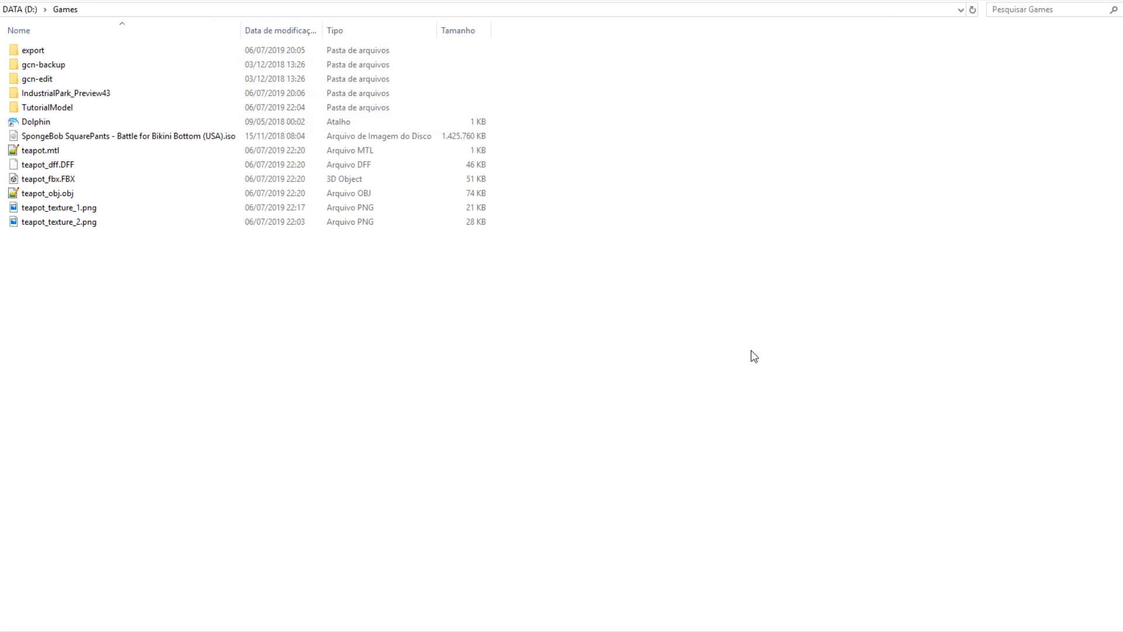
pyautogui.click(486, 357)
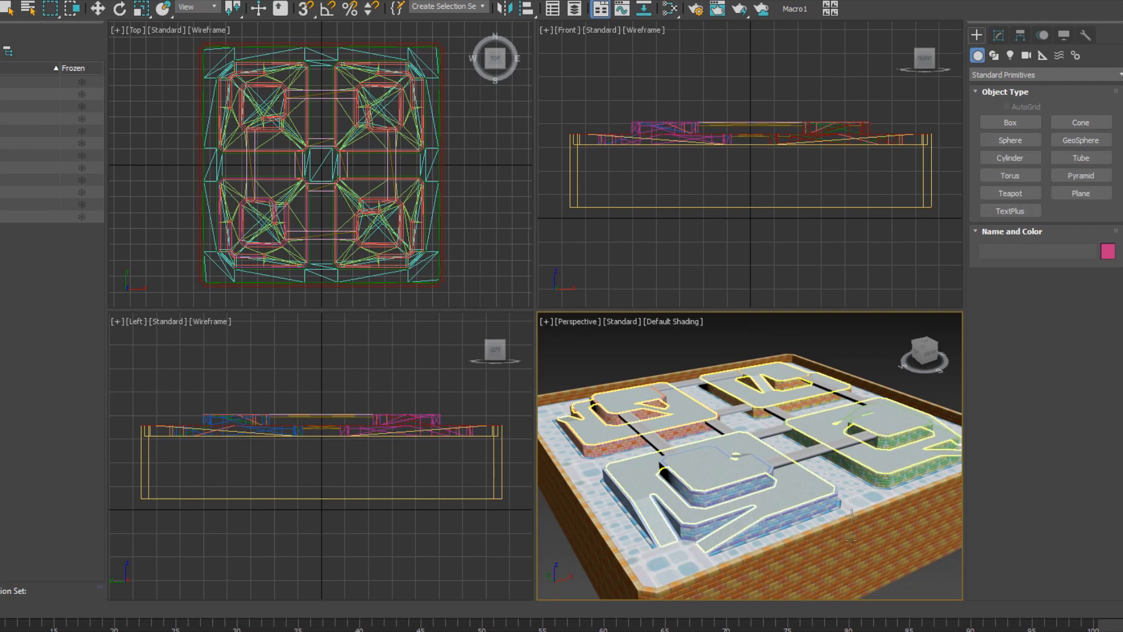
# Orbit, frame and zoom the Perspective view to inspect the whole course box.
pyautogui.keyDown('alt'); pyautogui.moveTo(831, 468); pyautogui.dragTo(791, 492, button='middle'); pyautogui.keyUp('alt')
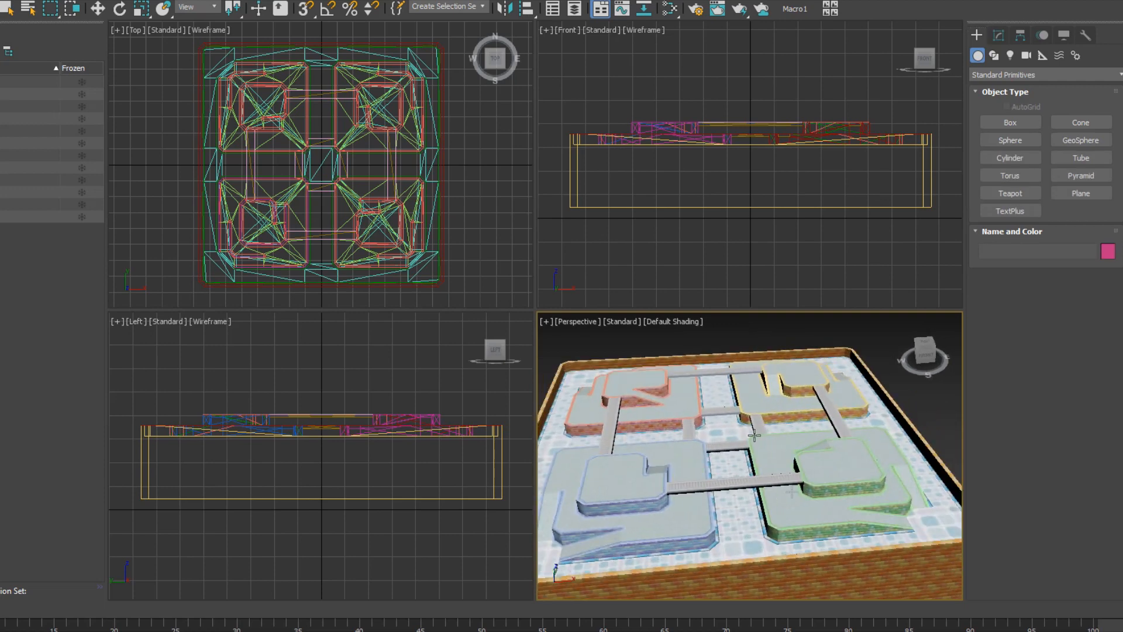
pyautogui.press('z')
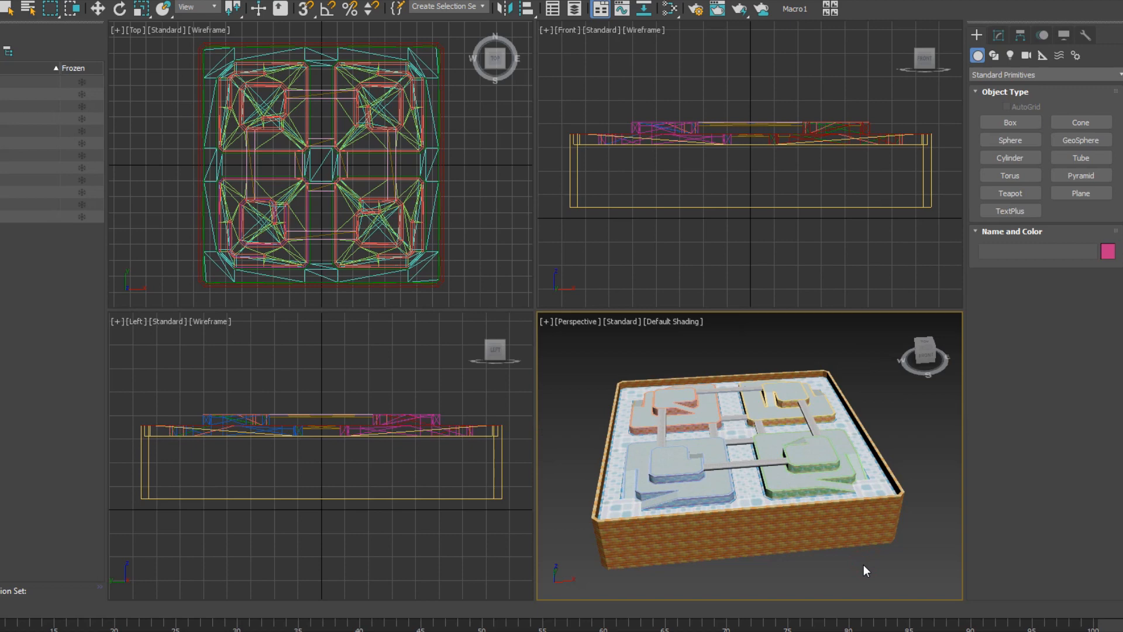
pyautogui.keyDown('alt'); pyautogui.moveTo(848, 563); pyautogui.dragTo(801, 542, button='middle'); pyautogui.keyUp('alt')
pyautogui.scroll(3, 725, 411)
pyautogui.keyDown('alt'); pyautogui.moveTo(729, 462); pyautogui.dragTo(750, 470, button='middle'); pyautogui.keyUp('alt')
pyautogui.scroll(3, 749, 468)
pyautogui.scroll(-8, 750, 469)
pyautogui.scroll(5, 749, 469)
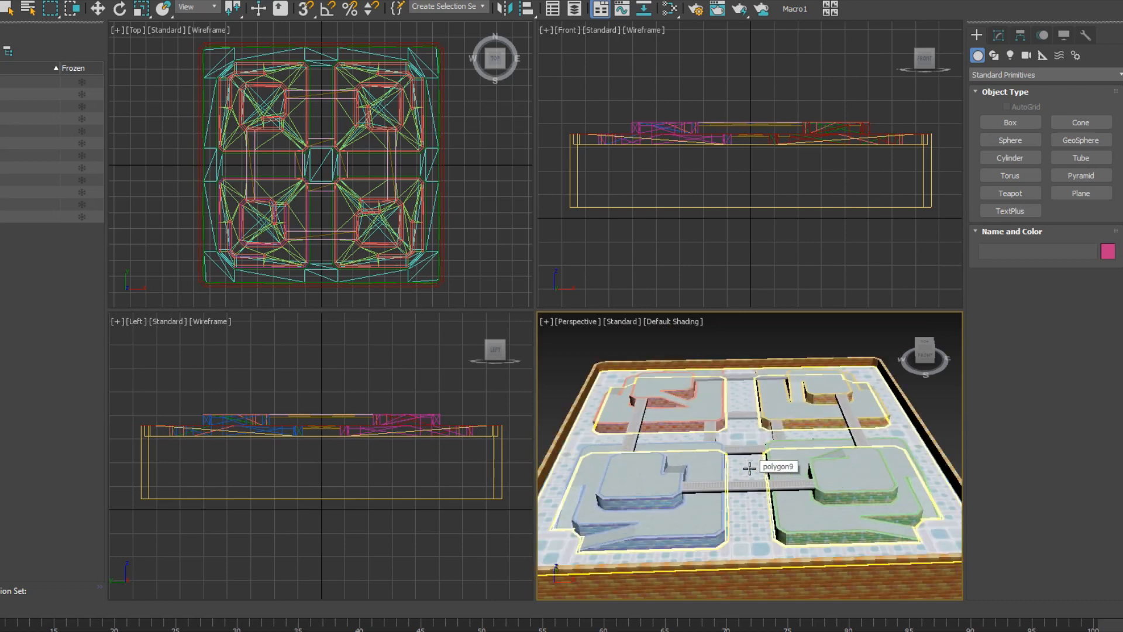
# Select polygon9, switch it to Move from the right-click menu, then deselect it unchanged.
pyautogui.click(747, 466)
pyautogui.rightClick(732, 420)
pyautogui.click(750, 436)
pyautogui.scroll(-6, 746, 447)
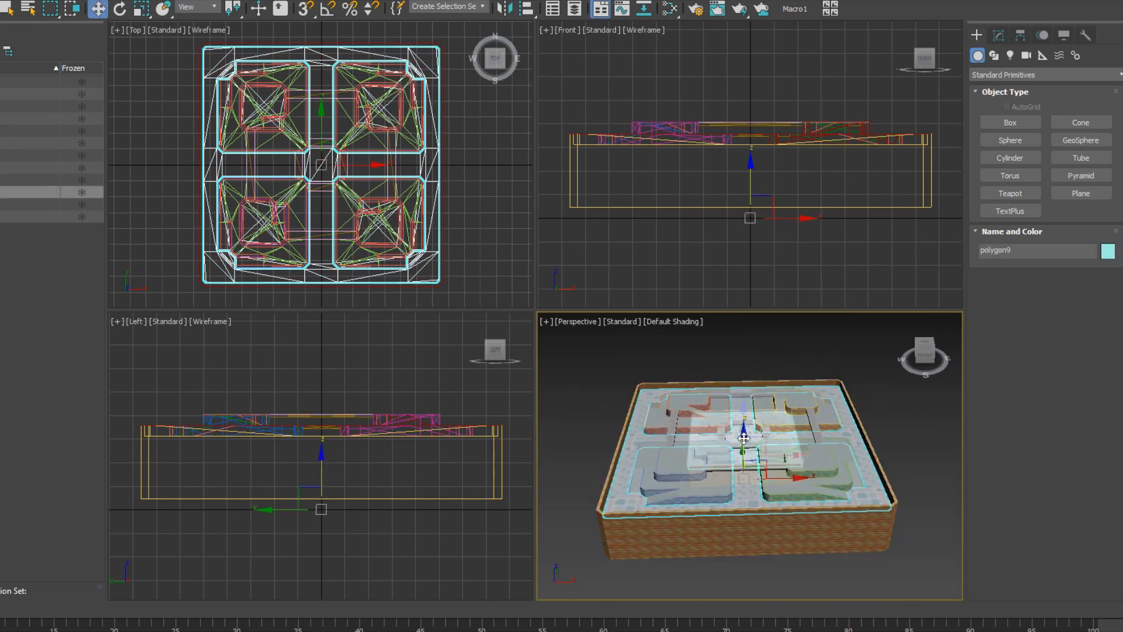
pyautogui.scroll(8, 747, 447)
pyautogui.keyDown('alt'); pyautogui.moveTo(747, 447); pyautogui.dragTo(779, 577, button='middle'); pyautogui.keyUp('alt')
pyautogui.scroll(-3, 775, 493)
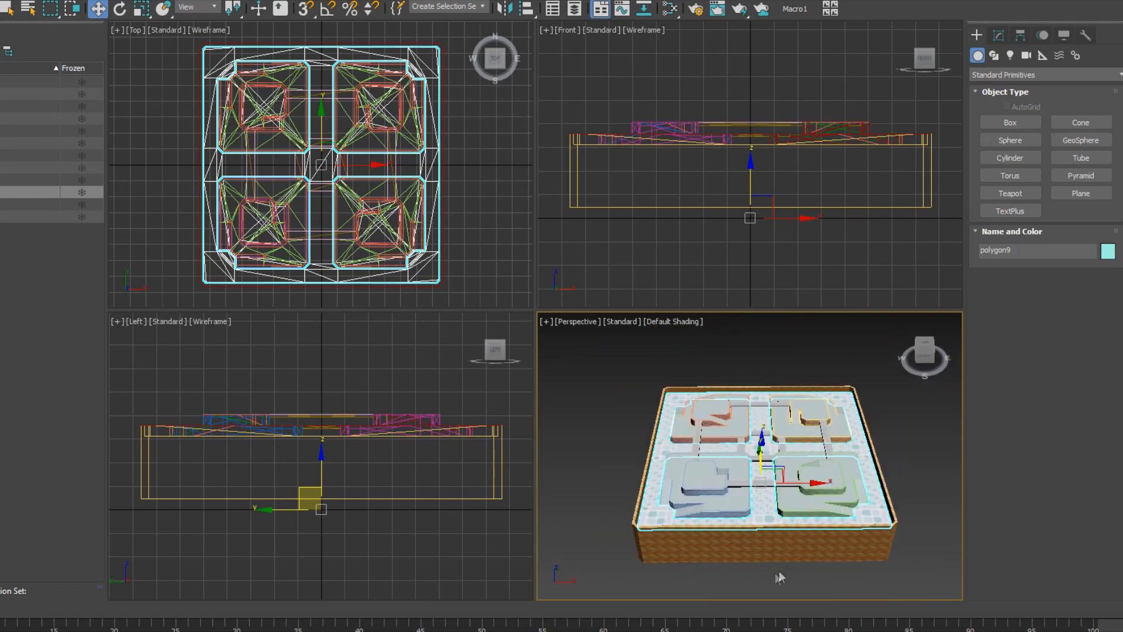
pyautogui.click(773, 573)
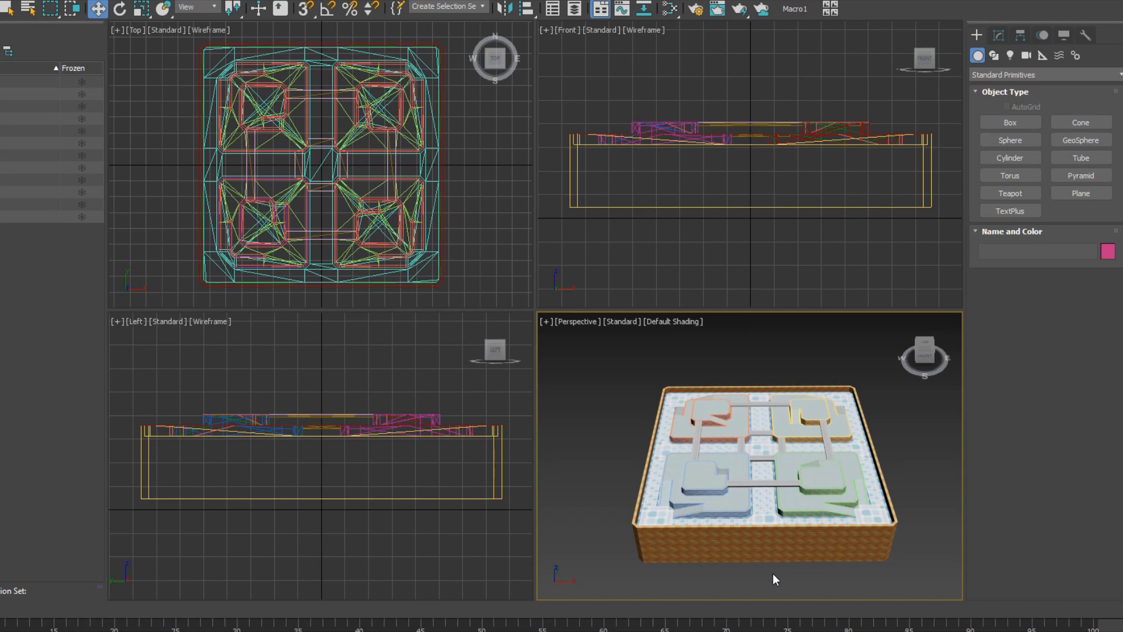
# Snap the ViewCube to the front, rotate to a corner view, then minimize 3ds Max.
pyautogui.keyDown('alt'); pyautogui.moveTo(759, 559); pyautogui.dragTo(753, 479, button='middle'); pyautogui.keyUp('alt')
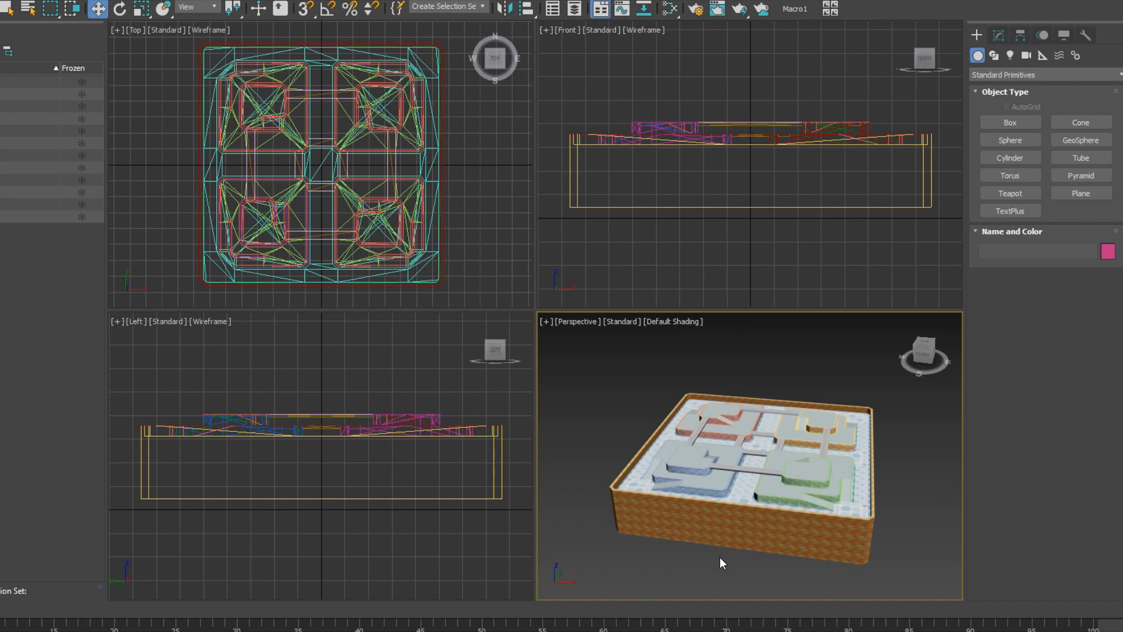
pyautogui.moveTo(898, 402); pyautogui.dragTo(851, 417, button='middle')
pyautogui.click(923, 355)
pyautogui.moveTo(934, 346); pyautogui.dragTo(914, 373)
pyautogui.moveTo(787, 497); pyautogui.dragTo(793, 461, button='middle')
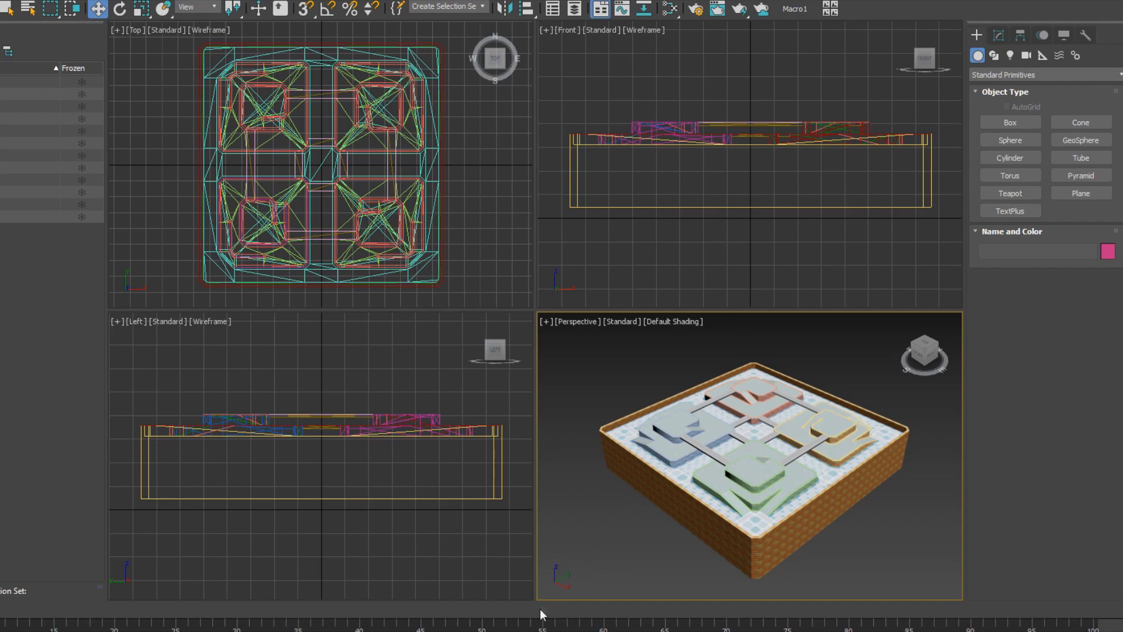
pyautogui.click(542, 532)
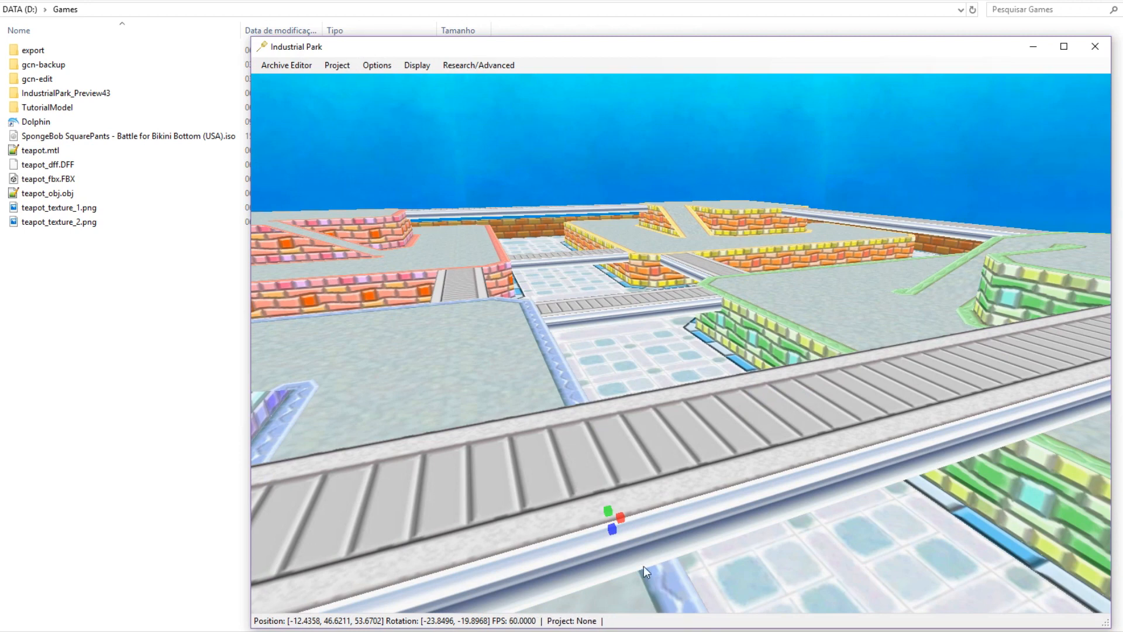
# Zoom the 3-D view out until the whole jf05 course box sits inside the blue skydome.
pyautogui.scroll(-10, 651, 521)
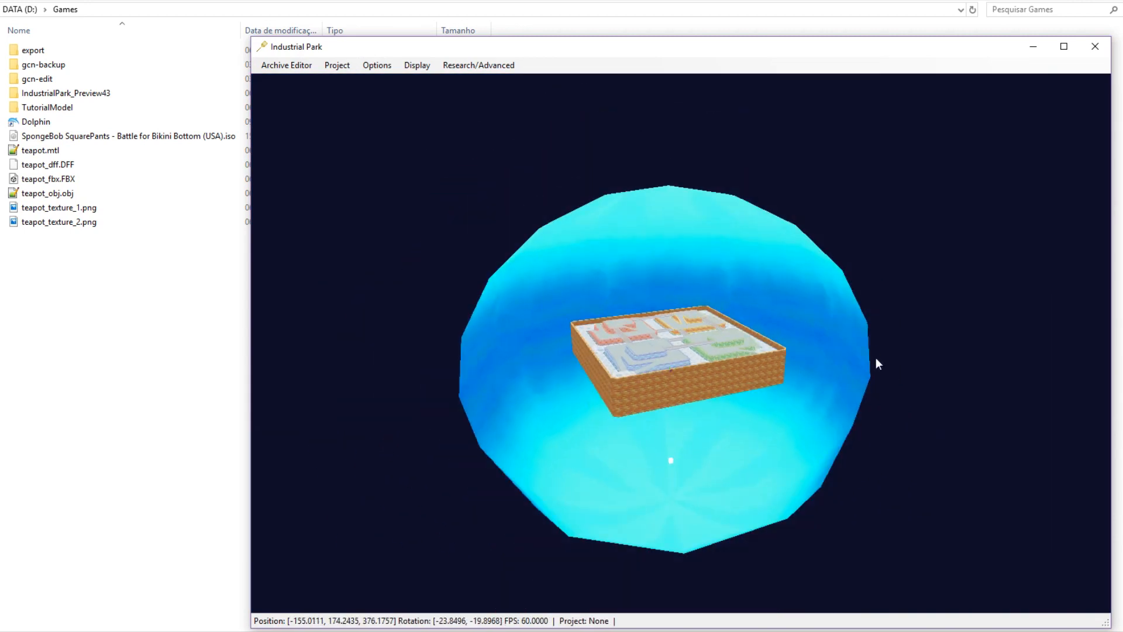
pyautogui.scroll(2, 874, 363)
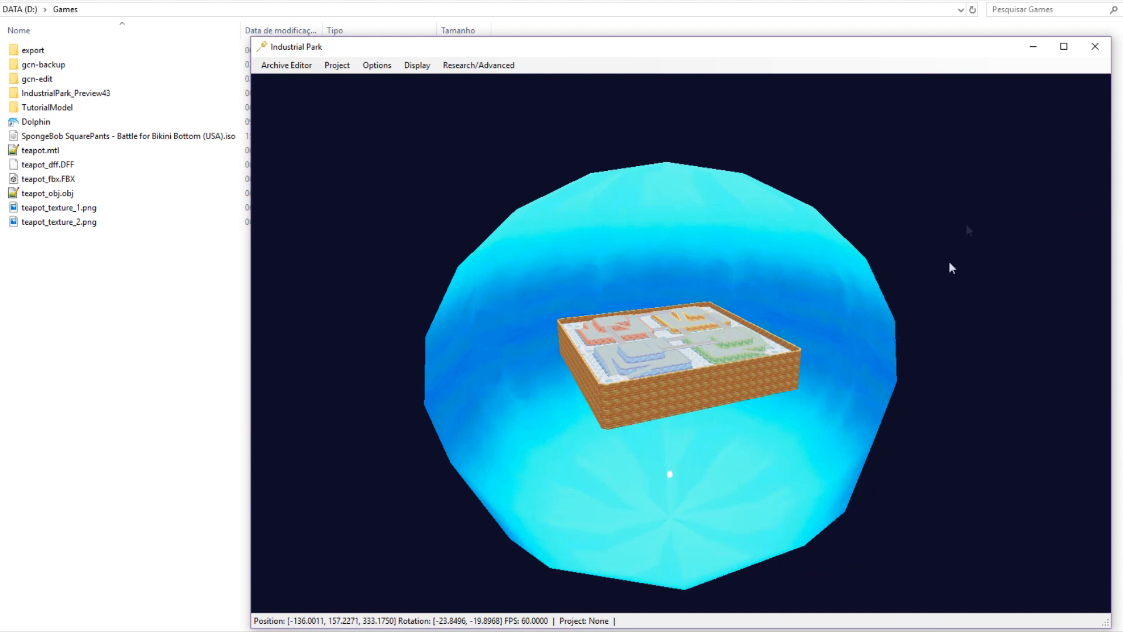